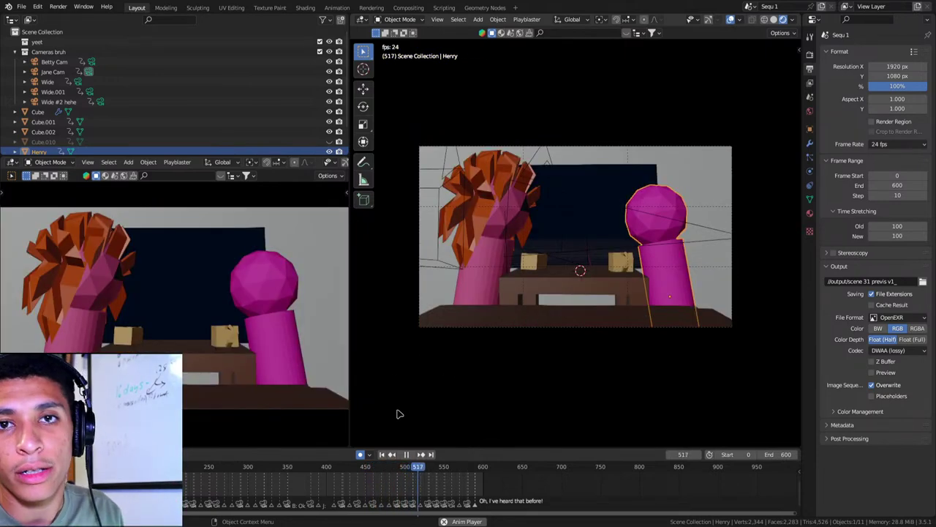
# Review the scene 31 previs playback, save, and stop around frame 583.
pyautogui.scroll(3, 450, 472)
pyautogui.press('space')
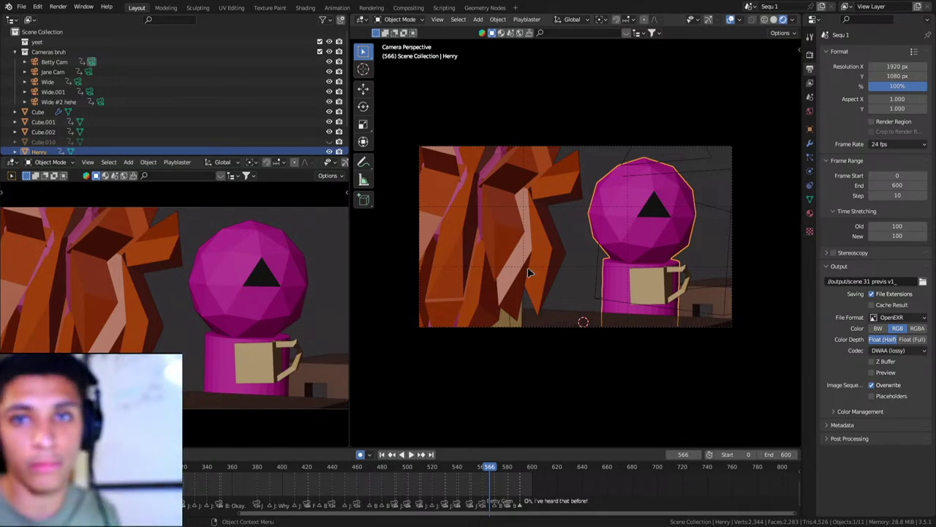
pyautogui.hotkey('ctrl', 's')
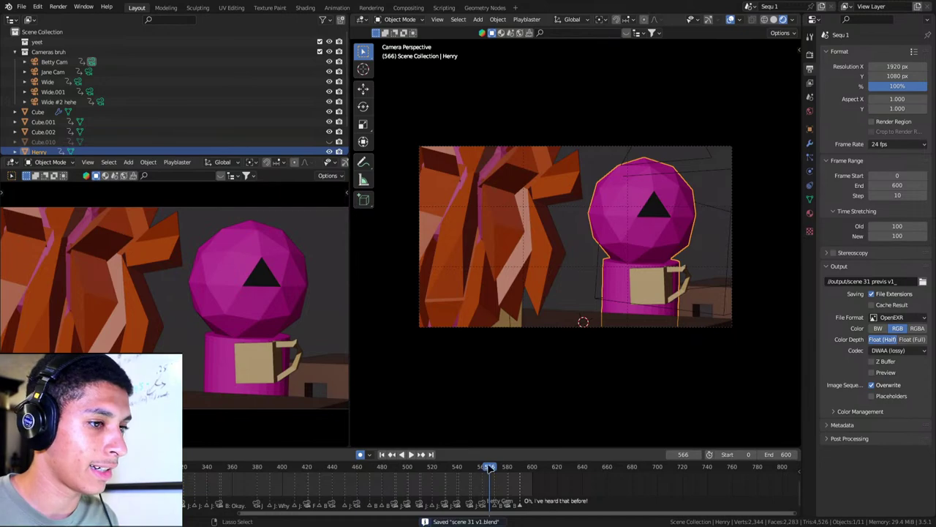
pyautogui.press('space')
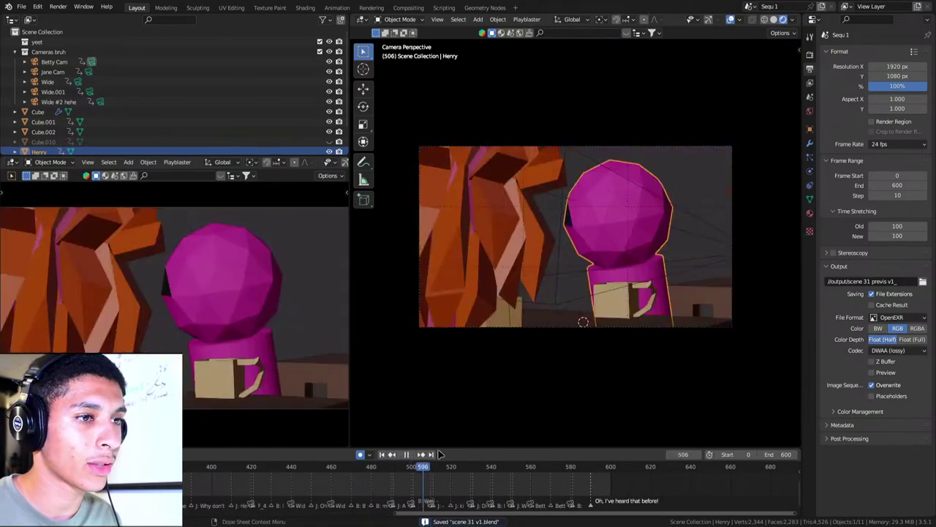
pyautogui.click(561, 471)
pyautogui.press('space')
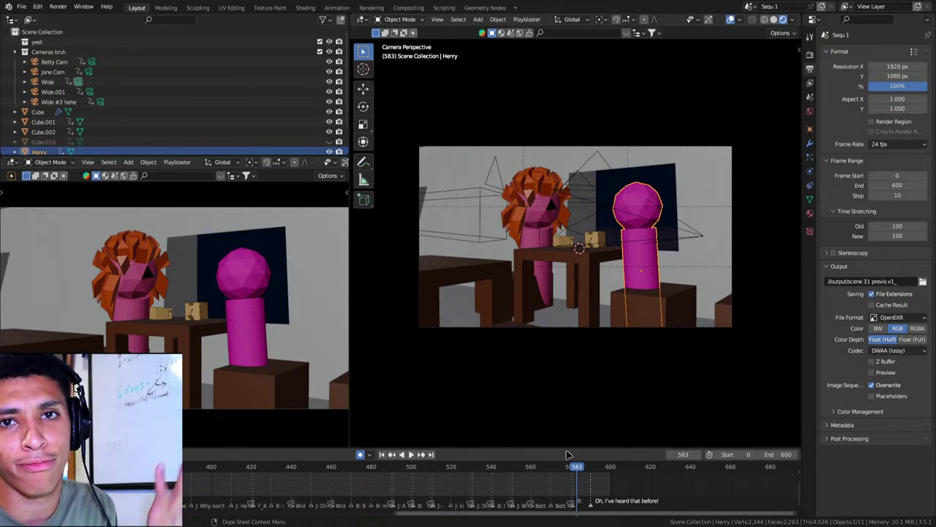
# Replay from frame 524, park at frame 583, save scene 31 v1.blend, and show the splash screen.
pyautogui.click(507, 468)
pyautogui.hotkey('shift', 'ctrl', 'space')
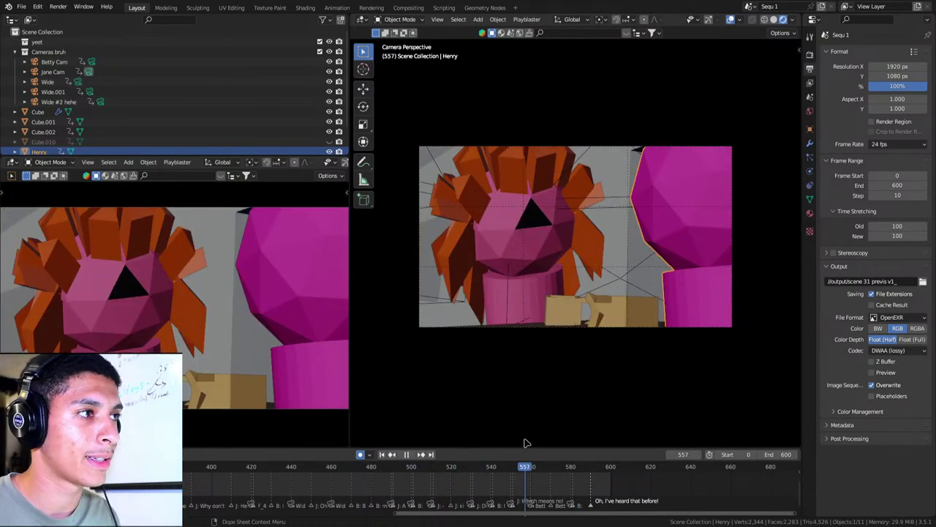
pyautogui.press('space')
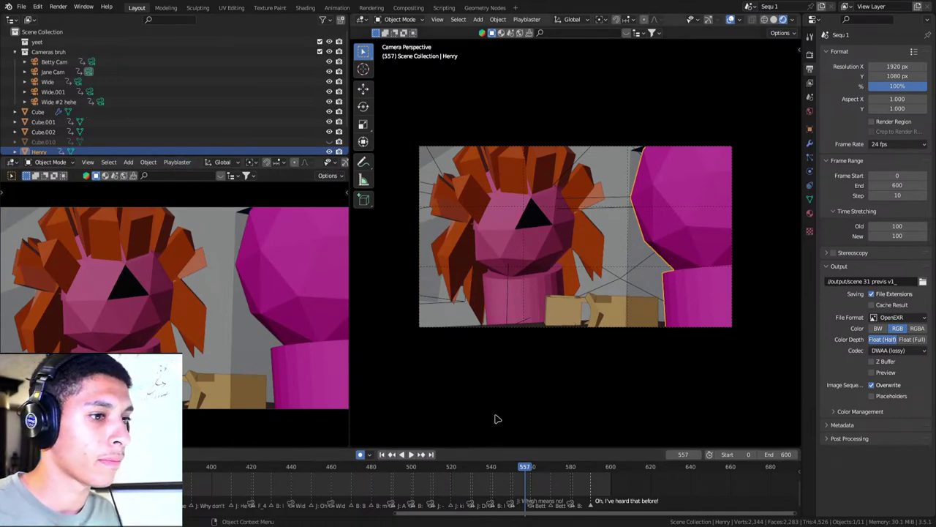
pyautogui.moveTo(525, 467); pyautogui.dragTo(577, 468)
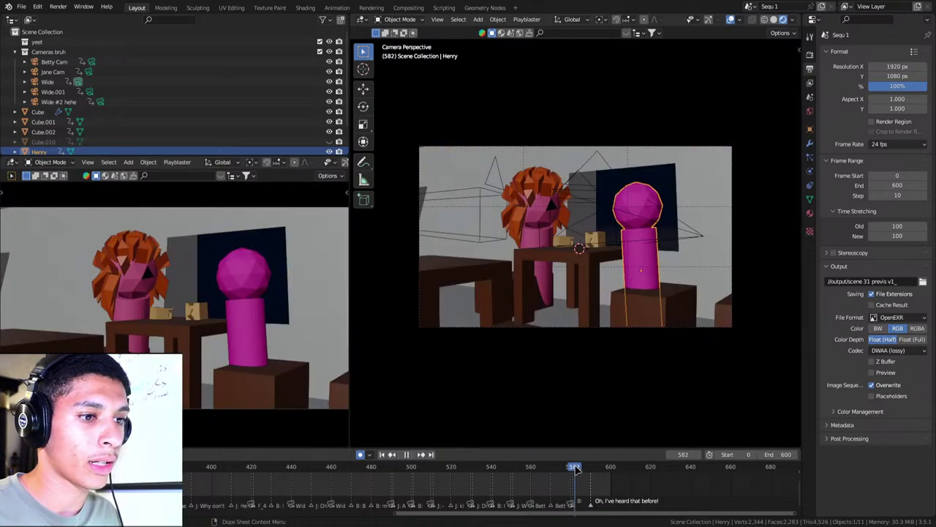
pyautogui.hotkey('ctrl', 's')
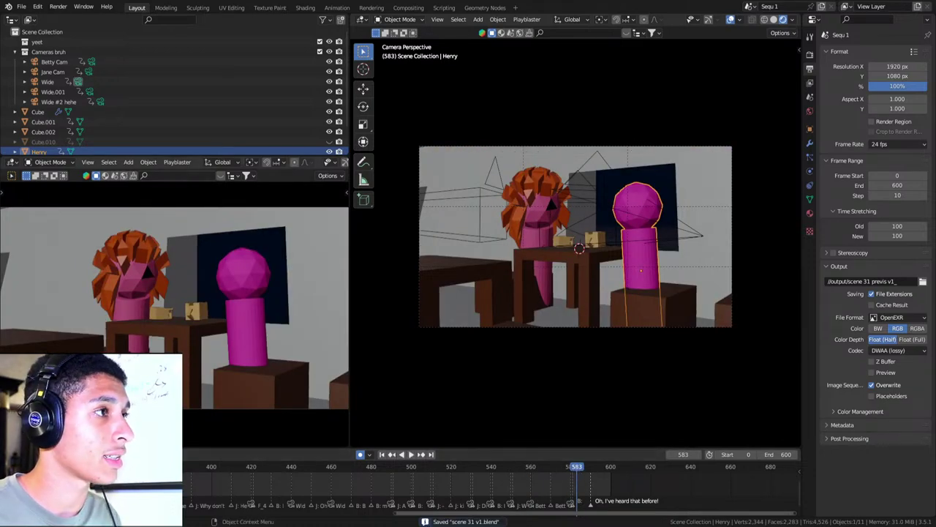
pyautogui.click(10, 7)
# Dismiss the recent-files splash screen and resave scene 31 v1.blend at frame 583.
pyautogui.click(33, 15)
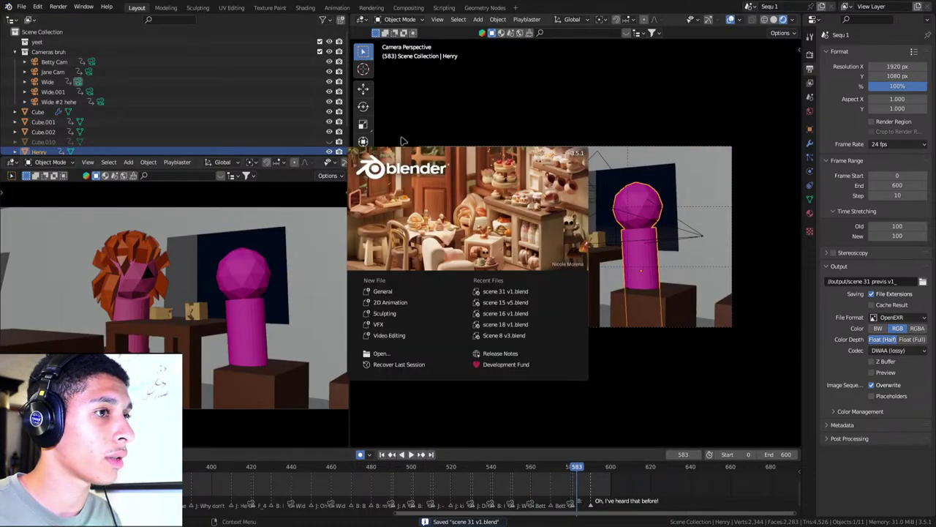
pyautogui.click(512, 291)
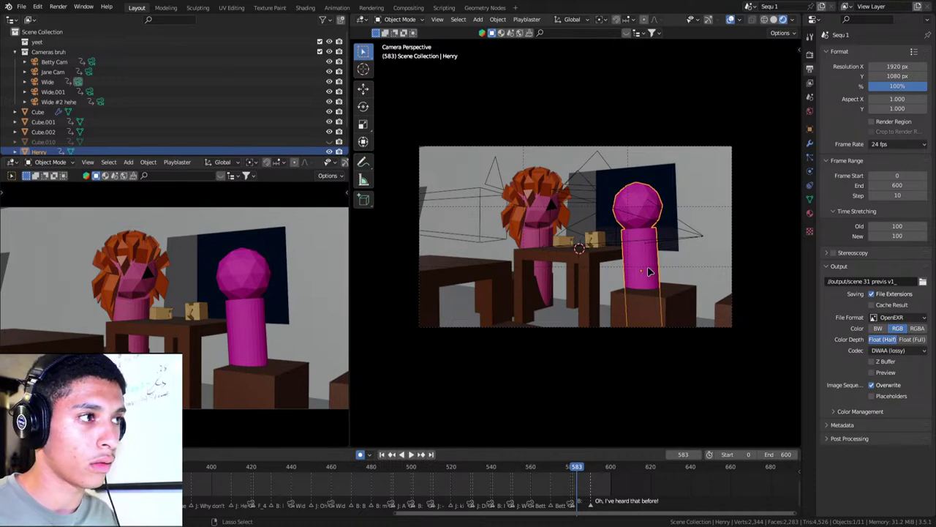
pyautogui.hotkey('ctrl', 's')
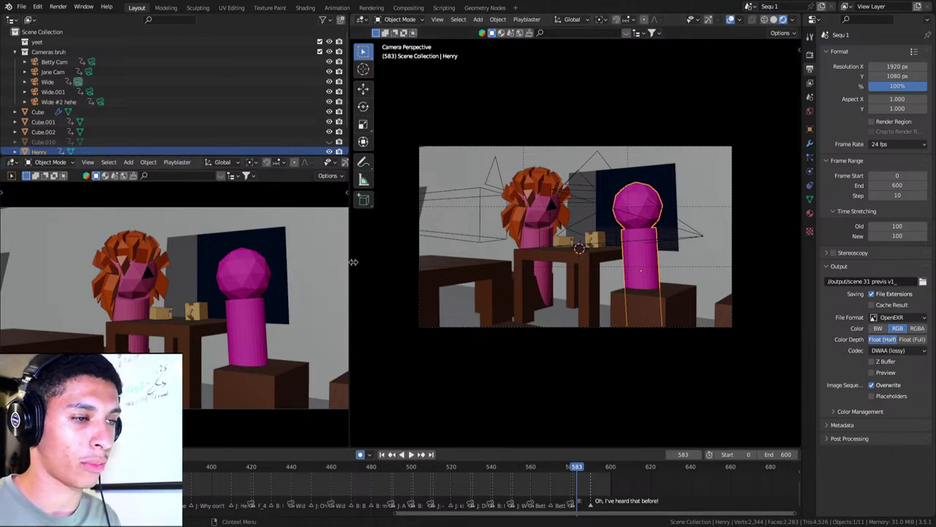
# Play from frame 522, save as scene 32 v1.blend, select all, and make Betty Cam active.
pyautogui.moveTo(578, 471); pyautogui.dragTo(455, 466)
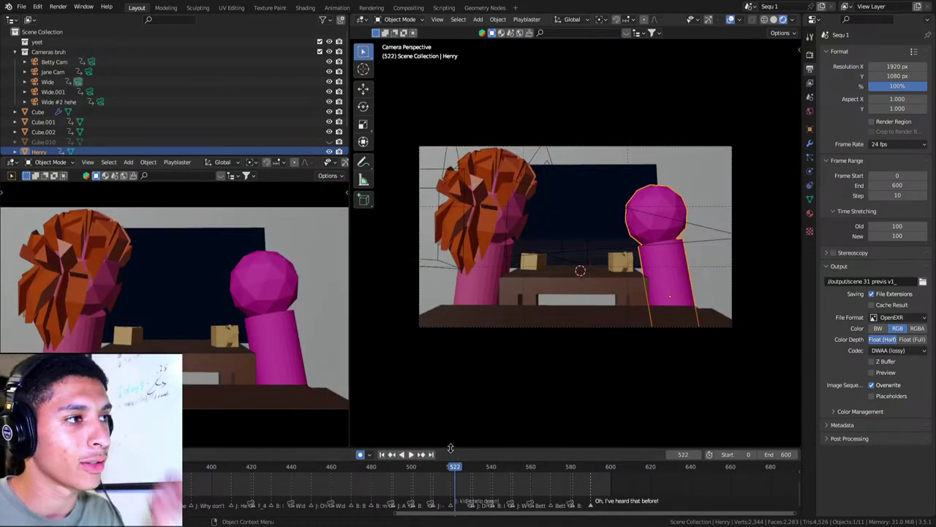
pyautogui.press('space')
pyautogui.press('space')
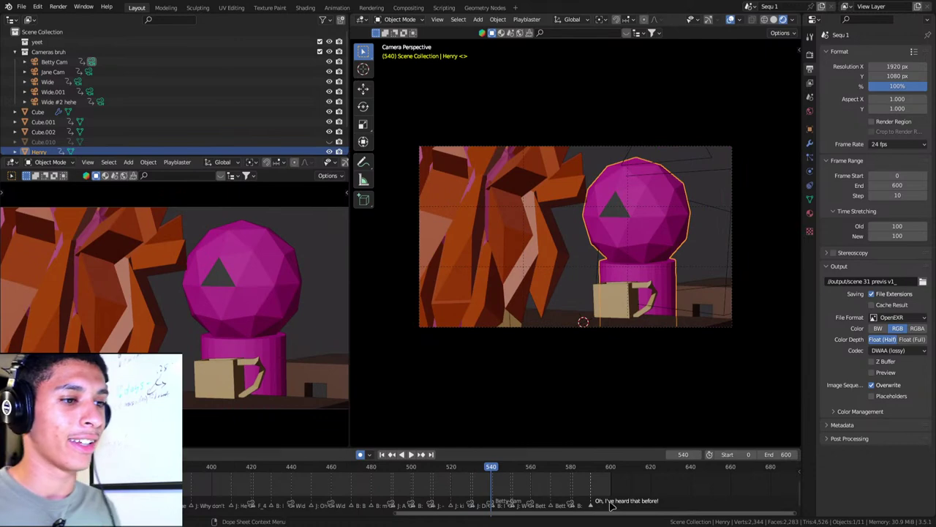
pyautogui.hotkey('ctrl', 's')
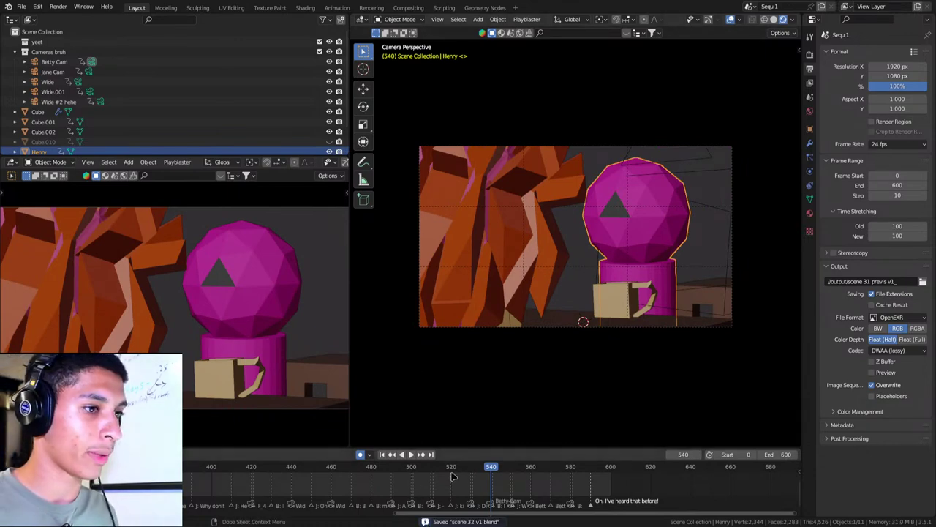
pyautogui.press('a')
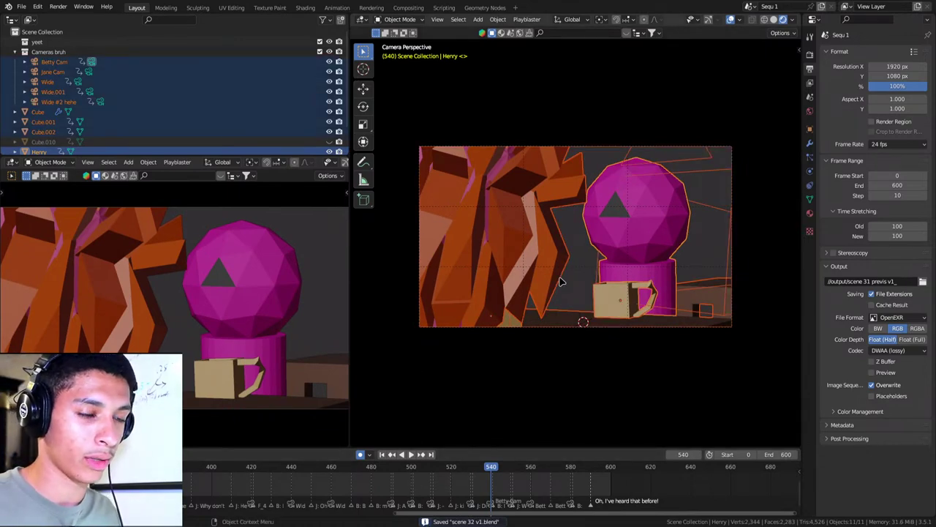
pyautogui.keyDown('shift'); pyautogui.click(526, 150); pyautogui.keyUp('shift')
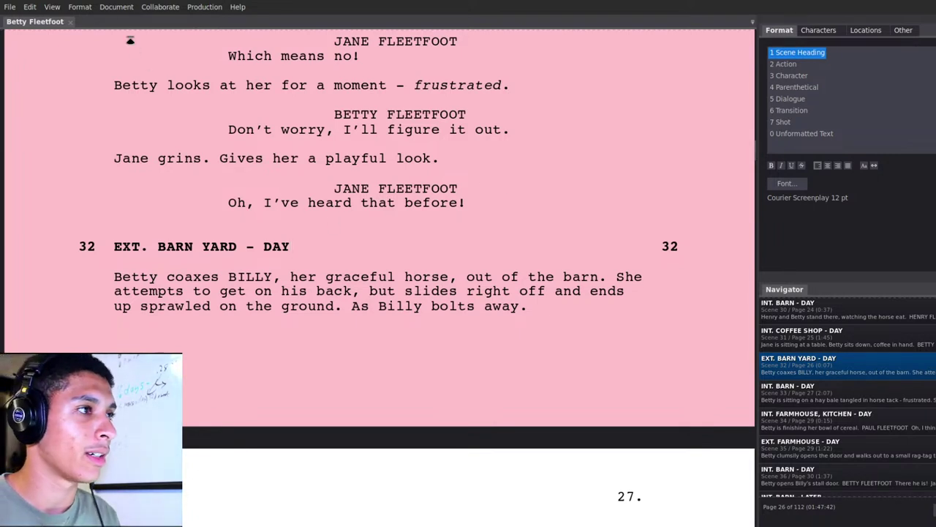
# Read the scene 32 heading and action, highlighting 'her graceful horse'.
pyautogui.click(227, 247)
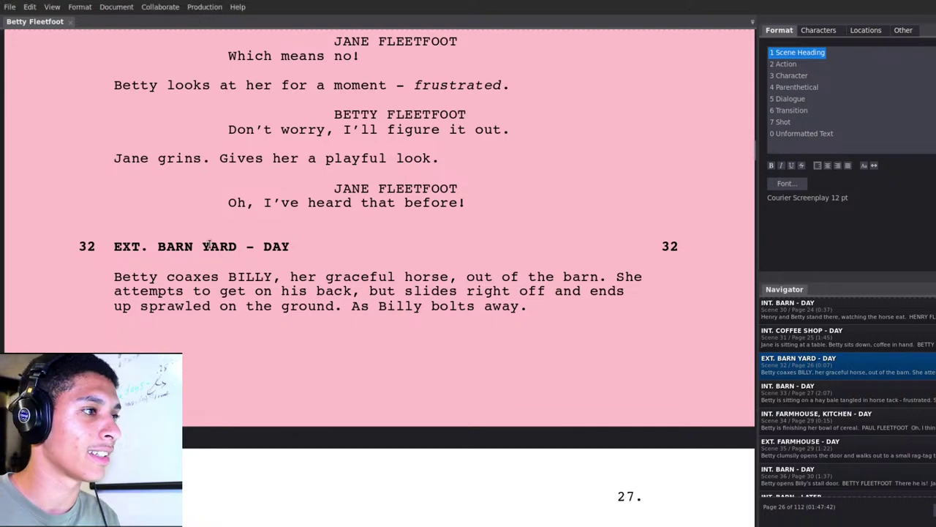
pyautogui.scroll(-1, 146, 205)
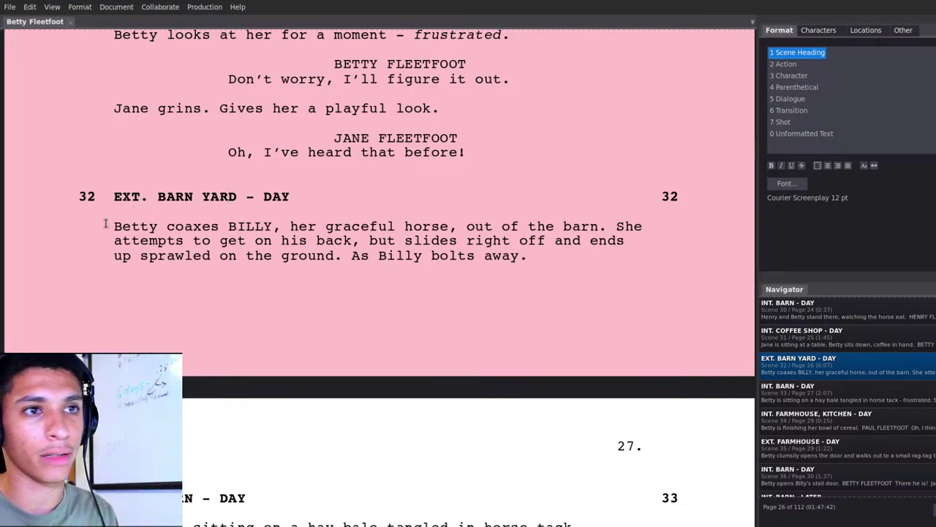
pyautogui.click(132, 227)
pyautogui.scroll(-1, 132, 220)
pyautogui.scroll(-1, 105, 139)
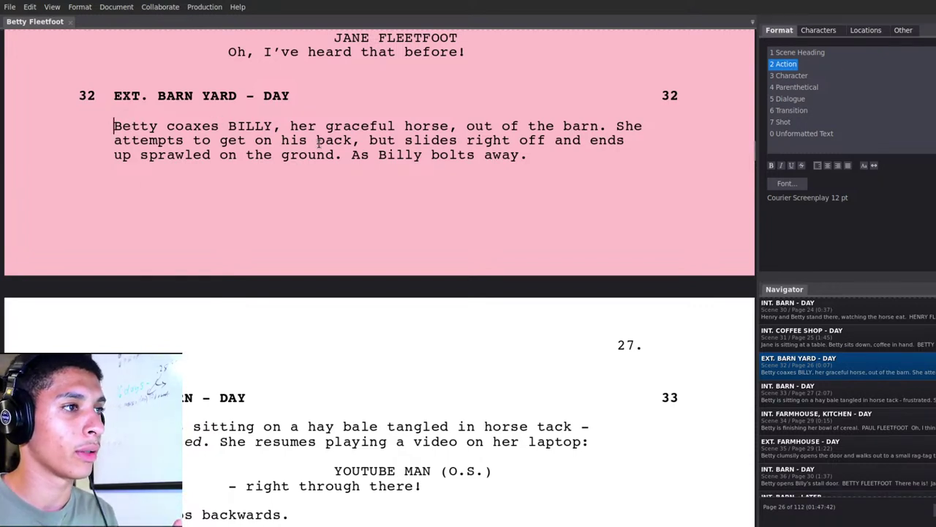
pyautogui.moveTo(447, 126); pyautogui.dragTo(293, 128)
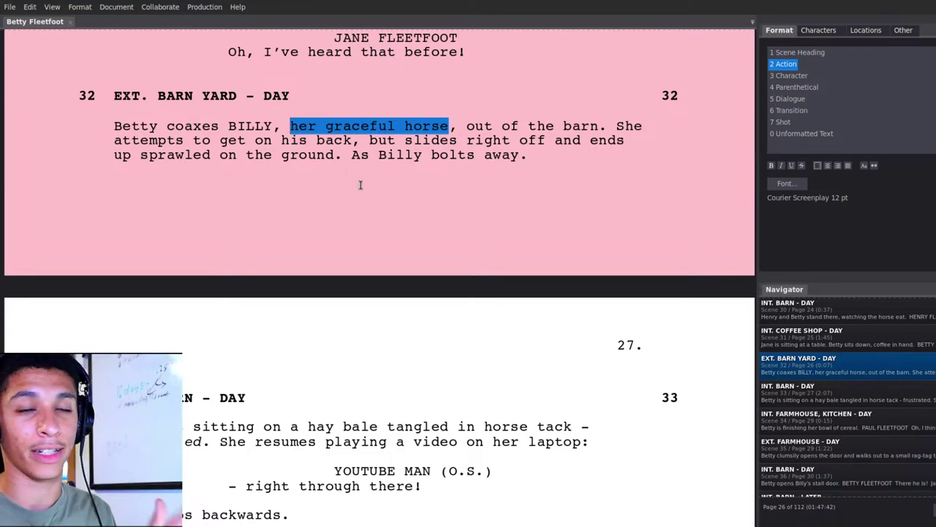
# Deselect the phrase and reread the EXT. BARN YARD - DAY heading and action paragraph.
pyautogui.scroll(-1, 359, 185)
pyautogui.scroll(2, 360, 185)
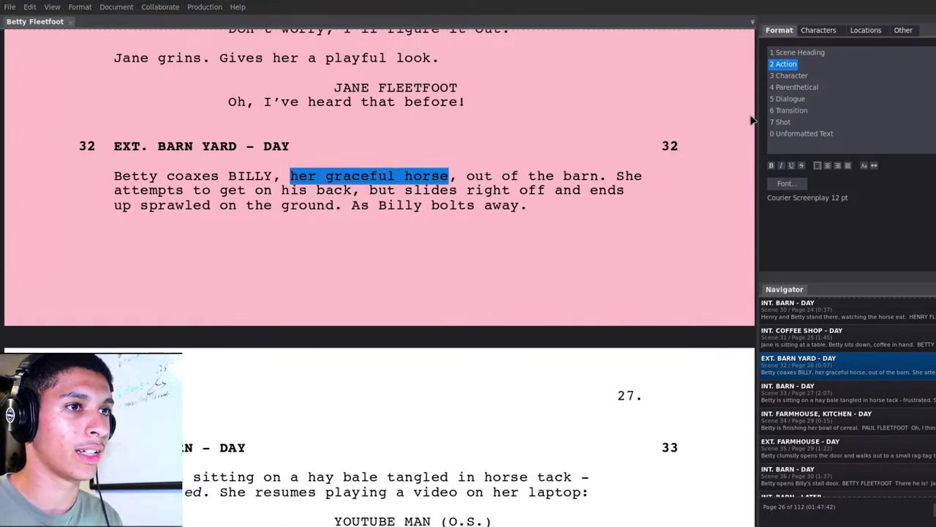
pyautogui.click(493, 172)
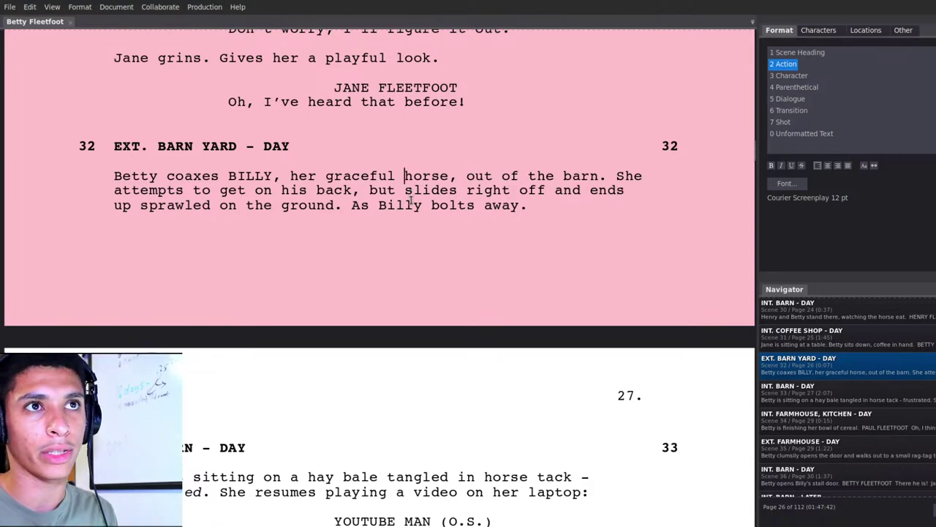
pyautogui.scroll(3, 433, 169)
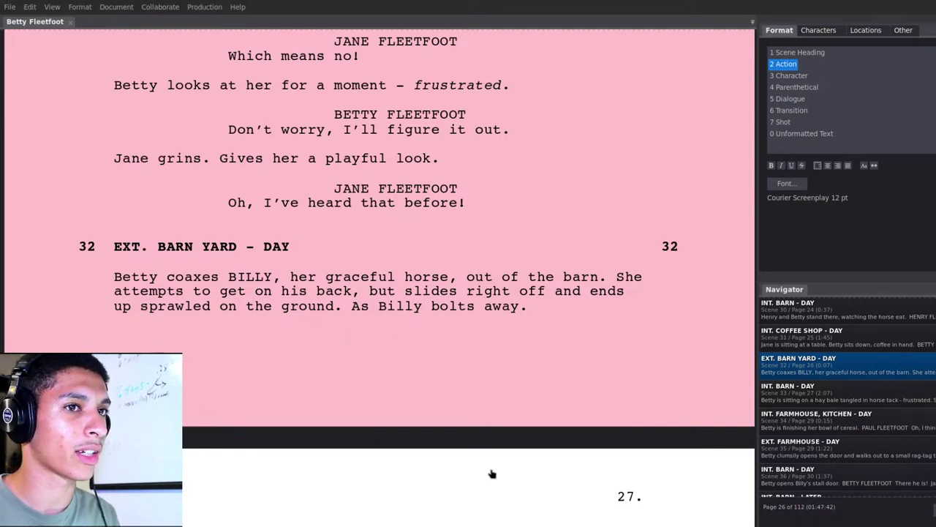
pyautogui.click(444, 232)
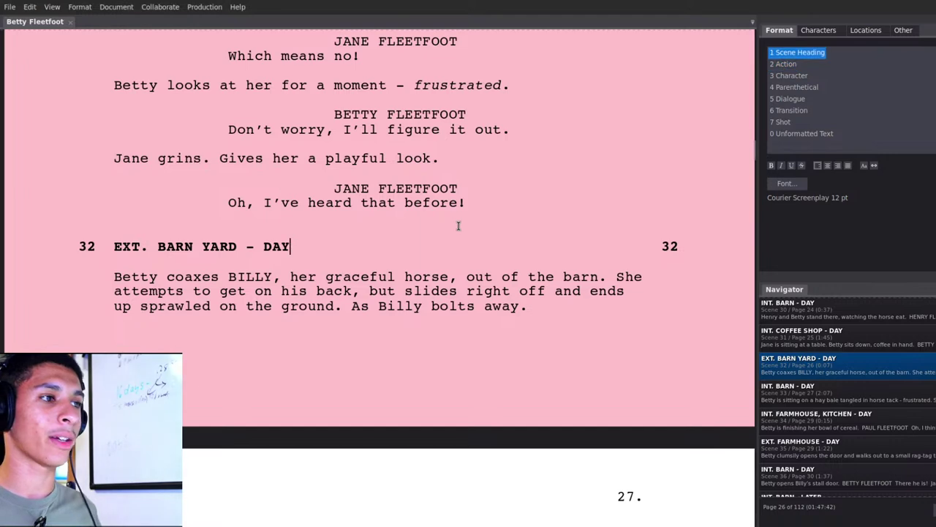
pyautogui.scroll(-1, 368, 258)
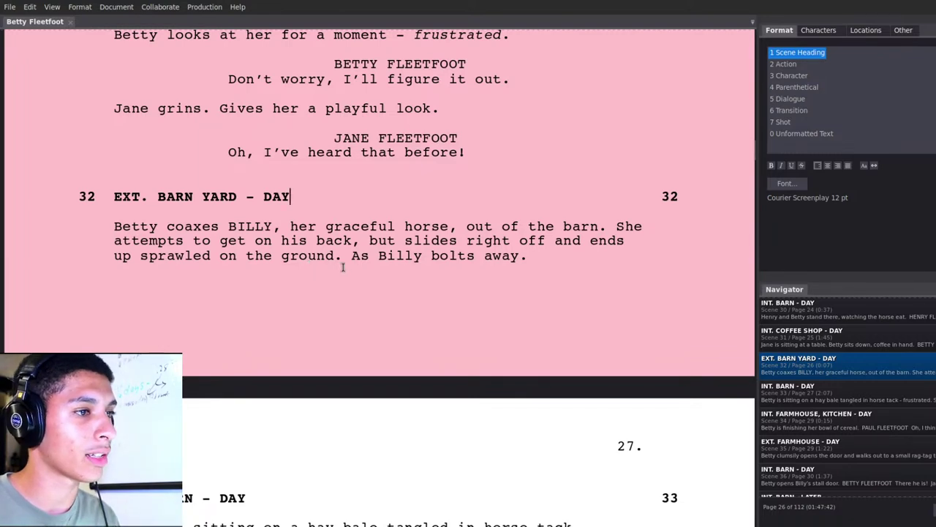
pyautogui.click(564, 257)
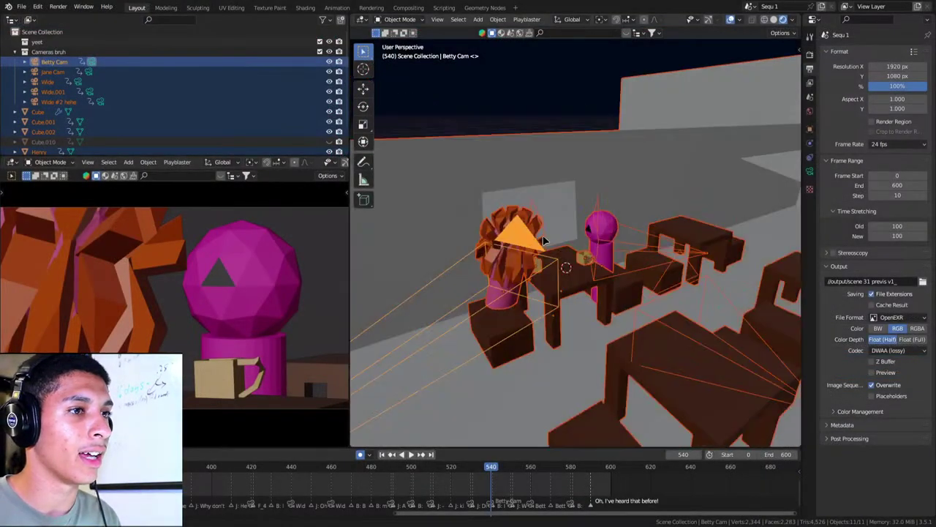
# Delete the rows of chairs and the room walls and floor, keeping the characters.
pyautogui.scroll(-8, 545, 239)
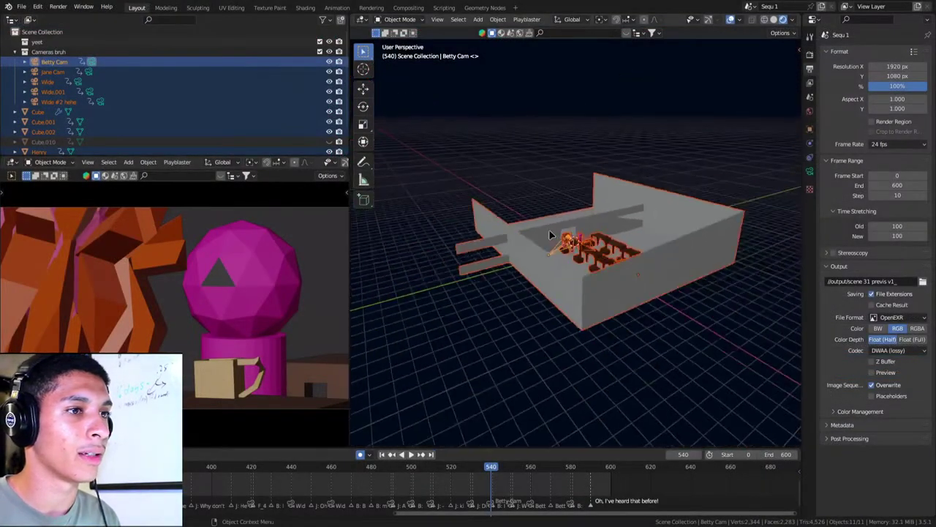
pyautogui.moveTo(548, 229); pyautogui.dragTo(654, 224, button='middle')
pyautogui.scroll(4, 654, 224)
pyautogui.click(629, 267)
pyautogui.click(639, 268)
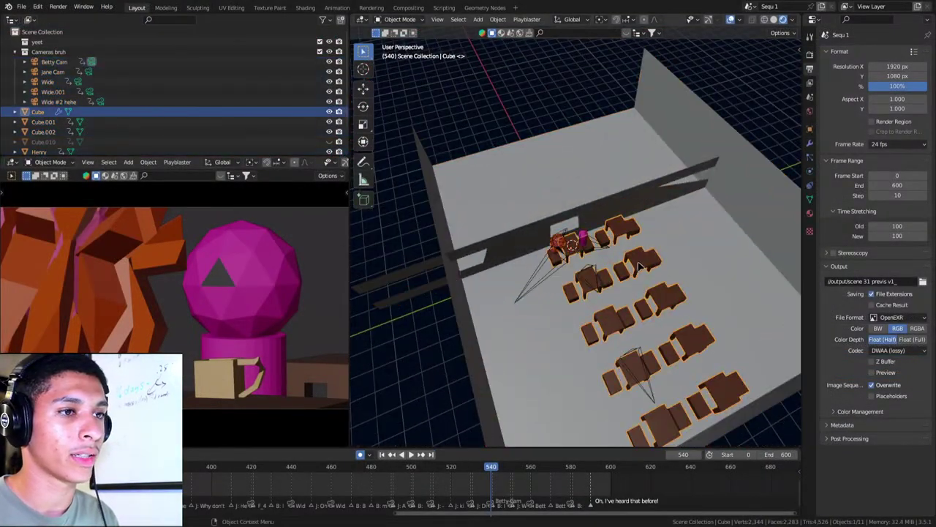
pyautogui.press('Delete')
pyautogui.click(595, 272)
pyautogui.press('Delete')
# Save scene 32 v1.blend, then show and close the start screen without loading a file.
pyautogui.scroll(5, 583, 265)
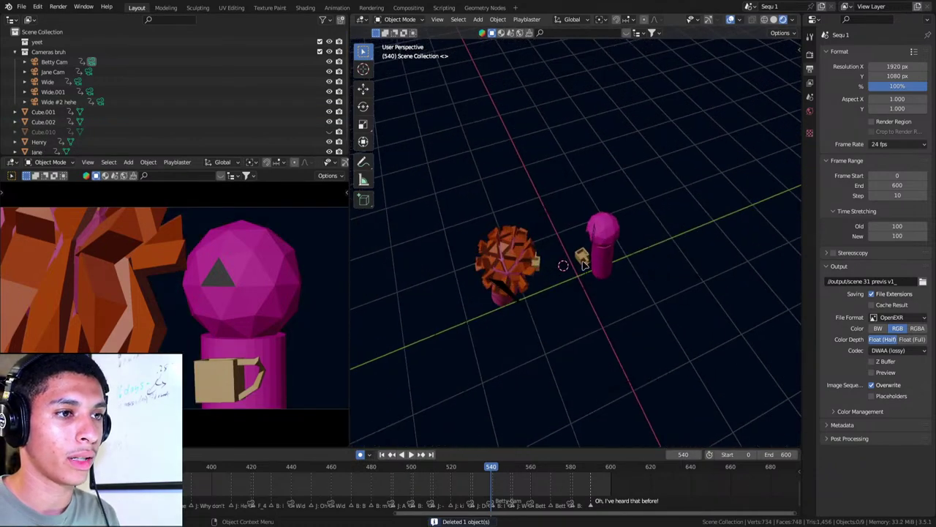
pyautogui.hotkey('ctrl', 's')
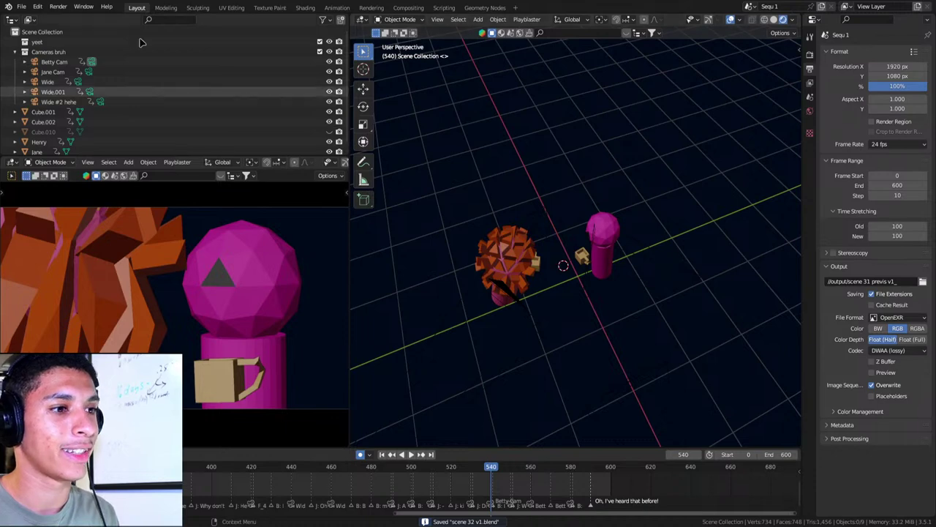
pyautogui.click(7, 6)
pyautogui.click(17, 19)
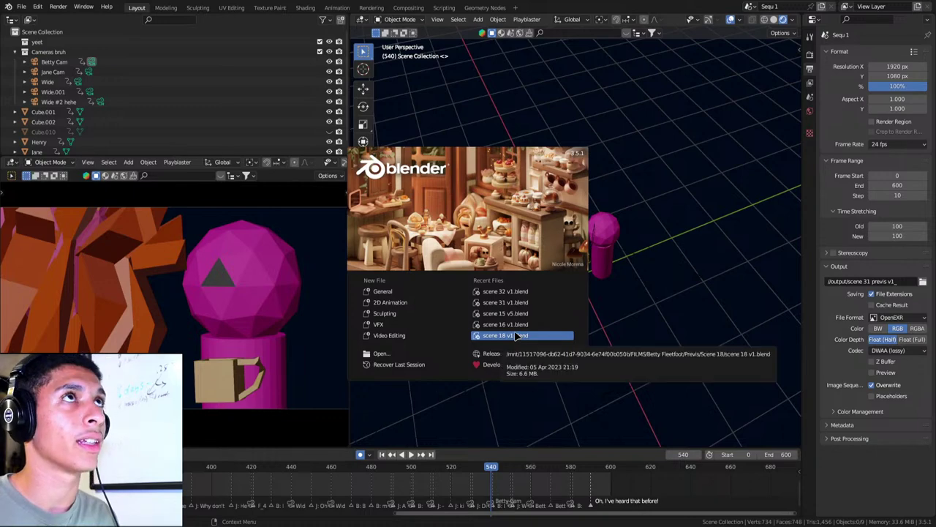
pyautogui.click(656, 181)
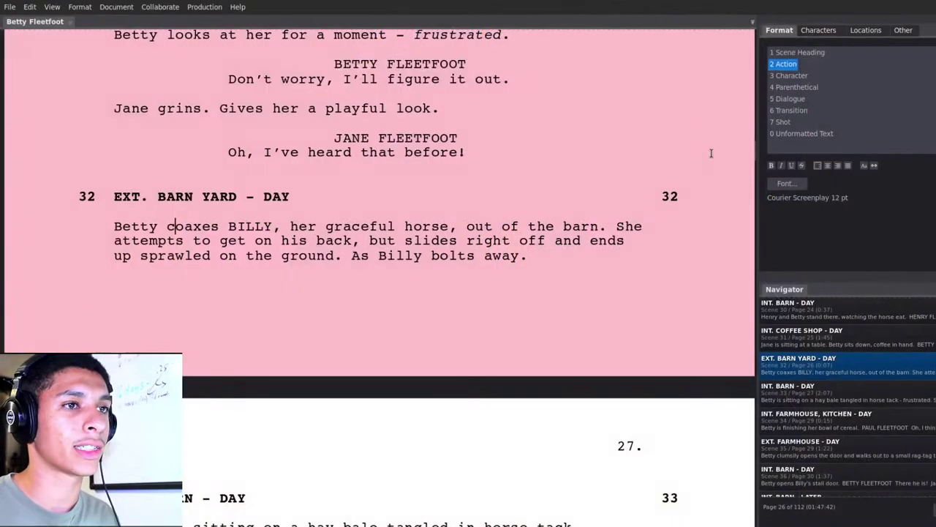
pyautogui.scroll(1, 834, 366)
pyautogui.scroll(1, 826, 380)
pyautogui.scroll(1, 825, 386)
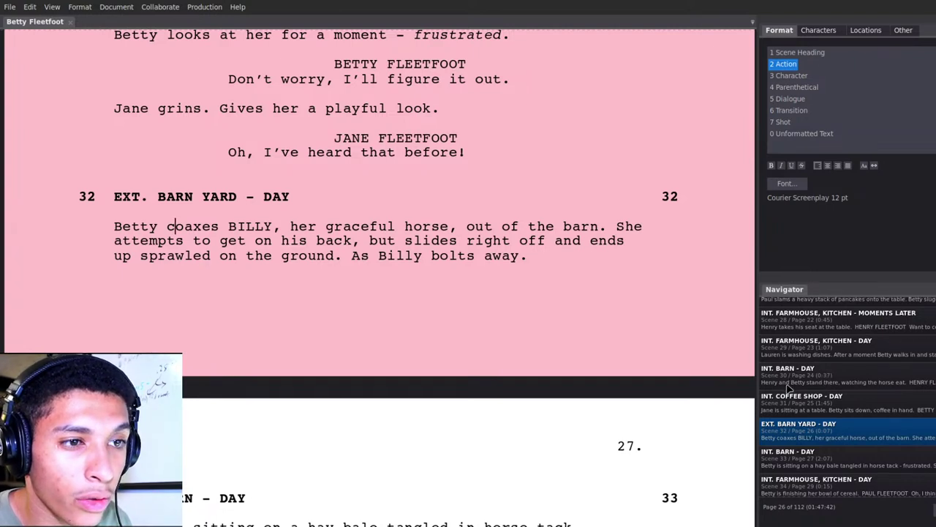
pyautogui.scroll(1, 790, 389)
pyautogui.scroll(2, 793, 391)
pyautogui.scroll(2, 796, 394)
pyautogui.scroll(1, 798, 395)
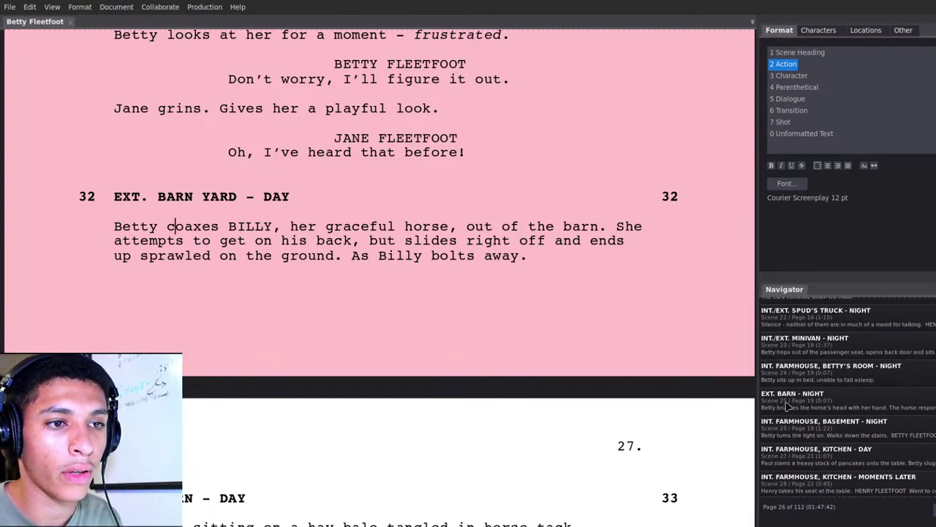
pyautogui.scroll(1, 794, 387)
pyautogui.scroll(1, 816, 362)
pyautogui.scroll(1, 811, 337)
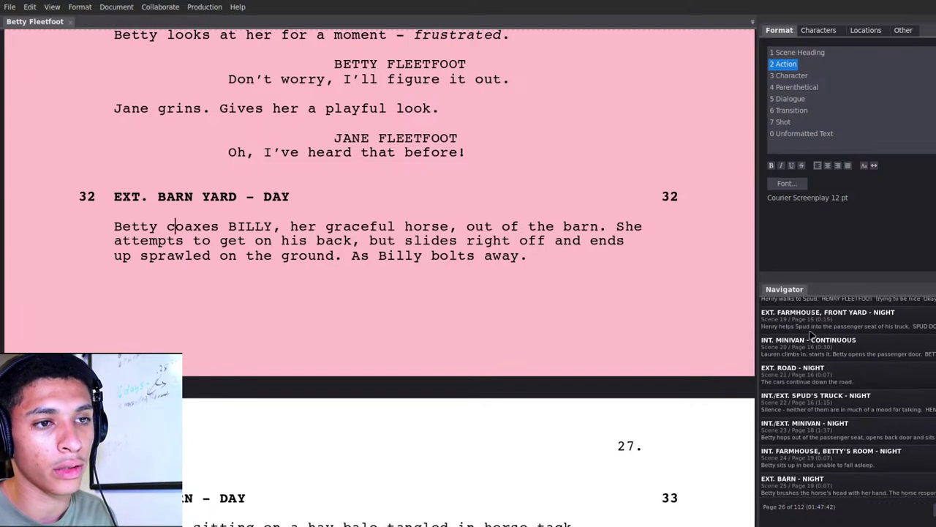
pyautogui.scroll(1, 810, 334)
pyautogui.scroll(1, 811, 333)
pyautogui.scroll(1, 811, 333)
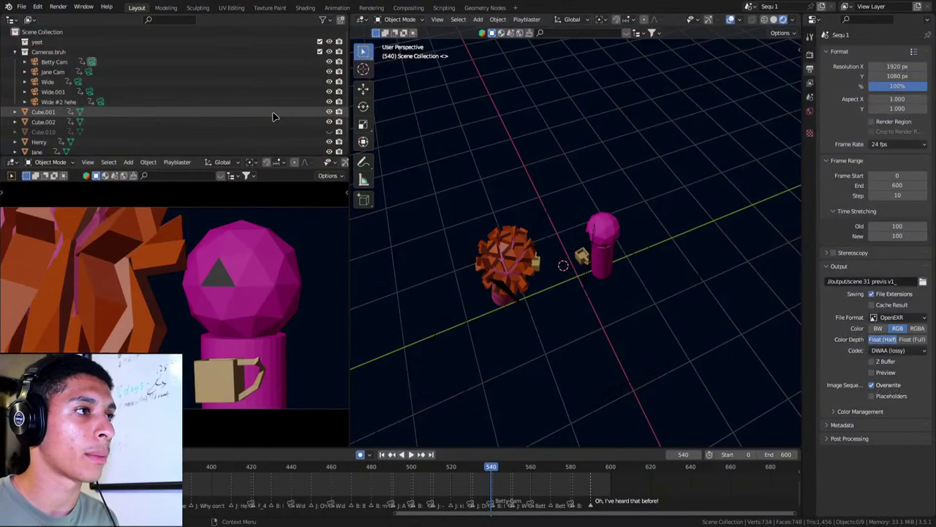
# Show and close the start screen, then zoom around the scene 16 farm set.
pyautogui.click(9, 6)
pyautogui.click(33, 20)
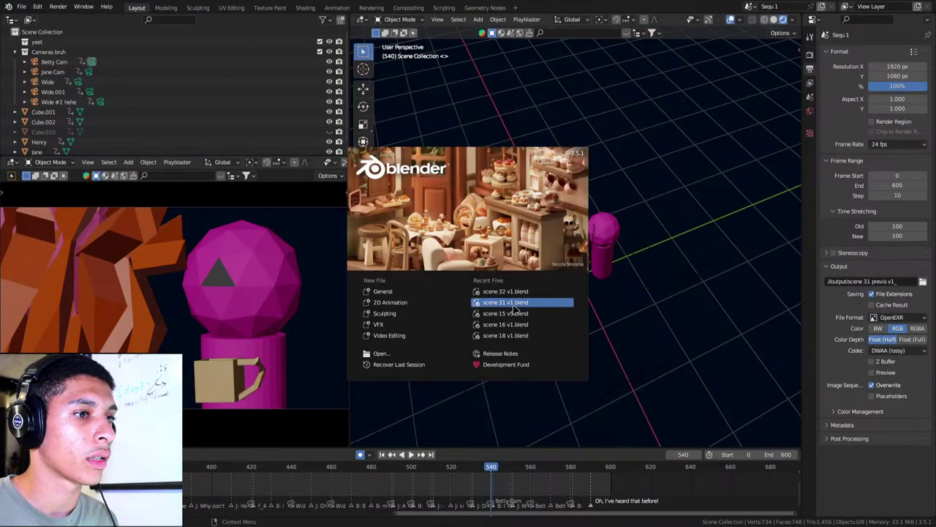
pyautogui.press('Escape')
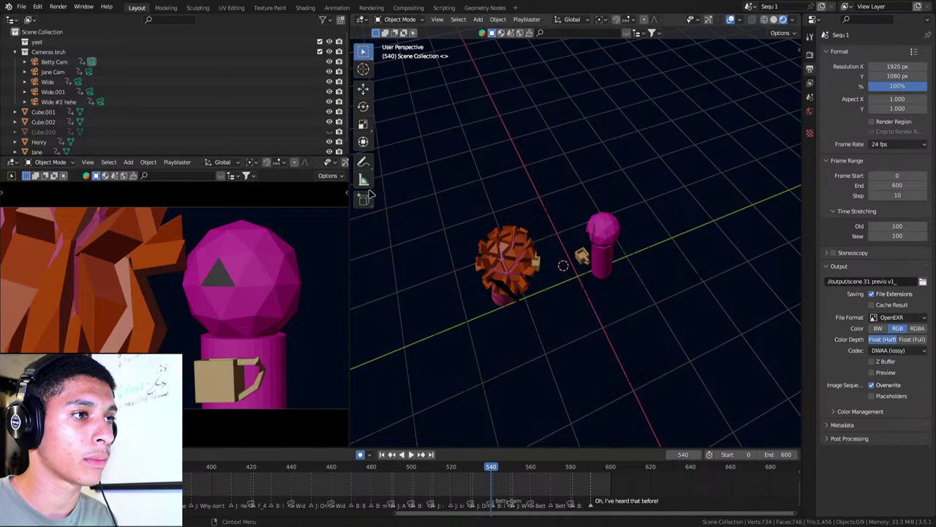
pyautogui.scroll(-3, 578, 253)
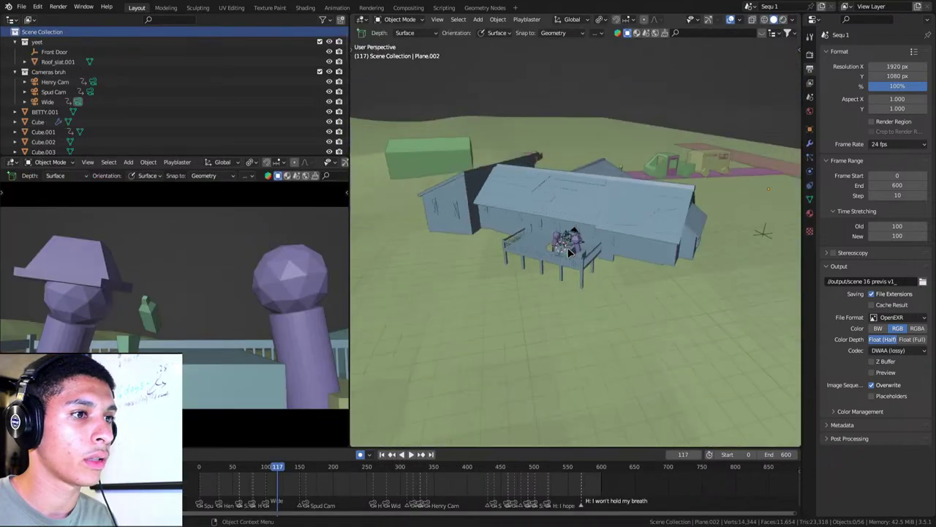
pyautogui.scroll(-2, 580, 251)
pyautogui.scroll(-2, 575, 253)
pyautogui.scroll(-3, 572, 255)
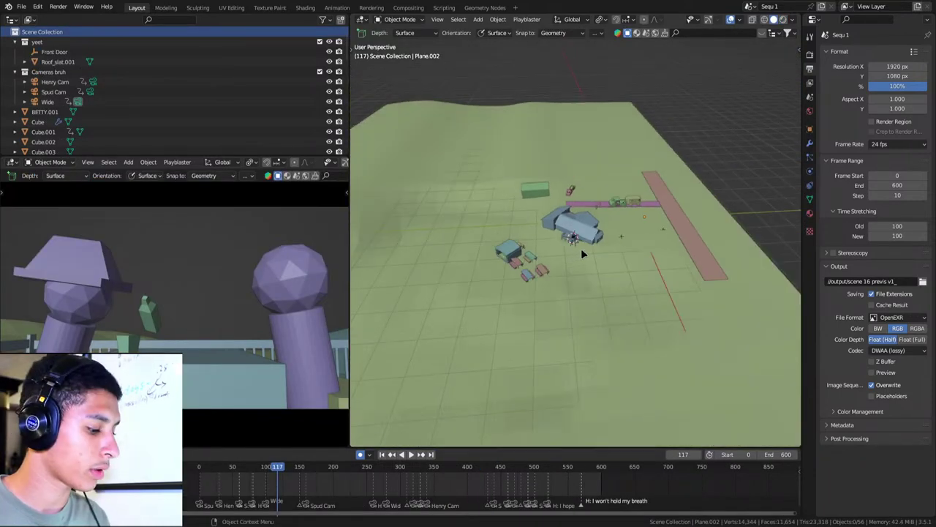
pyautogui.scroll(5, 579, 249)
pyautogui.scroll(-3, 619, 303)
pyautogui.scroll(3, 620, 200)
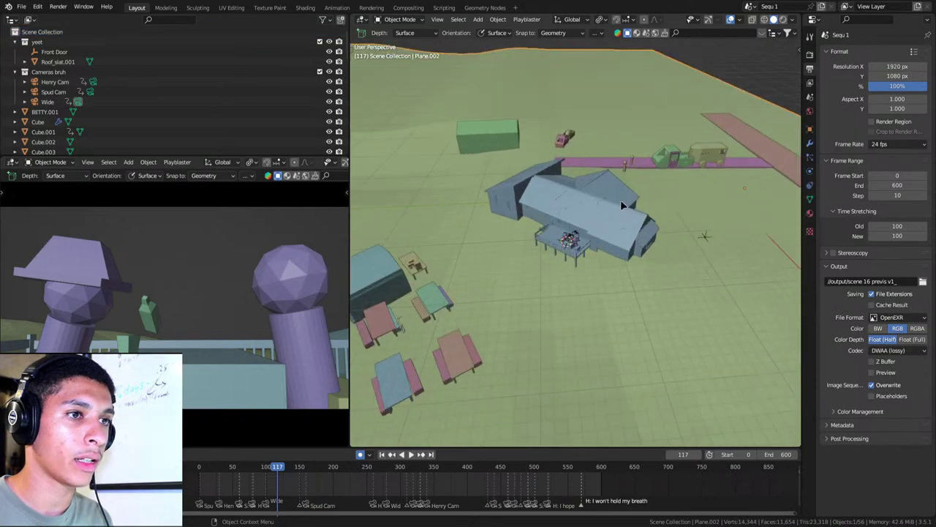
pyautogui.scroll(2, 578, 241)
pyautogui.scroll(2, 528, 293)
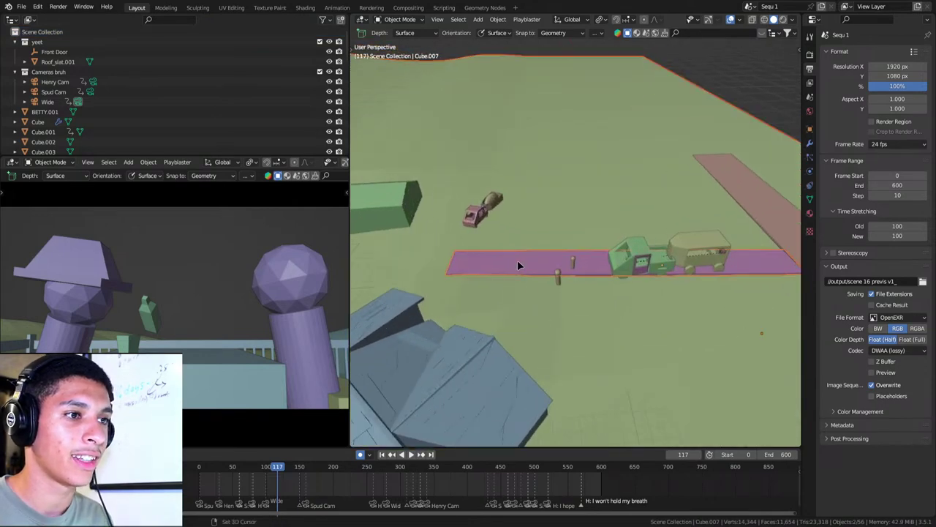
# Orbit around the barn and select its roof.
pyautogui.moveTo(418, 273); pyautogui.dragTo(551, 271, button='middle')
pyautogui.click(512, 318)
pyautogui.moveTo(511, 312)
pyautogui.mouseDown(button='middle')
pyautogui.moveTo(630, 273)
pyautogui.moveTo(526, 321)
pyautogui.moveTo(693, 227)
pyautogui.mouseUp(button='middle')
pyautogui.scroll(2, 512, 324)
pyautogui.scroll(-2, 693, 231)
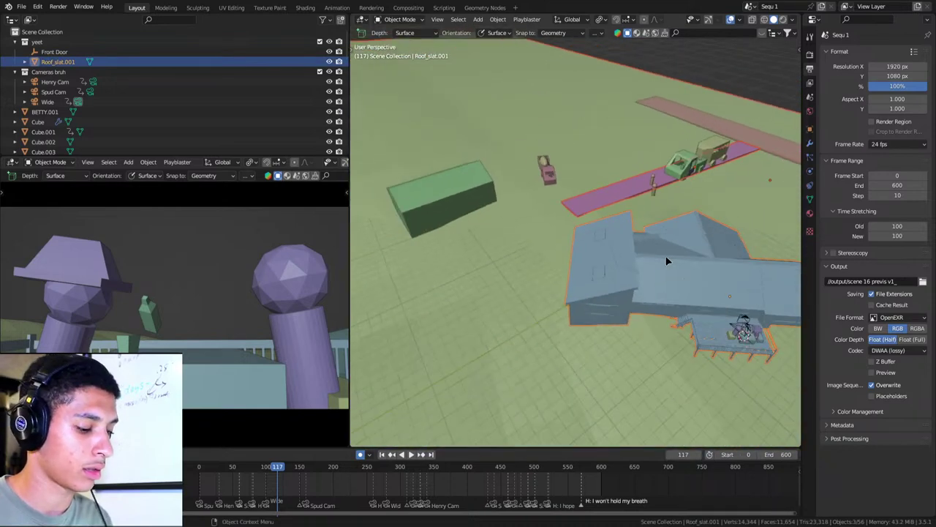
pyautogui.moveTo(666, 259); pyautogui.dragTo(623, 280, button='middle')
# Add the green box, copy the four farm objects, and reopen the recent-files start screen.
pyautogui.keyDown('shift'); pyautogui.click(461, 194); pyautogui.keyUp('shift')
pyautogui.scroll(-2, 541, 214)
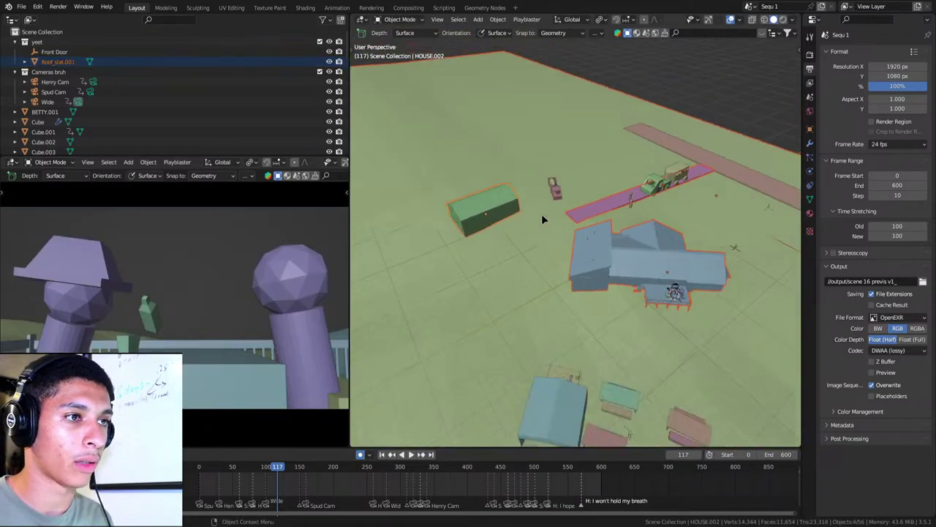
pyautogui.scroll(-2, 548, 219)
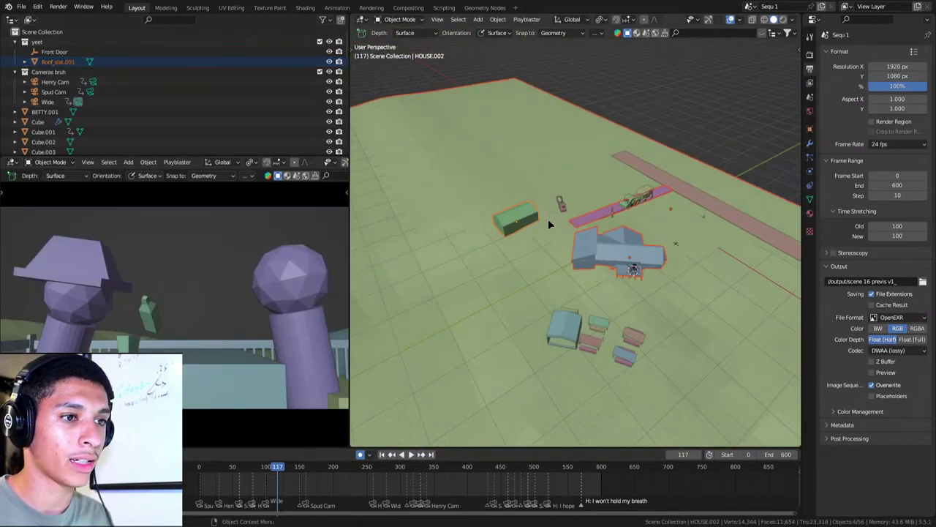
pyautogui.hotkey('ctrl', 'c')
pyautogui.click(498, 278)
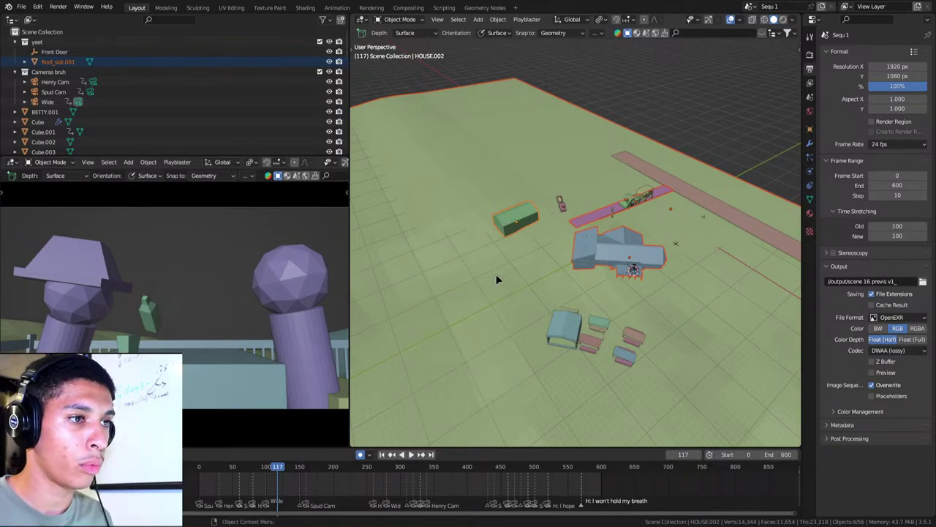
pyautogui.click(11, 8)
pyautogui.click(29, 21)
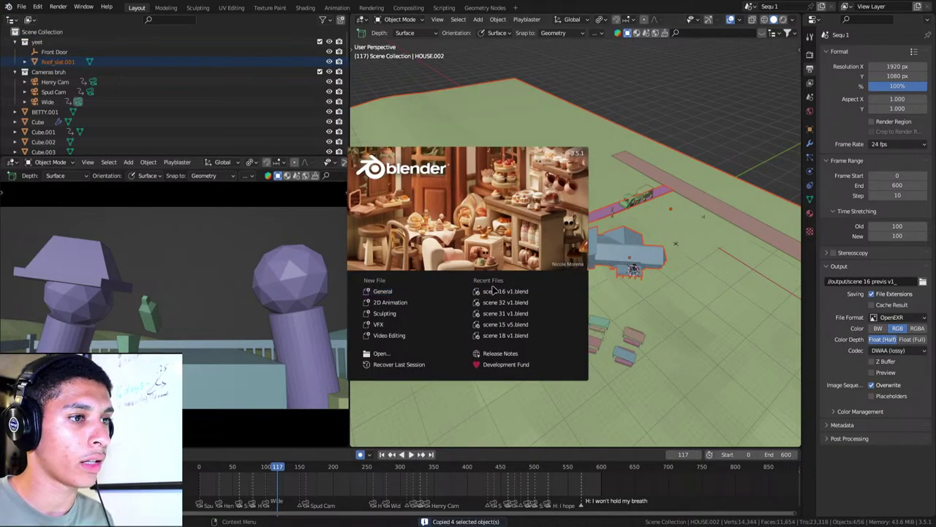
# Load scene 32 v1.blend without saving scene 16, then paste the four farm objects.
pyautogui.click(504, 302)
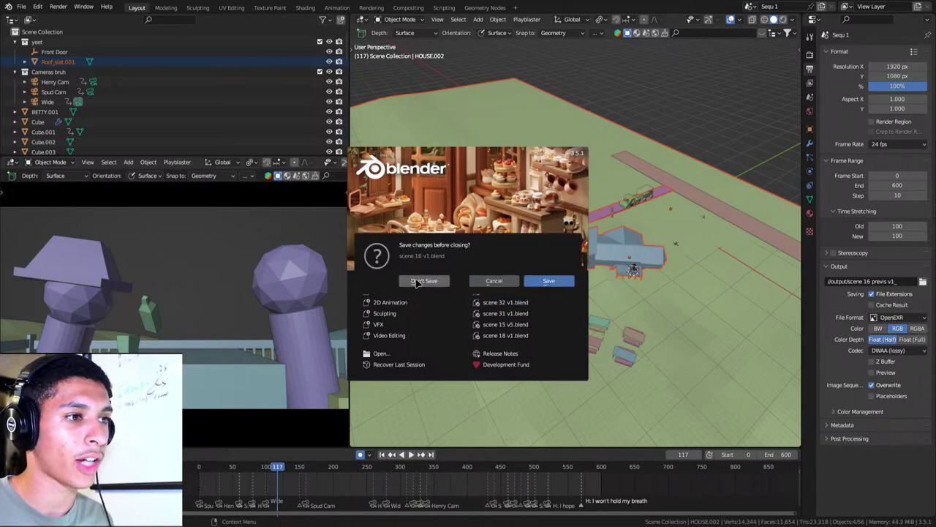
pyautogui.click(418, 282)
pyautogui.scroll(-5, 505, 289)
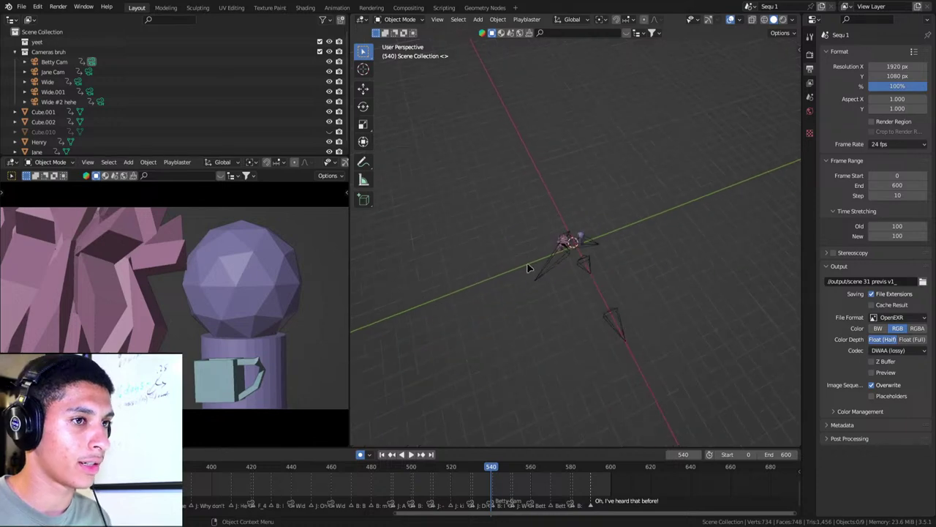
pyautogui.hotkey('ctrl', 'v')
# Orbit and zoom to inspect the pasted farm set around the characters.
pyautogui.scroll(-2, 562, 294)
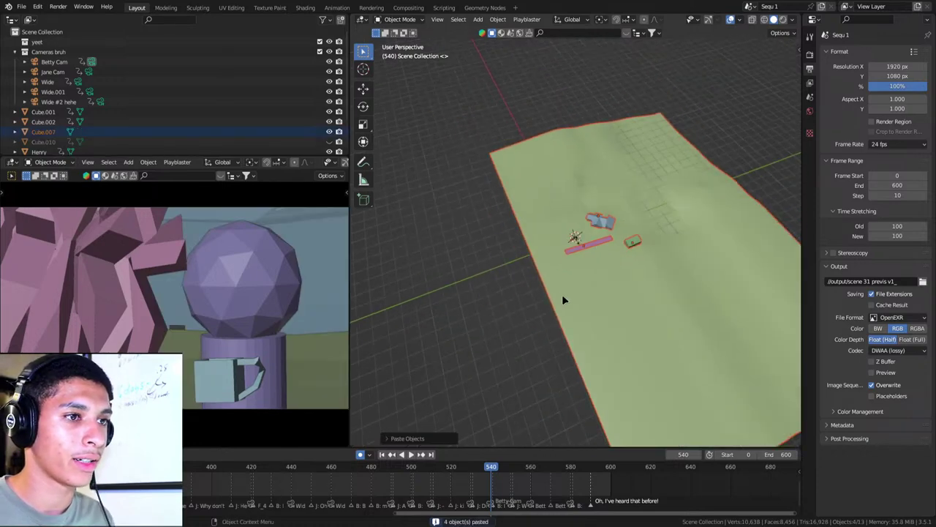
pyautogui.moveTo(562, 294)
pyautogui.mouseDown(button='middle')
pyautogui.moveTo(624, 253)
pyautogui.moveTo(586, 262)
pyautogui.moveTo(636, 269)
pyautogui.moveTo(509, 268)
pyautogui.moveTo(506, 293)
pyautogui.mouseUp(button='middle')
pyautogui.scroll(3, 604, 271)
pyautogui.scroll(3, 604, 271)
pyautogui.scroll(-3, 509, 269)
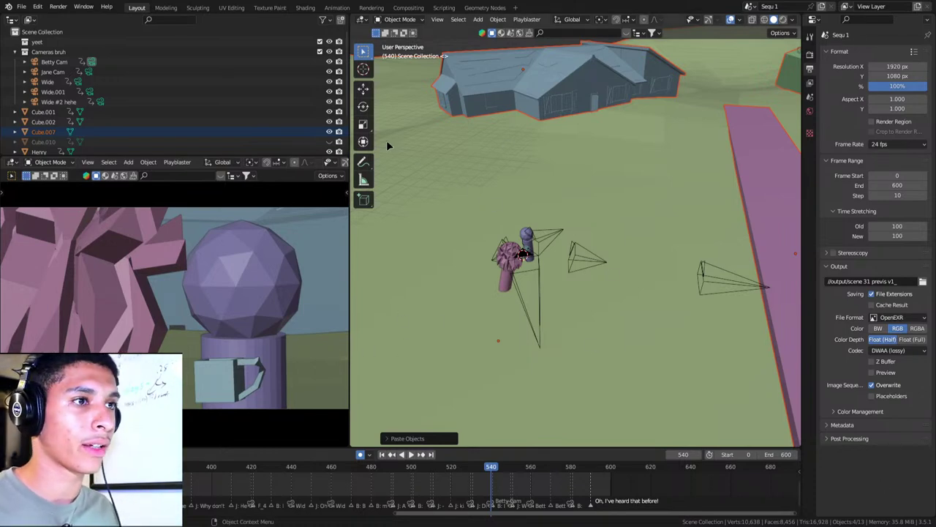
pyautogui.scroll(3, 542, 251)
pyautogui.moveTo(541, 250); pyautogui.dragTo(634, 292, button='middle')
pyautogui.scroll(-5, 585, 271)
pyautogui.scroll(5, 633, 292)
pyautogui.scroll(-3, 631, 286)
# From top view, shift the farm set about 40.73 m so the green box sits beside the characters.
pyautogui.press('KP_7')
pyautogui.scroll(-3, 578, 242)
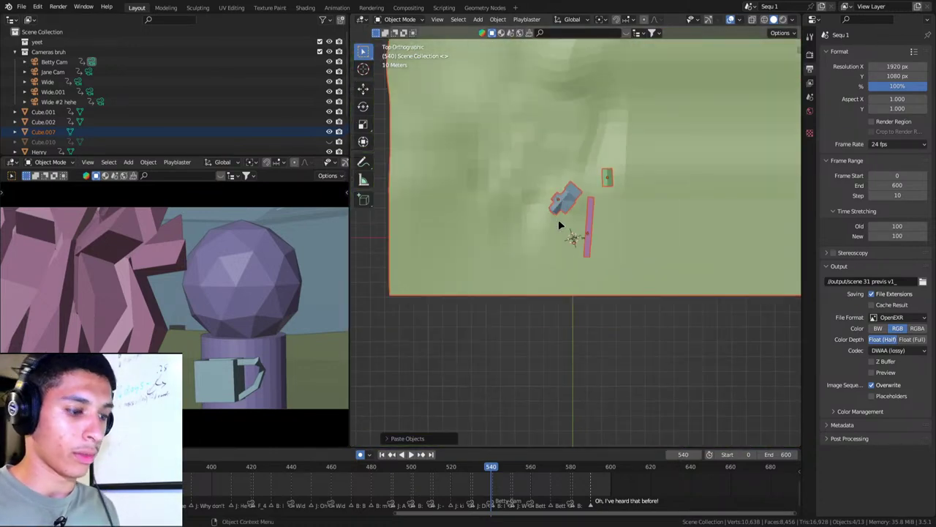
pyautogui.press('g')
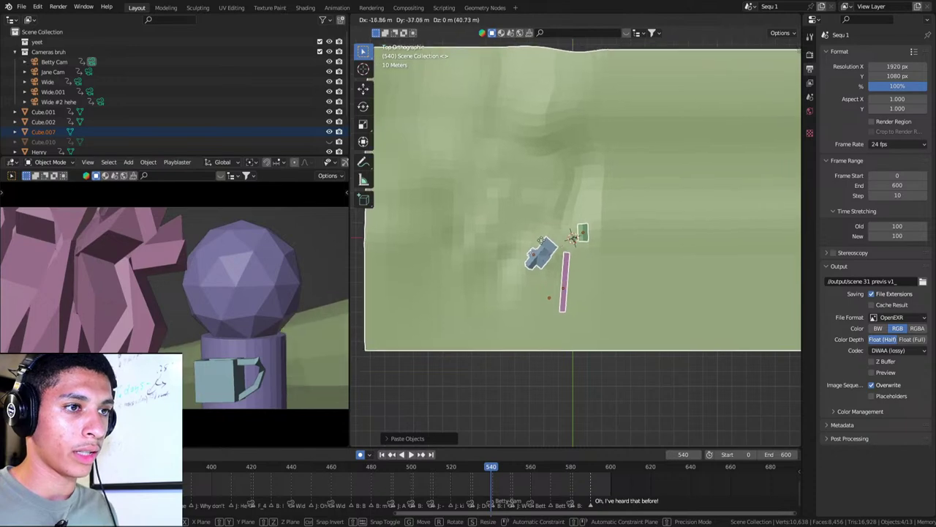
pyautogui.click(549, 253)
pyautogui.scroll(3, 586, 256)
pyautogui.moveTo(587, 261); pyautogui.dragTo(625, 275, button='middle')
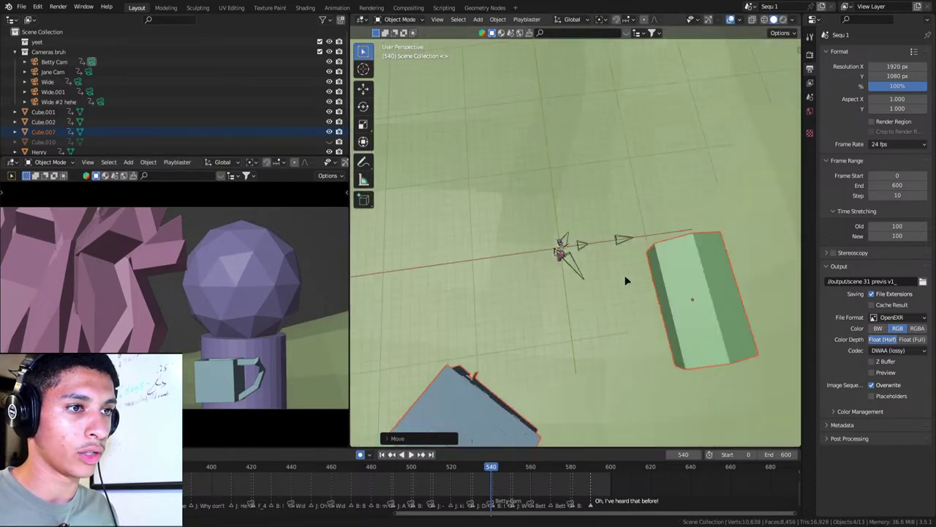
pyautogui.scroll(-3, 565, 281)
pyautogui.scroll(3, 565, 281)
pyautogui.scroll(-2, 527, 322)
# Set the viewport and camera view to rendered shading and delete the spiky object.
pyautogui.click(517, 341)
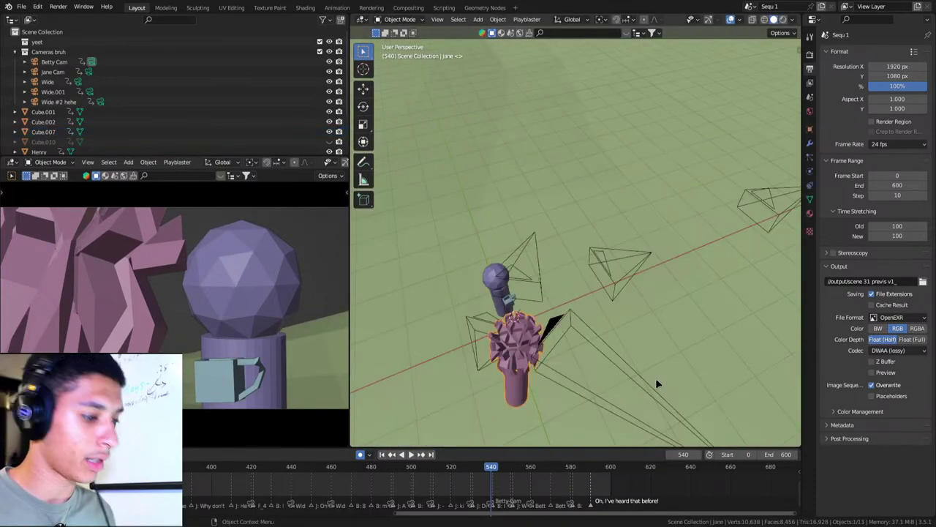
pyautogui.press('z')
pyautogui.click(563, 330)
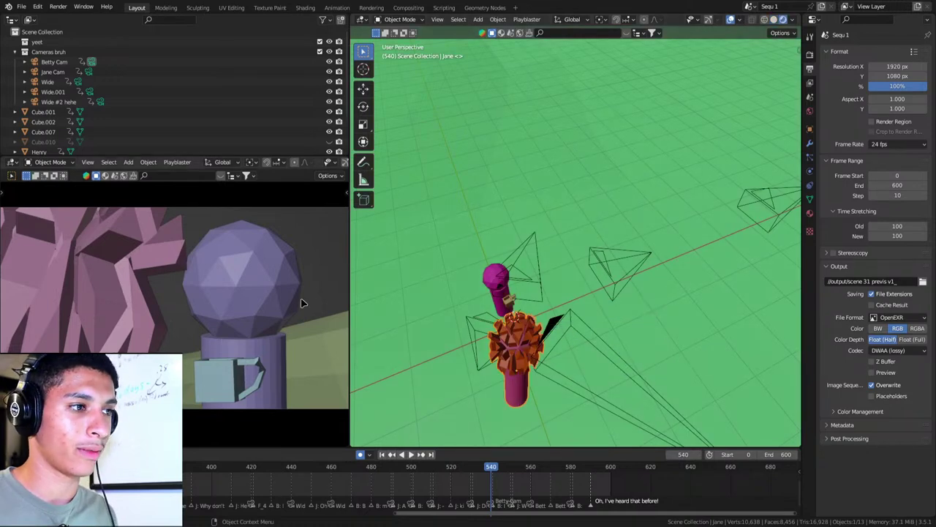
pyautogui.press('z')
pyautogui.click(219, 265)
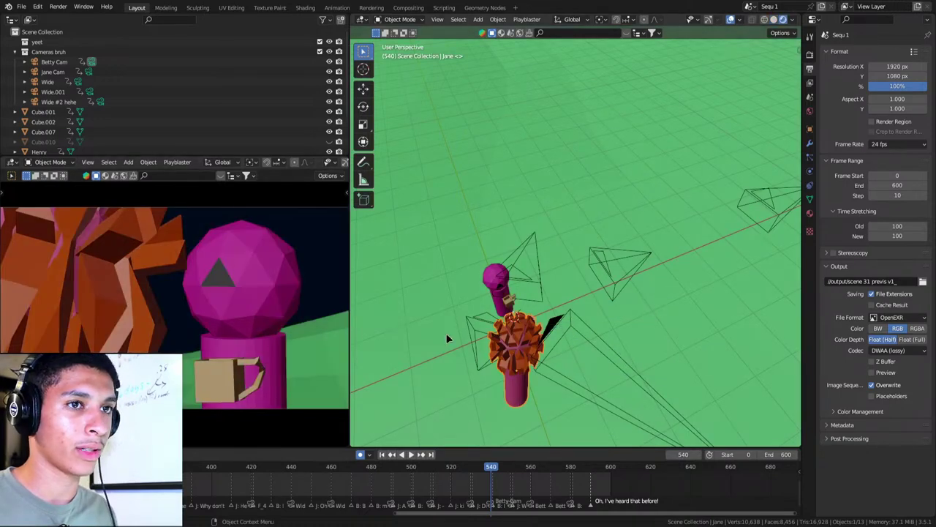
pyautogui.press('Delete')
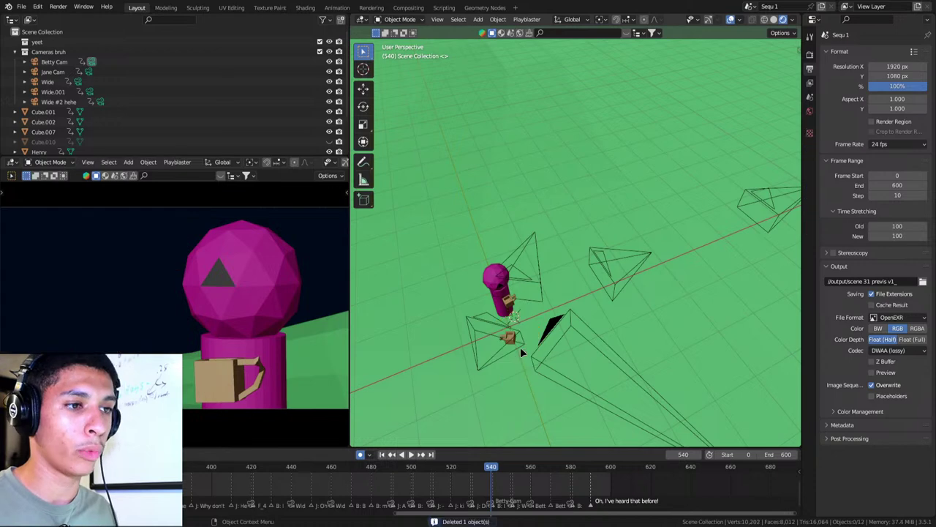
# Select the brown mugs Cube.002 and Cube.001 beside the pink figure and delete them.
pyautogui.scroll(3, 520, 349)
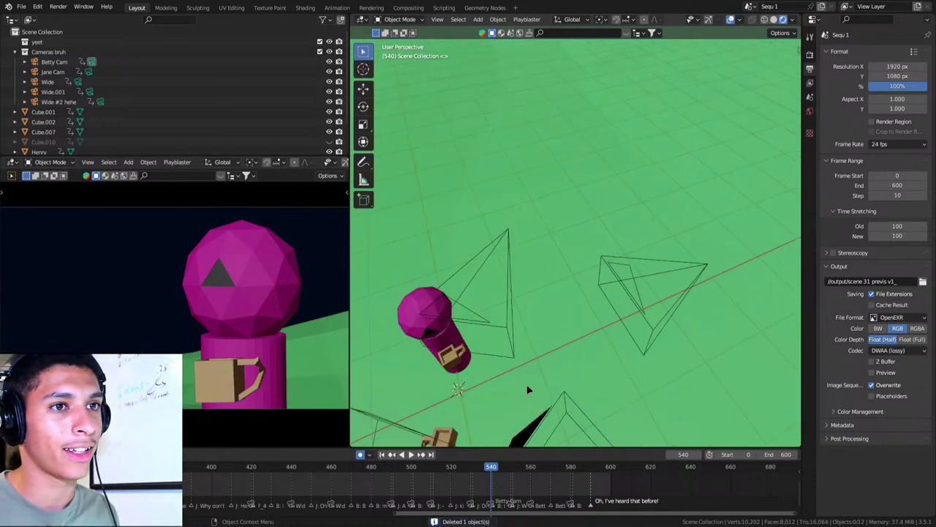
pyautogui.scroll(2, 526, 373)
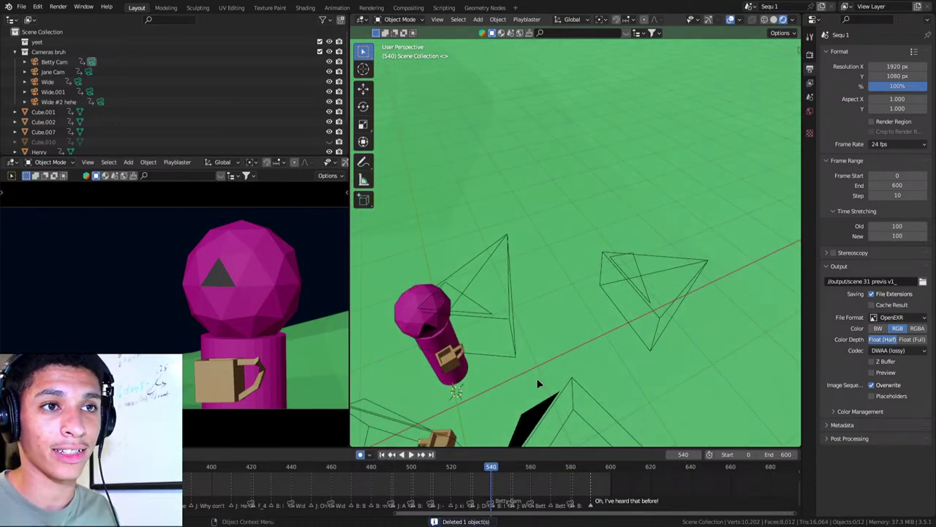
pyautogui.moveTo(554, 387); pyautogui.dragTo(579, 360, button='middle')
pyautogui.scroll(2, 578, 360)
pyautogui.scroll(1, 574, 366)
pyautogui.click(532, 333)
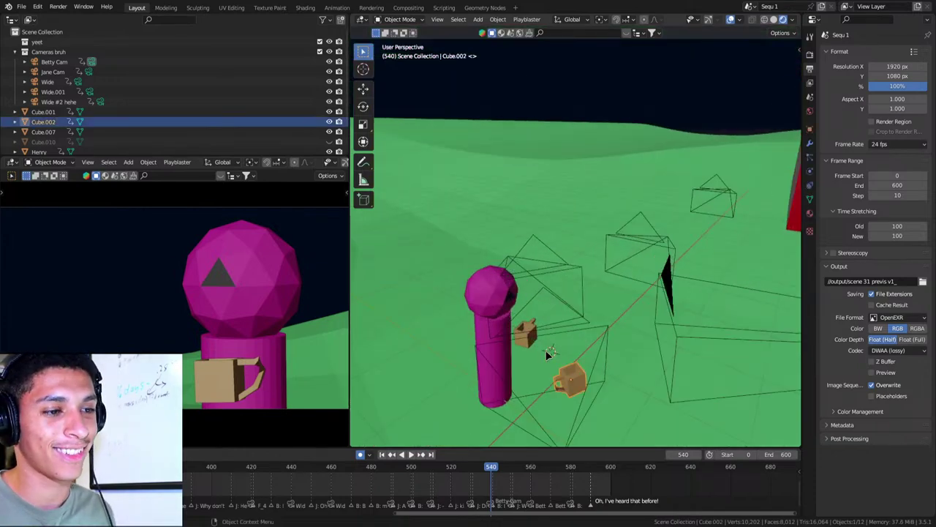
pyautogui.keyDown('shift'); pyautogui.click(532, 334); pyautogui.keyUp('shift')
pyautogui.keyDown('shift'); pyautogui.click(527, 335); pyautogui.keyUp('shift')
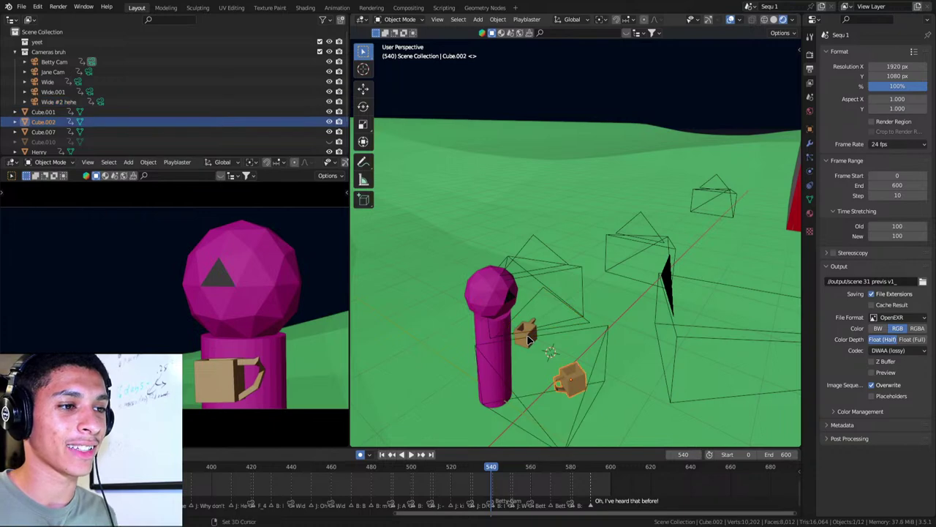
pyautogui.keyDown('shift'); pyautogui.click(526, 335); pyautogui.keyUp('shift')
pyautogui.keyDown('shift'); pyautogui.click(527, 335); pyautogui.keyUp('shift')
pyautogui.keyDown('shift'); pyautogui.click(526, 342); pyautogui.keyUp('shift')
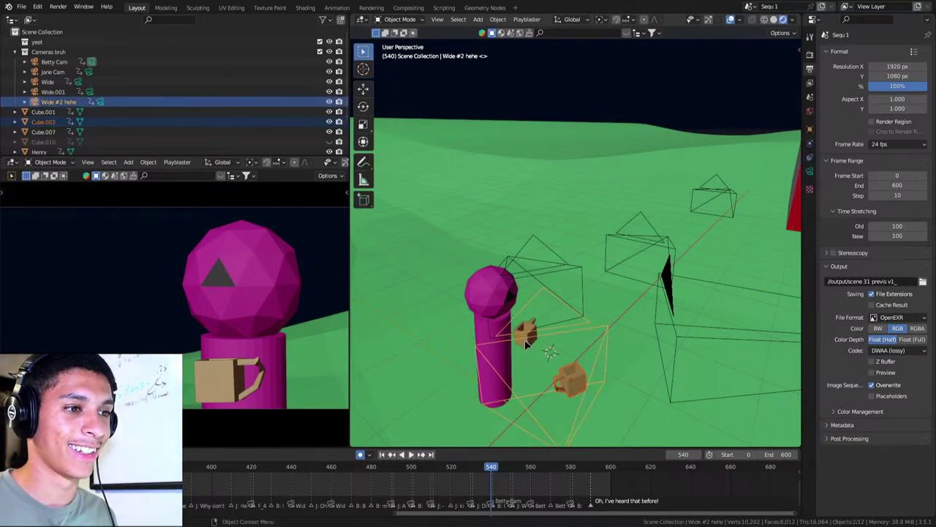
pyautogui.scroll(1, 546, 349)
pyautogui.scroll(1, 550, 349)
pyautogui.keyDown('shift'); pyautogui.click(512, 350); pyautogui.keyUp('shift')
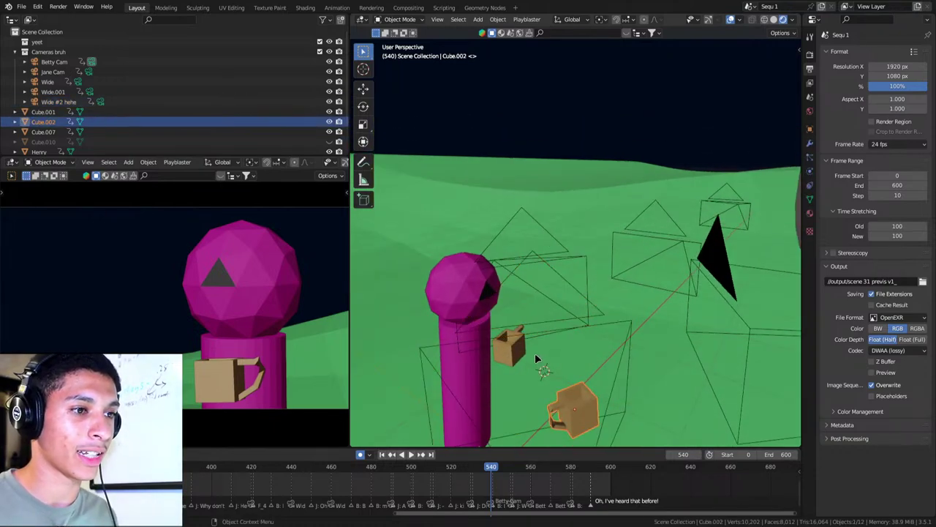
pyautogui.press('Delete')
pyautogui.hotkey('ctrl', 's')
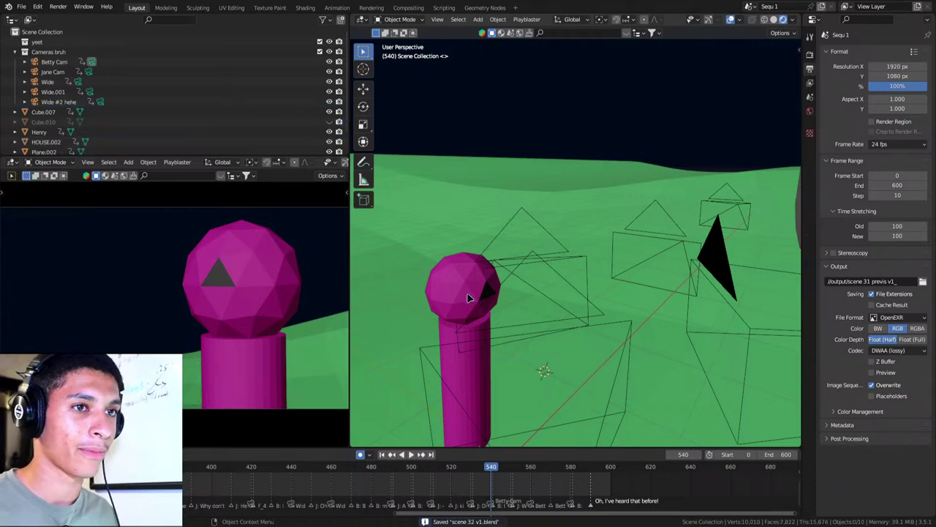
pyautogui.click(494, 300)
pyautogui.scroll(-3, 512, 314)
pyautogui.scroll(-1, 578, 322)
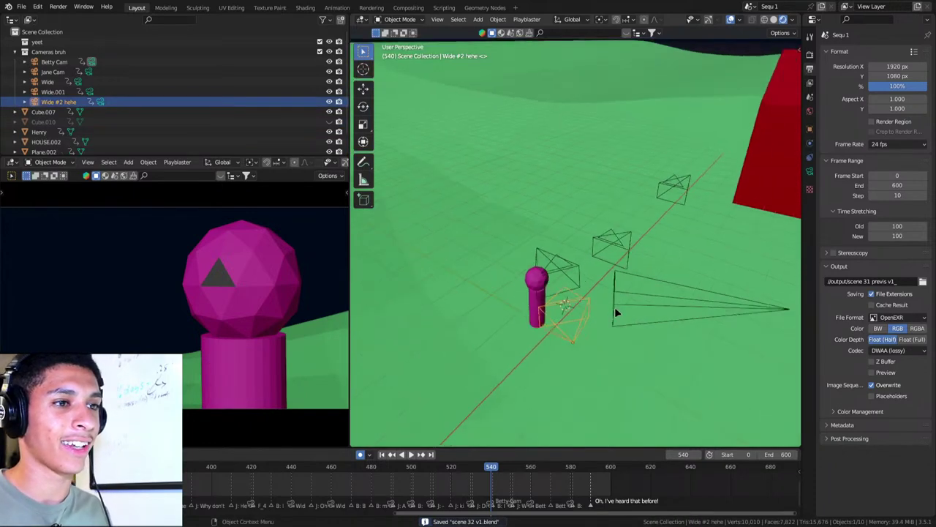
pyautogui.moveTo(616, 314)
pyautogui.mouseDown(button='middle')
pyautogui.moveTo(533, 329)
pyautogui.moveTo(587, 268)
pyautogui.moveTo(577, 299)
pyautogui.moveTo(498, 286)
pyautogui.moveTo(547, 281)
pyautogui.moveTo(575, 259)
pyautogui.moveTo(522, 280)
pyautogui.mouseUp(button='middle')
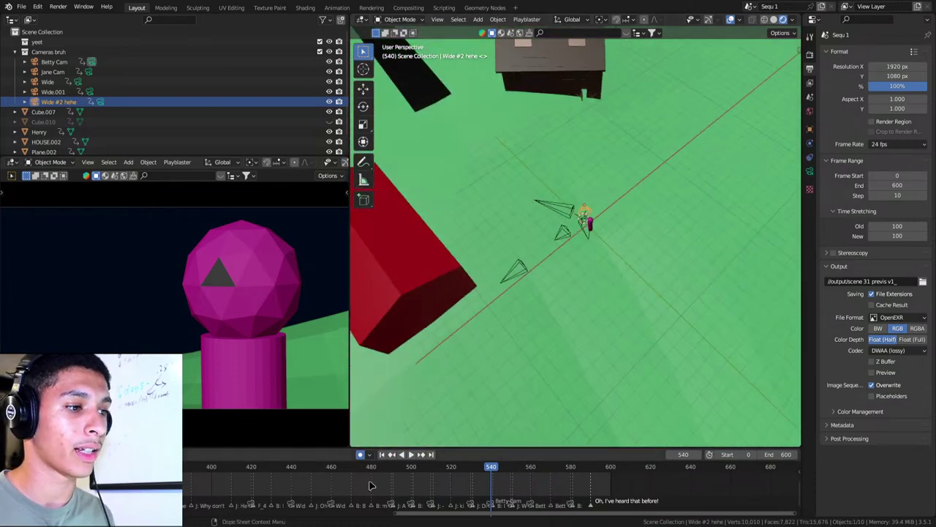
pyautogui.click(249, 333)
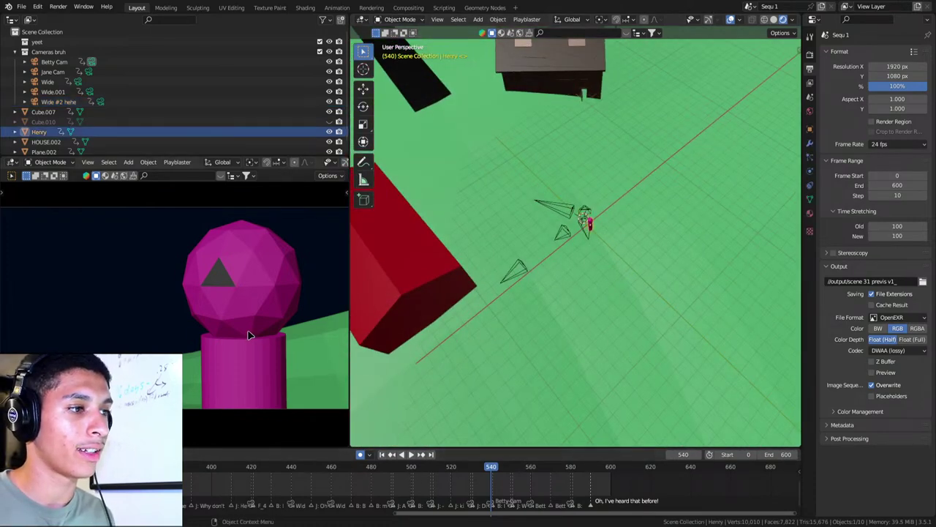
pyautogui.moveTo(444, 494); pyautogui.dragTo(443, 486, button='middle')
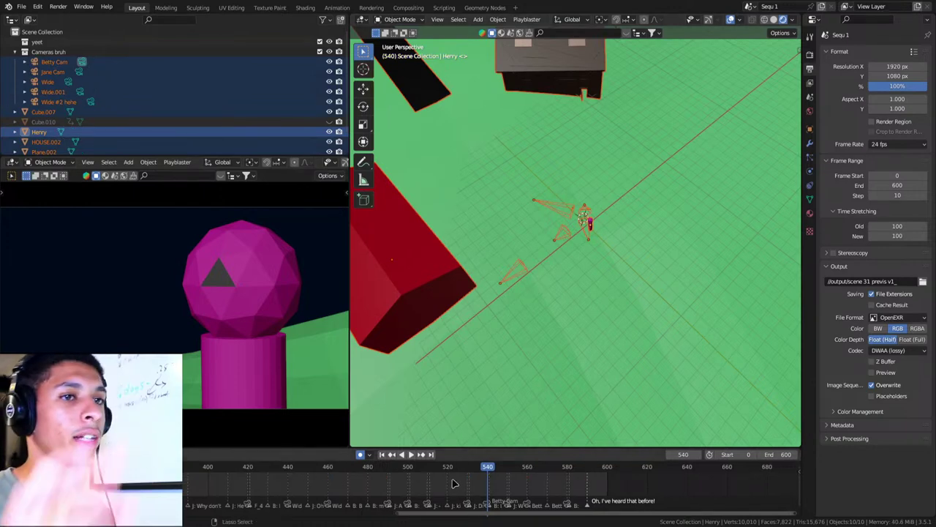
pyautogui.hotkey('ctrl', 's')
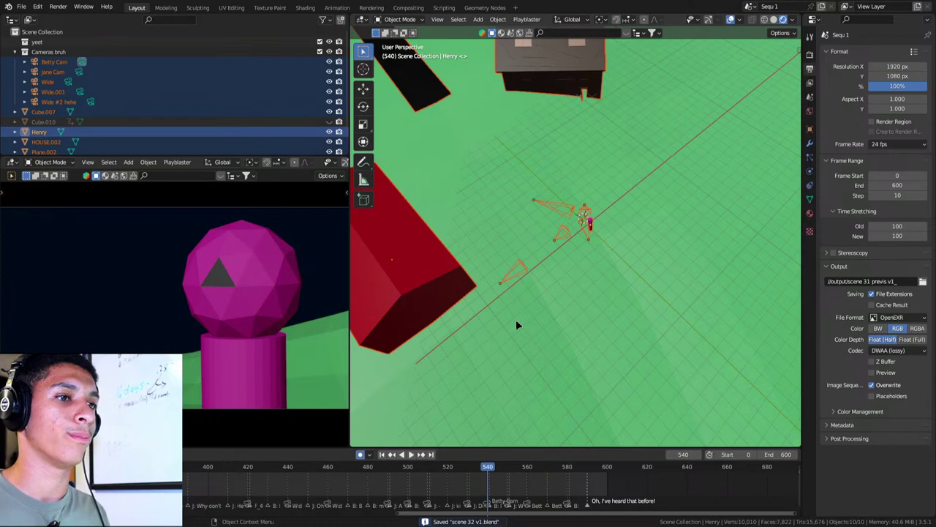
pyautogui.moveTo(516, 324); pyautogui.dragTo(648, 268, button='middle')
pyautogui.scroll(-5, 529, 230)
pyautogui.moveTo(529, 230)
pyautogui.mouseDown(button='middle')
pyautogui.moveTo(624, 301)
pyautogui.moveTo(644, 293)
pyautogui.mouseUp(button='middle')
pyautogui.scroll(2, 659, 297)
pyautogui.click(663, 300)
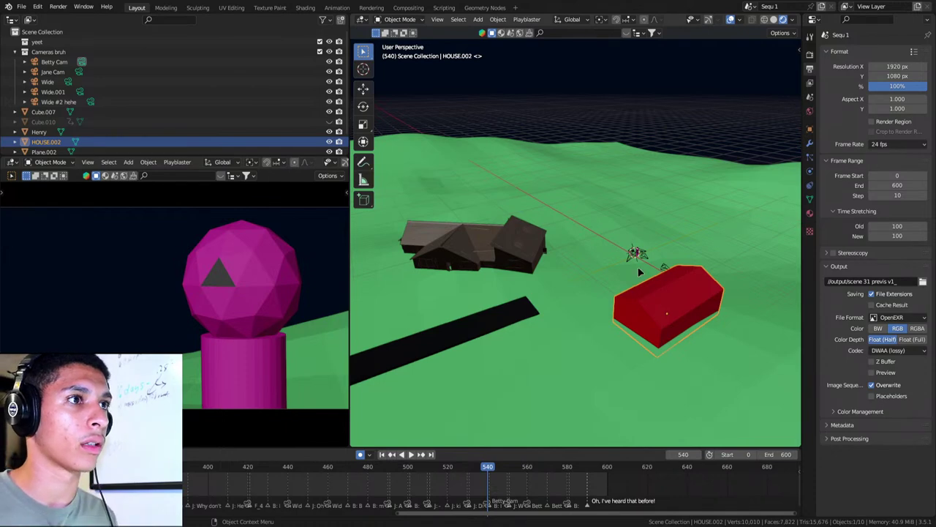
# Show the recent-files splash screen, then close it.
pyautogui.click(8, 6)
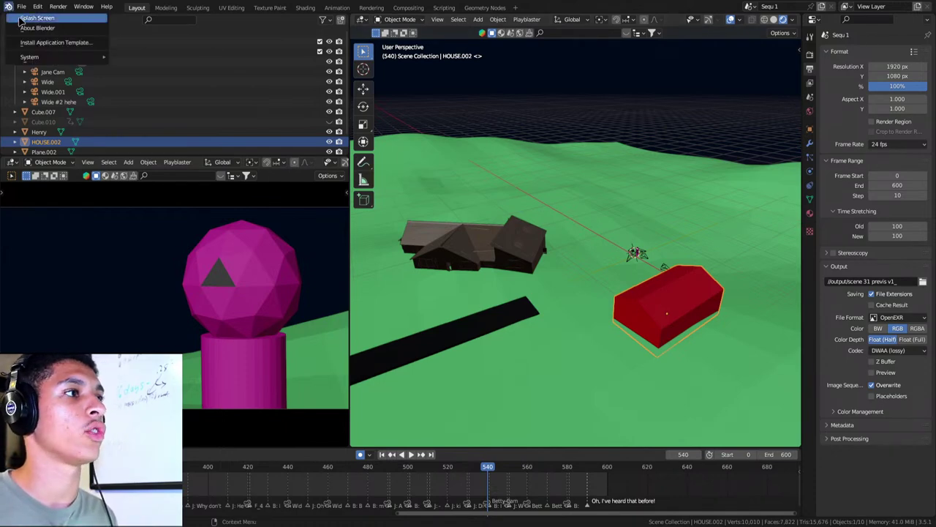
pyautogui.click(30, 19)
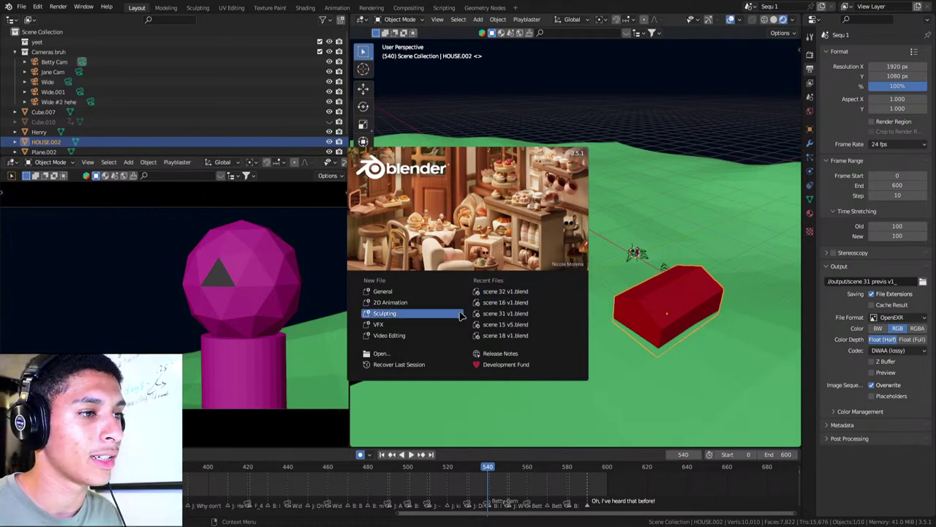
pyautogui.click(344, 234)
# Append the Barn collection (Doors, Floor, FrontWalls, Lock) into scene 32.
pyautogui.click(10, 9)
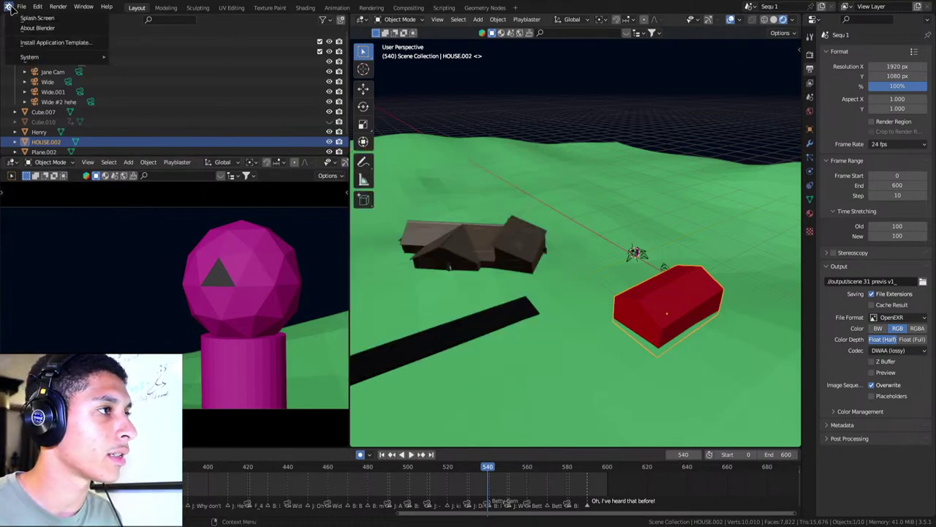
pyautogui.click(22, 6)
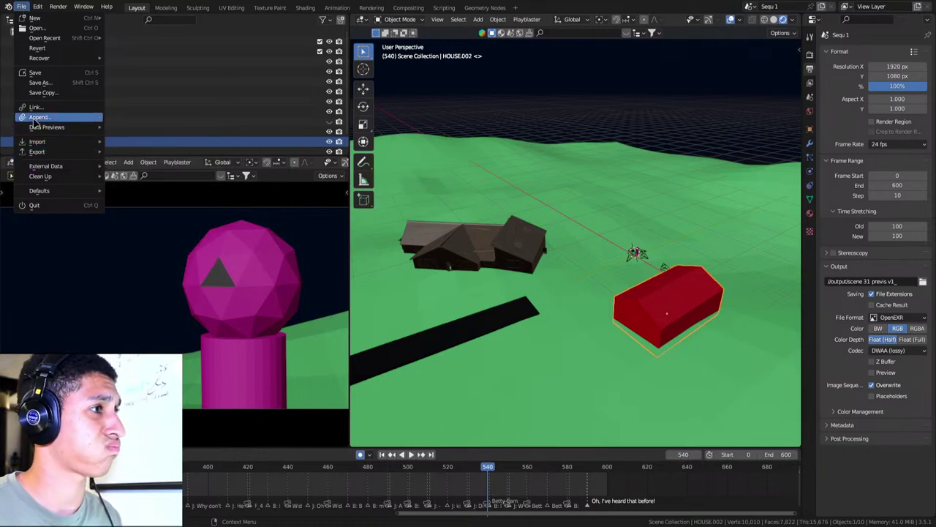
pyautogui.press('Escape')
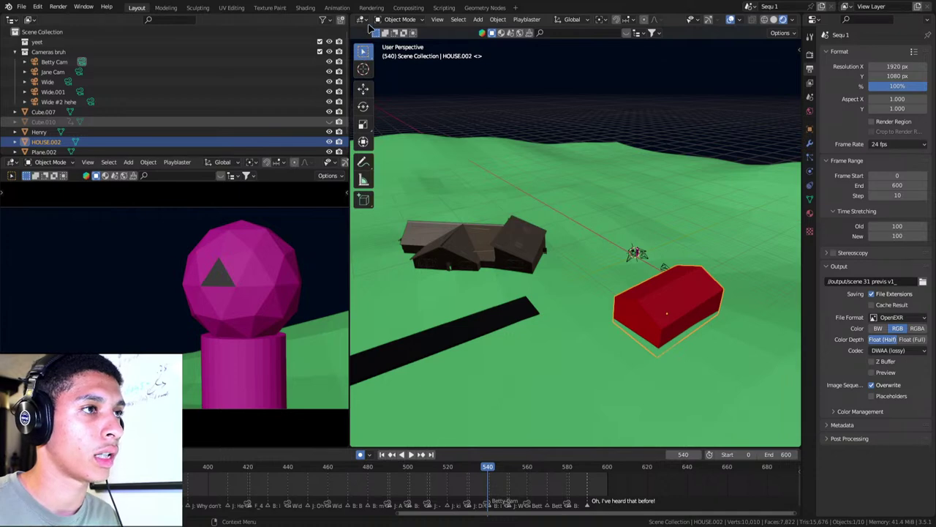
pyautogui.hotkey('ctrl', 'v')
# Frame the new barn and set the transform pivot point to the 3D Cursor.
pyautogui.press('KP_Decimal')
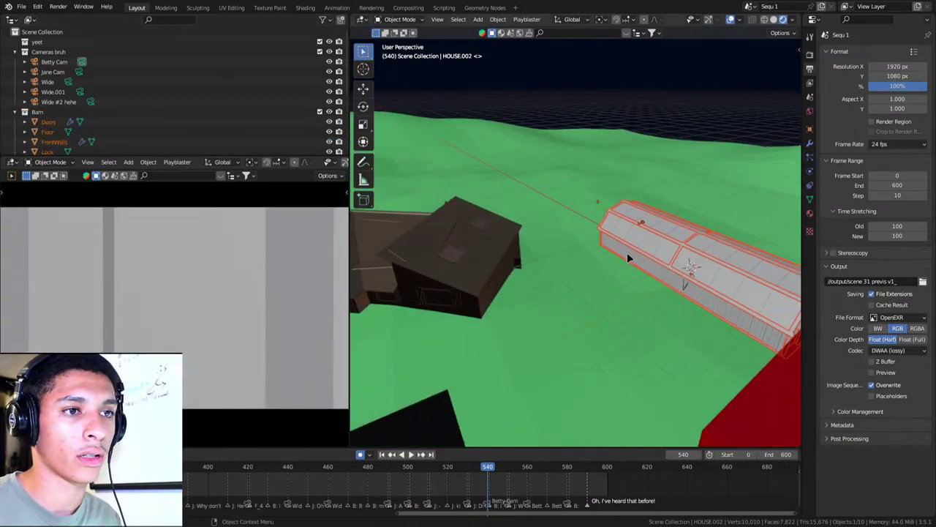
pyautogui.press('.')
pyautogui.click(735, 251)
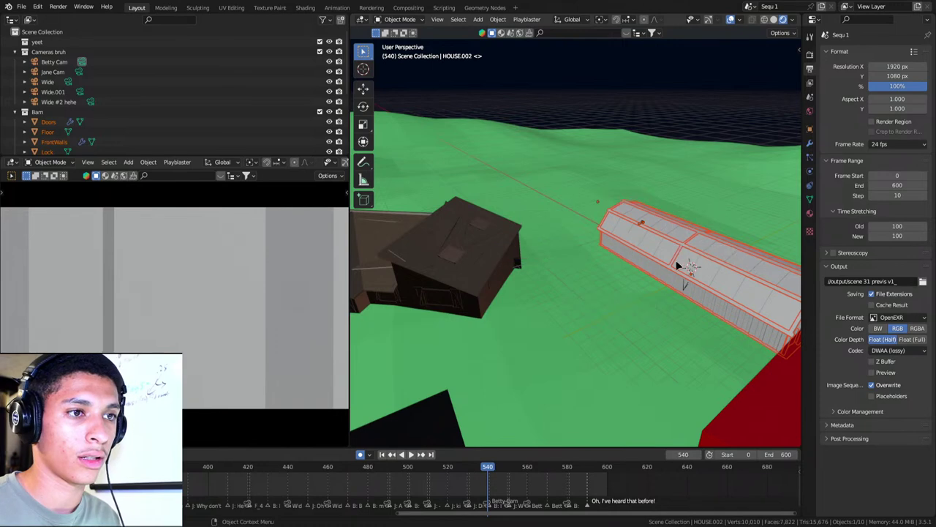
pyautogui.press('.')
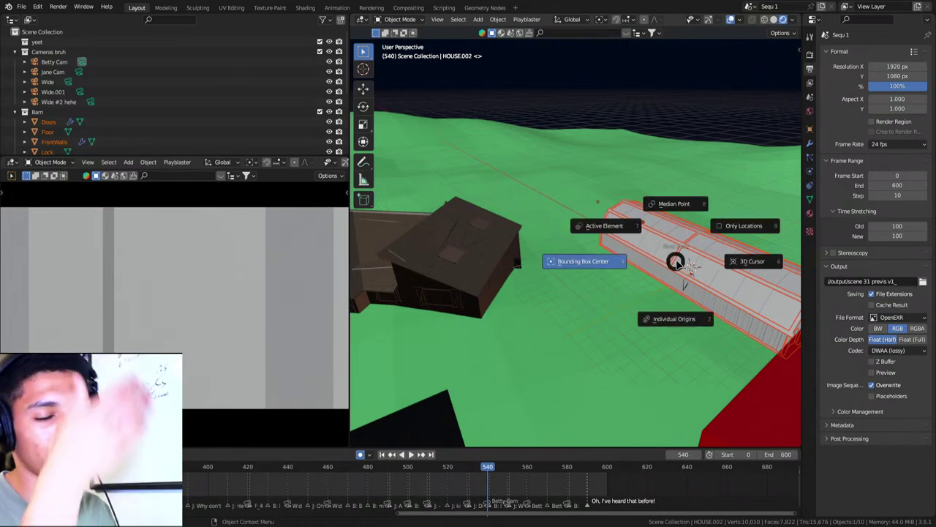
pyautogui.press('Escape')
# Select all the barn parts together and switch to top view.
pyautogui.press('KP_Decimal')
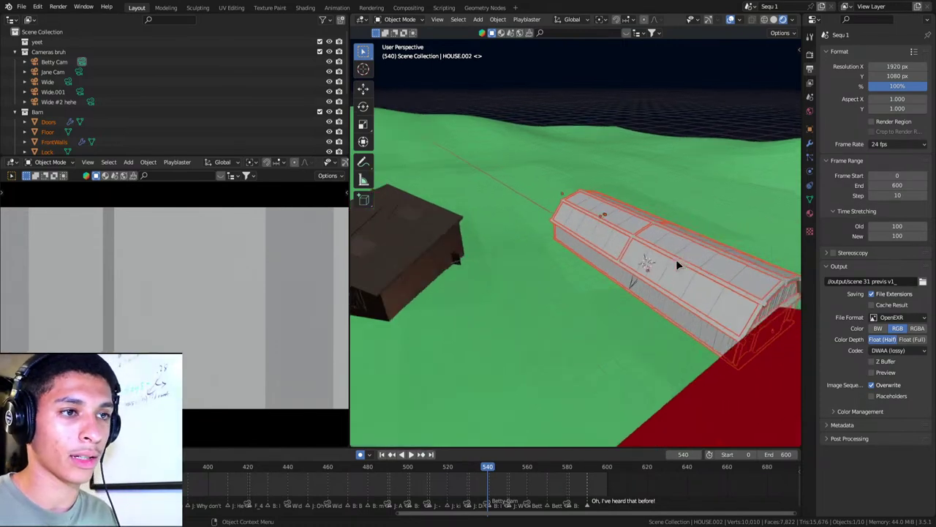
pyautogui.moveTo(547, 278)
pyautogui.mouseDown(button='middle')
pyautogui.moveTo(597, 271)
pyautogui.moveTo(584, 320)
pyautogui.mouseUp(button='middle')
pyautogui.scroll(3, 508, 288)
pyautogui.scroll(2, 531, 289)
pyautogui.scroll(-5, 531, 289)
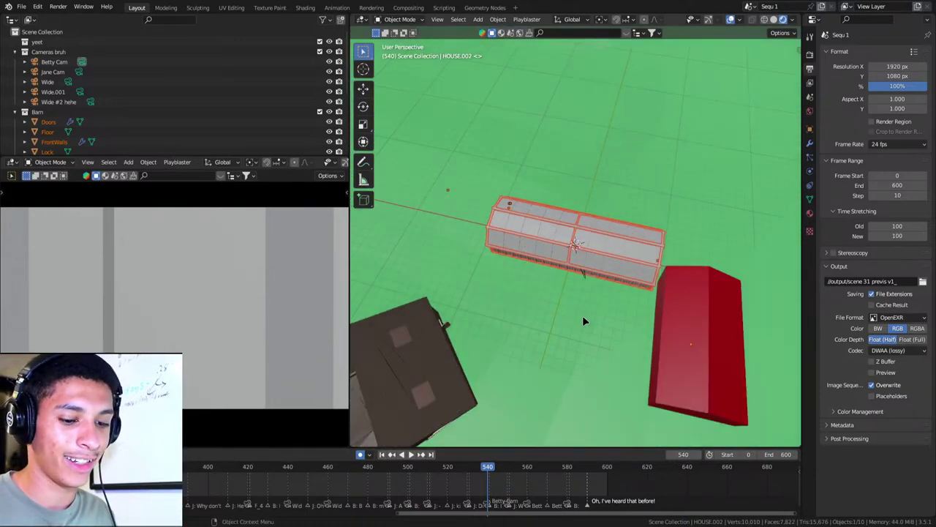
pyautogui.click(571, 248)
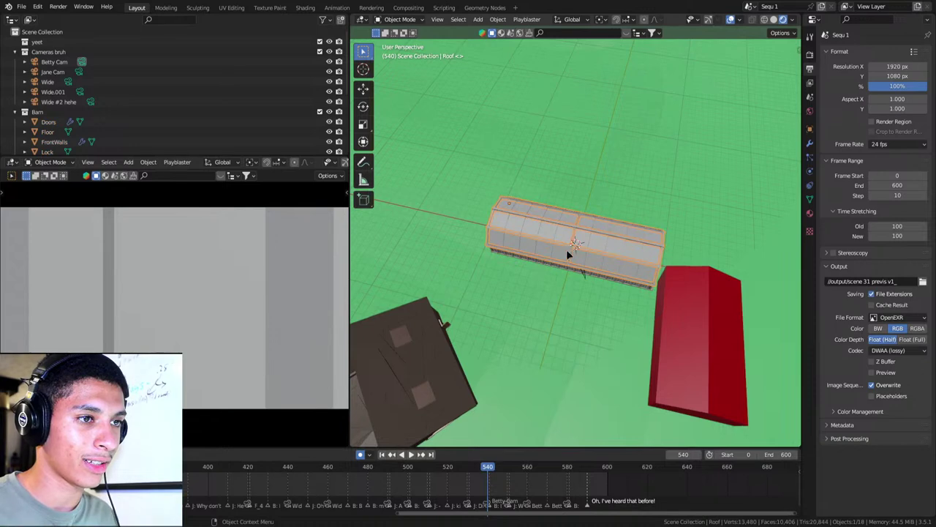
pyautogui.press('g')
pyautogui.press('Escape')
pyautogui.click(576, 247)
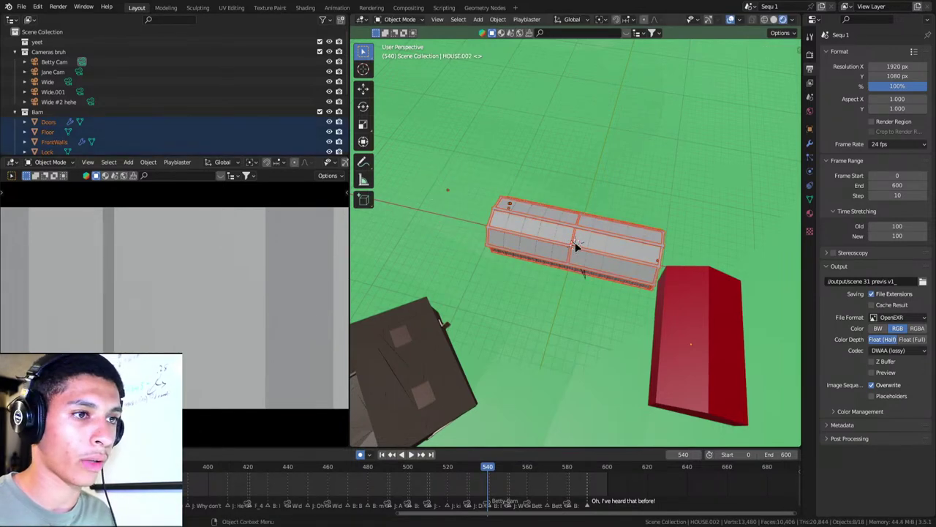
pyautogui.press('KP_7')
# Turn the barn slightly about the vertical axis in two small rotations.
pyautogui.scroll(-2, 603, 242)
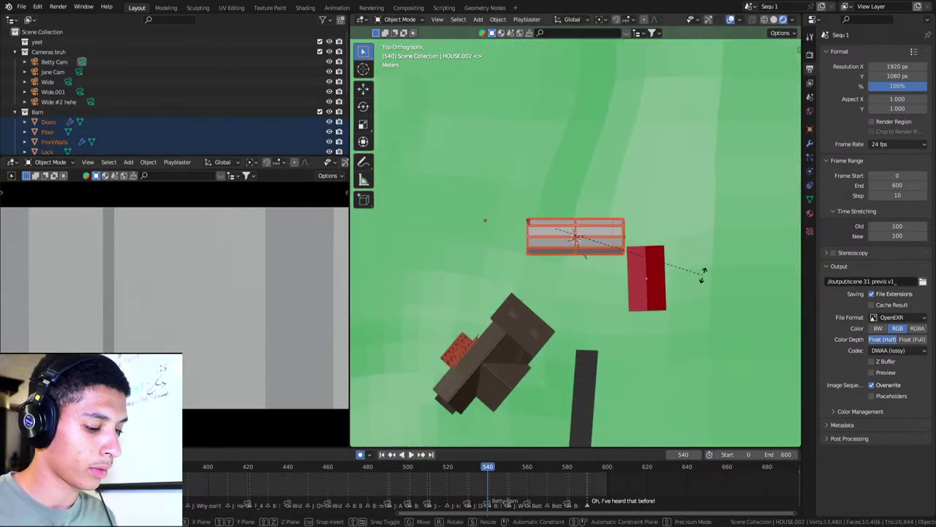
pyautogui.press('r')
pyautogui.click(532, 327)
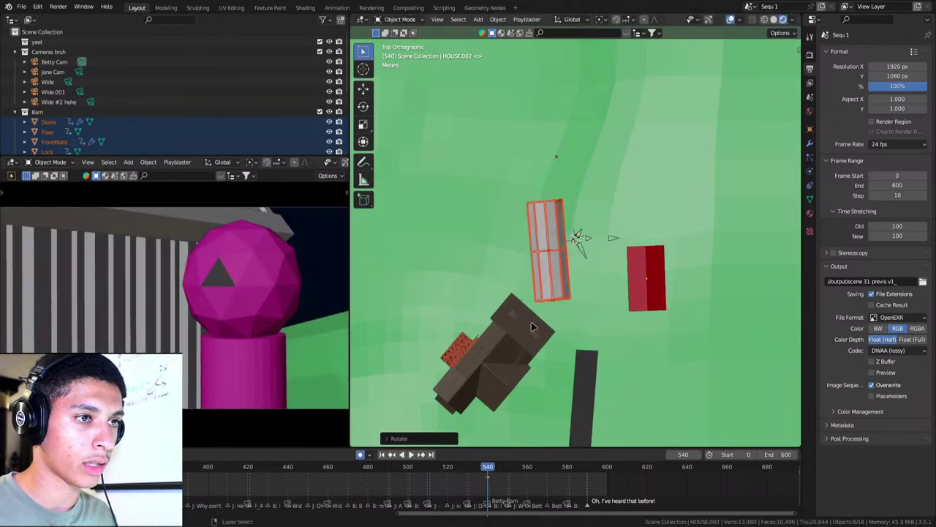
pyautogui.press('r')
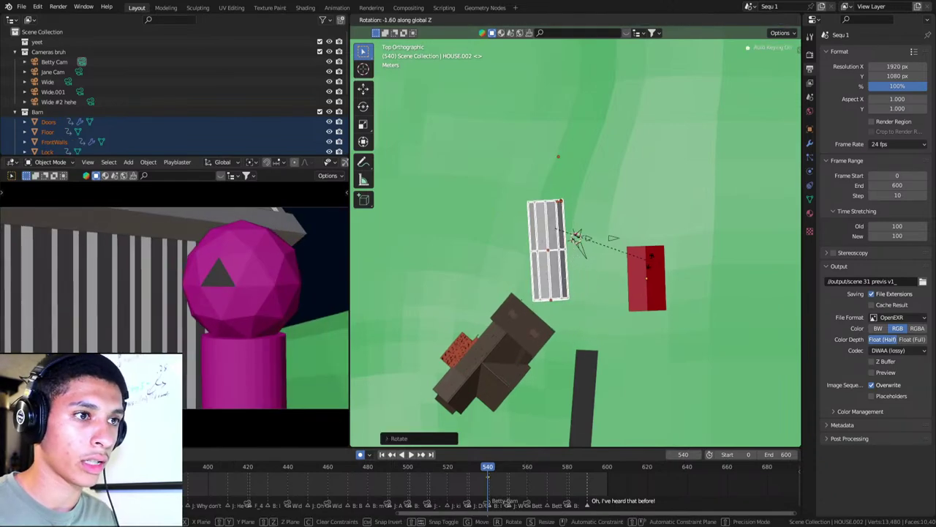
pyautogui.click(646, 277)
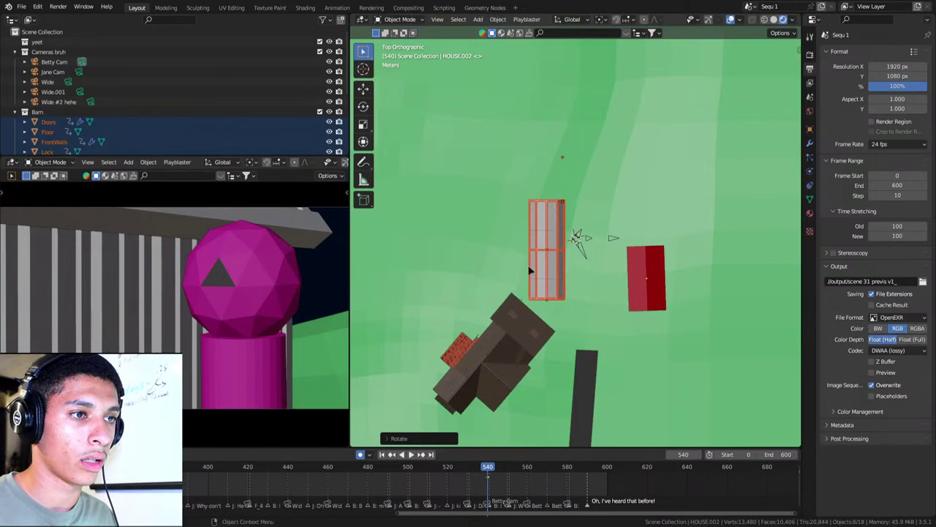
# Place the door against the red wall and reposition the barn roof vertically.
pyautogui.press('g')
pyautogui.click(620, 266)
pyautogui.moveTo(621, 267)
pyautogui.mouseDown(button='middle')
pyautogui.moveTo(679, 287)
pyautogui.moveTo(692, 282)
pyautogui.mouseUp(button='middle')
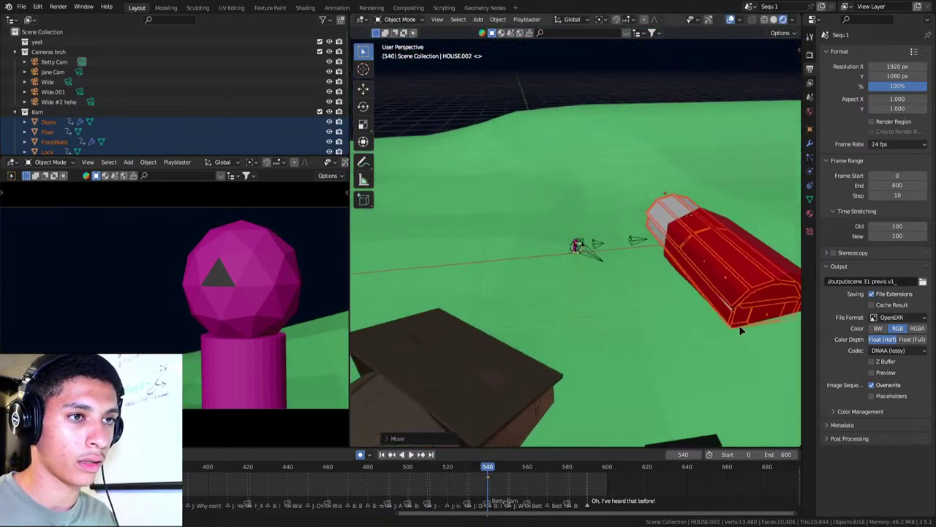
pyautogui.moveTo(572, 264)
pyautogui.mouseDown(button='middle')
pyautogui.moveTo(590, 265)
pyautogui.moveTo(575, 237)
pyautogui.moveTo(567, 352)
pyautogui.moveTo(667, 269)
pyautogui.moveTo(637, 310)
pyautogui.moveTo(572, 301)
pyautogui.moveTo(559, 264)
pyautogui.mouseUp(button='middle')
pyautogui.click(560, 264)
pyautogui.press('g')
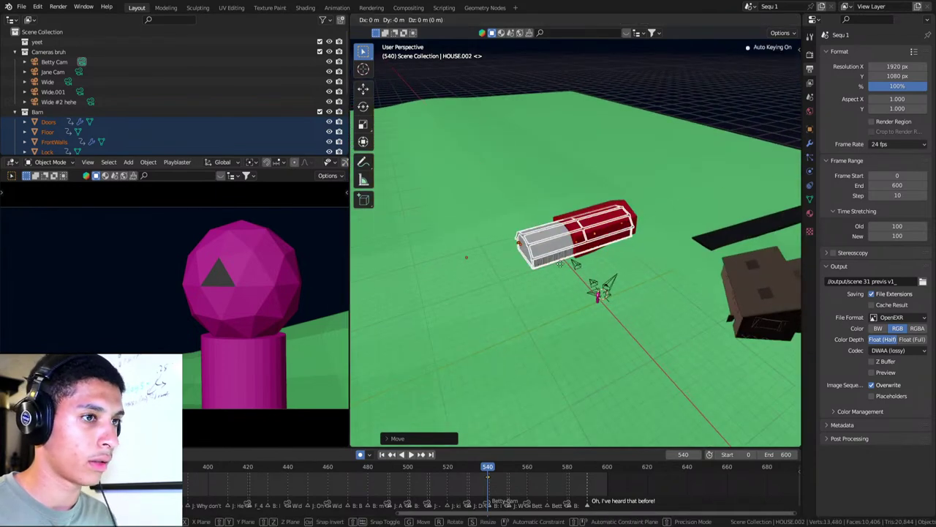
pyautogui.hotkey('shift', 'z')
pyautogui.click(563, 207)
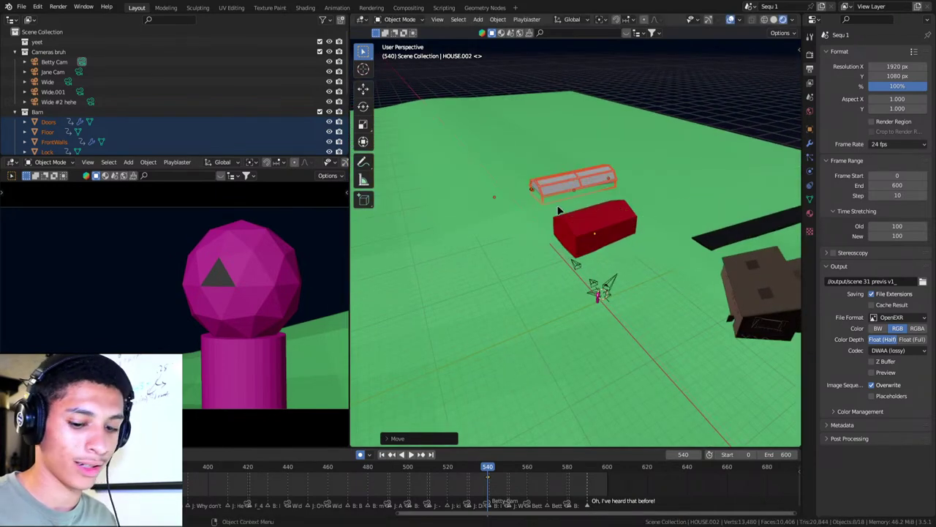
# Raise the whole barn along Z so it sits above the green ground.
pyautogui.press('KP_Decimal')
pyautogui.scroll(-3, 548, 361)
pyautogui.moveTo(548, 361); pyautogui.dragTo(591, 328, button='middle')
pyautogui.scroll(3, 535, 294)
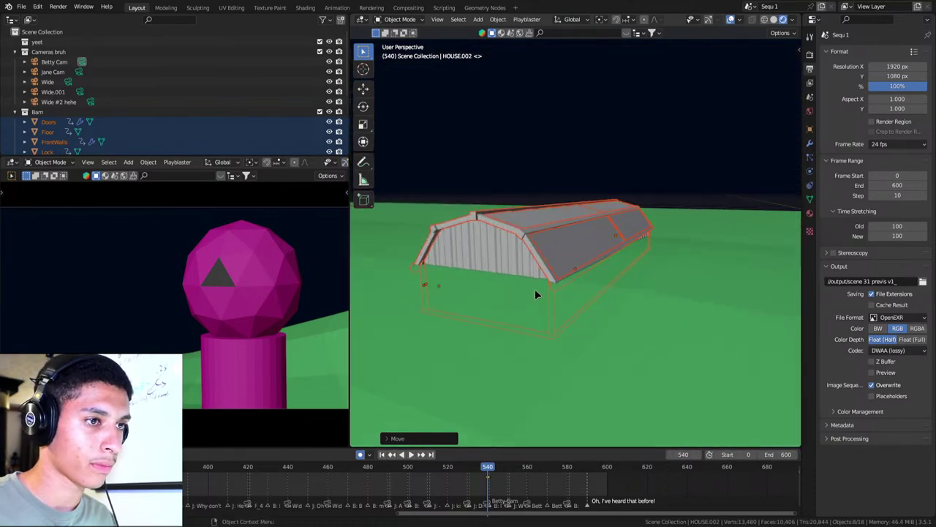
pyautogui.press('g')
pyautogui.press('z')
pyautogui.click(586, 276)
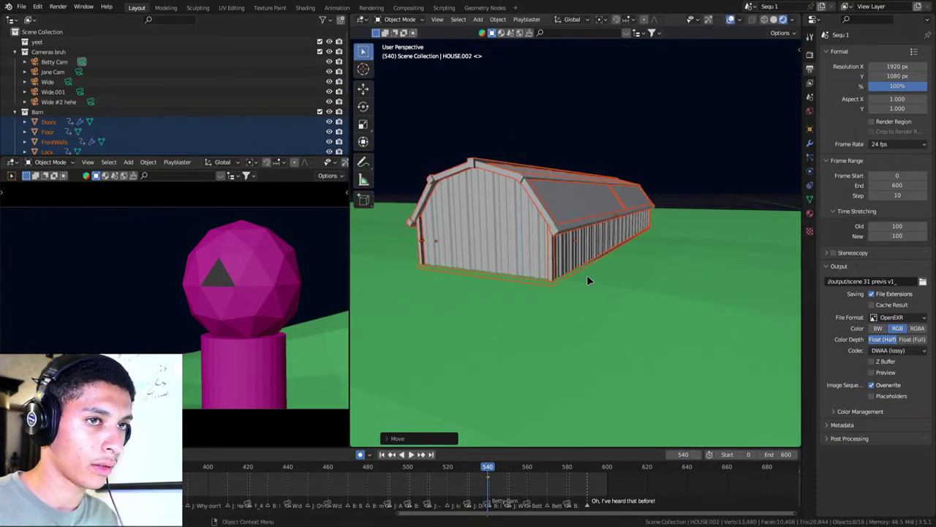
# Rotate the barn 180 degrees around Z beside the red house.
pyautogui.scroll(-2, 591, 290)
pyautogui.moveTo(602, 298)
pyautogui.mouseDown(button='middle')
pyautogui.moveTo(567, 295)
pyautogui.moveTo(557, 277)
pyautogui.mouseUp(button='middle')
pyautogui.scroll(3, 557, 276)
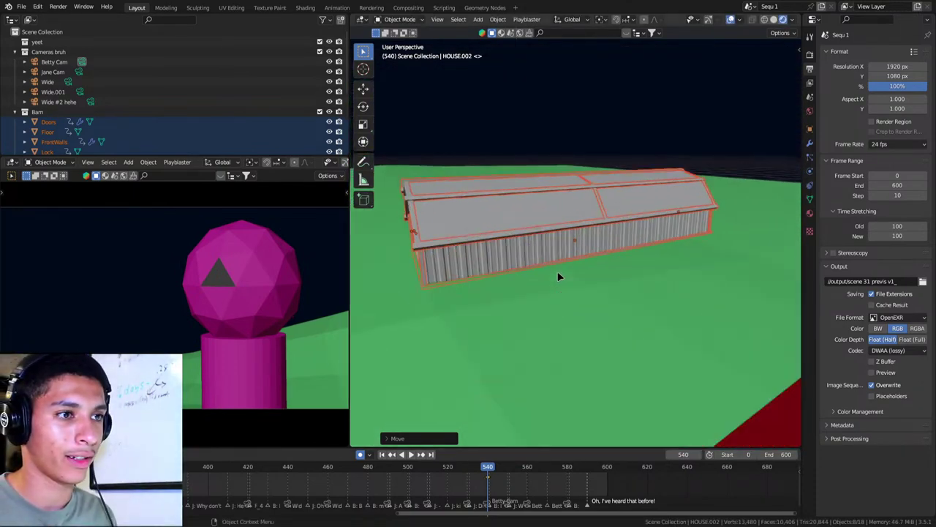
pyautogui.moveTo(504, 261)
pyautogui.mouseDown(button='middle')
pyautogui.moveTo(575, 299)
pyautogui.moveTo(761, 278)
pyautogui.moveTo(696, 268)
pyautogui.mouseUp(button='middle')
pyautogui.scroll(-2, 746, 272)
pyautogui.scroll(-2, 694, 268)
pyautogui.press('t')
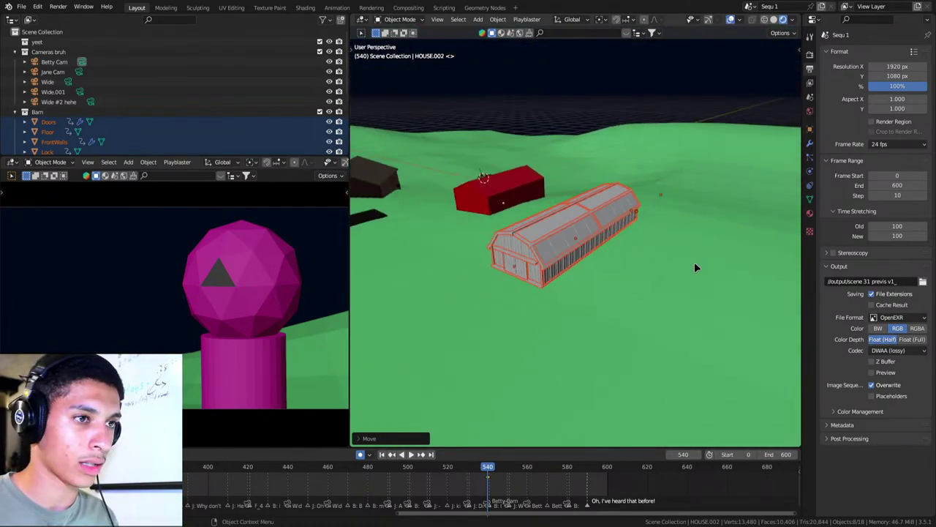
pyautogui.write('rz180')
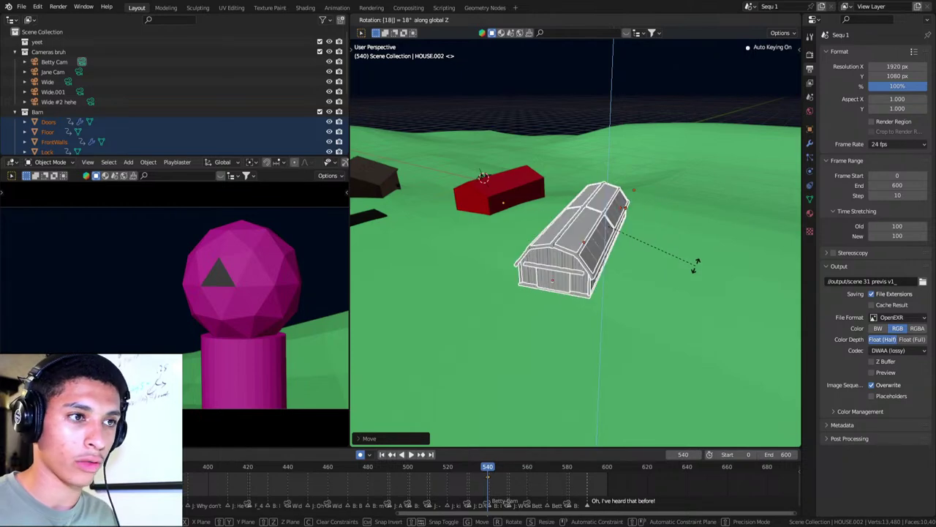
pyautogui.press('Return')
# Inspect the scene from several angles, then select the green ground plane.
pyautogui.scroll(3, 695, 269)
pyautogui.scroll(-4, 695, 269)
pyautogui.moveTo(695, 269)
pyautogui.mouseDown(button='middle')
pyautogui.moveTo(515, 254)
pyautogui.moveTo(699, 243)
pyautogui.moveTo(524, 295)
pyautogui.moveTo(622, 278)
pyautogui.moveTo(618, 319)
pyautogui.moveTo(536, 277)
pyautogui.moveTo(601, 244)
pyautogui.mouseUp(button='middle')
pyautogui.scroll(3, 524, 295)
pyautogui.scroll(-3, 540, 297)
pyautogui.scroll(-3, 612, 286)
pyautogui.scroll(5, 608, 307)
pyautogui.scroll(-3, 620, 302)
pyautogui.moveTo(620, 302); pyautogui.dragTo(602, 296, button='middle')
pyautogui.scroll(-5, 604, 305)
pyautogui.scroll(3, 601, 300)
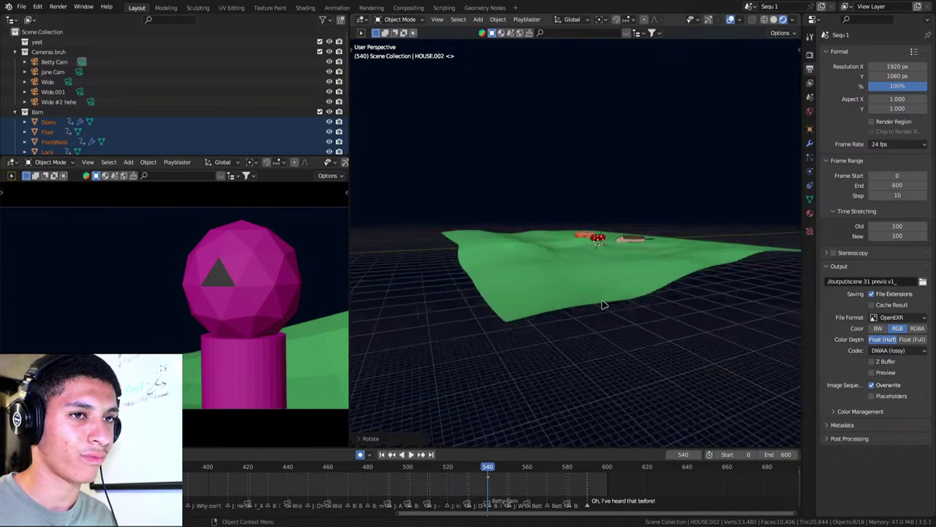
pyautogui.scroll(3, 600, 296)
pyautogui.scroll(-2, 600, 296)
pyautogui.moveTo(602, 297); pyautogui.dragTo(589, 326, button='middle')
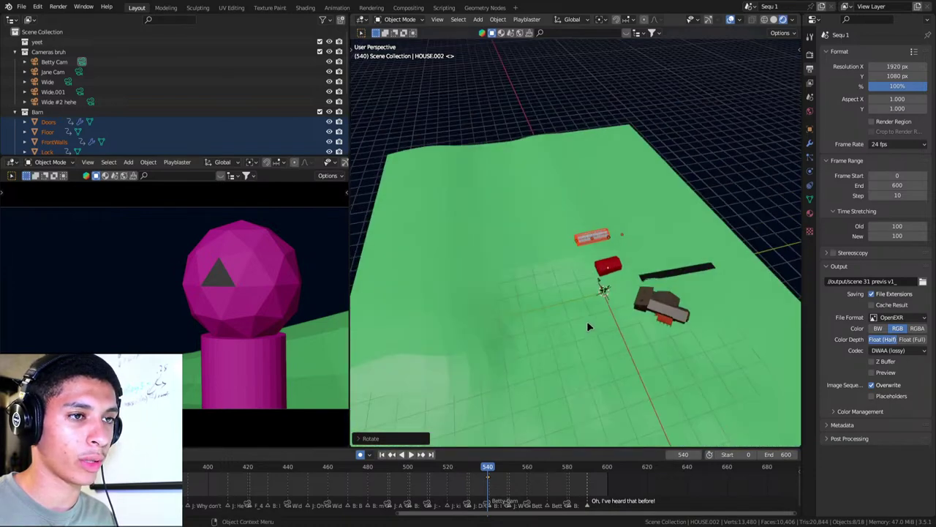
pyautogui.click(587, 316)
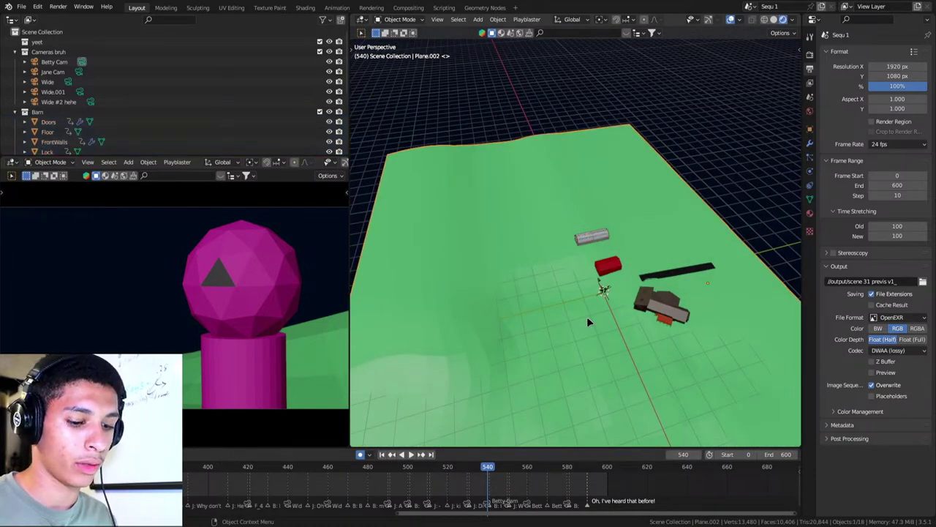
# Delete the green ground and add a new flat plane.
pyautogui.press('Delete')
pyautogui.hotkey('shift', 'a')
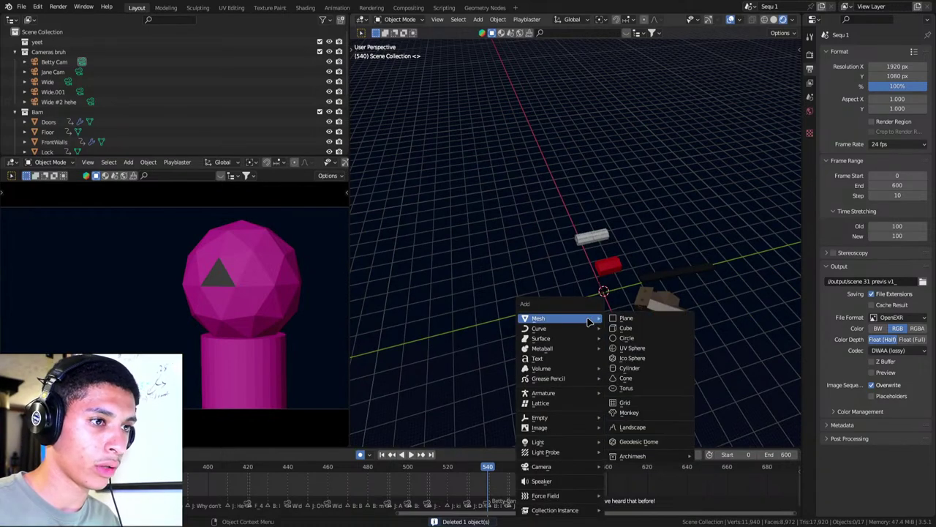
pyautogui.press('Escape')
pyautogui.hotkey('shift', 'a')
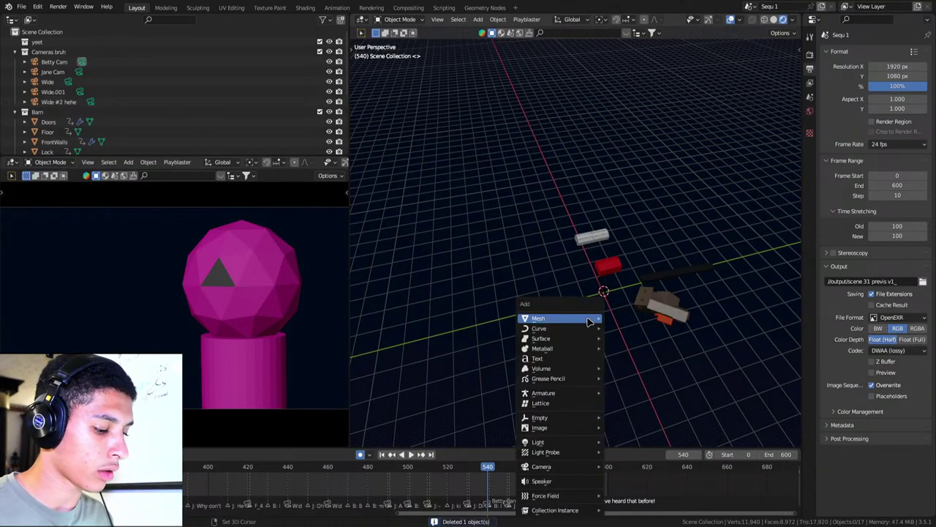
pyautogui.press('p')
# Scale the new plane up 10 times to serve as the grey floor.
pyautogui.hotkey('shift', 's')
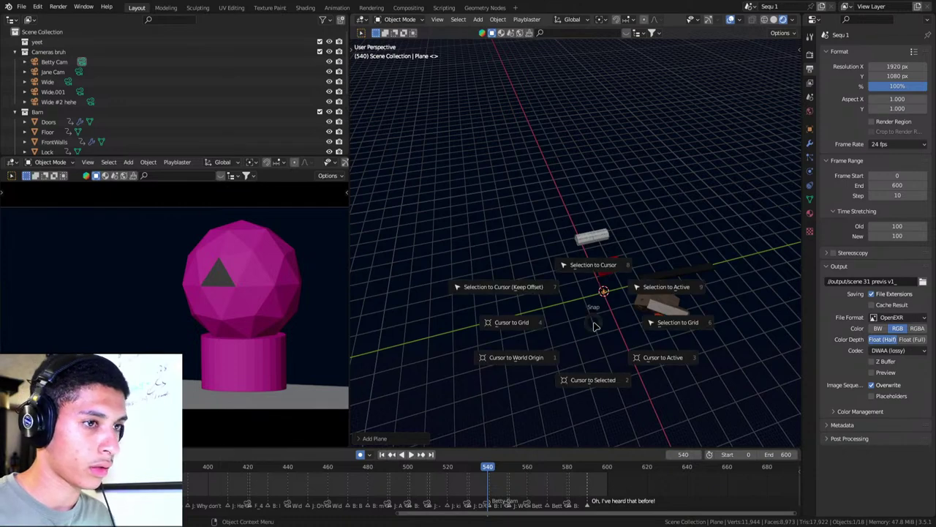
pyautogui.press('Escape')
pyautogui.hotkey('shift', 's')
pyautogui.press('Escape')
pyautogui.write('s')
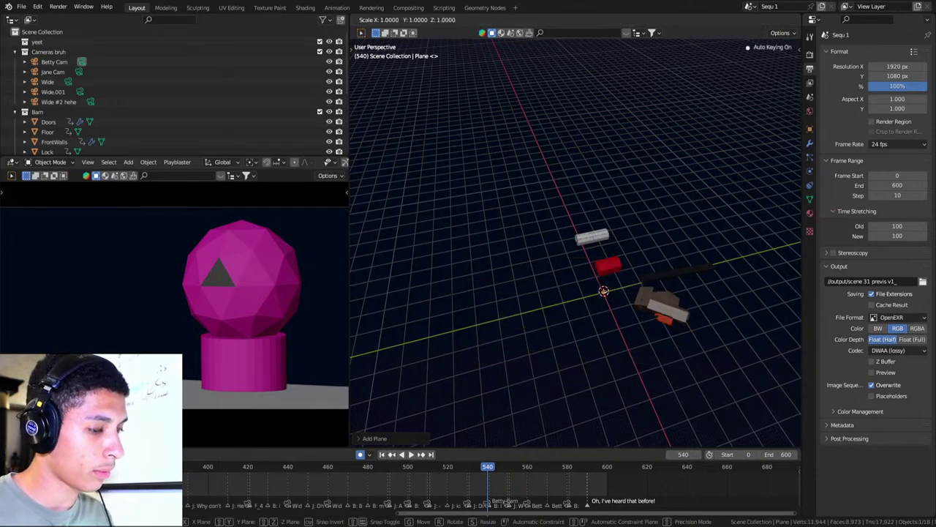
pyautogui.write('10')
pyautogui.press('Return')
# Select the red house, then box-select the grey barn's walls.
pyautogui.scroll(6, 593, 320)
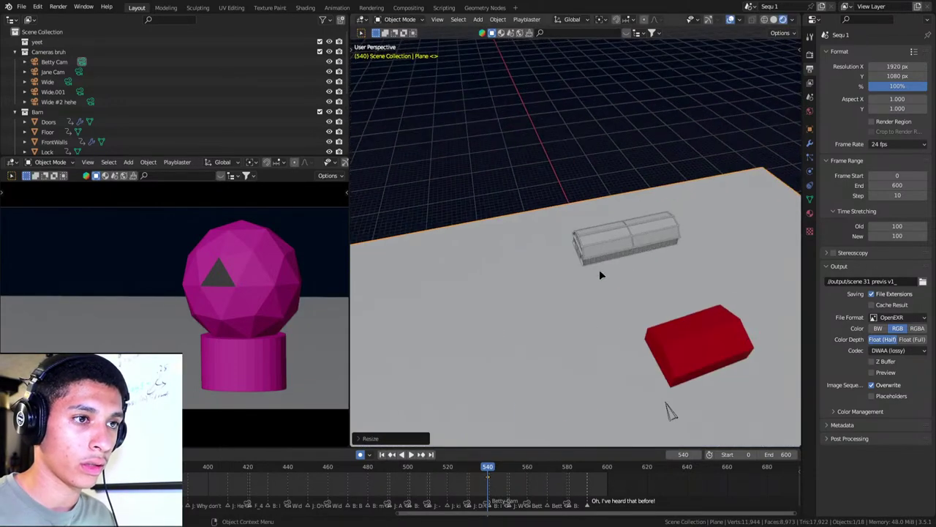
pyautogui.click(701, 354)
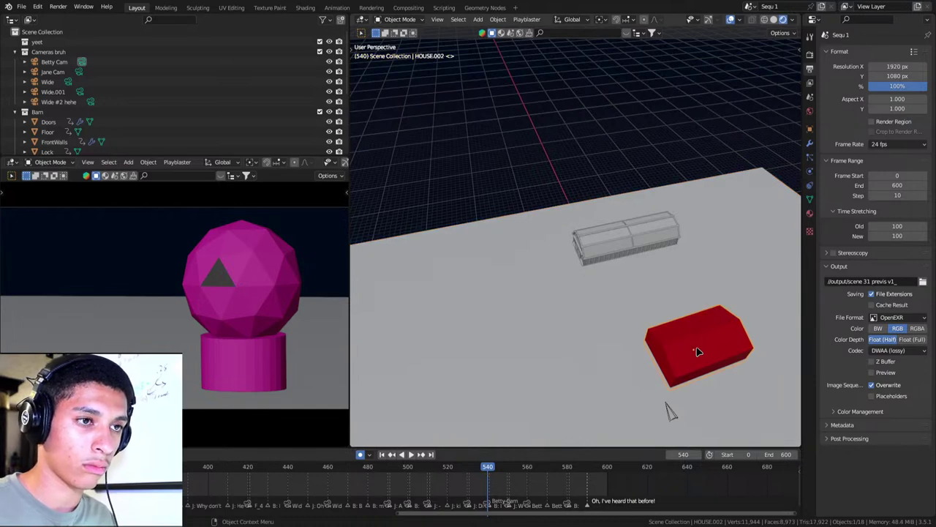
pyautogui.moveTo(691, 353); pyautogui.dragTo(621, 251, button='middle')
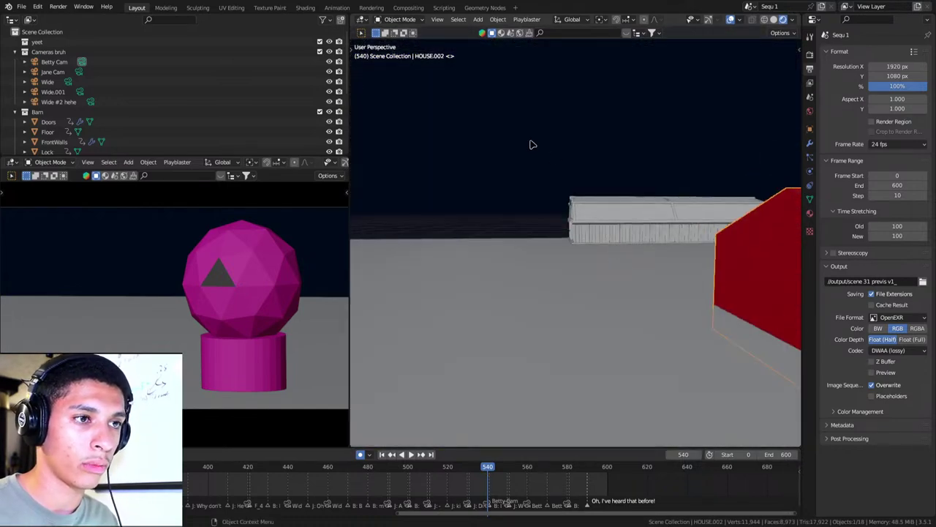
pyautogui.moveTo(521, 139); pyautogui.dragTo(616, 216)
pyautogui.scroll(-4, 616, 219)
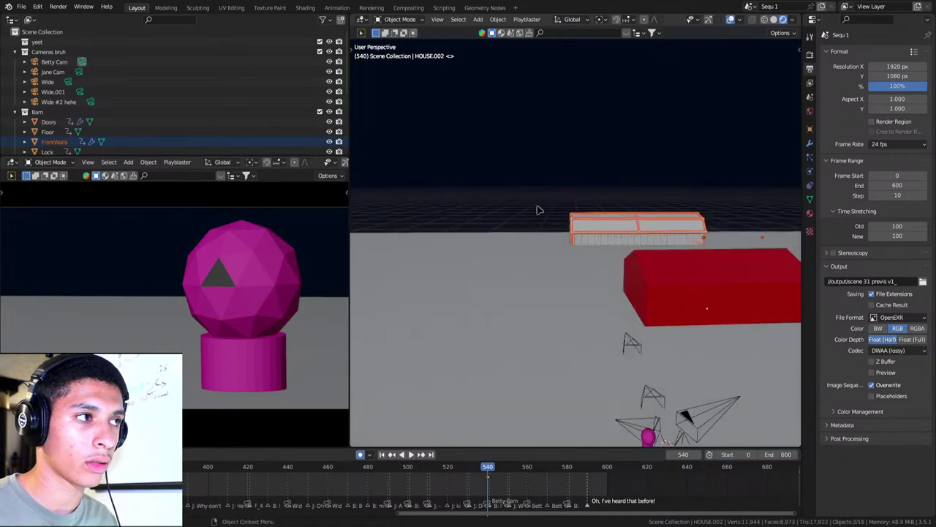
# Delete the Barn collection with its objects via Delete Hierarchy, then save.
pyautogui.click(38, 112)
pyautogui.rightClick(38, 111)
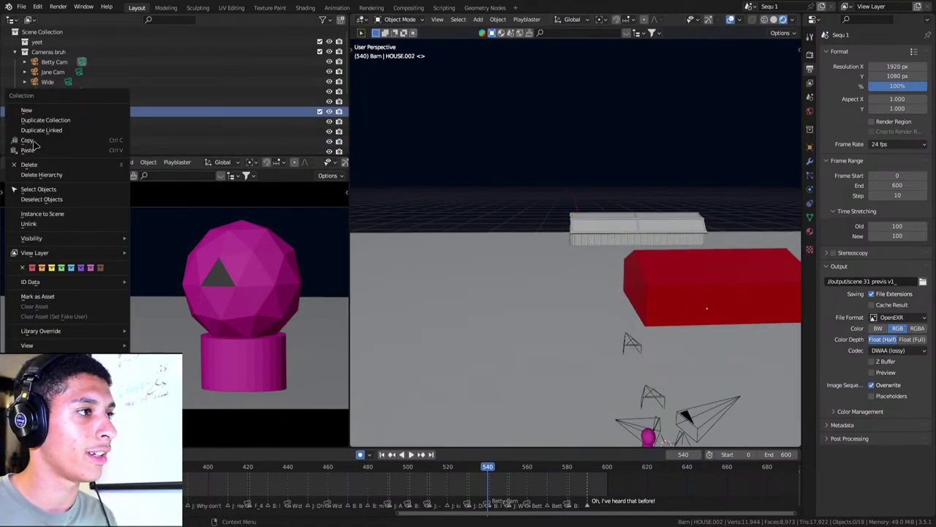
pyautogui.click(37, 162)
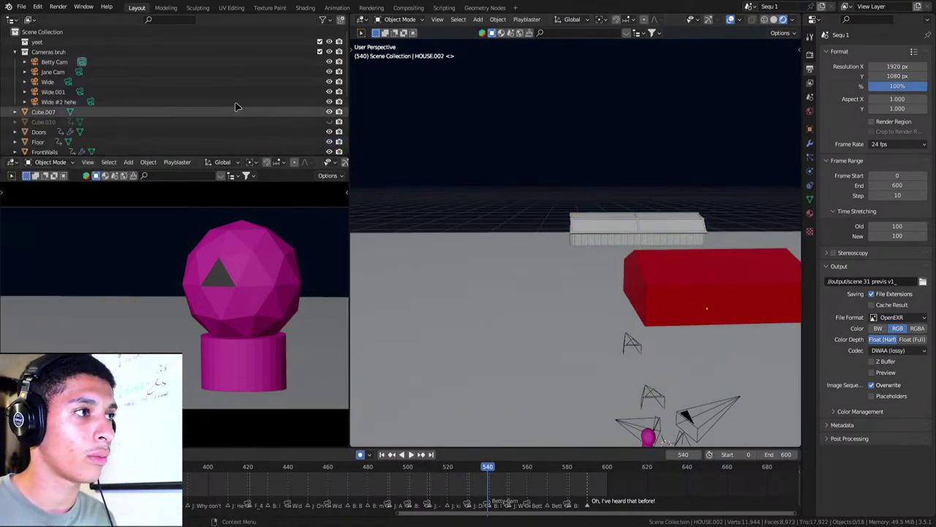
pyautogui.hotkey('ctrl', 'z')
pyautogui.rightClick(47, 113)
pyautogui.click(42, 122)
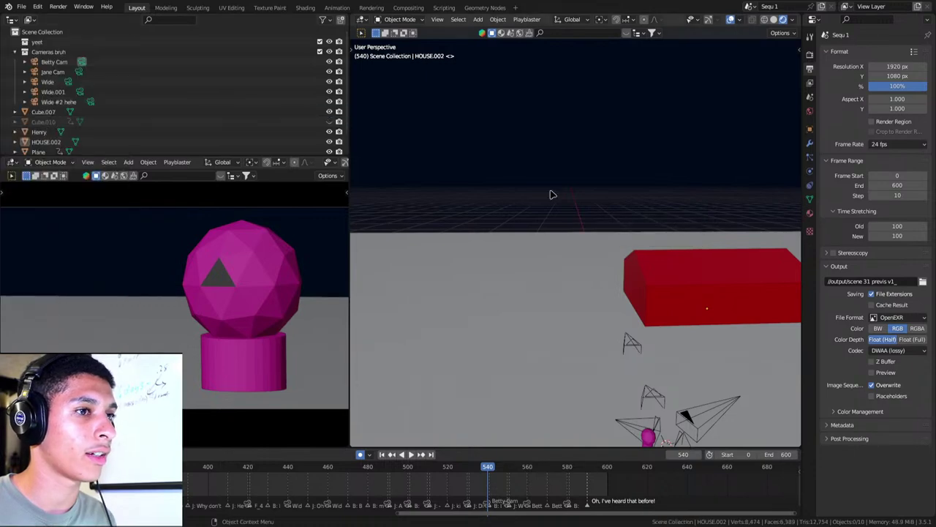
pyautogui.hotkey('ctrl', 's')
# Select and frame the red house in a low front view.
pyautogui.scroll(-3, 586, 209)
pyautogui.scroll(-3, 618, 302)
pyautogui.click(616, 297)
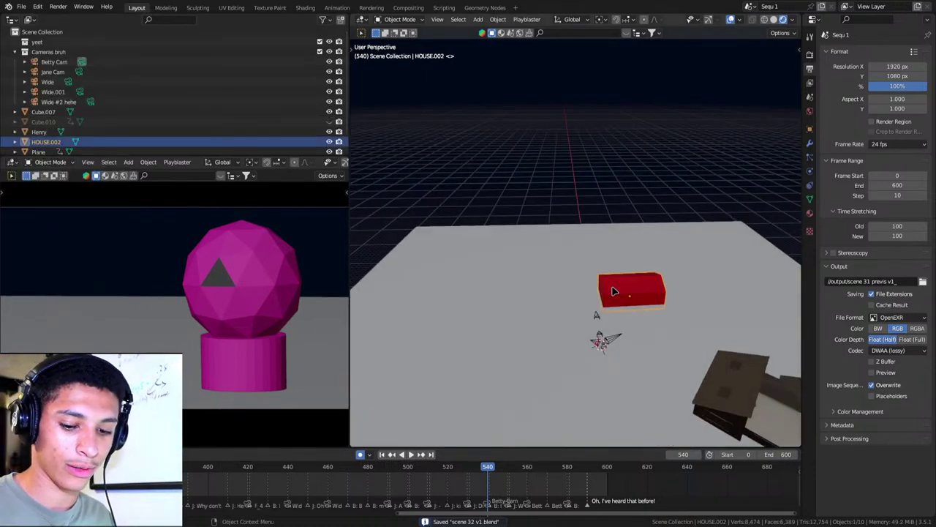
pyautogui.press('KP_Decimal')
pyautogui.scroll(-3, 615, 292)
pyautogui.moveTo(615, 291); pyautogui.dragTo(583, 265, button='middle')
# In Edit Mode, bevel the house's centre edge into two edges.
pyautogui.scroll(4, 583, 265)
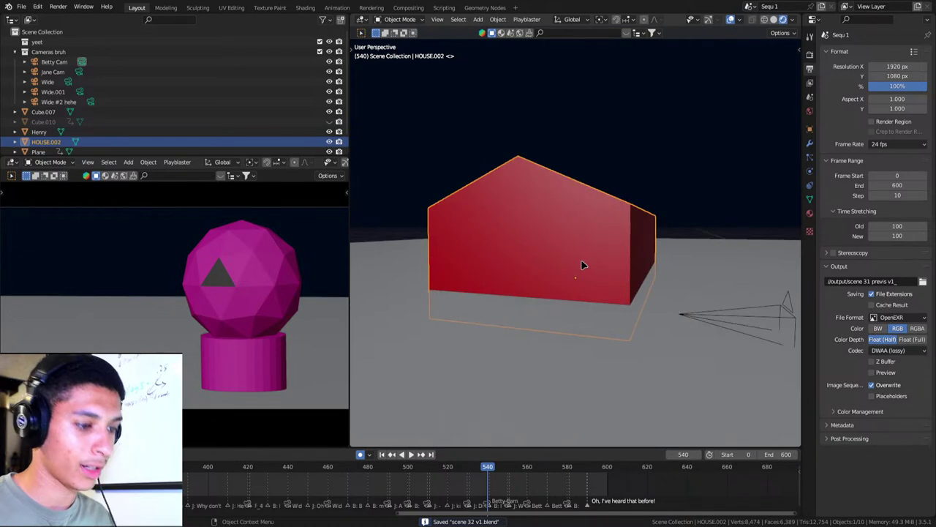
pyautogui.press('Tab')
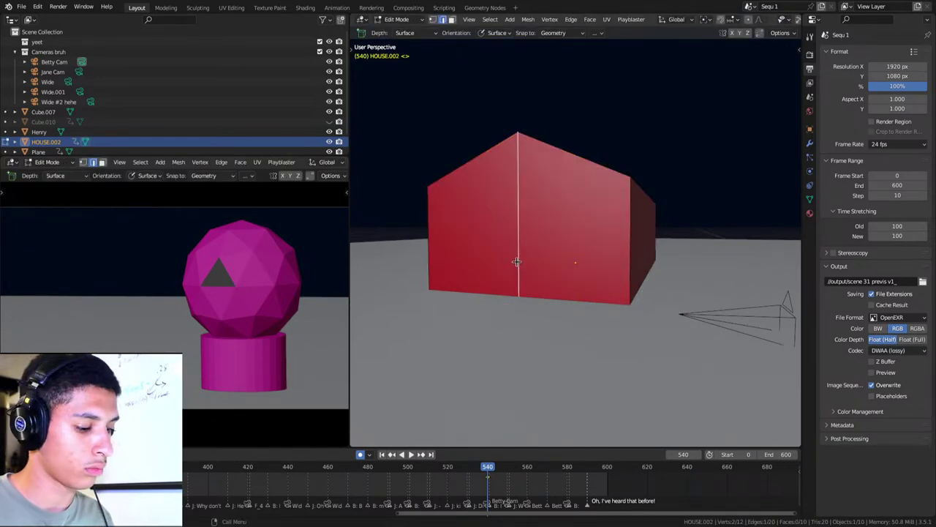
pyautogui.press('g')
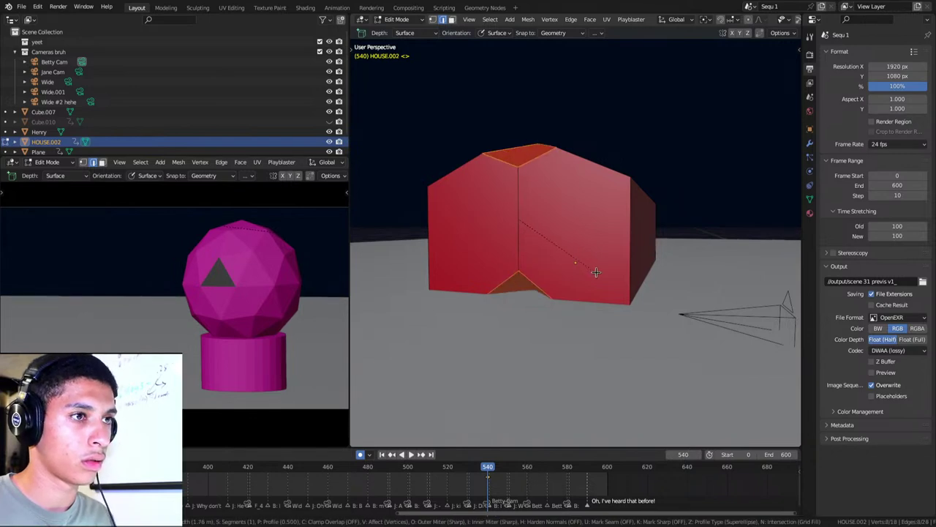
pyautogui.press('Escape')
pyautogui.hotkey('ctrl', 'b')
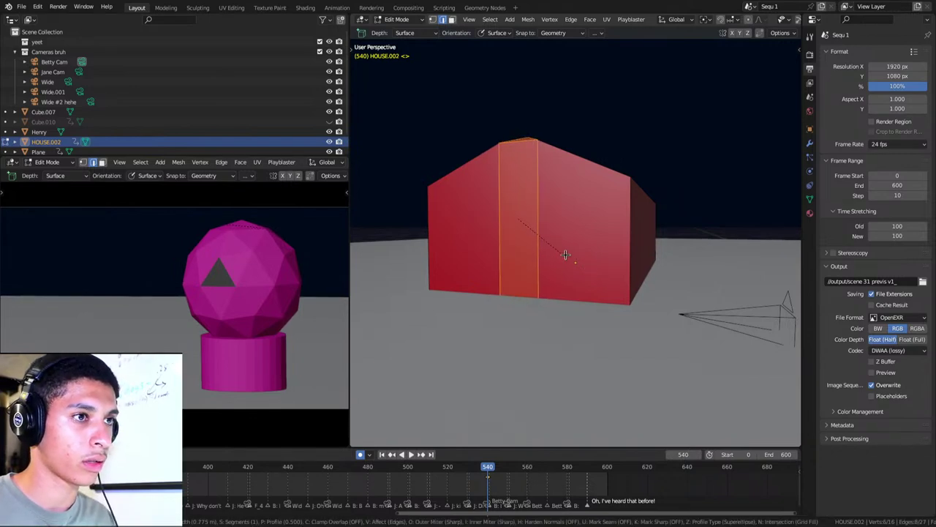
pyautogui.click(616, 270)
# Select the central front face and inset it to outline a door.
pyautogui.hotkey('alt', 'a')
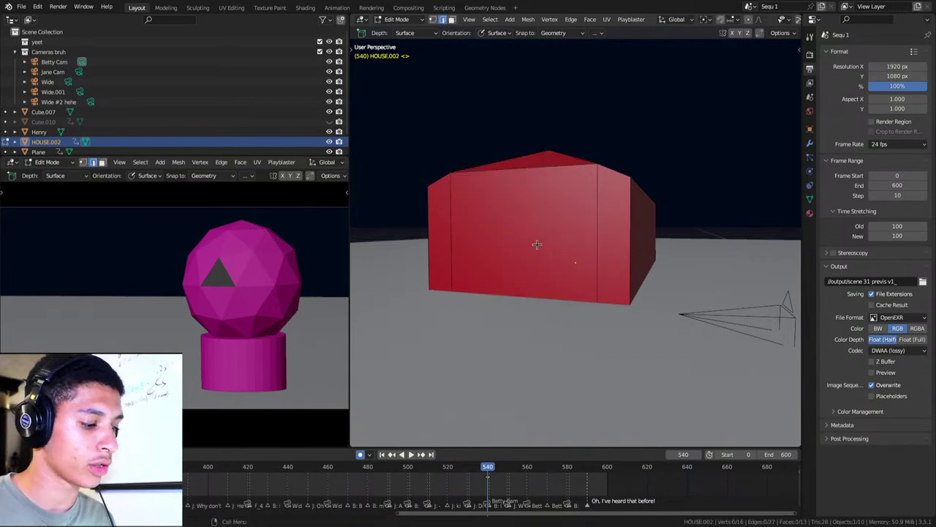
pyautogui.press('3')
pyautogui.click(537, 245)
pyautogui.press('i')
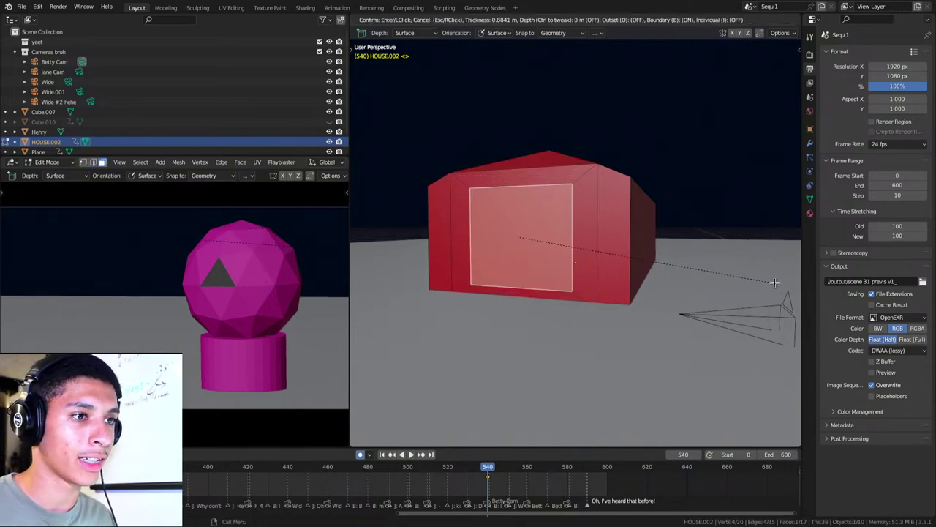
pyautogui.click(774, 283)
# Lower the inset door face to the ground along Z and delete it.
pyautogui.press('g')
pyautogui.press('z')
pyautogui.click(777, 289)
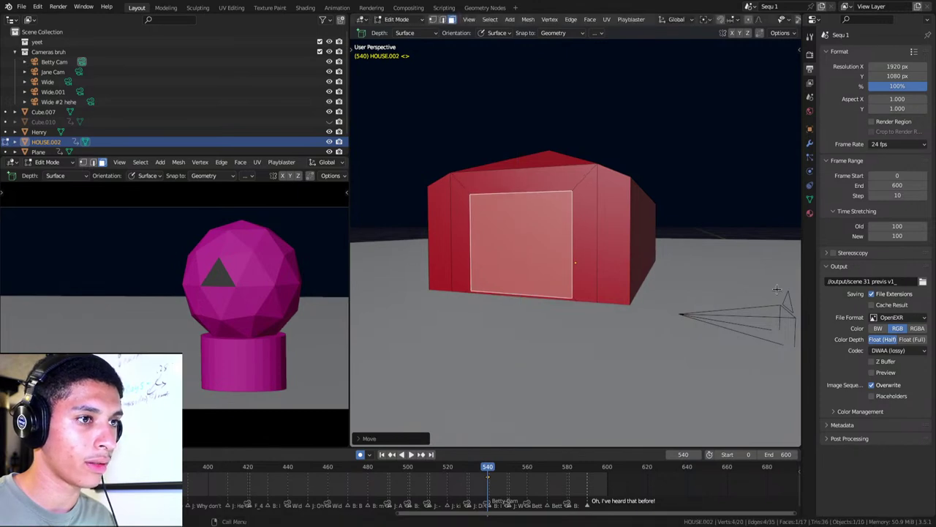
pyautogui.press('x')
pyautogui.click(348, 217)
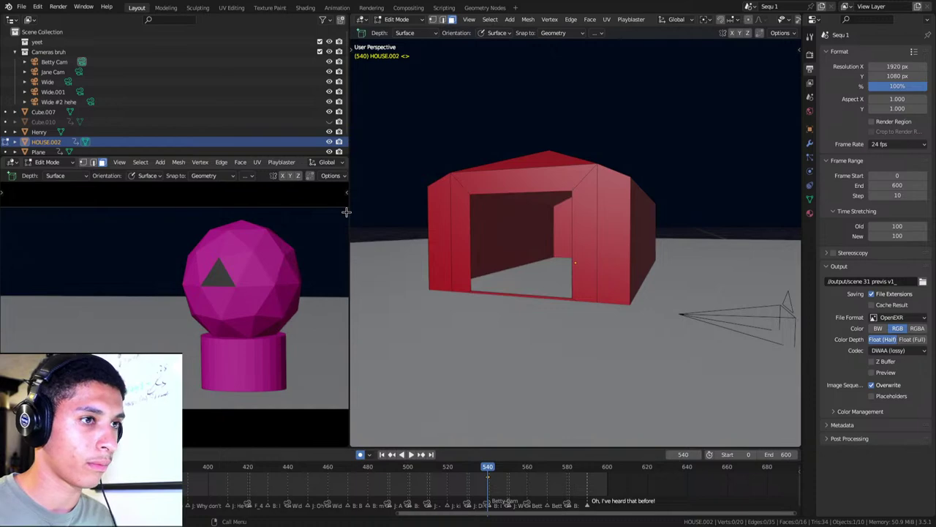
pyautogui.moveTo(622, 277)
pyautogui.mouseDown(button='middle')
pyautogui.moveTo(580, 289)
pyautogui.moveTo(652, 278)
pyautogui.moveTo(618, 290)
pyautogui.moveTo(627, 296)
pyautogui.mouseUp(button='middle')
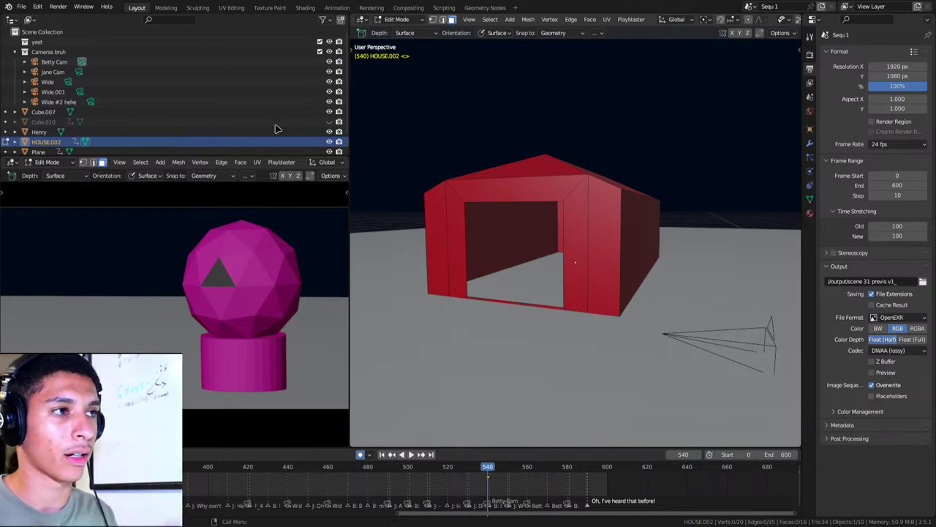
# Return to Object Mode and save scene 32 v1.blend.
pyautogui.scroll(2, 524, 496)
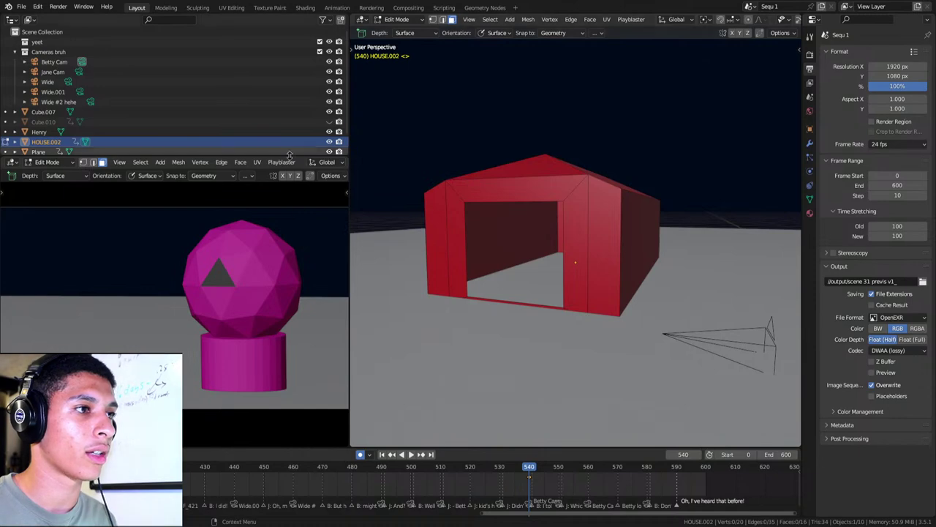
pyautogui.scroll(-2, 556, 315)
pyautogui.moveTo(512, 293); pyautogui.dragTo(556, 315, button='middle')
pyautogui.scroll(-3, 556, 315)
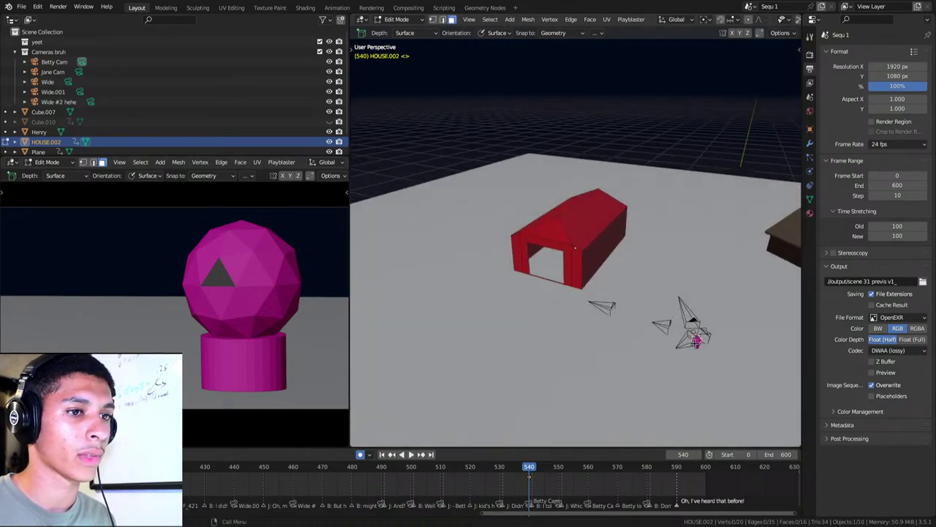
pyautogui.press('Tab')
pyautogui.hotkey('ctrl', 's')
# Pull back to view the whole set, then show and dismiss the splash screen.
pyautogui.scroll(-3, 564, 213)
pyautogui.moveTo(564, 214)
pyautogui.mouseDown(button='middle')
pyautogui.moveTo(623, 234)
pyautogui.moveTo(567, 241)
pyautogui.moveTo(581, 231)
pyautogui.mouseUp(button='middle')
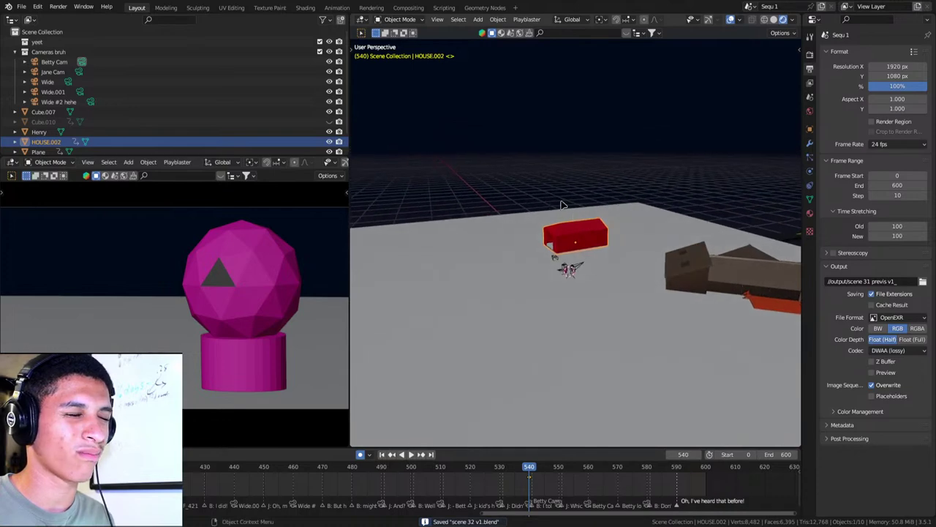
pyautogui.click(11, 9)
pyautogui.click(29, 17)
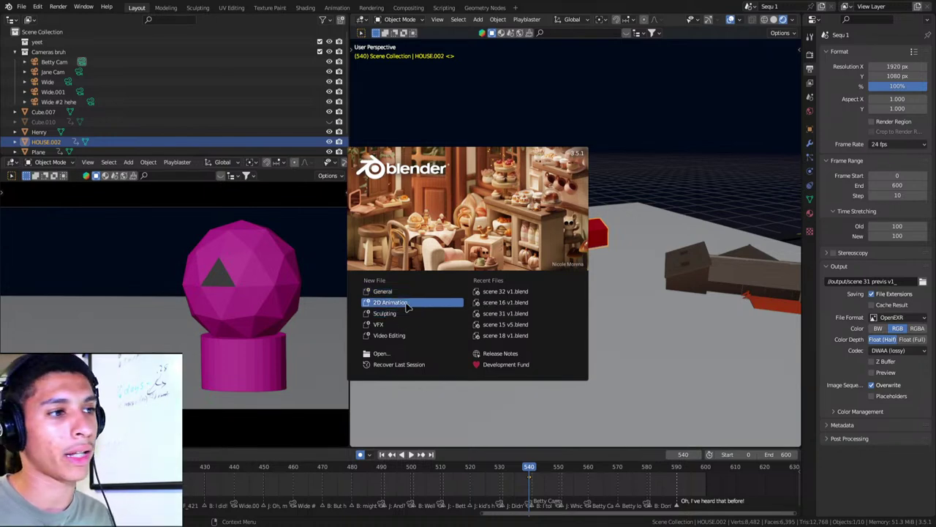
pyautogui.click(413, 359)
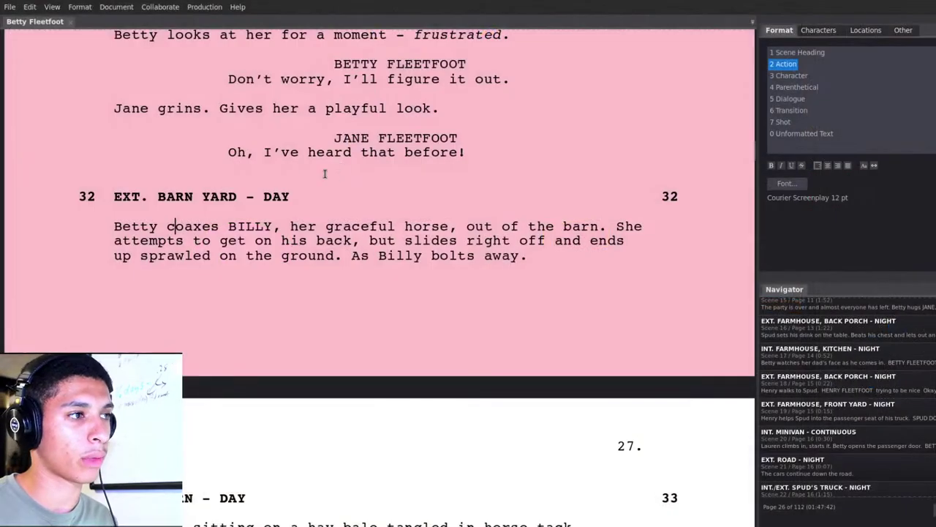
# Scroll up to scene 30, INT. BARN - DAY, and place the caret in the preceding dialogue.
pyautogui.scroll(4, 293, 183)
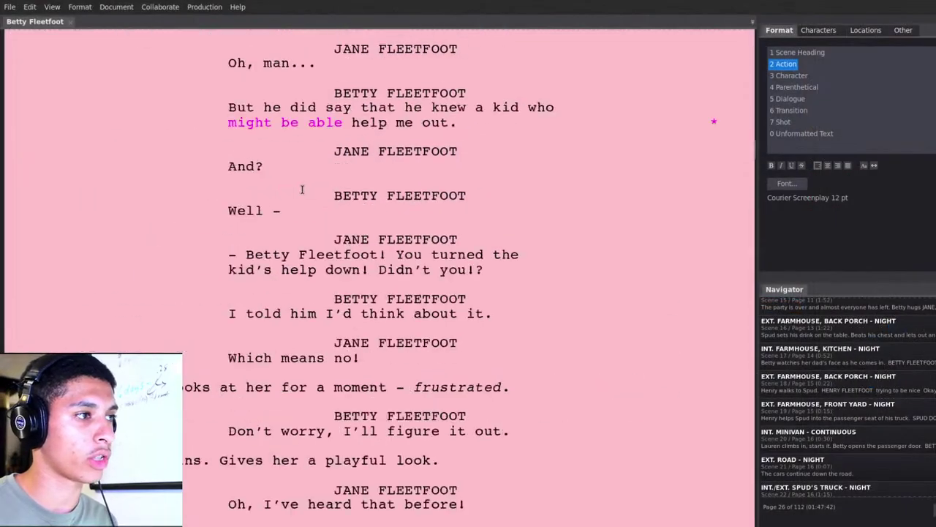
pyautogui.scroll(5, 292, 183)
pyautogui.scroll(7, 292, 183)
pyautogui.scroll(5, 292, 183)
pyautogui.scroll(5, 293, 183)
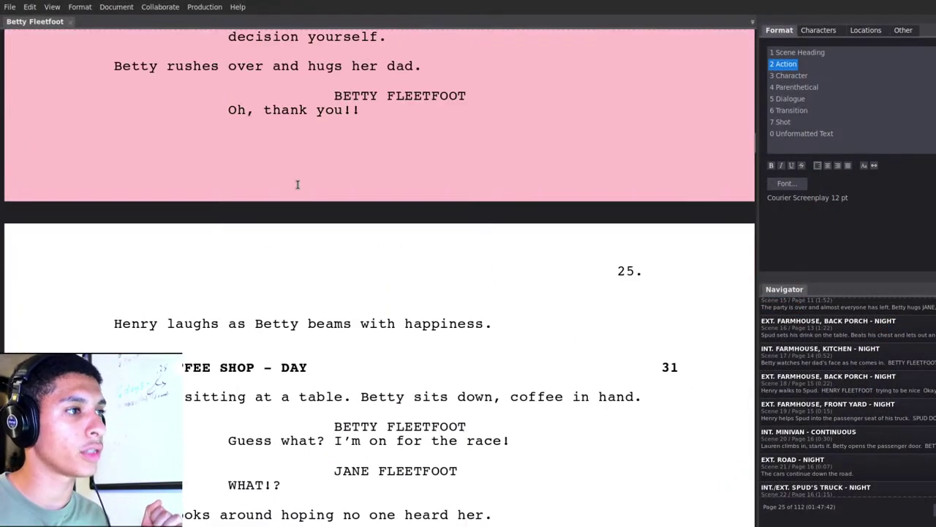
pyautogui.scroll(4, 294, 186)
pyautogui.scroll(5, 294, 191)
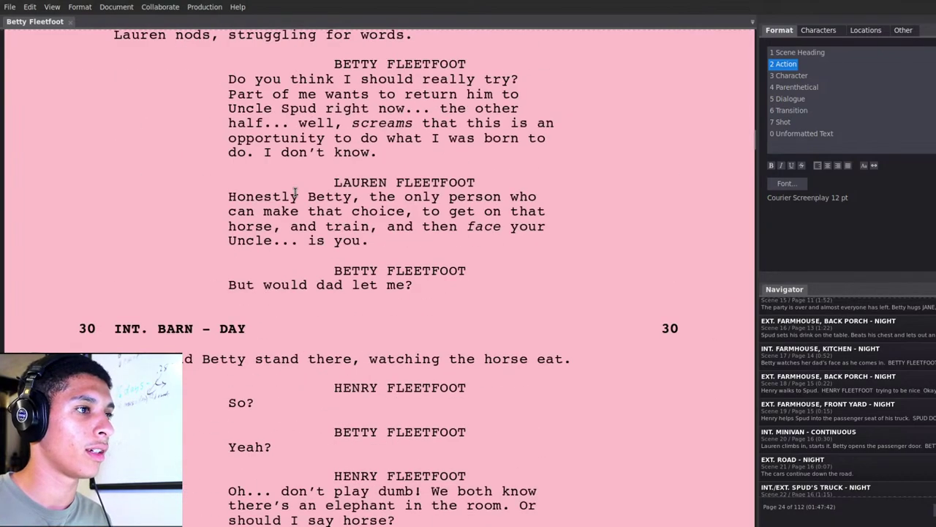
pyautogui.click(297, 195)
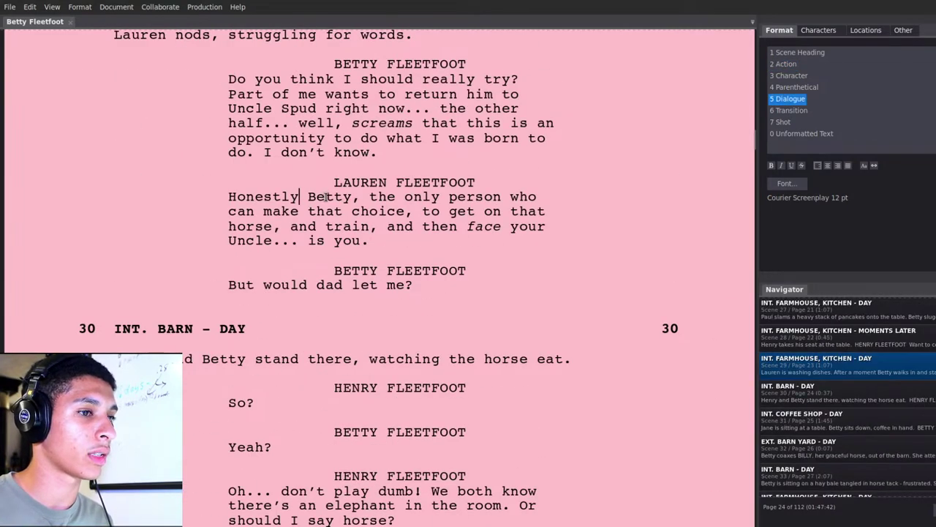
pyautogui.scroll(-2, 327, 197)
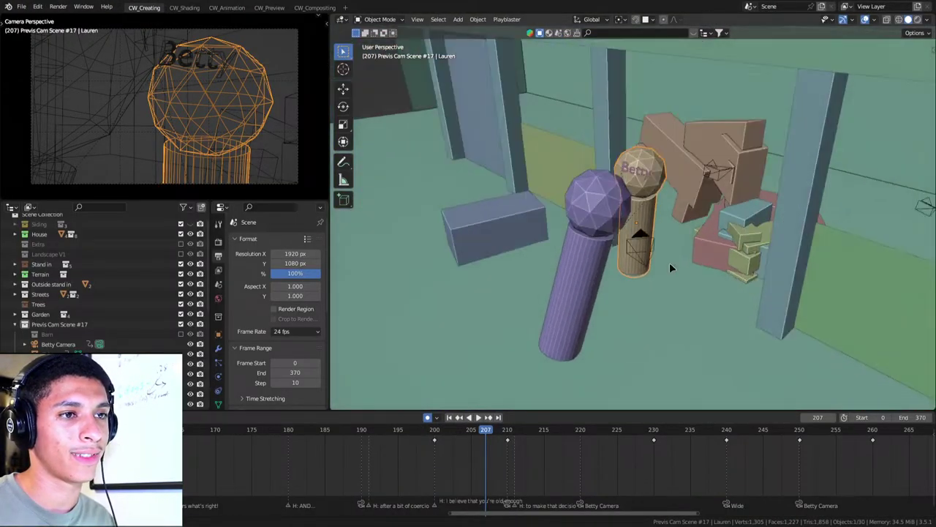
# Select the Horse in scene 30 v1.blend and copy it with Ctrl+C.
pyautogui.moveTo(671, 268); pyautogui.dragTo(663, 168, button='middle')
pyautogui.click(662, 167)
pyautogui.scroll(-8, 576, 206)
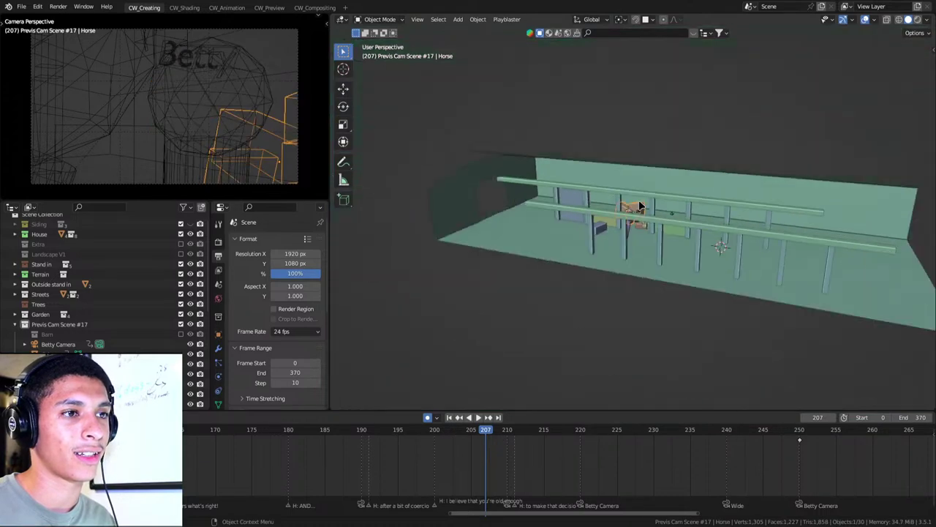
pyautogui.scroll(5, 576, 206)
pyautogui.scroll(3, 577, 206)
pyautogui.scroll(-10, 576, 206)
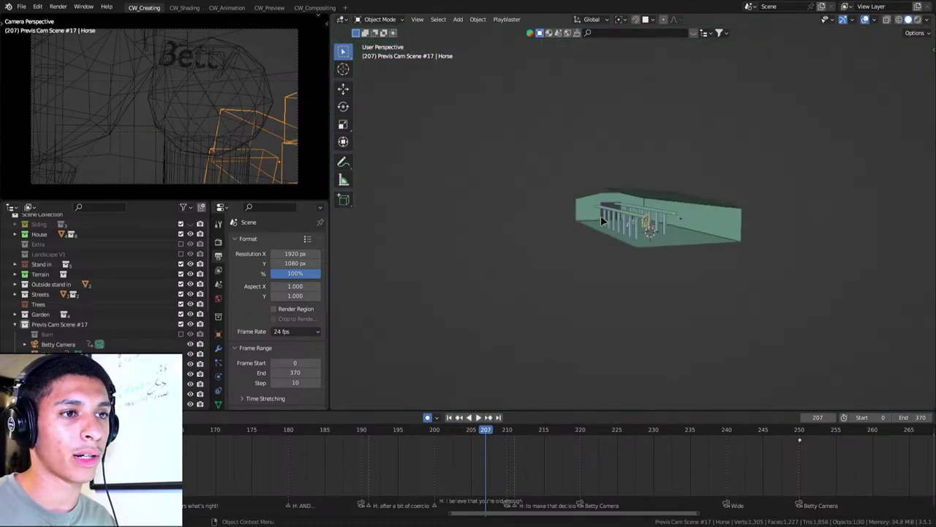
pyautogui.moveTo(659, 219)
pyautogui.mouseDown(button='middle')
pyautogui.moveTo(703, 253)
pyautogui.moveTo(784, 226)
pyautogui.moveTo(449, 238)
pyautogui.mouseUp(button='middle')
pyautogui.scroll(5, 783, 226)
pyautogui.scroll(3, 783, 226)
pyautogui.scroll(5, 508, 232)
pyautogui.moveTo(508, 232); pyautogui.dragTo(607, 235, button='middle')
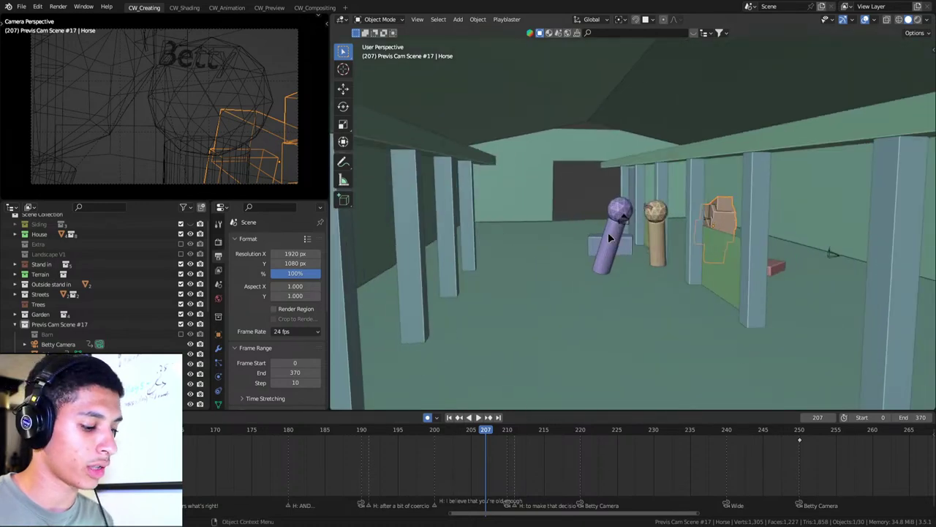
pyautogui.hotkey('ctrl', 'c')
pyautogui.click(609, 234)
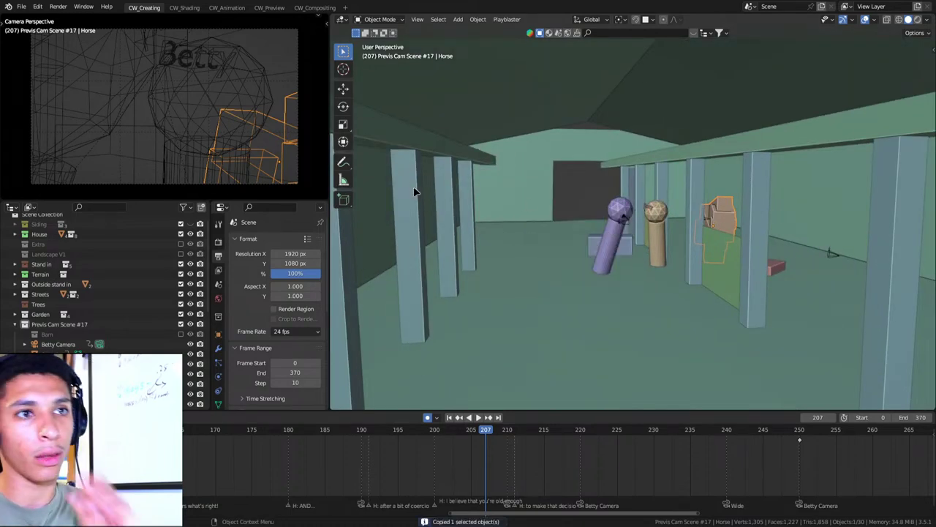
# Reopen scene 32 v1.blend from Recent Files, discarding scene 30 changes.
pyautogui.click(8, 7)
pyautogui.click(33, 17)
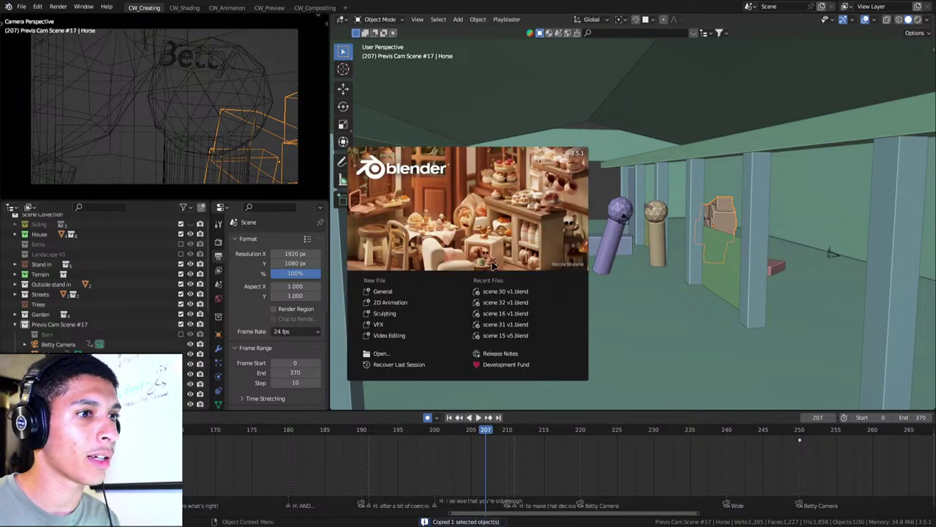
pyautogui.click(508, 303)
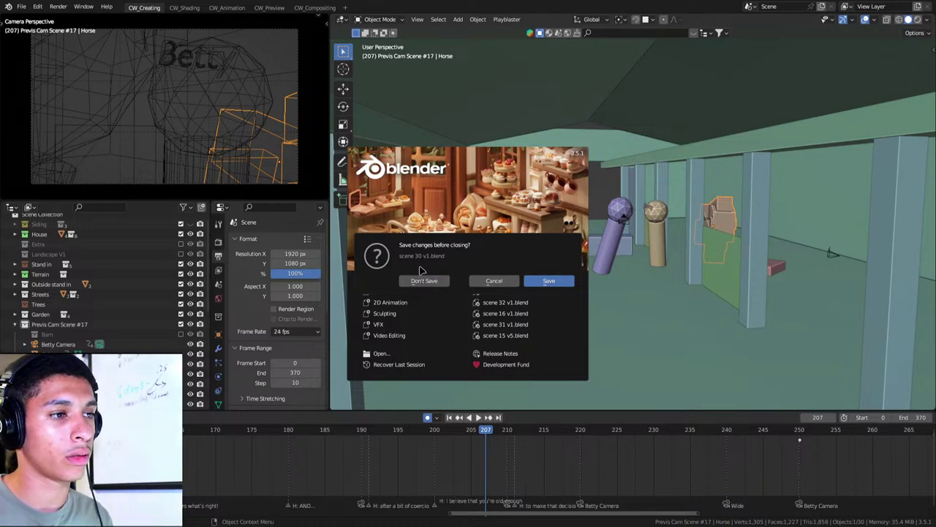
pyautogui.click(421, 281)
# Paste the horse into scene 32 and snap it to the 3D cursor.
pyautogui.scroll(5, 549, 269)
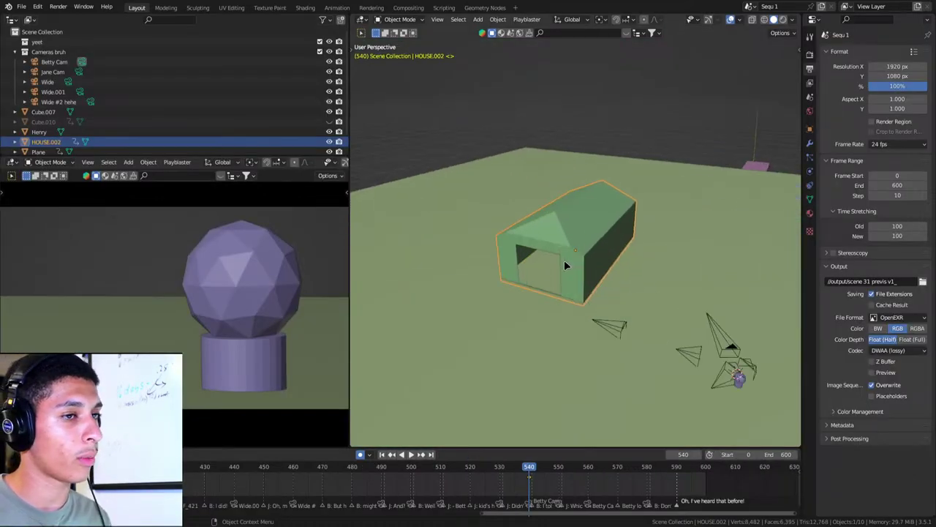
pyautogui.hotkey('ctrl', 'v')
pyautogui.scroll(-4, 568, 267)
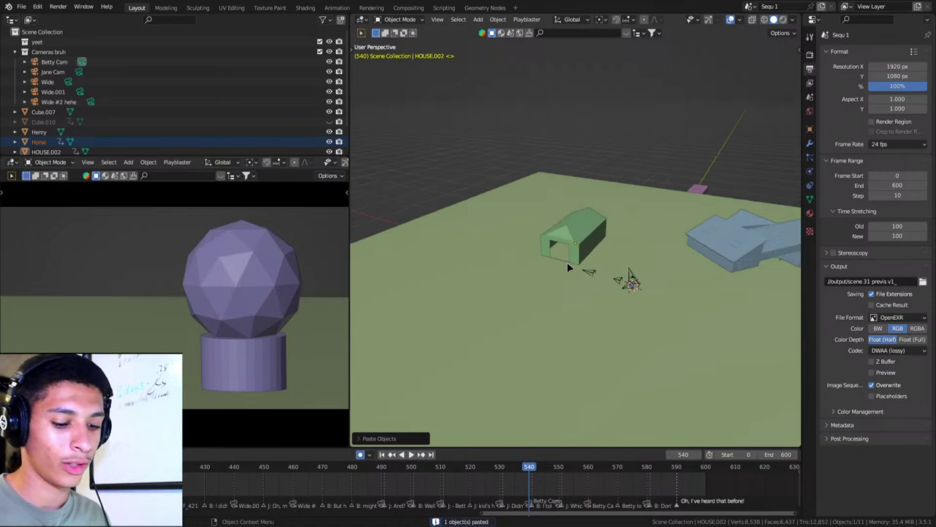
pyautogui.moveTo(567, 267); pyautogui.dragTo(673, 259, button='middle')
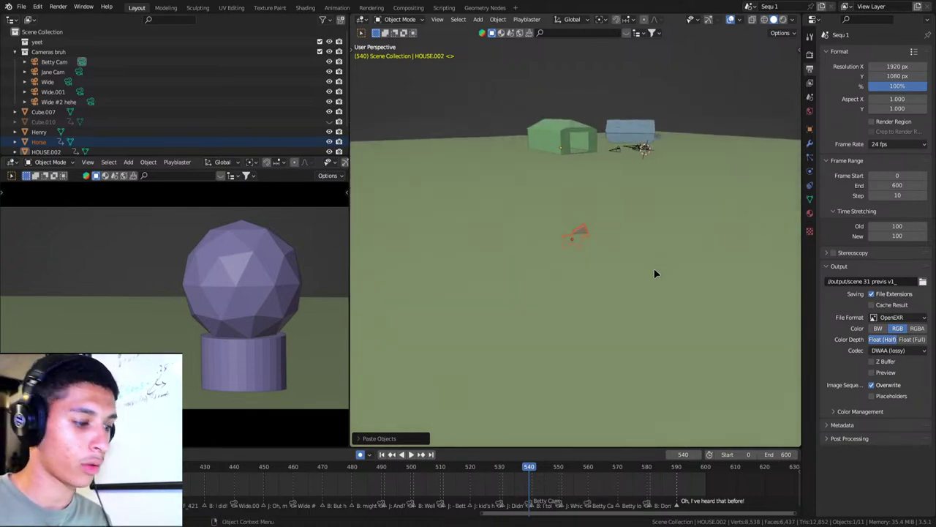
pyautogui.hotkey('shift', 's')
pyautogui.click(666, 219)
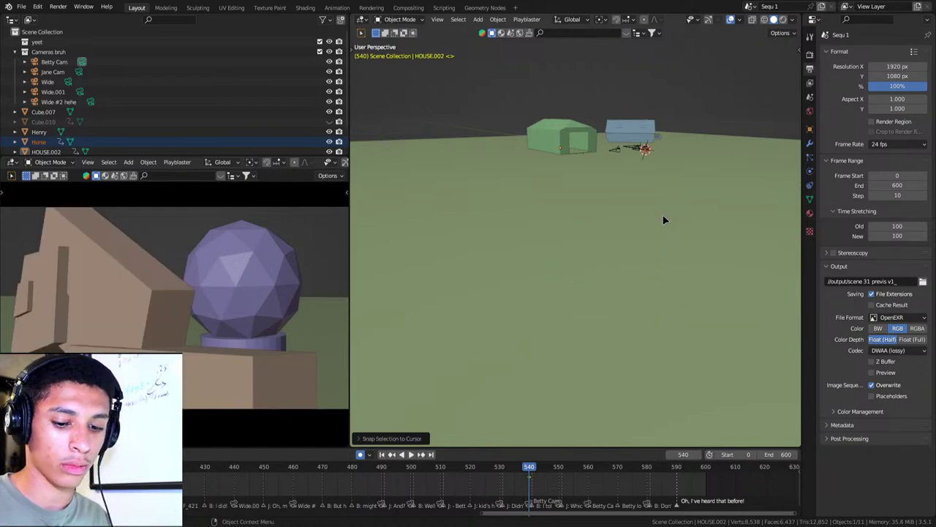
# Slide the horse along the ground to the barn doorway.
pyautogui.moveTo(664, 219); pyautogui.dragTo(592, 259, button='middle')
pyautogui.press('g')
pyautogui.hotkey('shift', 'z')
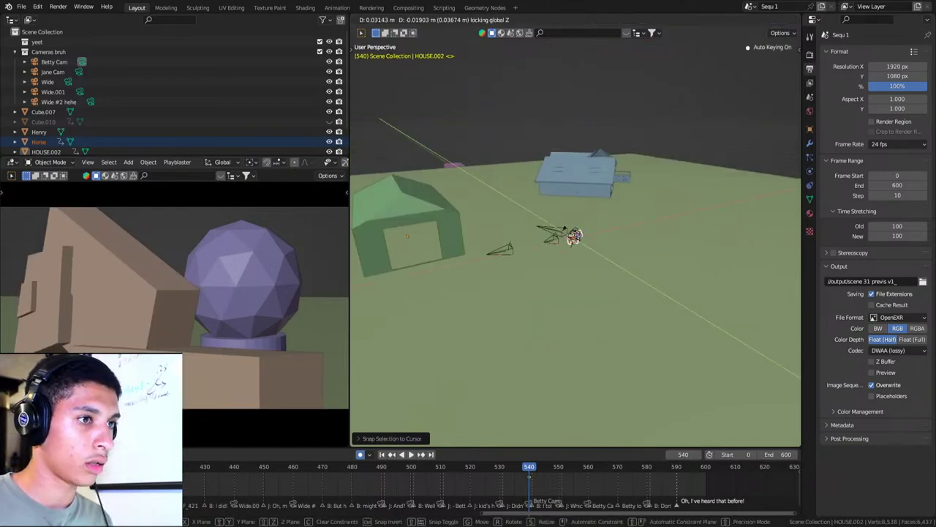
pyautogui.click(420, 260)
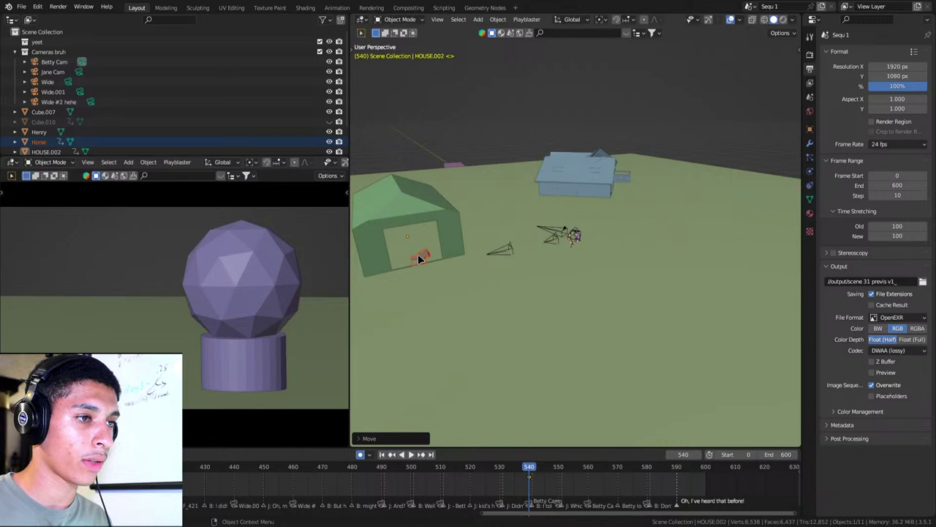
# Slide Henry along the ground to the barn doorway.
pyautogui.click(455, 236)
pyautogui.scroll(3, 585, 258)
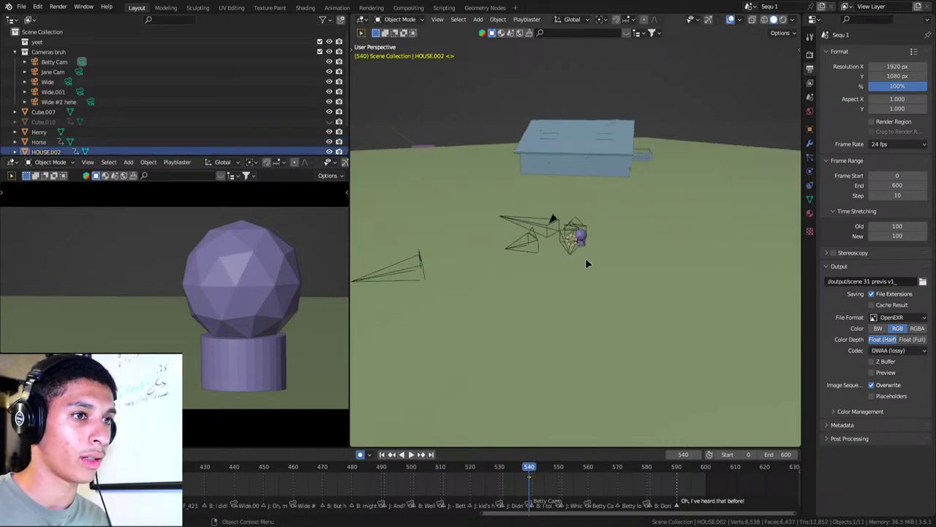
pyautogui.click(579, 237)
pyautogui.scroll(3, 585, 249)
pyautogui.scroll(-3, 593, 251)
pyautogui.scroll(-4, 591, 250)
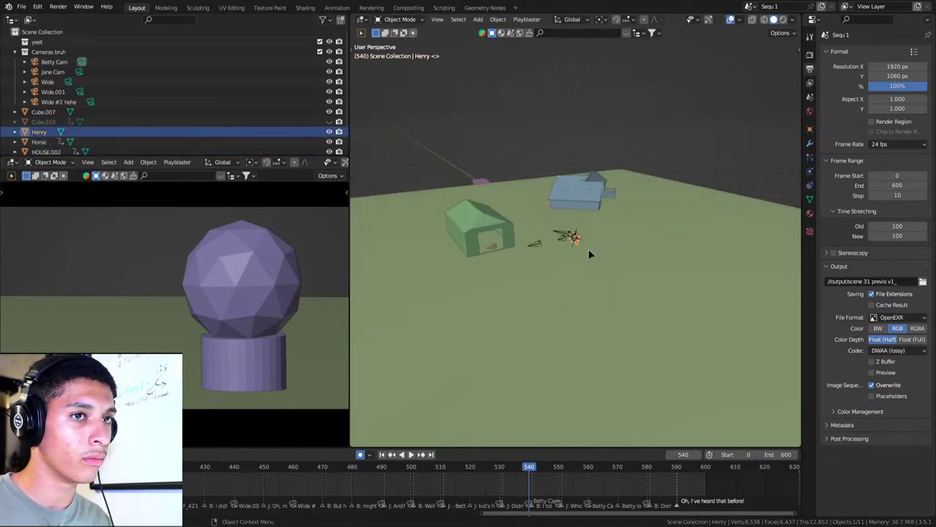
pyautogui.scroll(-1, 588, 249)
pyautogui.press('g')
pyautogui.hotkey('shift', 'z')
pyautogui.click(522, 260)
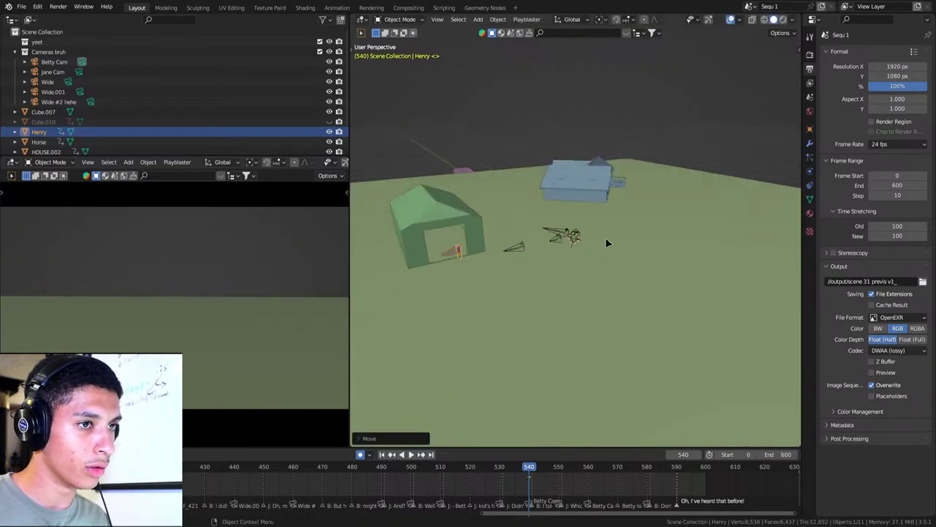
pyautogui.scroll(5, 578, 234)
# Delete the Jane Cam, Wide #2 hehe and Wide cameras.
pyautogui.click(567, 233)
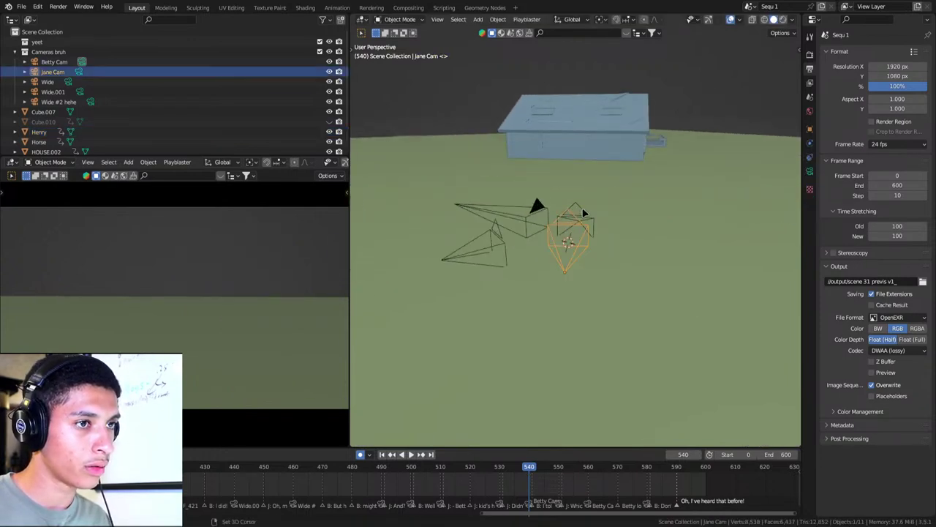
pyautogui.keyDown('shift'); pyautogui.click(582, 213); pyautogui.keyUp('shift')
pyautogui.keyDown('shift'); pyautogui.click(497, 232); pyautogui.keyUp('shift')
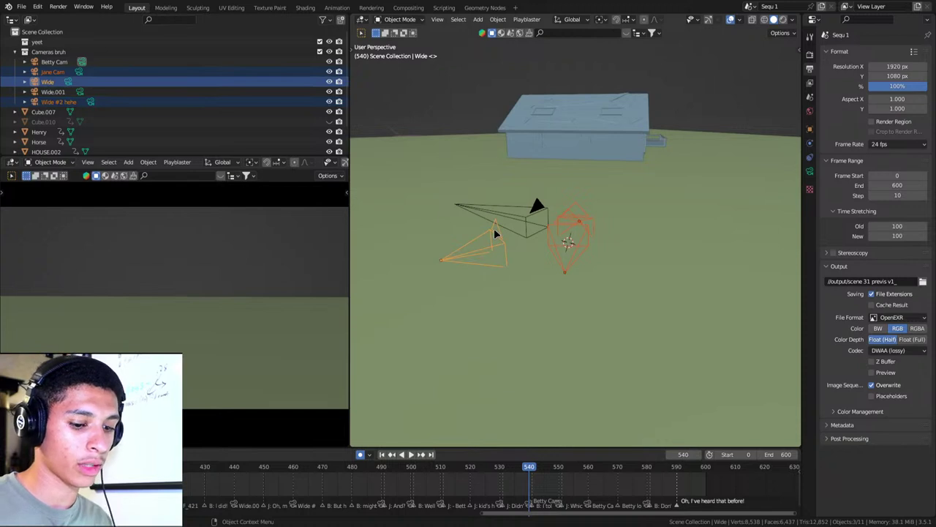
pyautogui.press('Delete')
# Delete Betty Cam, leaving Wide.001 as the only camera.
pyautogui.click(534, 206)
pyautogui.moveTo(537, 207); pyautogui.dragTo(535, 220, button='middle')
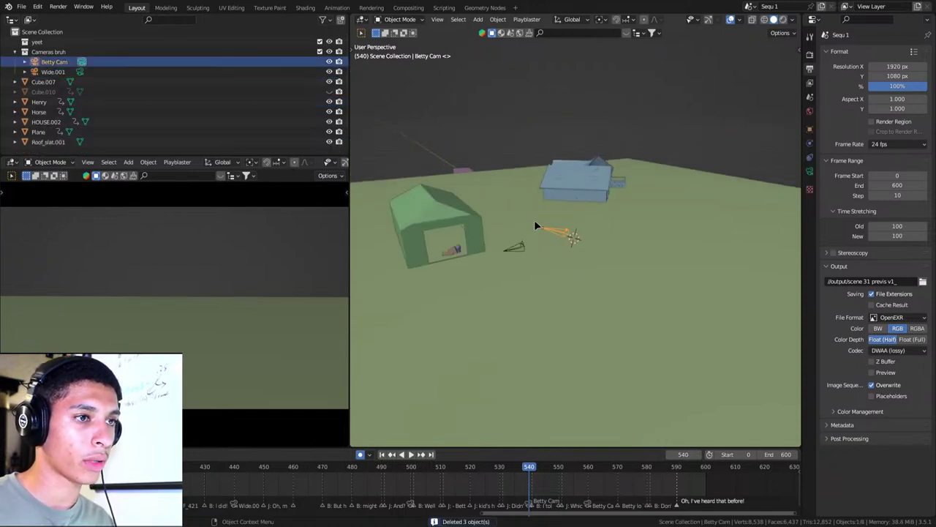
pyautogui.click(521, 249)
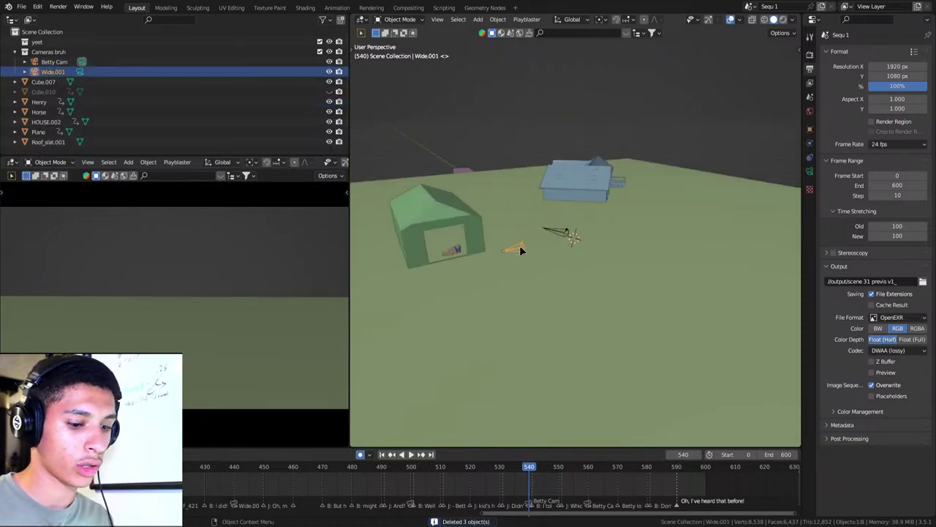
pyautogui.click(565, 234)
pyautogui.press('Delete')
pyautogui.hotkey('ctrl', 'z')
pyautogui.click(567, 233)
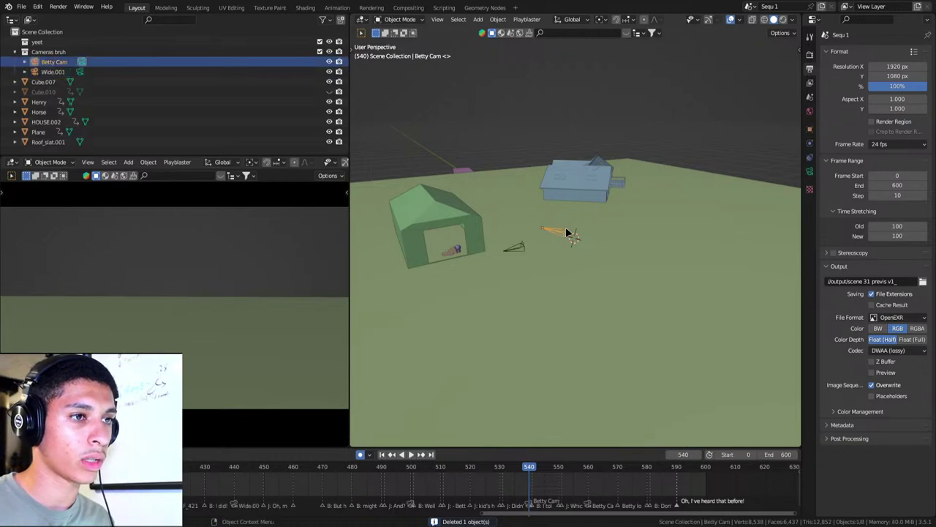
pyautogui.press('x')
pyautogui.click(533, 230)
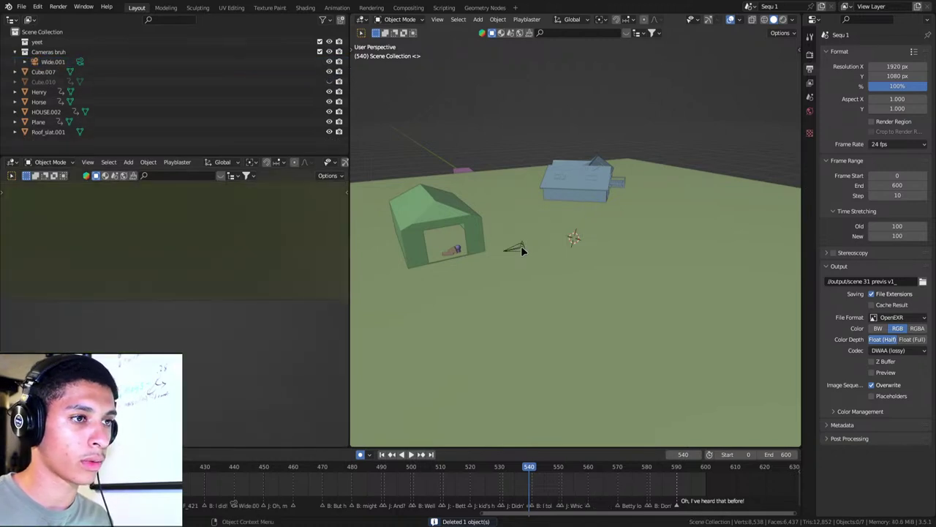
pyautogui.click(514, 248)
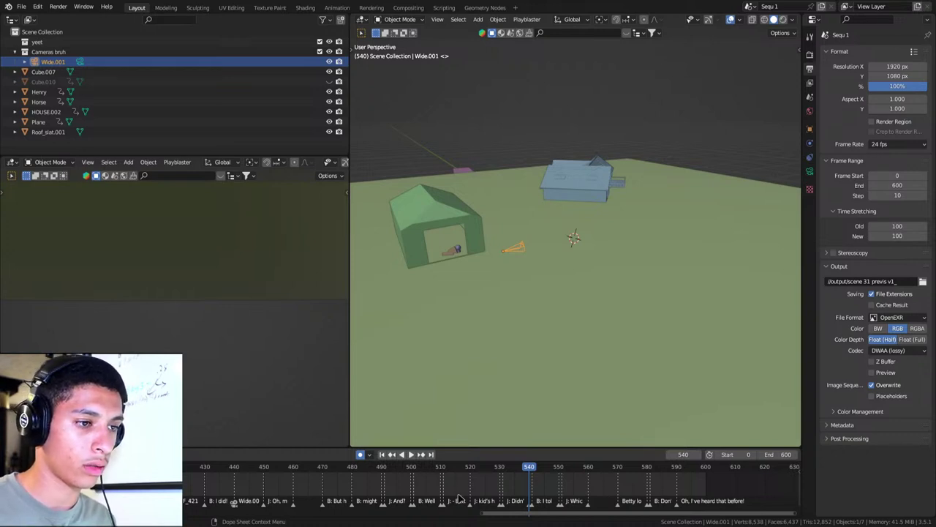
# Save the scene and return the timeline to frame 0.
pyautogui.hotkey('ctrl', 's')
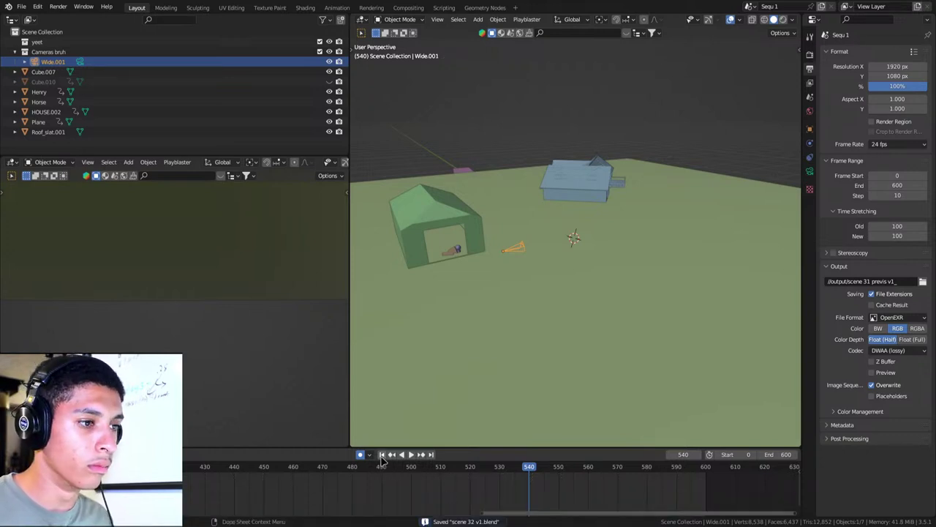
pyautogui.click(381, 456)
pyautogui.moveTo(538, 360); pyautogui.dragTo(547, 314, button='middle')
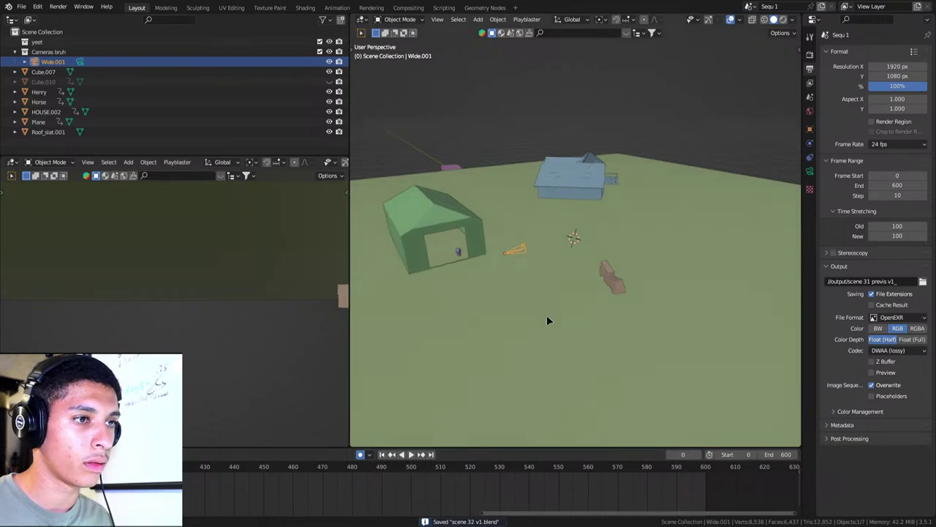
pyautogui.click(628, 280)
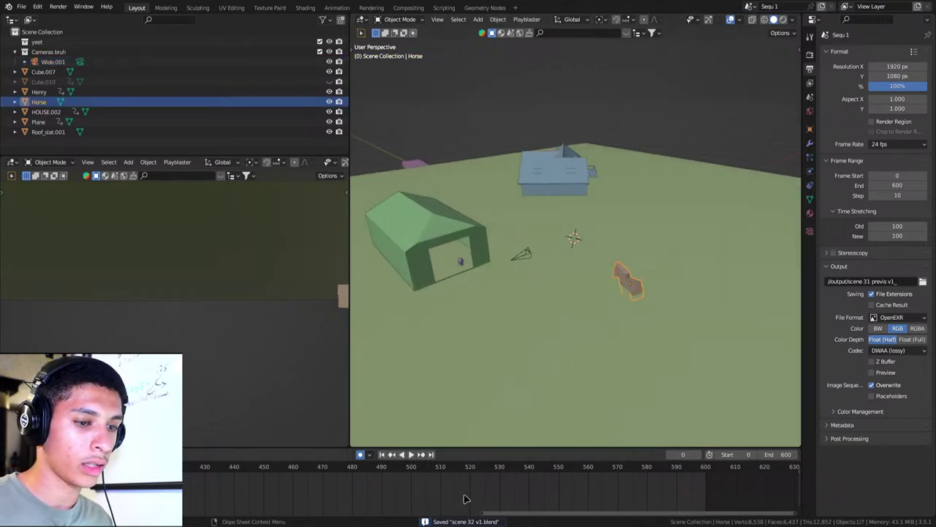
pyautogui.scroll(-3, 586, 271)
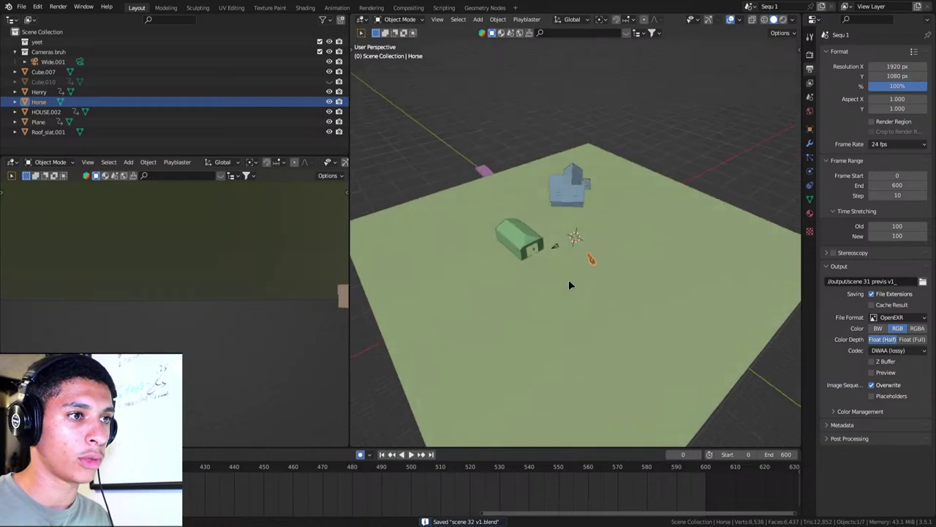
pyautogui.moveTo(551, 268); pyautogui.dragTo(578, 254, button='middle')
pyautogui.scroll(5, 578, 254)
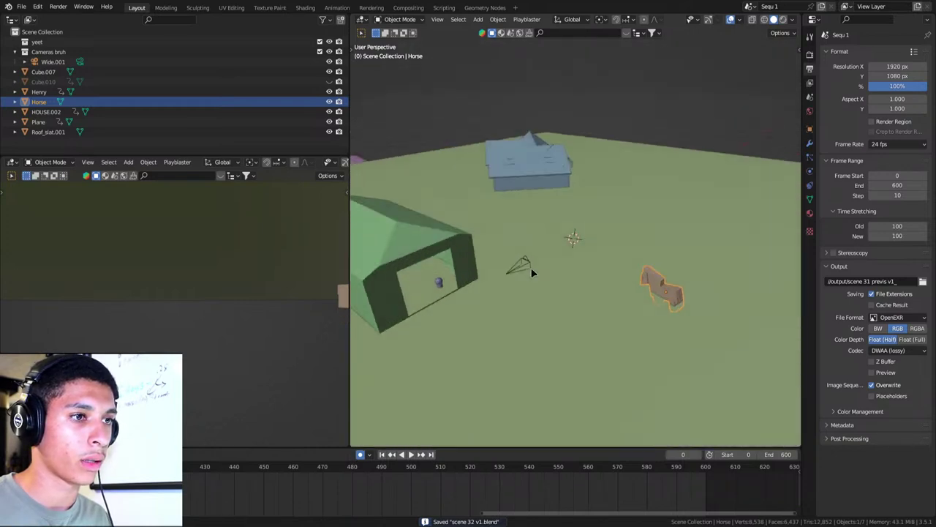
pyautogui.moveTo(490, 250); pyautogui.dragTo(608, 234, button='middle')
pyautogui.scroll(2, 608, 233)
# Scale the green barn HOUSE.002 to 0.72 and lower it onto the ground.
pyautogui.click(554, 235)
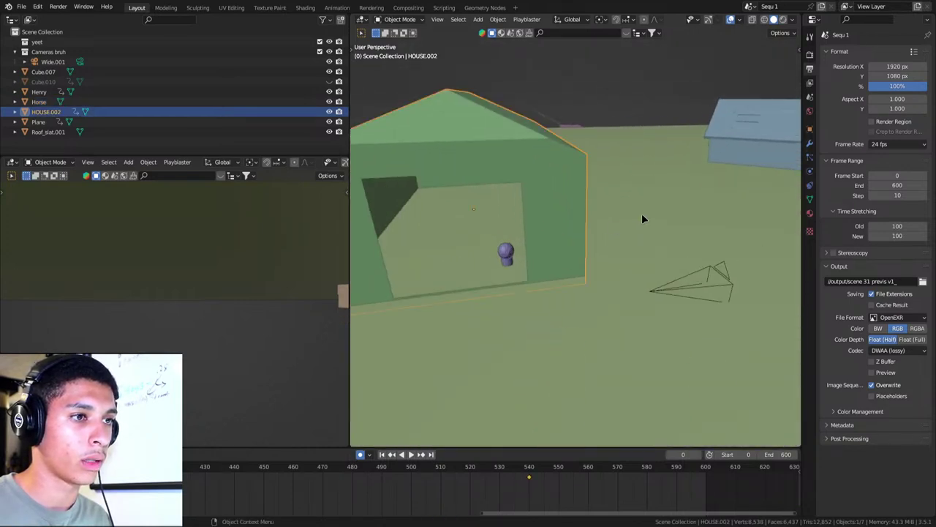
pyautogui.press('s')
pyautogui.click(591, 236)
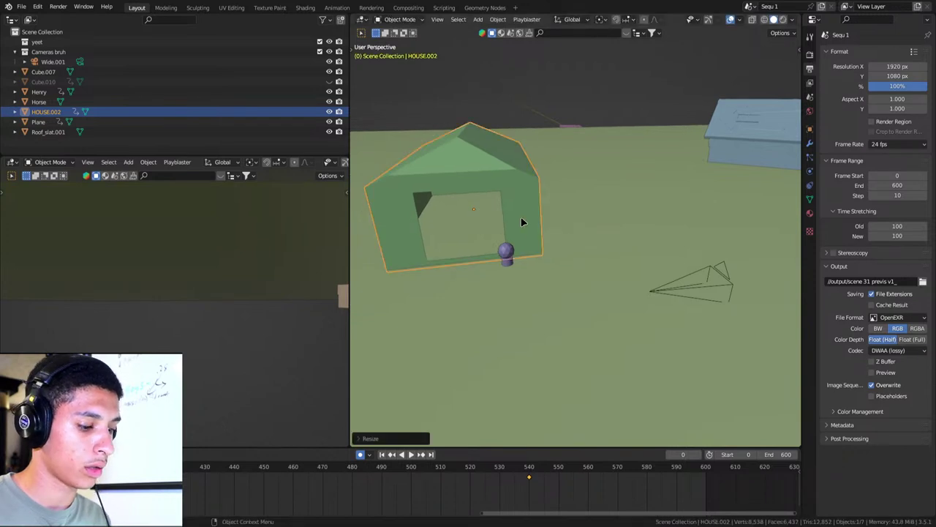
pyautogui.press('g')
pyautogui.press('z')
pyautogui.click(547, 227)
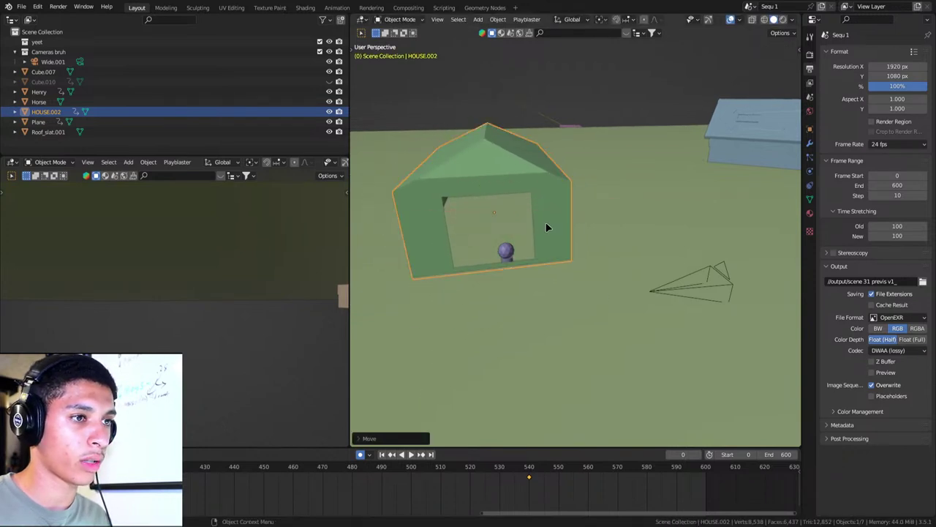
pyautogui.press('g')
pyautogui.press('z')
pyautogui.click(507, 221)
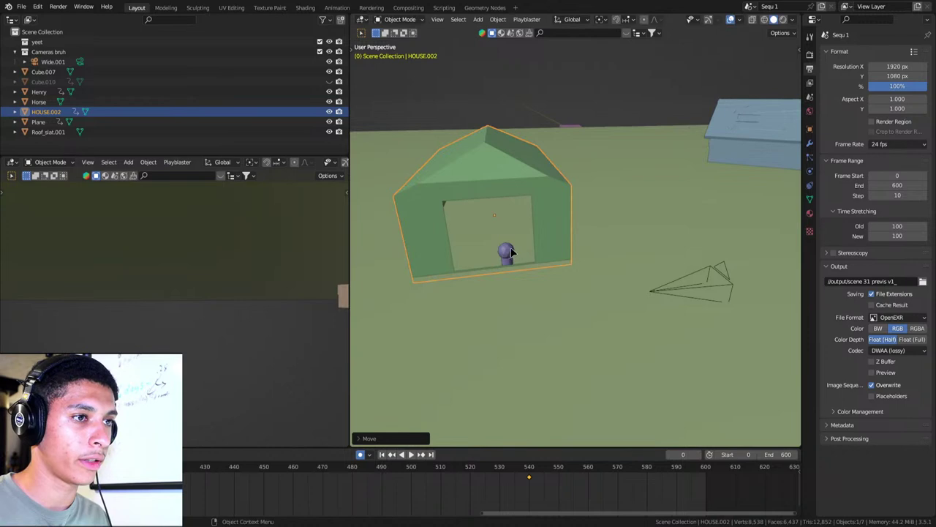
# Raise Henry vertically so he stands on the ground.
pyautogui.click(500, 237)
pyautogui.press('`')
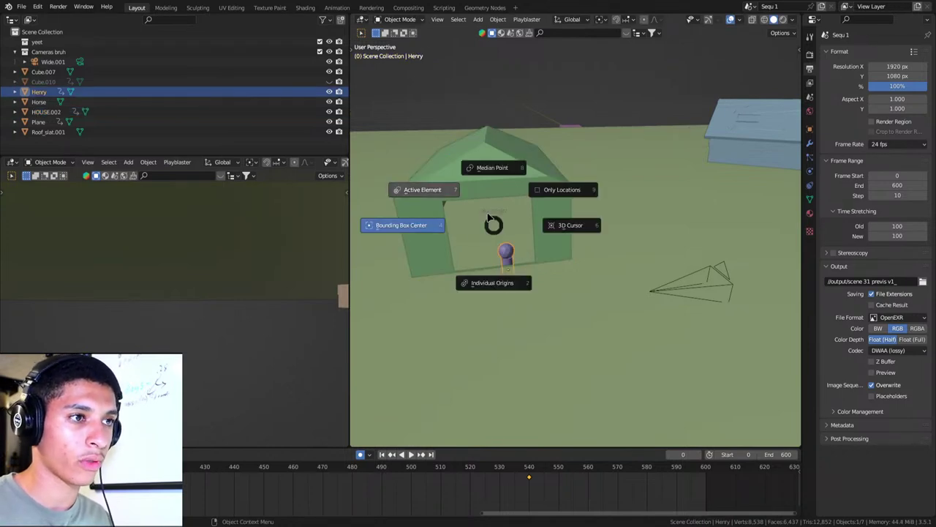
pyautogui.click(487, 217)
pyautogui.scroll(-5, 488, 217)
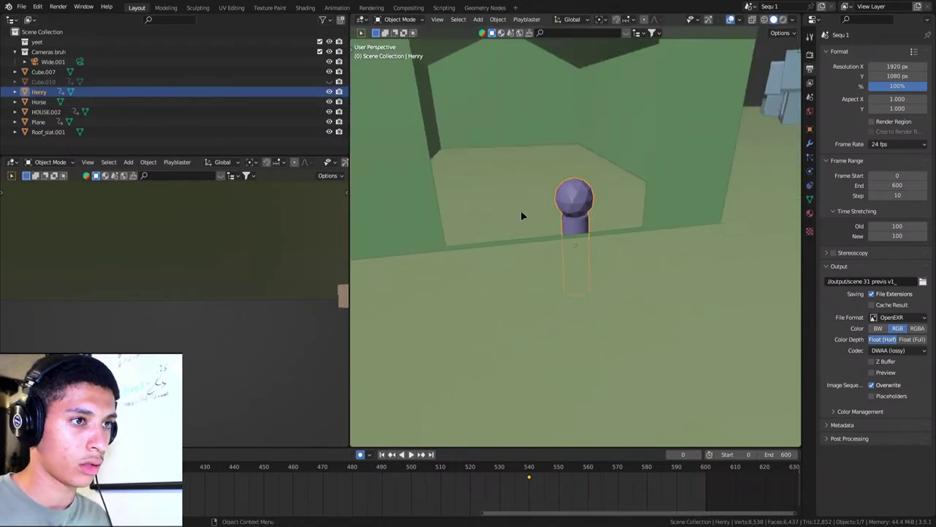
pyautogui.press('g')
pyautogui.press('z')
pyautogui.click(534, 153)
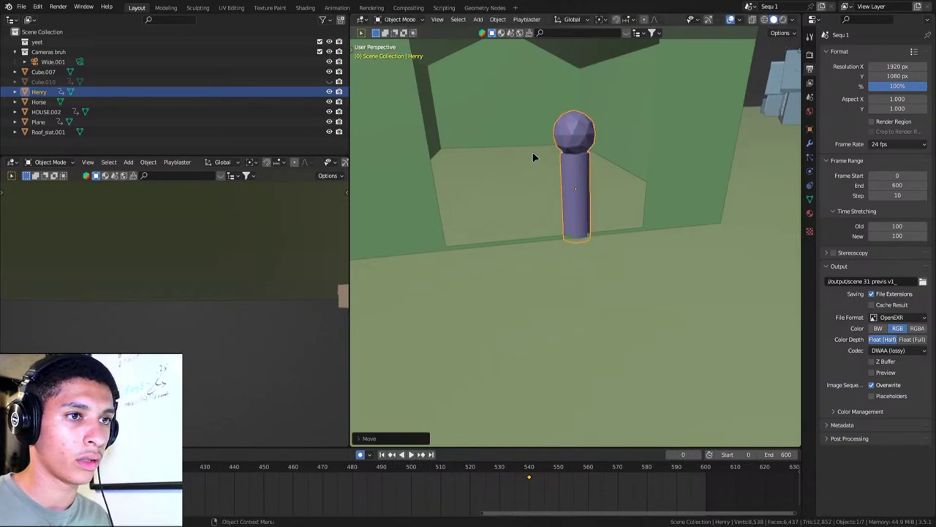
pyautogui.scroll(-5, 623, 234)
pyautogui.moveTo(623, 234)
pyautogui.mouseDown(button='middle')
pyautogui.moveTo(594, 257)
pyautogui.moveTo(649, 324)
pyautogui.mouseUp(button='middle')
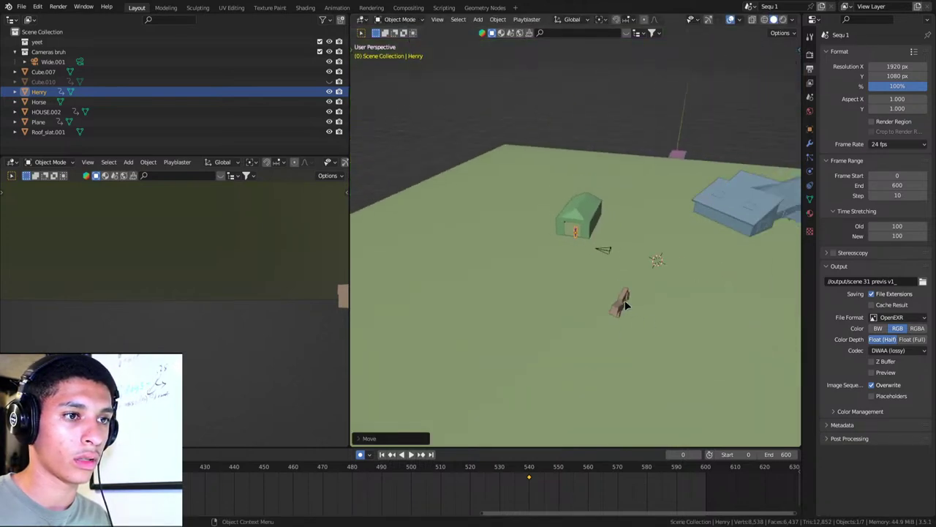
# Slide the Horse beside the barn doorway and turn it about its vertical axis.
pyautogui.click(622, 304)
pyautogui.press('g')
pyautogui.hotkey('shift', 'z')
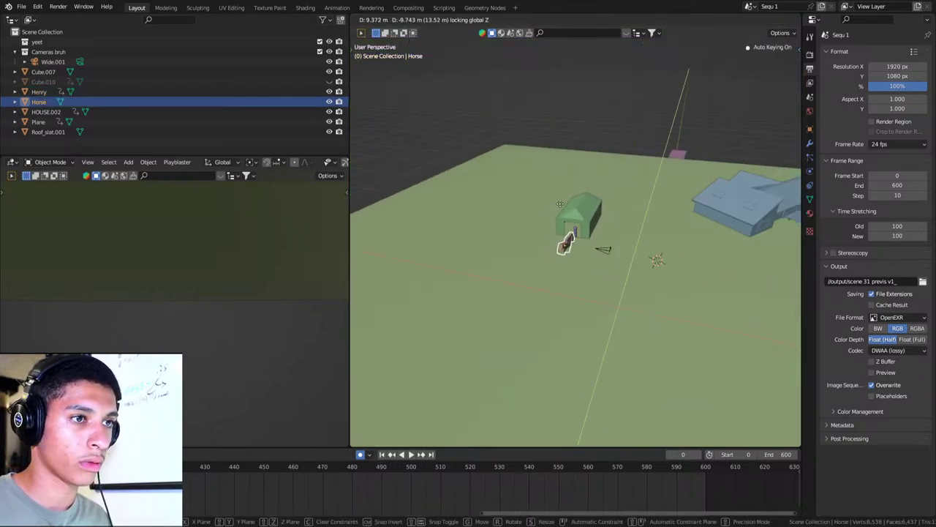
pyautogui.click(562, 205)
pyautogui.press('KP_Decimal')
pyautogui.moveTo(562, 205)
pyautogui.mouseDown(button='middle')
pyautogui.moveTo(559, 285)
pyautogui.moveTo(644, 266)
pyautogui.mouseUp(button='middle')
pyautogui.press('r')
pyautogui.press('z')
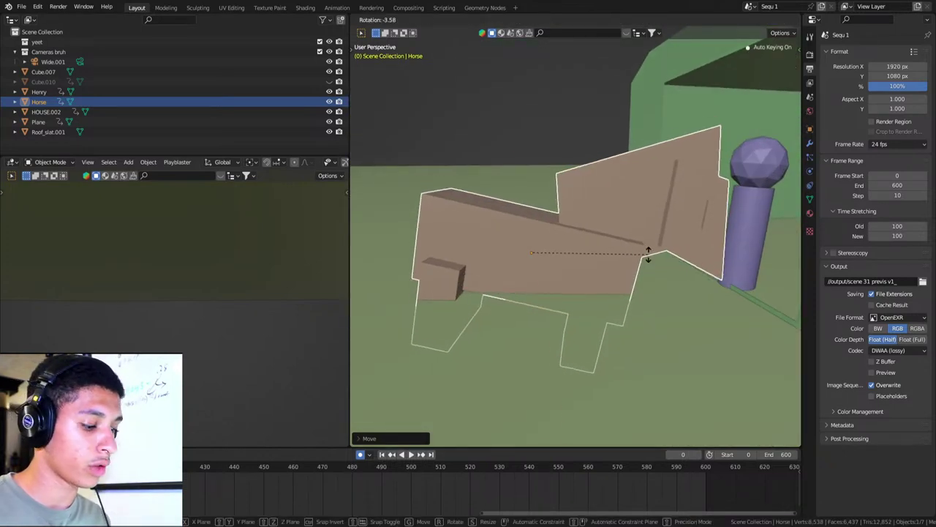
pyautogui.click(642, 235)
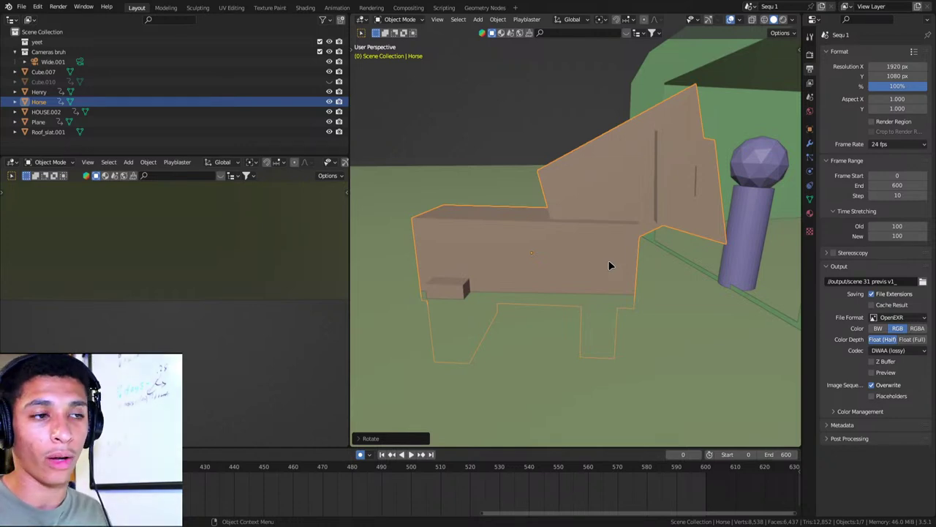
# Raise the Horse vertically so it stands on the ground.
pyautogui.press('g')
pyautogui.press('z')
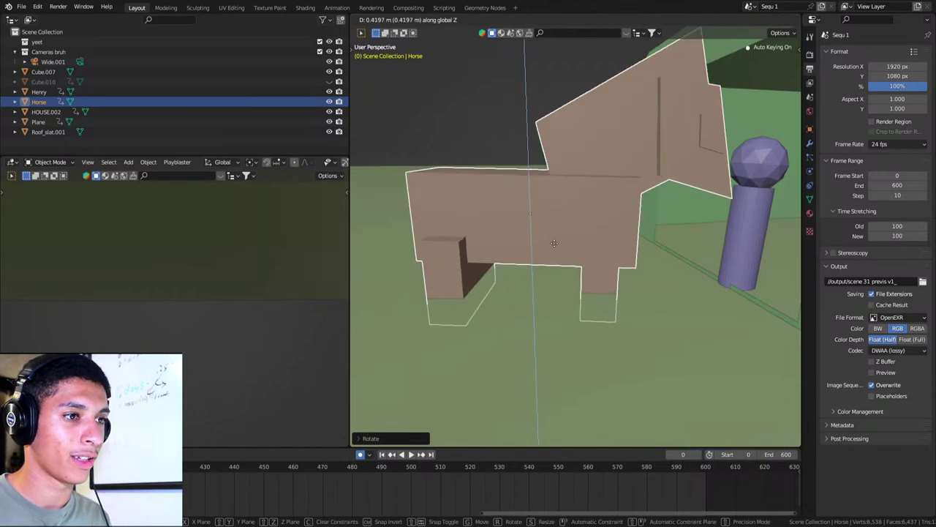
pyautogui.click(555, 219)
pyautogui.scroll(-5, 556, 234)
pyautogui.moveTo(555, 242)
pyautogui.mouseDown(button='middle')
pyautogui.moveTo(646, 255)
pyautogui.moveTo(626, 242)
pyautogui.mouseUp(button='middle')
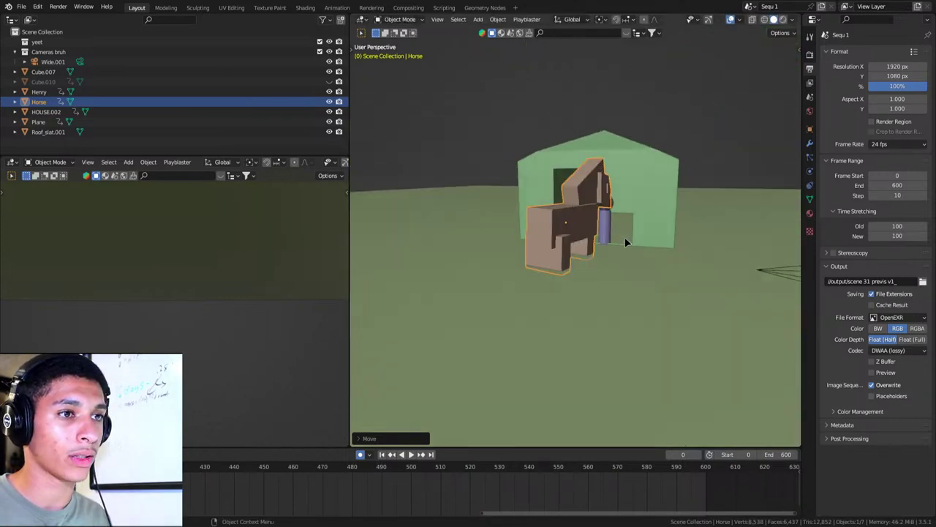
pyautogui.click(658, 205)
pyautogui.scroll(3, 658, 204)
pyautogui.scroll(-2, 629, 206)
pyautogui.scroll(-1, 611, 207)
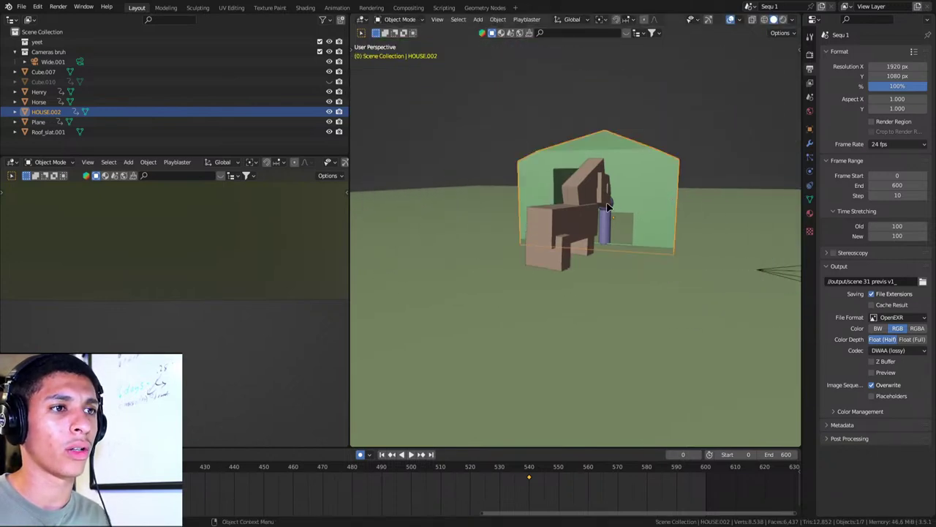
pyautogui.click(578, 219)
pyautogui.scroll(2, 564, 242)
pyautogui.scroll(1, 617, 229)
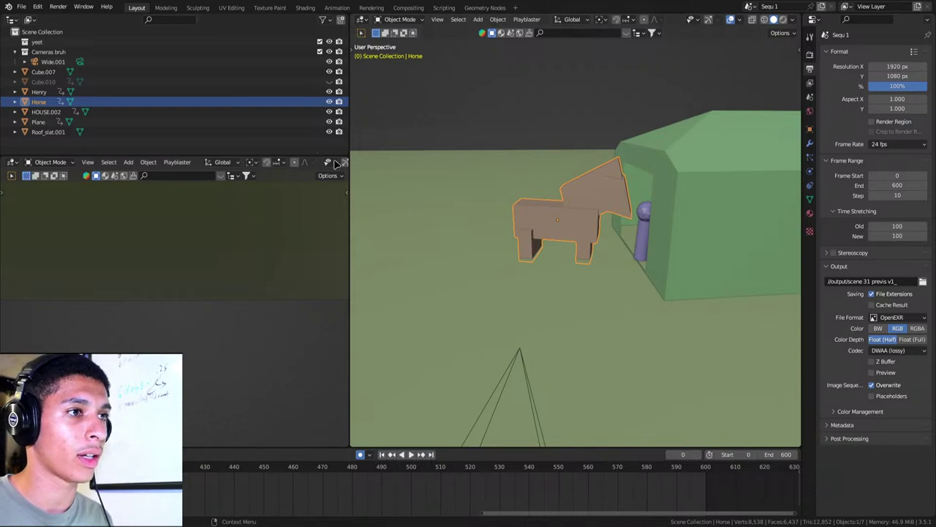
# Turn the Horse toward Henry and scale it down to about 0.815.
pyautogui.moveTo(553, 288); pyautogui.dragTo(627, 249, button='middle')
pyautogui.press('r')
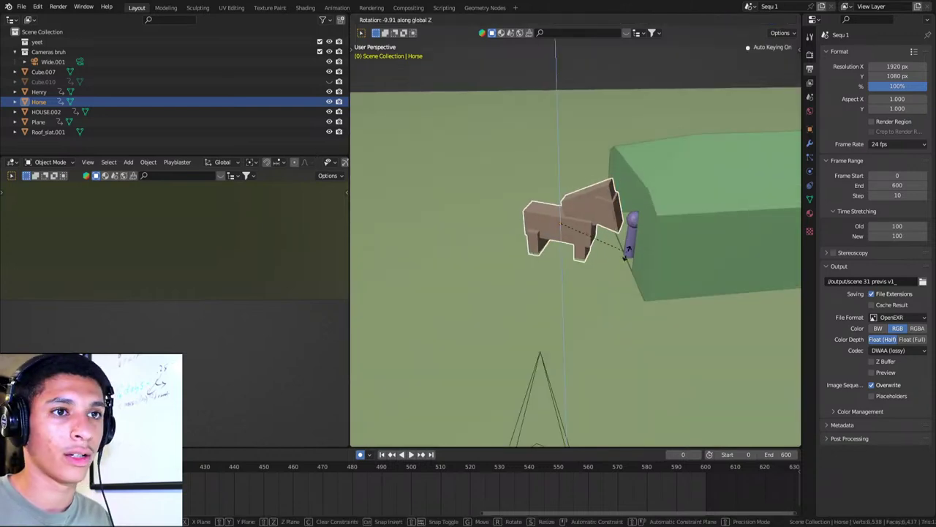
pyautogui.click(447, 236)
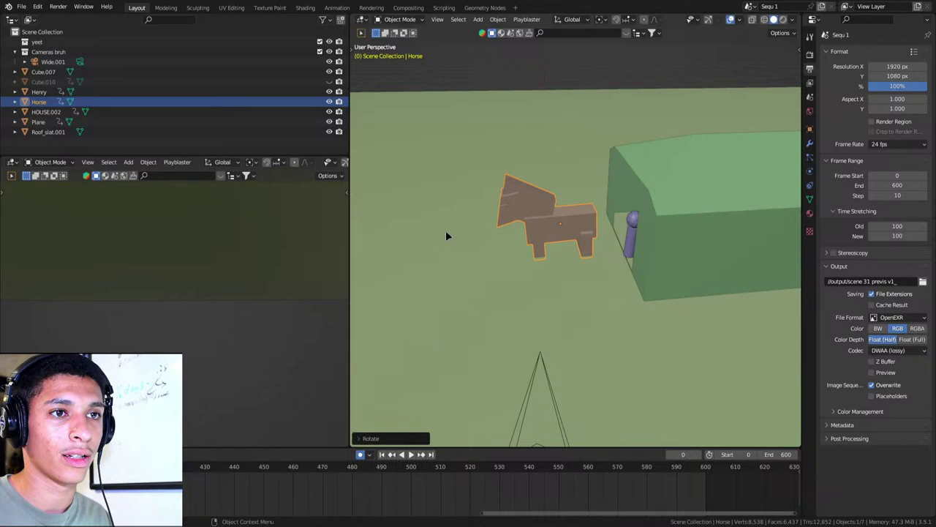
pyautogui.press('`')
pyautogui.click(493, 220)
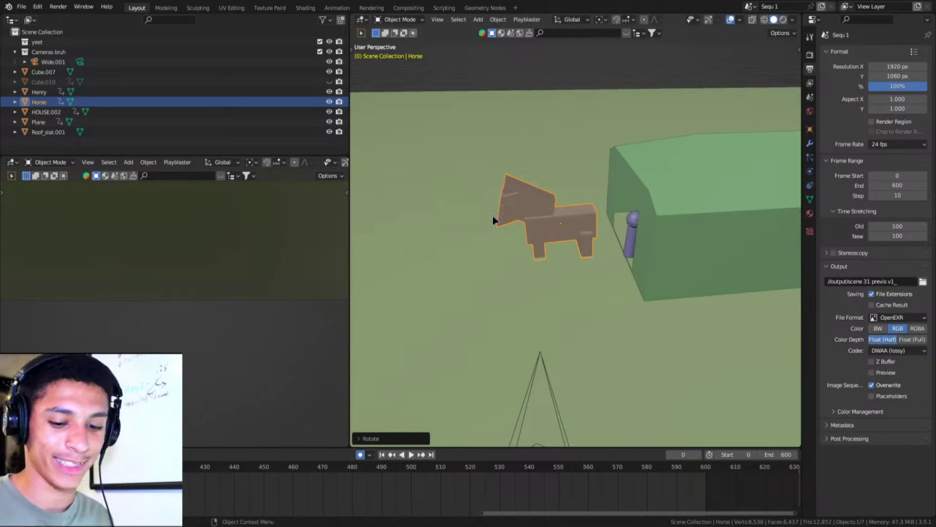
pyautogui.moveTo(493, 220)
pyautogui.mouseDown(button='middle')
pyautogui.moveTo(558, 286)
pyautogui.moveTo(656, 251)
pyautogui.moveTo(593, 255)
pyautogui.moveTo(661, 293)
pyautogui.mouseUp(button='middle')
pyautogui.press('s')
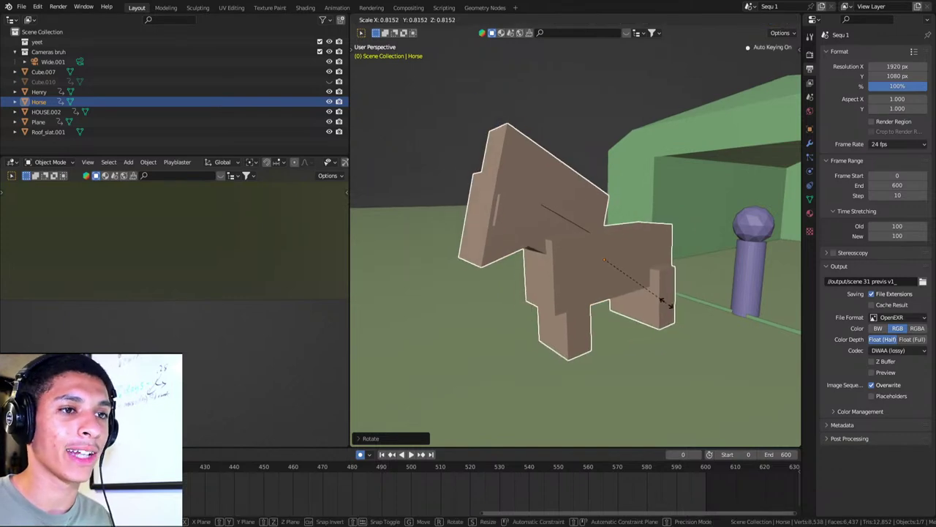
pyautogui.click(696, 315)
pyautogui.scroll(-2, 698, 317)
pyautogui.click(688, 264)
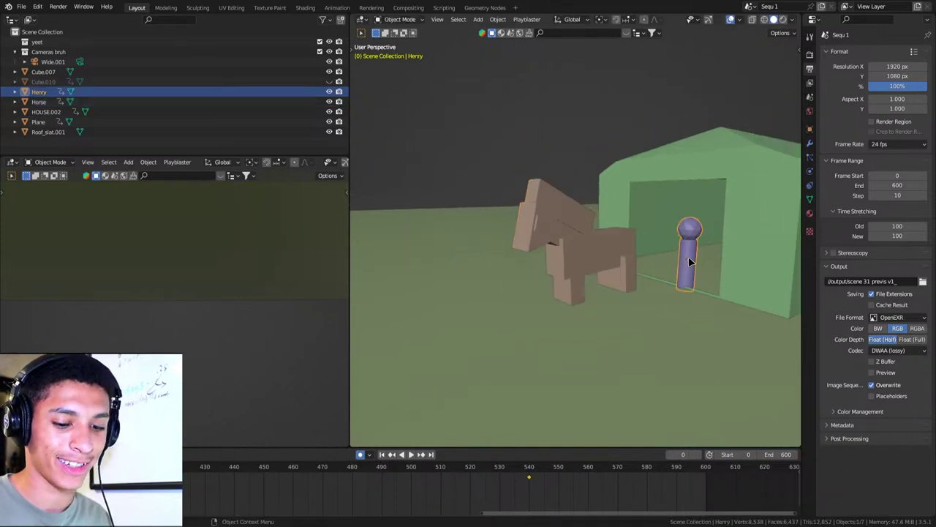
# Switch both the main and lower-left viewports to Rendered shading.
pyautogui.press('z')
pyautogui.click(563, 202)
pyautogui.press('z')
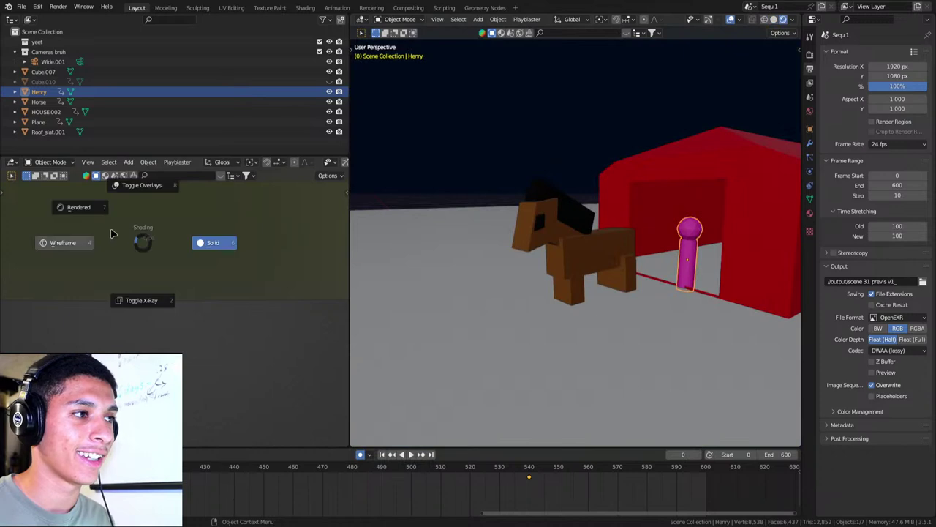
pyautogui.click(68, 210)
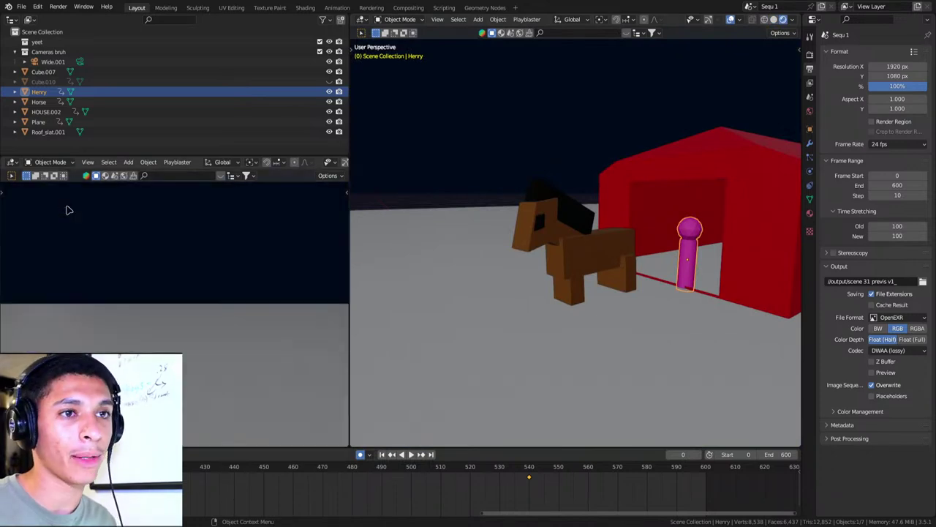
# Save scene 32 v1.blend.
pyautogui.hotkey('ctrl', 's')
pyautogui.scroll(-5, 568, 269)
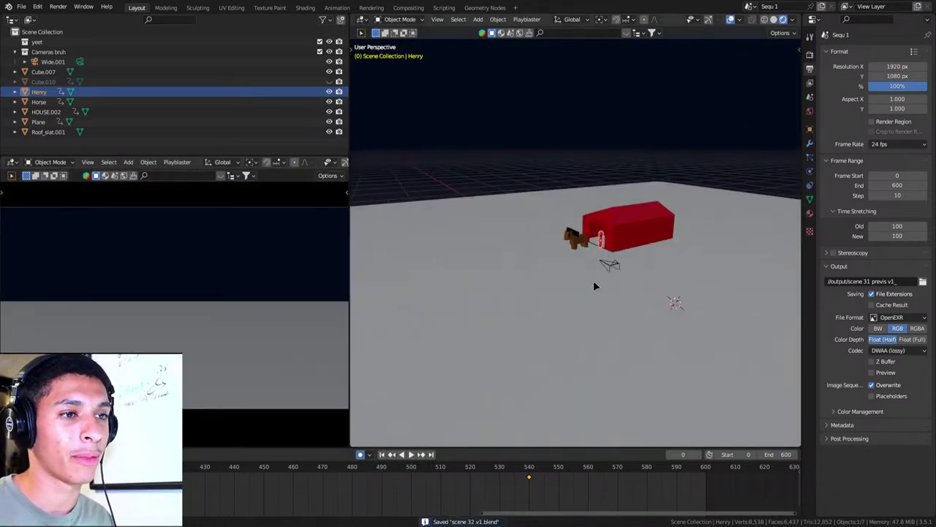
pyautogui.scroll(4, 586, 278)
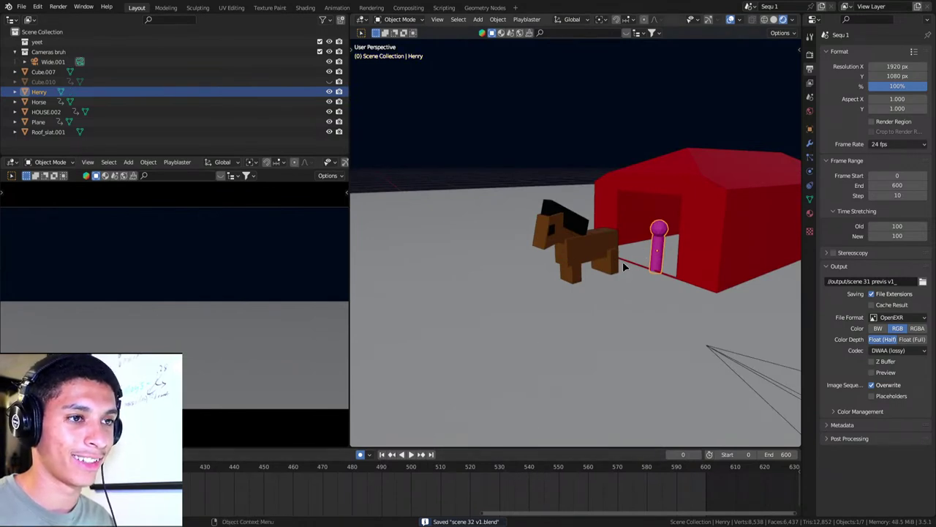
pyautogui.scroll(-4, 626, 322)
pyautogui.scroll(3, 625, 308)
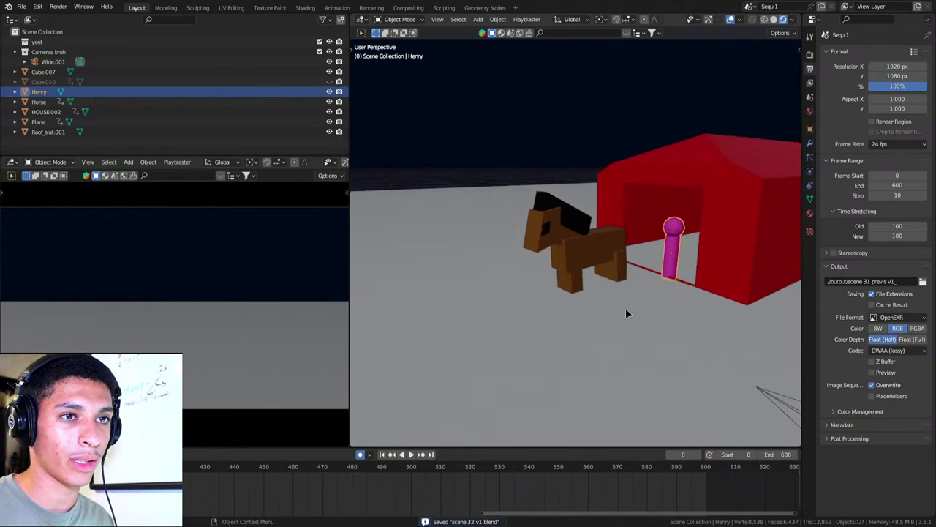
pyautogui.scroll(2, 625, 308)
pyautogui.scroll(2, 629, 306)
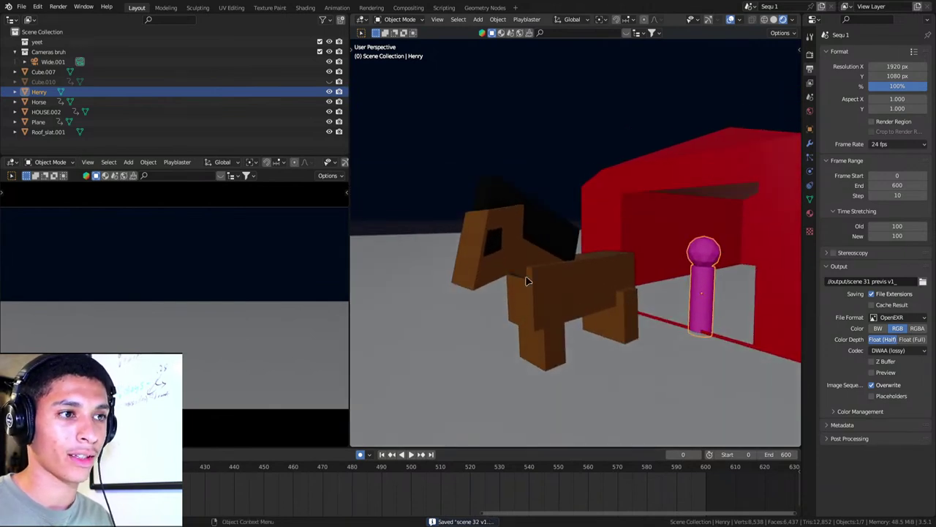
pyautogui.scroll(-5, 637, 293)
# Walk the Wide.001 camera into a wide shot of the horse, Henry and red barn.
pyautogui.click(657, 273)
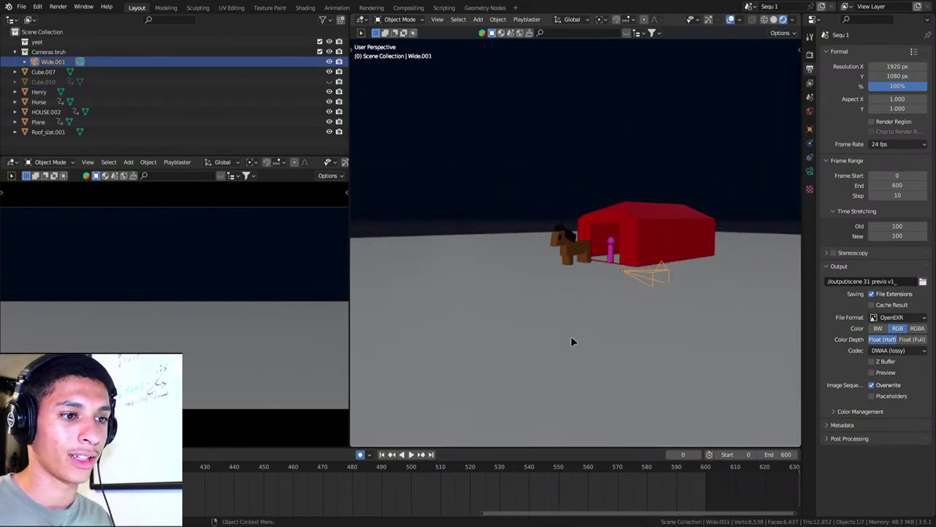
pyautogui.scroll(-3, 571, 336)
pyautogui.scroll(-2, 182, 290)
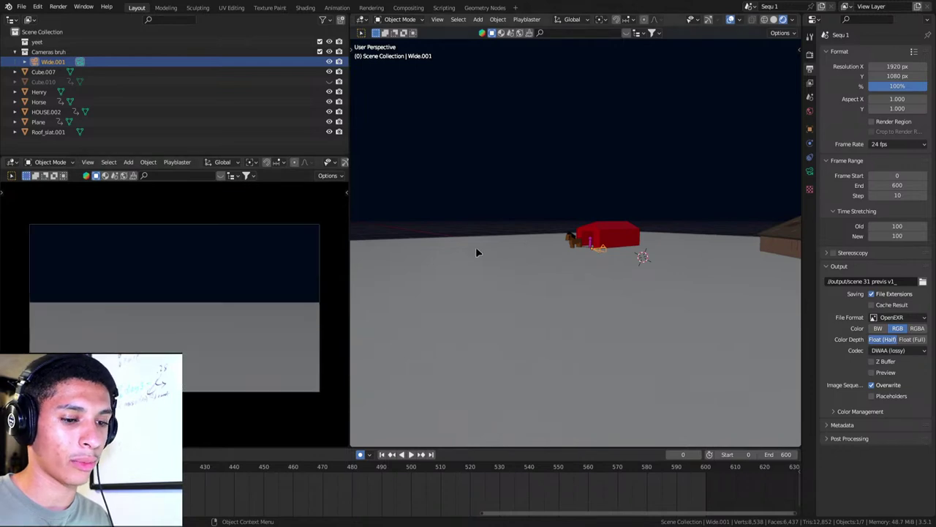
pyautogui.press('KP_0')
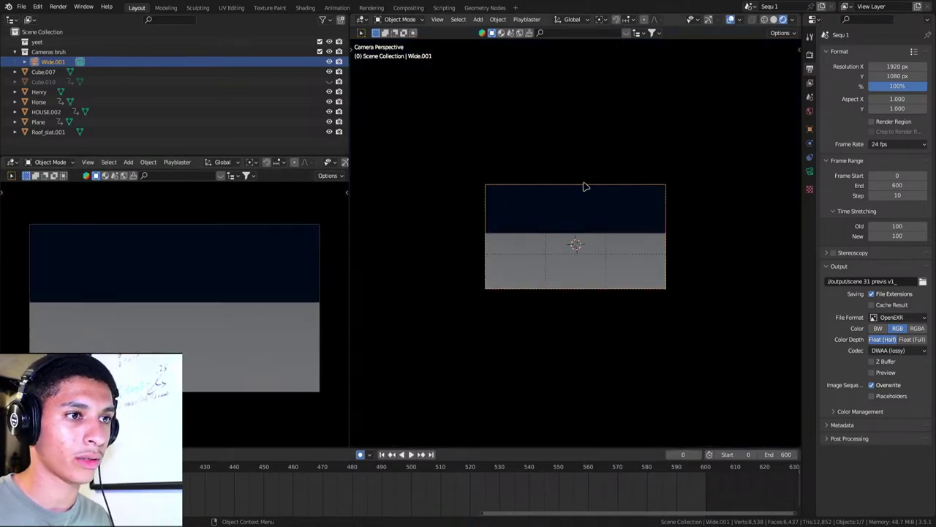
pyautogui.moveTo(585, 187); pyautogui.dragTo(539, 222, button='middle')
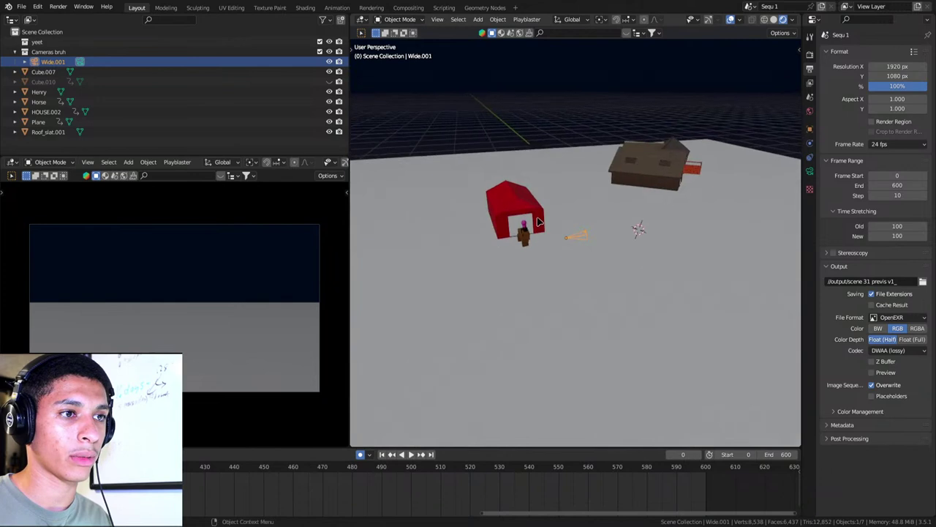
pyautogui.press('KP_0')
pyautogui.hotkey('shift', '`')
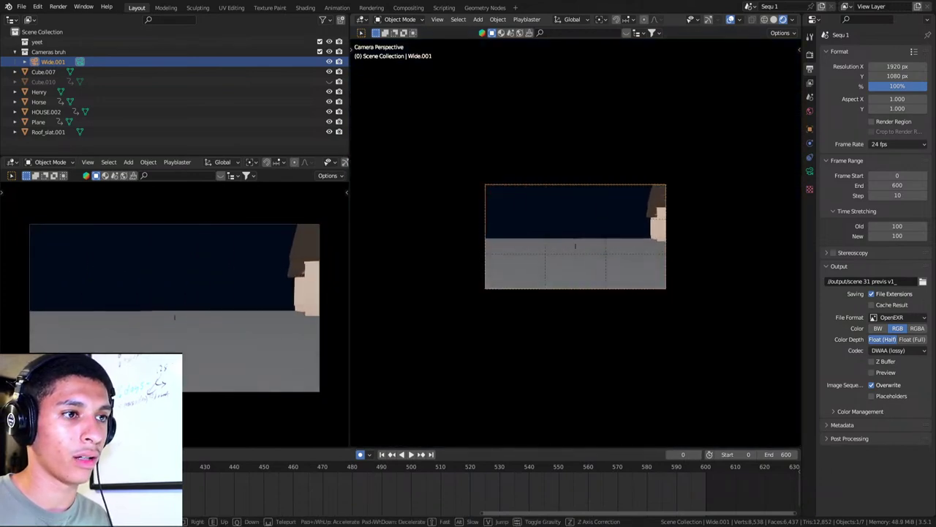
pyautogui.press('w')
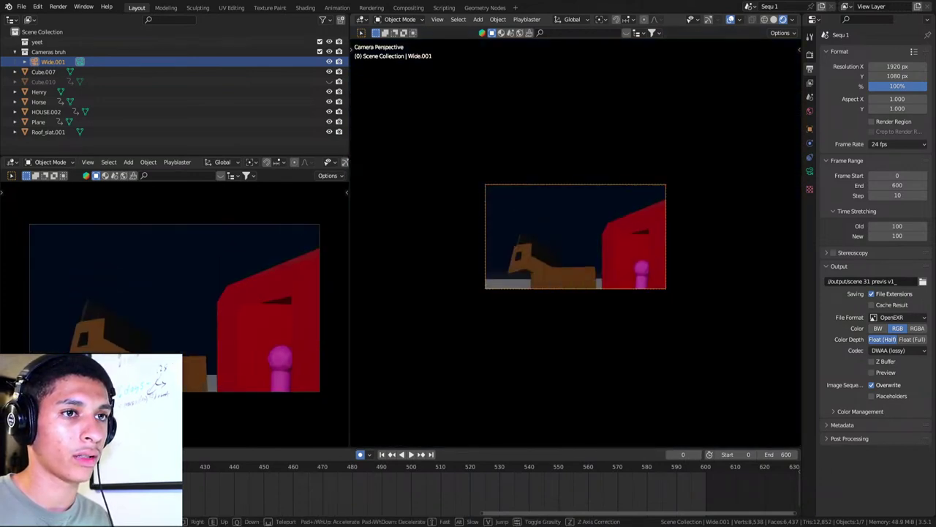
pyautogui.press('w')
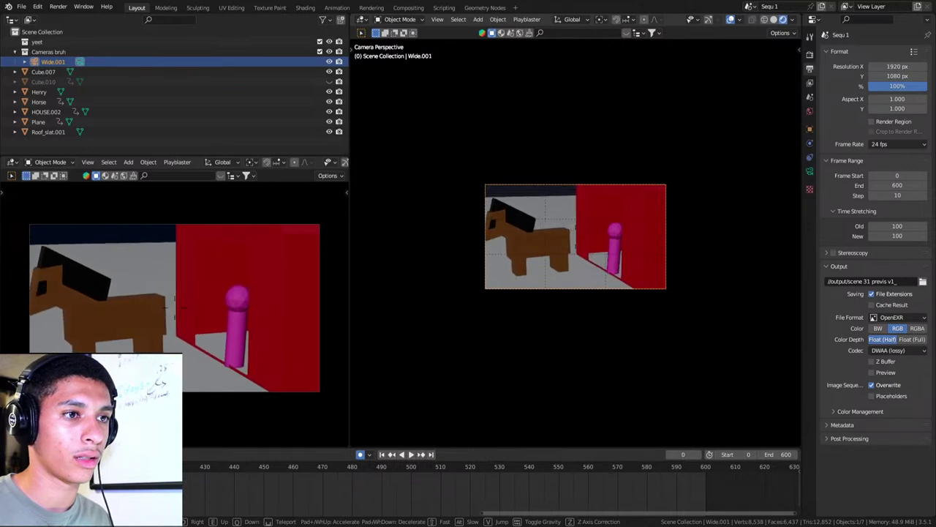
pyautogui.press('s')
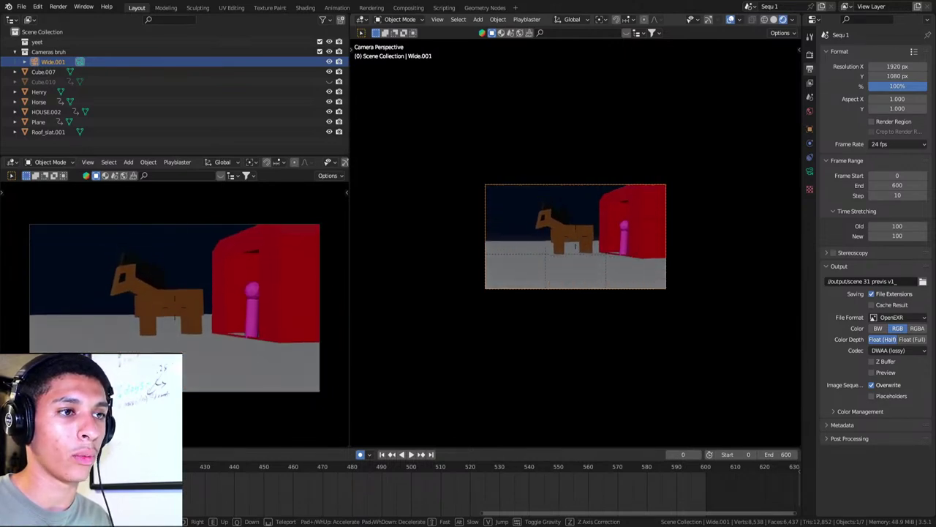
pyautogui.click(614, 245)
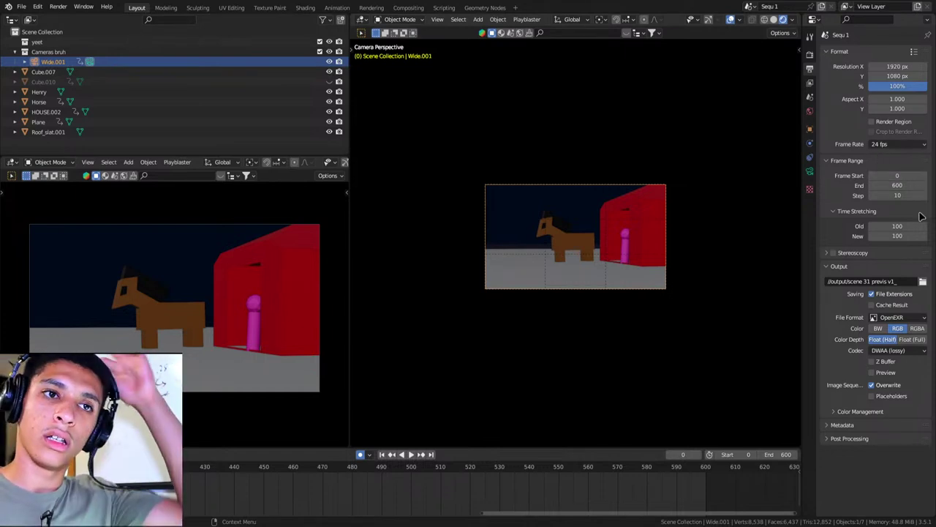
# Set the Wide.001 camera's focal length to 20 mm.
pyautogui.click(810, 171)
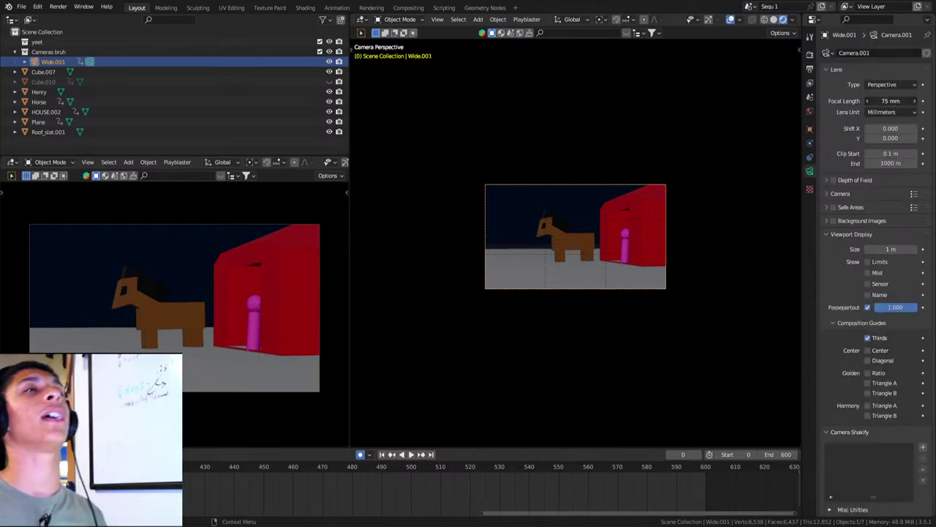
pyautogui.click(870, 101)
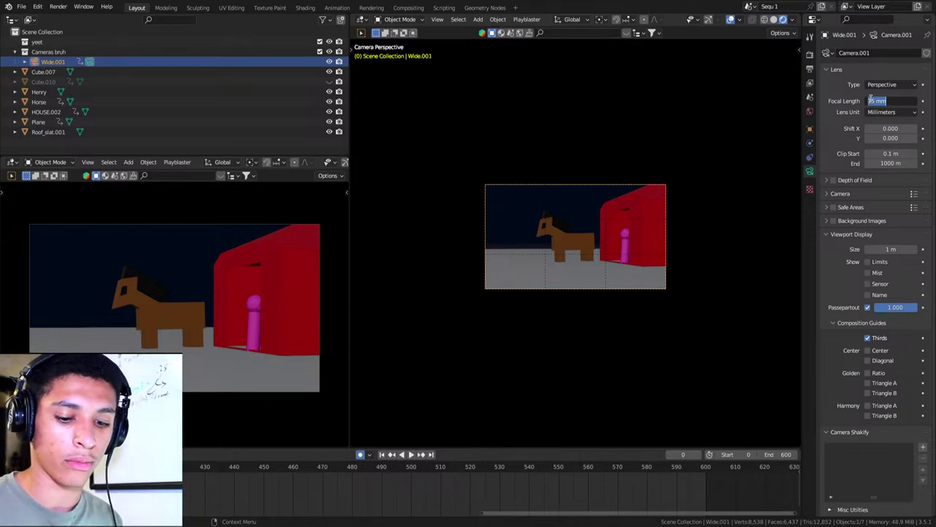
pyautogui.write('20')
pyautogui.press('Return')
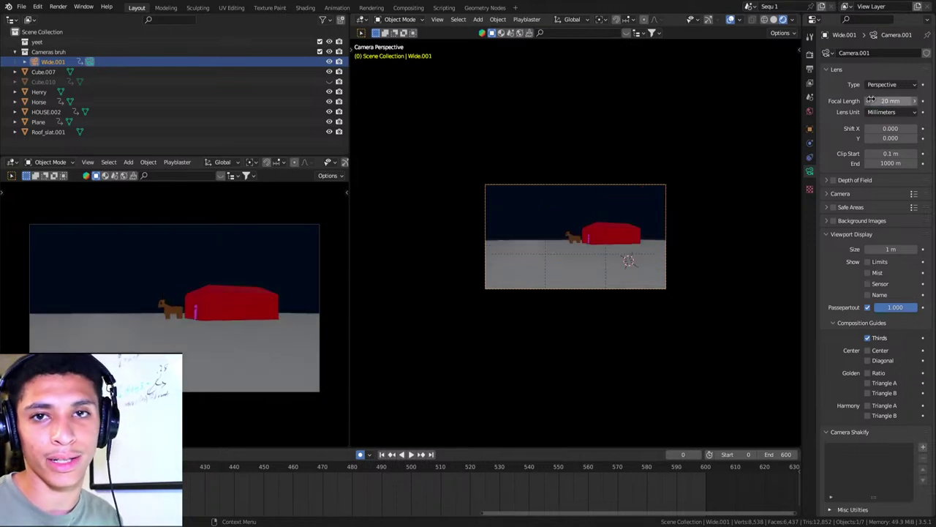
# Walk the camera in toward the horse and barn and fit the camera frame to the view.
pyautogui.hotkey('shift', '`')
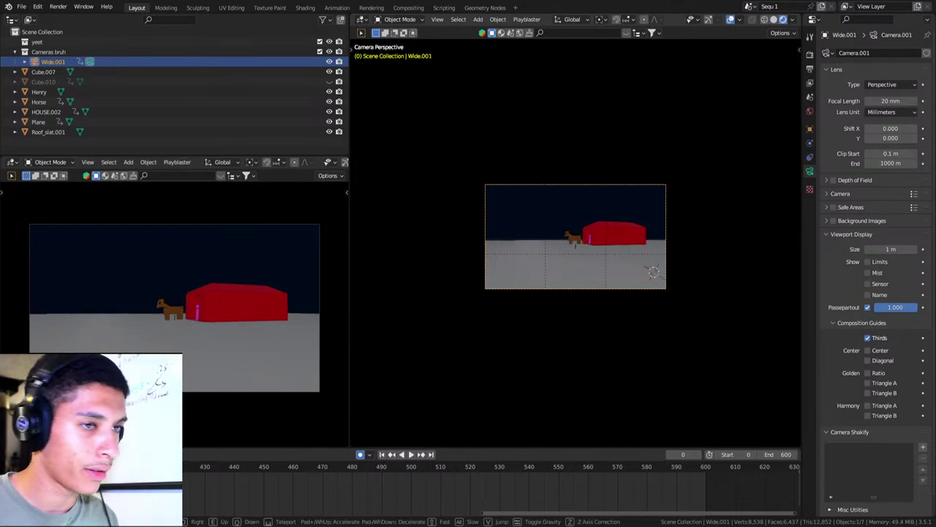
pyautogui.press('w')
pyautogui.press('w')
pyautogui.press('s')
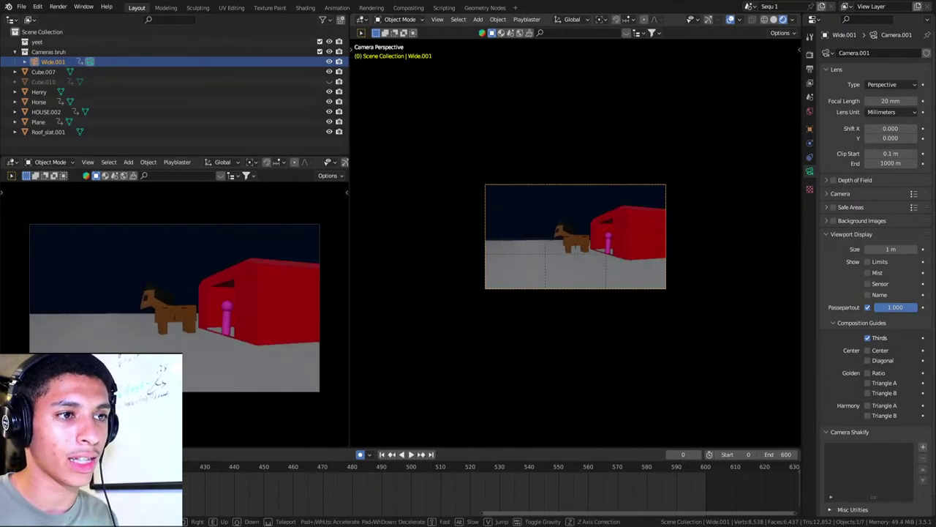
pyautogui.click(568, 241)
pyautogui.press('Home')
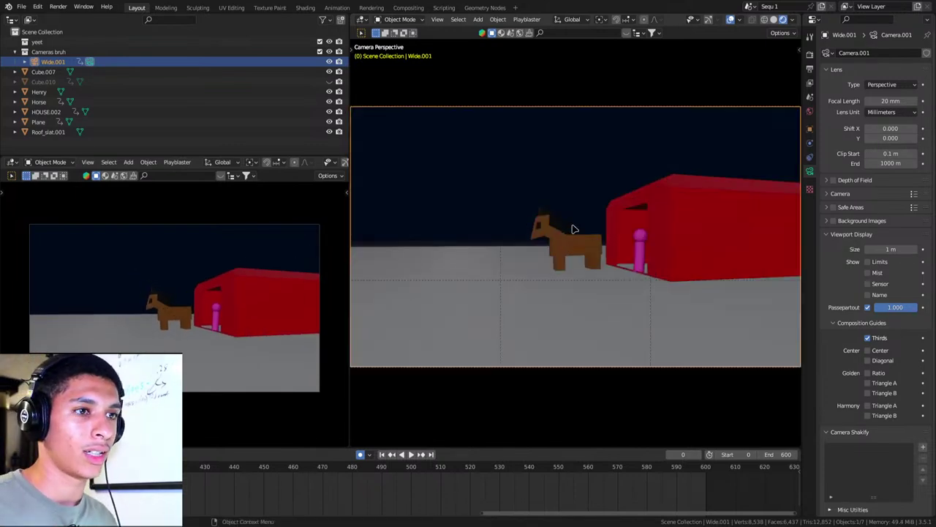
pyautogui.hotkey('ctrl', 'z')
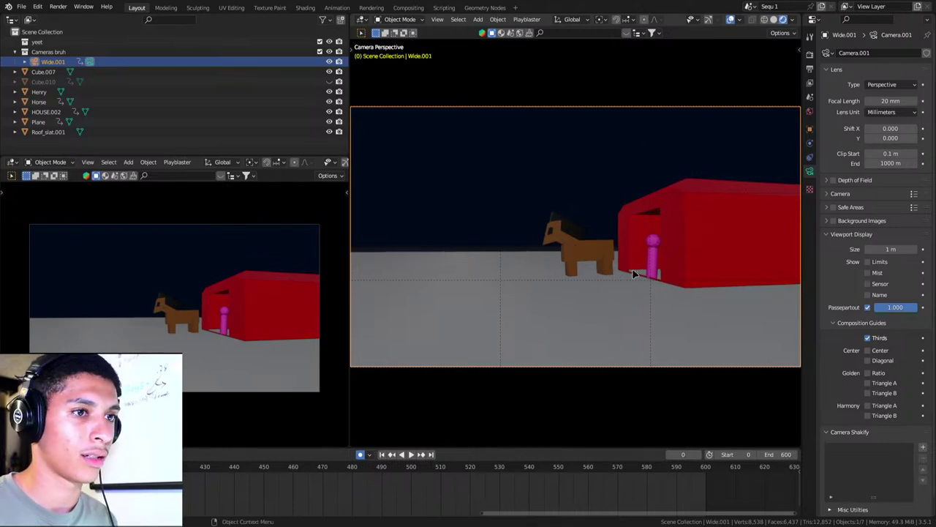
pyautogui.moveTo(637, 271); pyautogui.dragTo(586, 202, button='middle')
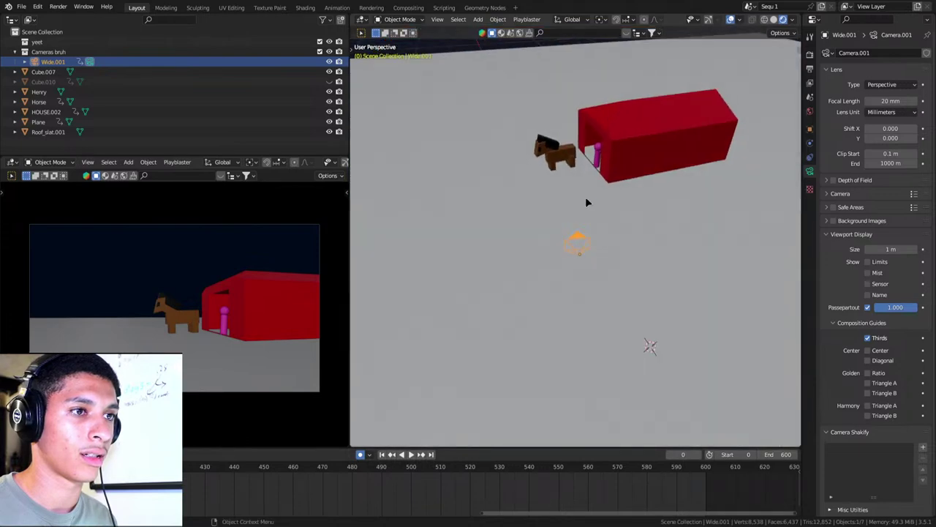
# Frame the horse in the view and scale it to a new size.
pyautogui.click(554, 156)
pyautogui.press('KP_Decimal')
pyautogui.scroll(-3, 554, 157)
pyautogui.moveTo(554, 156)
pyautogui.mouseDown(button='middle')
pyautogui.moveTo(634, 220)
pyautogui.moveTo(627, 147)
pyautogui.moveTo(630, 170)
pyautogui.mouseUp(button='middle')
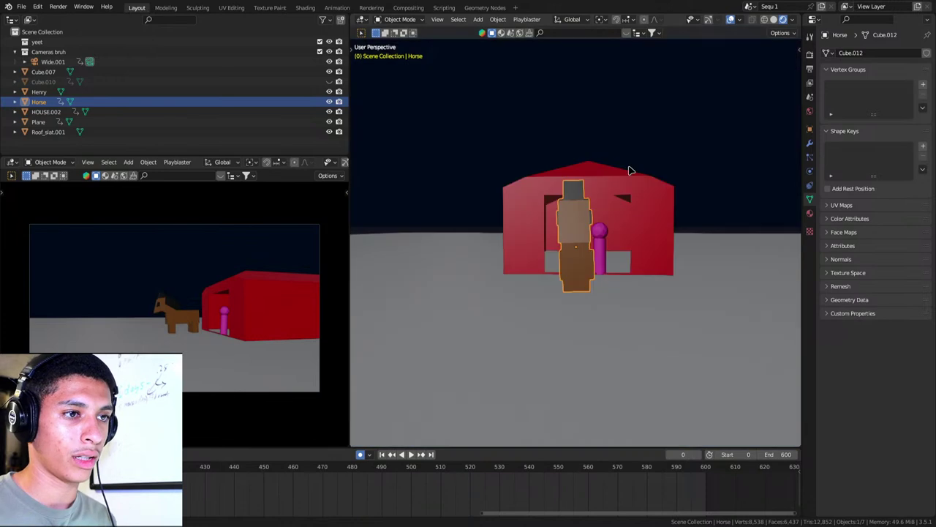
pyautogui.press('s')
pyautogui.click(700, 243)
pyautogui.moveTo(699, 240); pyautogui.dragTo(624, 265, button='middle')
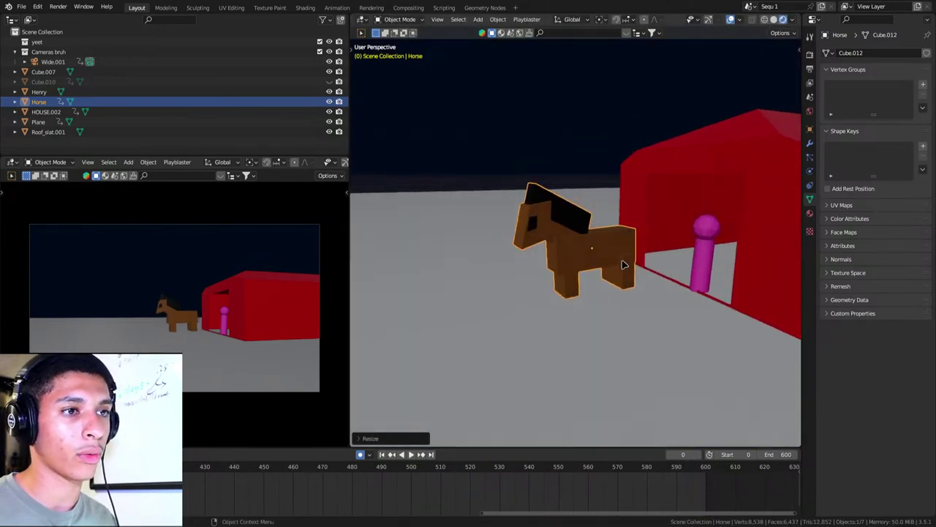
pyautogui.scroll(-5, 624, 264)
# Enlarge the barn HOUSE.002, lift it slightly, and settle it beside the horse.
pyautogui.click(664, 242)
pyautogui.press('s')
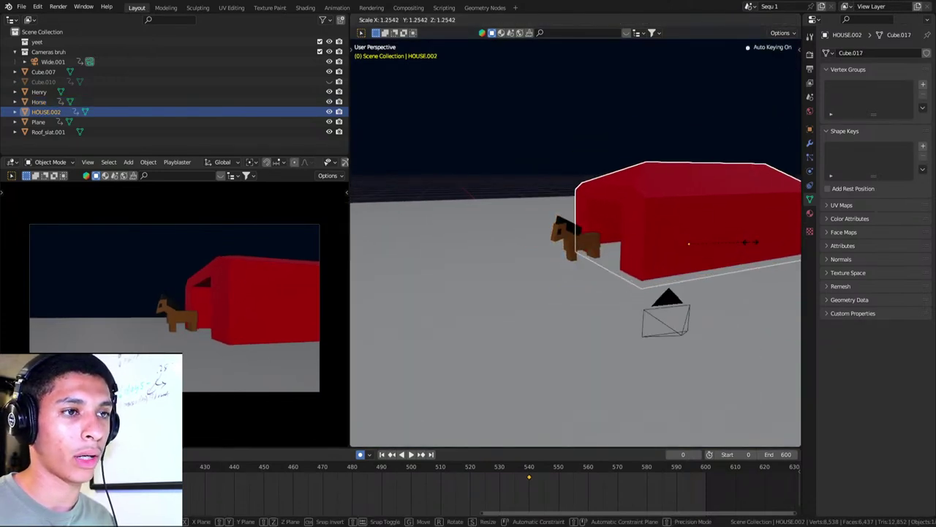
pyautogui.click(750, 241)
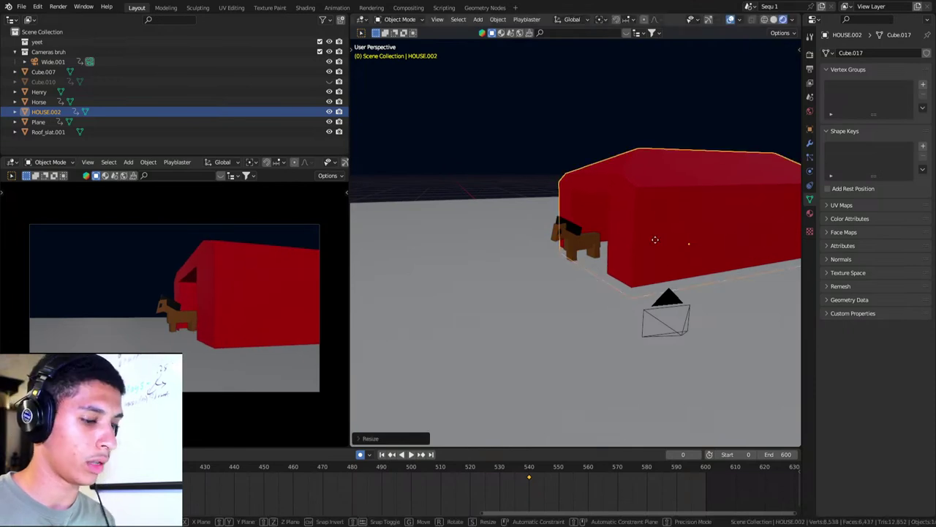
pyautogui.press('z')
pyautogui.click(652, 218)
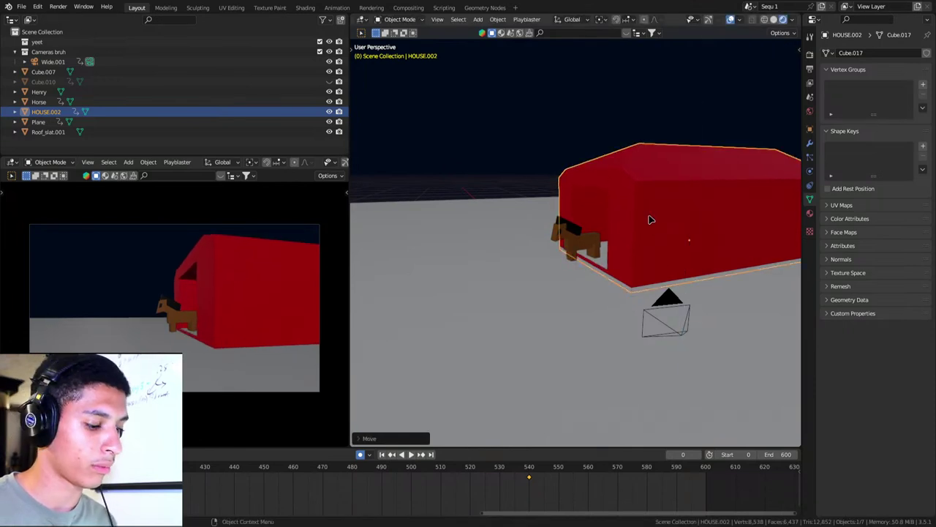
pyautogui.press('g')
pyautogui.click(545, 388)
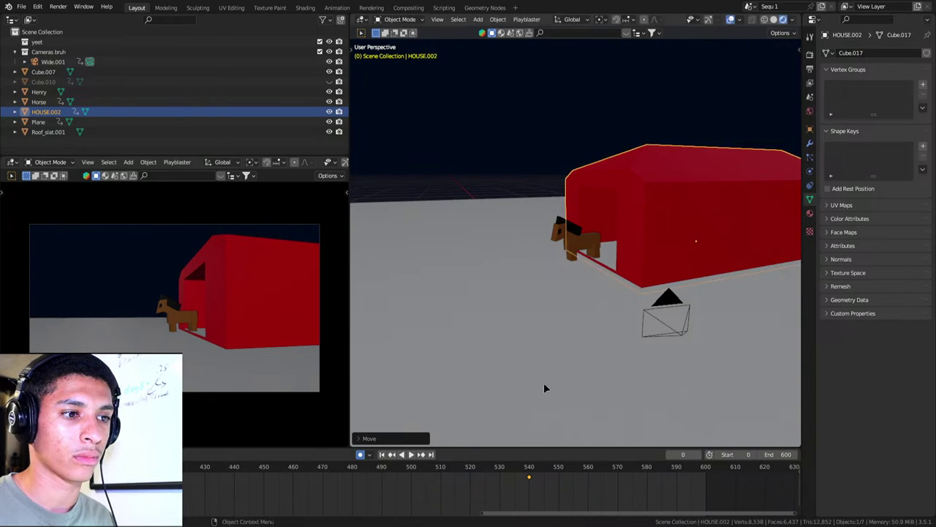
pyautogui.click(532, 481)
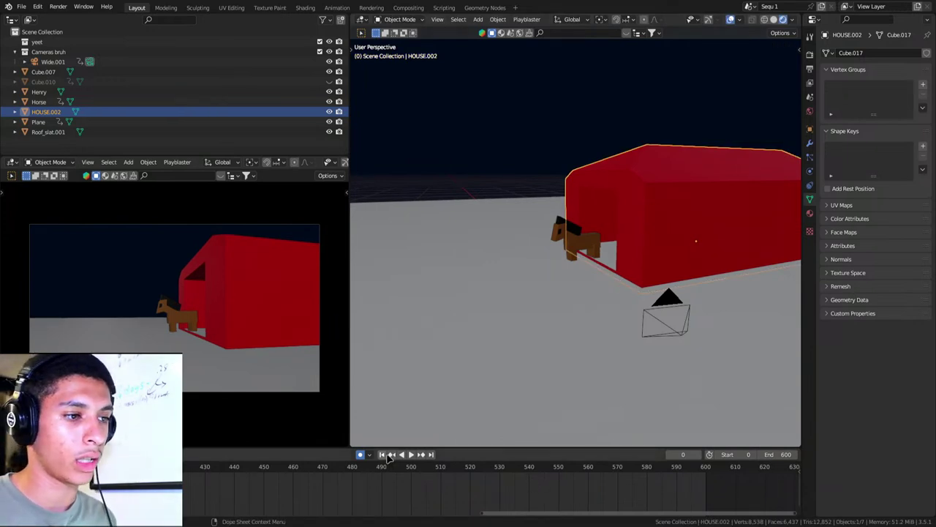
# Save scene 32 v1.blend, then orbit toward the barn entrance and select Henry.
pyautogui.hotkey('ctrl', 's')
pyautogui.scroll(-5, 490, 501)
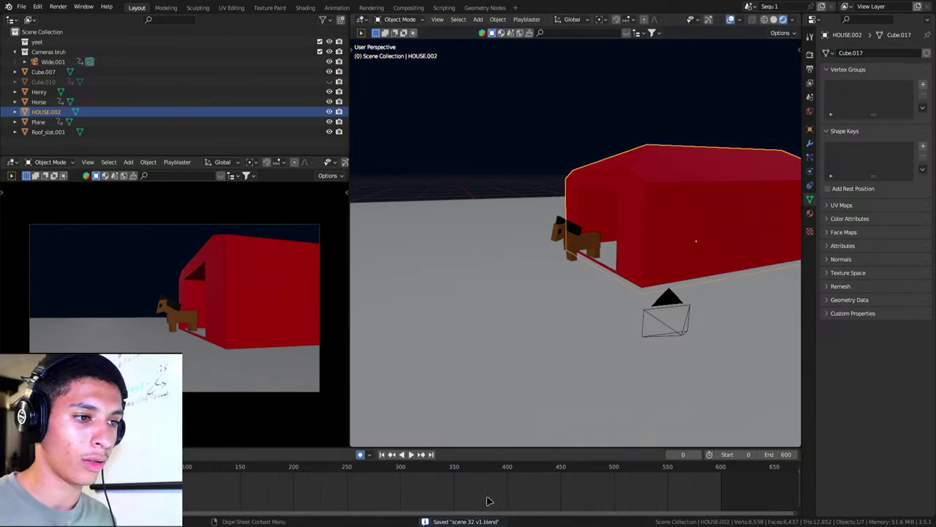
pyautogui.moveTo(481, 327); pyautogui.dragTo(654, 247, button='middle')
pyautogui.scroll(5, 629, 227)
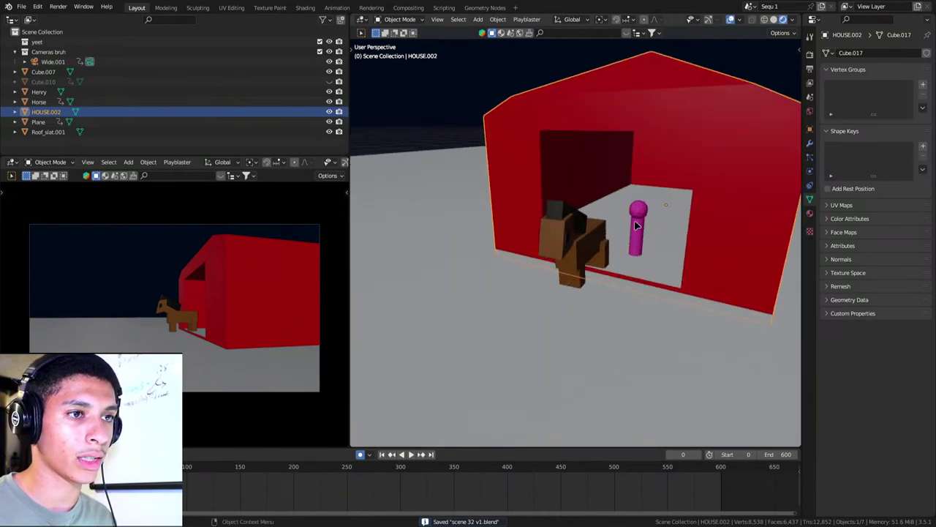
pyautogui.click(636, 226)
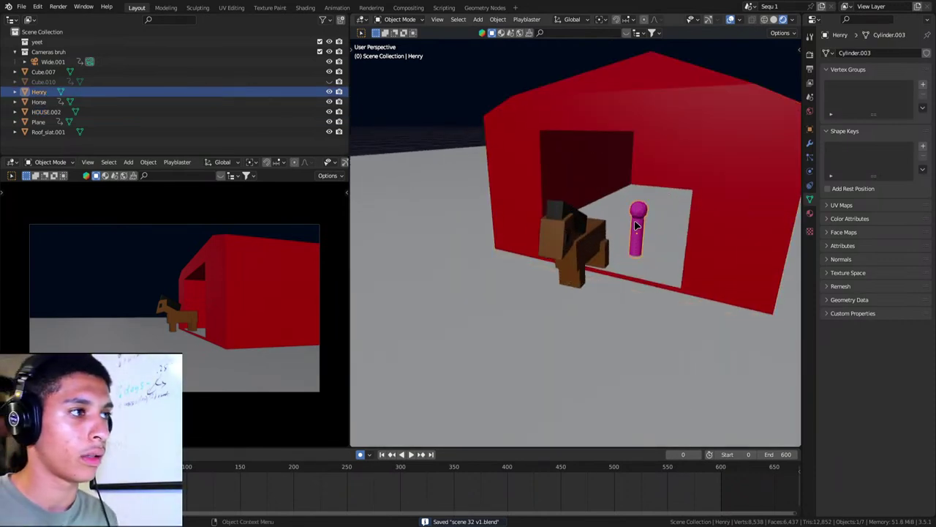
pyautogui.scroll(-4, 641, 250)
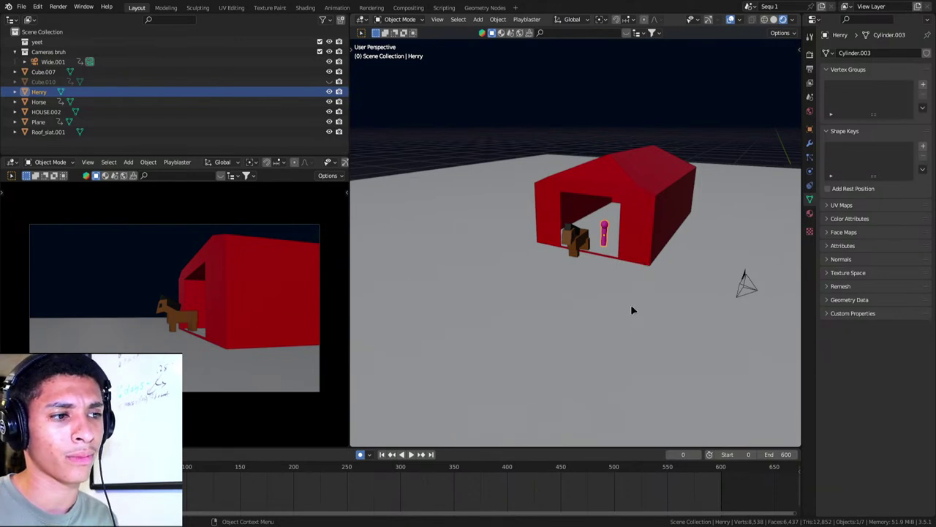
# Give the ground plane a new green material and save the scene.
pyautogui.click(644, 330)
pyautogui.click(810, 215)
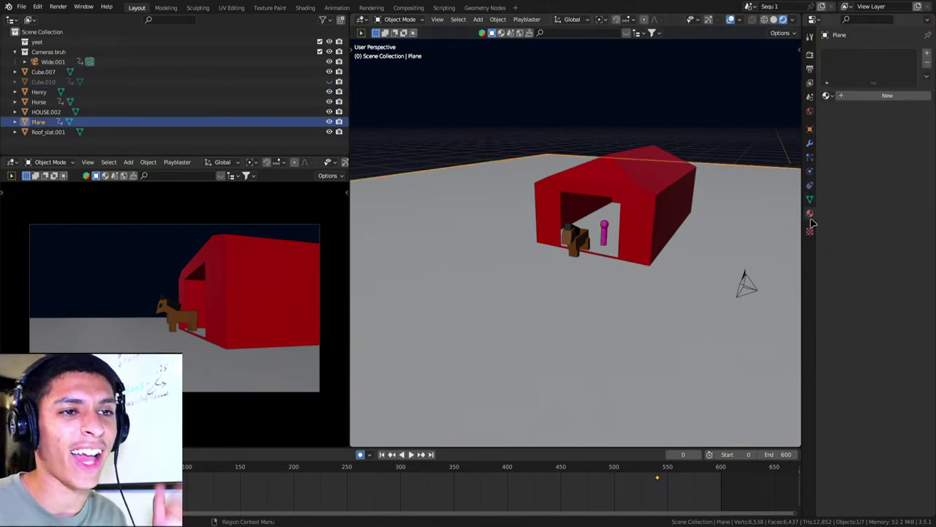
pyautogui.click(868, 96)
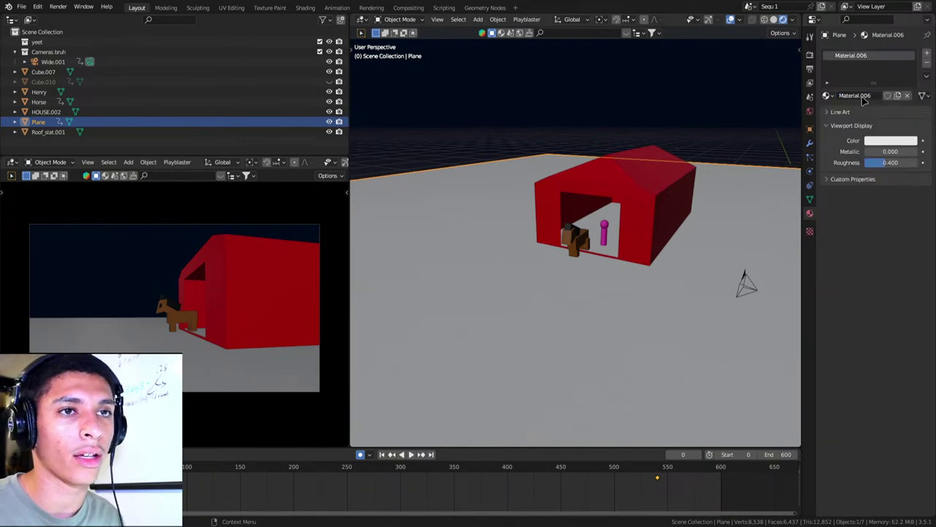
pyautogui.click(887, 140)
pyautogui.click(846, 178)
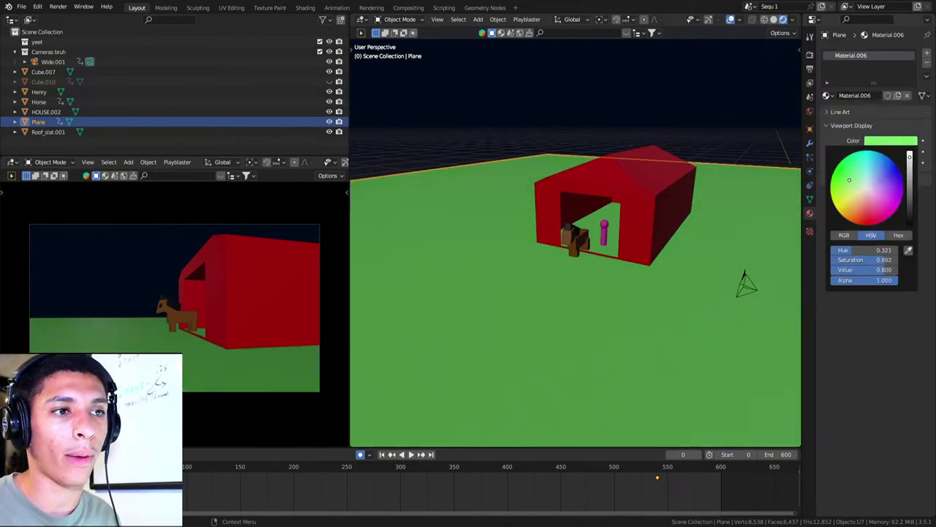
pyautogui.hotkey('ctrl', 's')
# Walk the scene camera so the barn and horse sit further right in the shot.
pyautogui.press('KP_0')
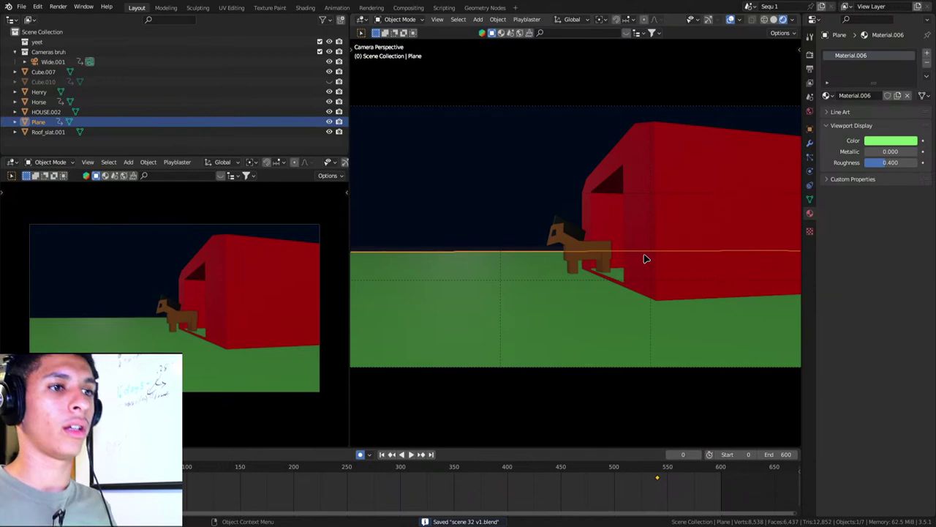
pyautogui.hotkey('shift', '`')
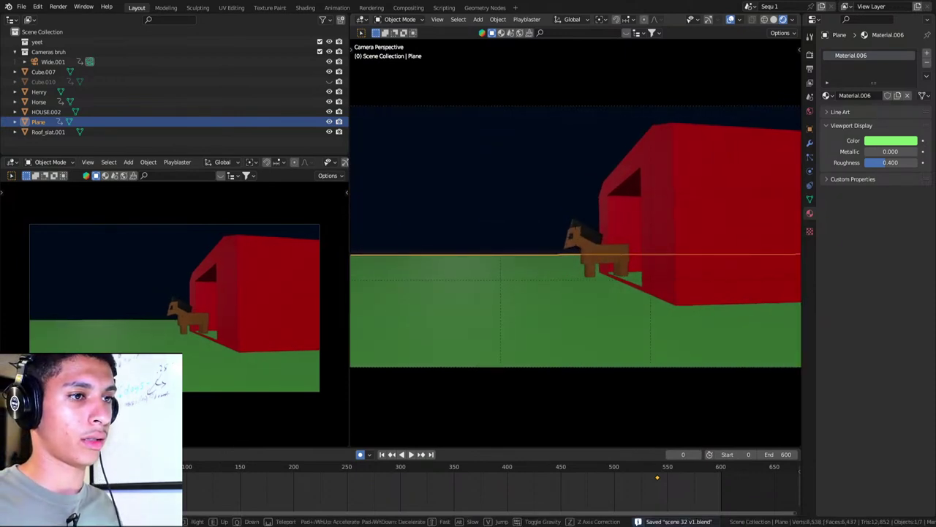
pyautogui.click(629, 255)
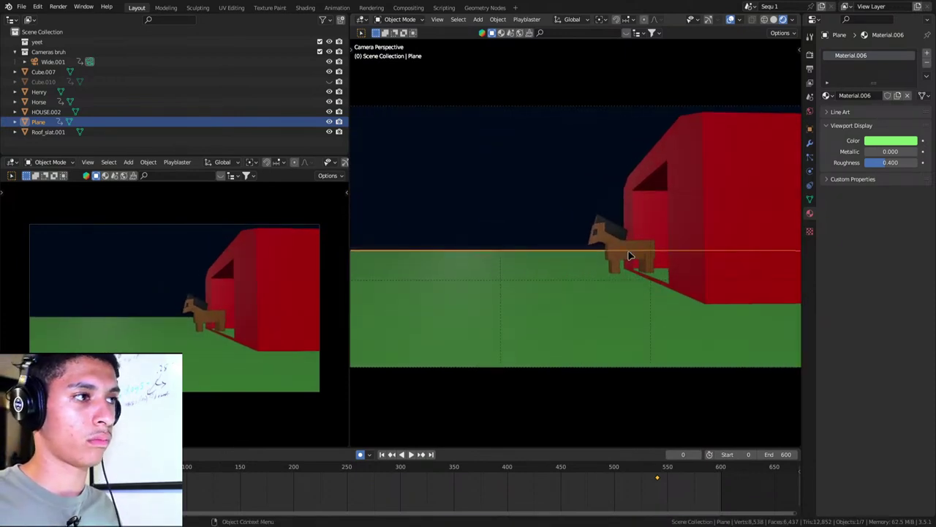
pyautogui.click(638, 242)
pyautogui.moveTo(638, 242)
pyautogui.mouseDown(button='middle')
pyautogui.moveTo(673, 291)
pyautogui.moveTo(564, 212)
pyautogui.moveTo(466, 190)
pyautogui.moveTo(477, 222)
pyautogui.mouseUp(button='middle')
# Place Henry beside the horse at the doorway and turn him around the Z axis.
pyautogui.click(379, 209)
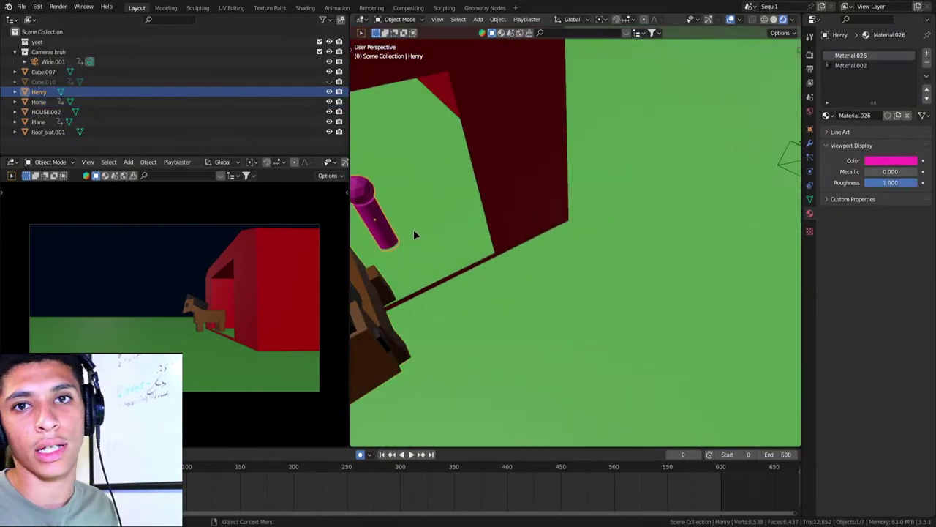
pyautogui.press('g')
pyautogui.click(490, 295)
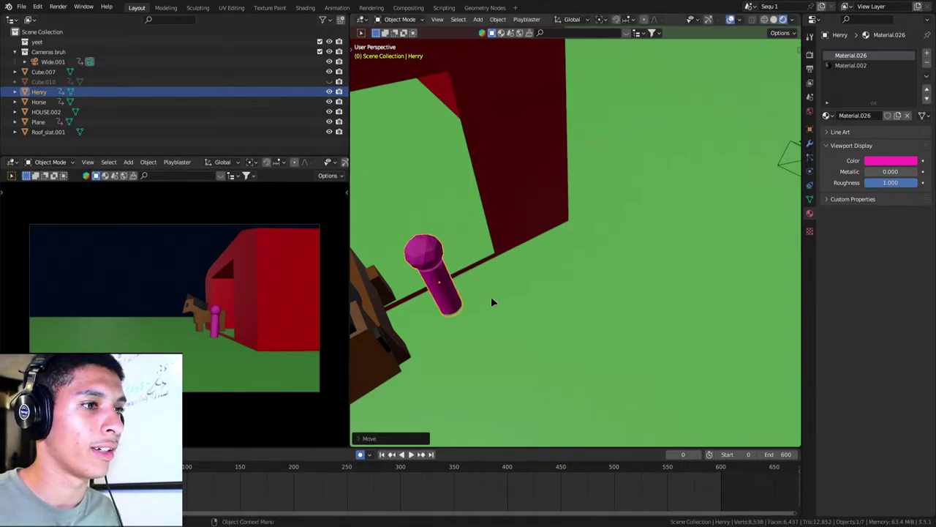
pyautogui.moveTo(490, 293); pyautogui.dragTo(662, 250, button='middle')
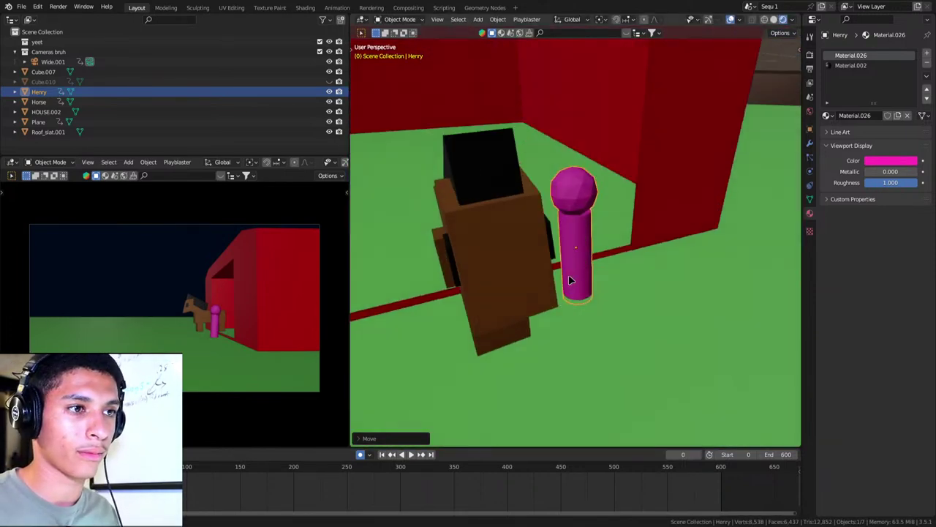
pyautogui.press('r')
pyautogui.press('z')
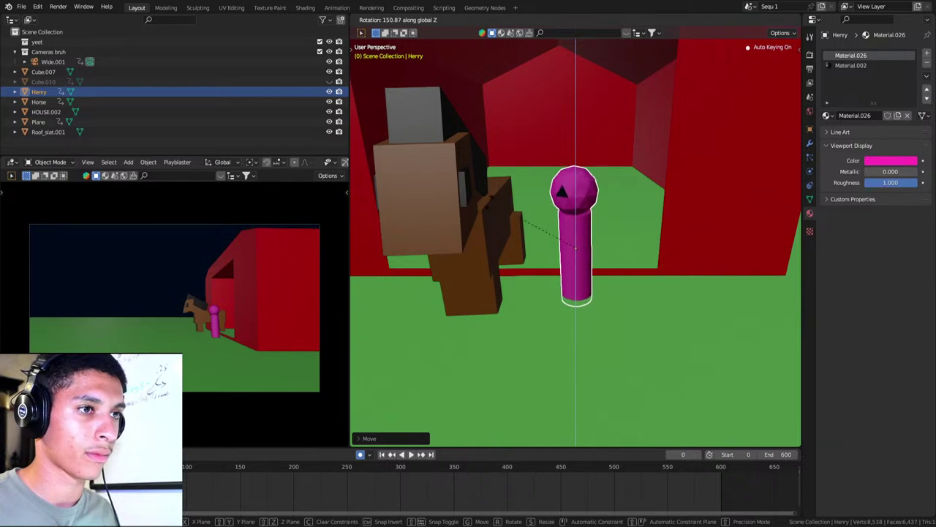
pyautogui.click(426, 226)
pyautogui.moveTo(427, 226)
pyautogui.mouseDown(button='middle')
pyautogui.moveTo(569, 221)
pyautogui.moveTo(540, 222)
pyautogui.mouseUp(button='middle')
pyautogui.press('g')
pyautogui.hotkey('shift', 'z')
pyautogui.click(569, 220)
pyautogui.scroll(-5, 556, 220)
# Move the horse, then Henry, deeper into the barn along the Y axis.
pyautogui.click(540, 221)
pyautogui.press('g')
pyautogui.press('y')
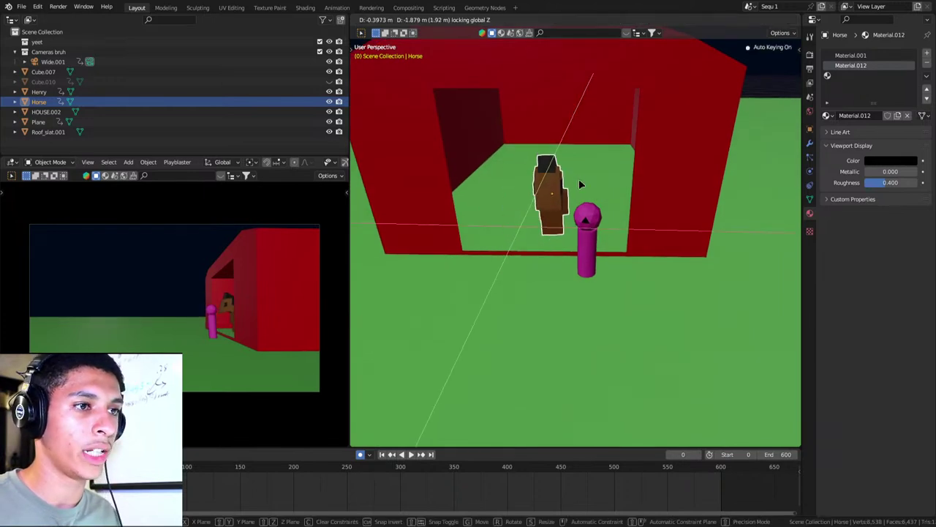
pyautogui.click(569, 192)
pyautogui.press('g')
pyautogui.press('y')
pyautogui.click(561, 182)
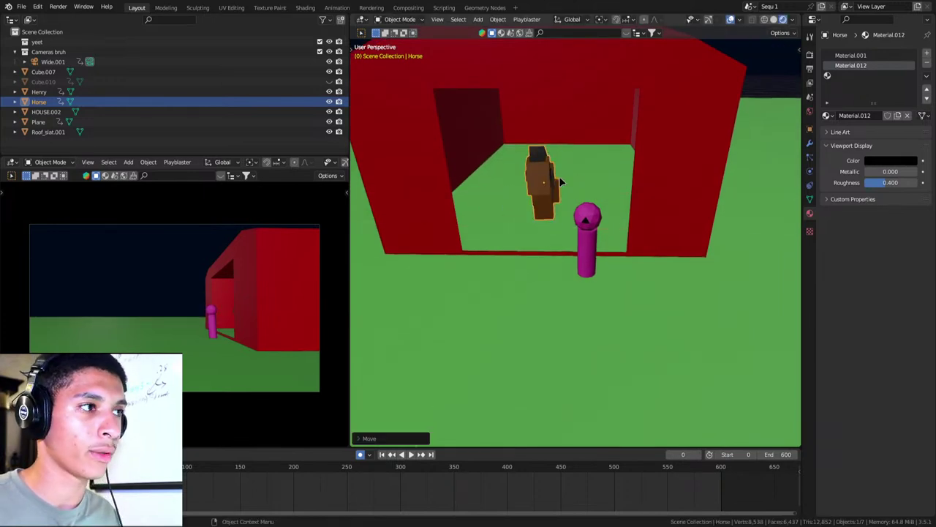
pyautogui.click(587, 219)
pyautogui.press('g')
pyautogui.press('y')
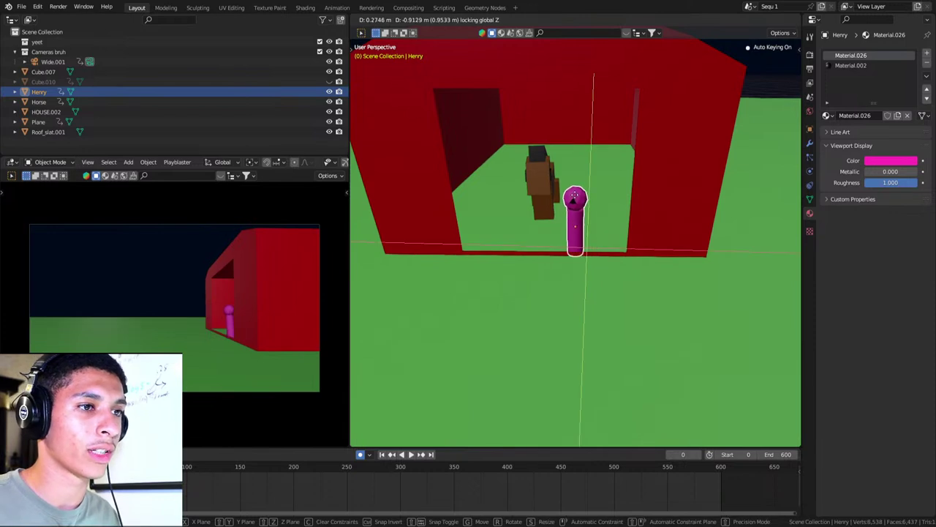
pyautogui.click(574, 196)
# Walk the scene camera closer to the barn to reframe the shot.
pyautogui.press('KP_0')
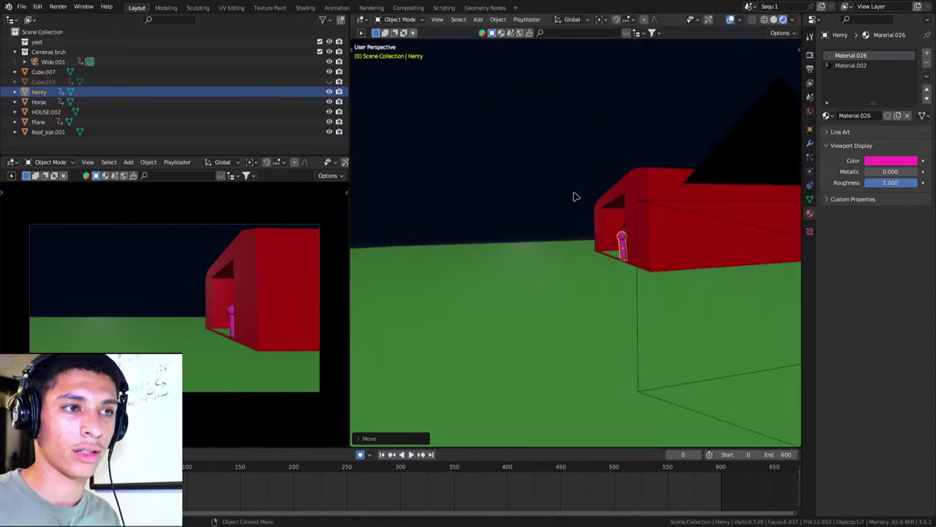
pyautogui.hotkey('shift', '`')
pyautogui.press('s')
pyautogui.press('s')
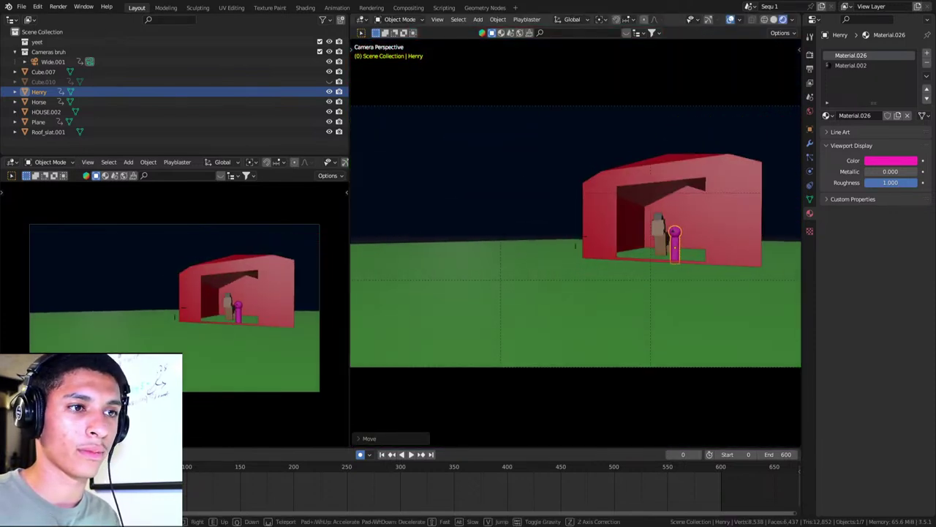
pyautogui.press('w')
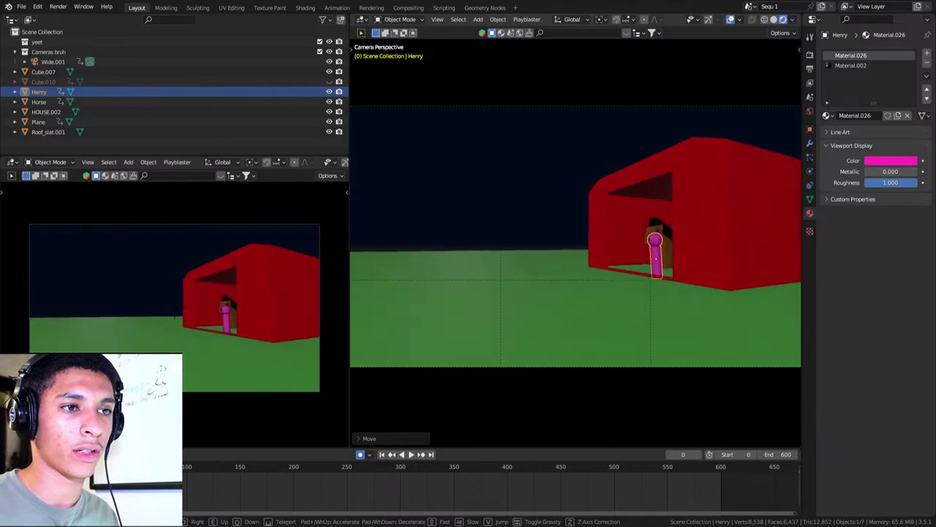
pyautogui.click(579, 182)
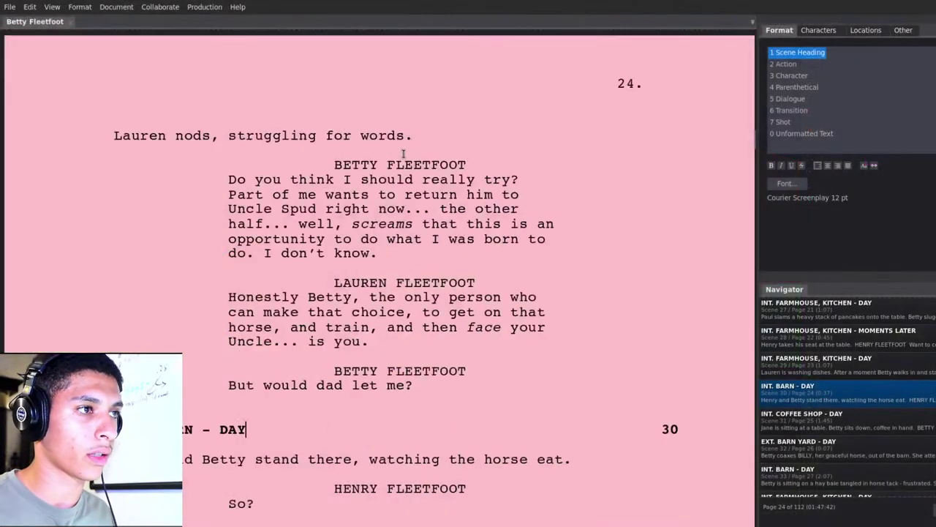
# Scroll the screenplay down to the scene 32 heading, EXT. BARN YARD - DAY.
pyautogui.scroll(5, 403, 153)
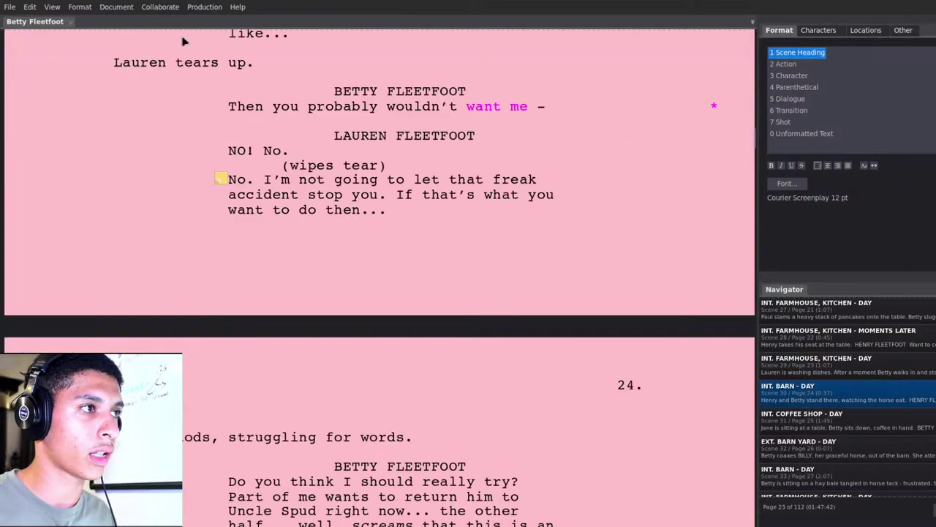
pyautogui.scroll(-3, 435, 150)
pyautogui.scroll(-8, 435, 151)
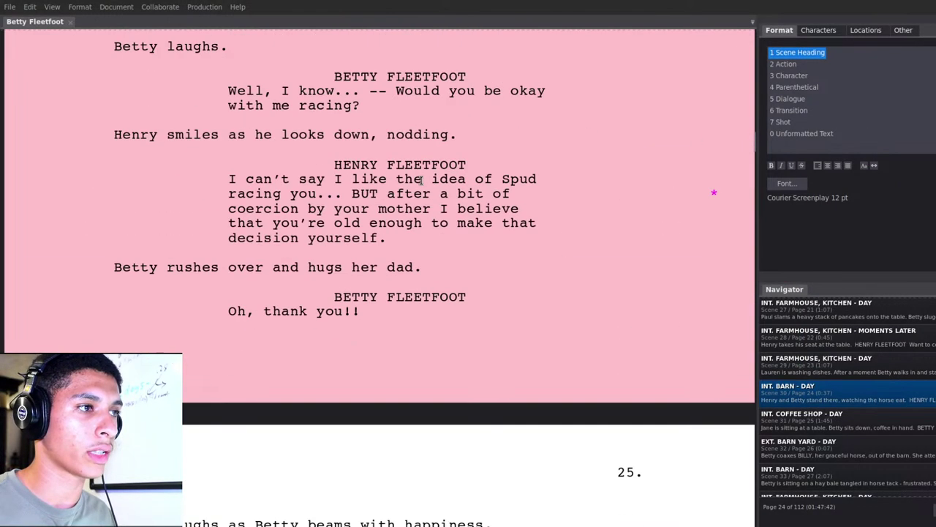
pyautogui.scroll(-3, 359, 215)
pyautogui.scroll(-5, 354, 219)
pyautogui.scroll(-3, 358, 219)
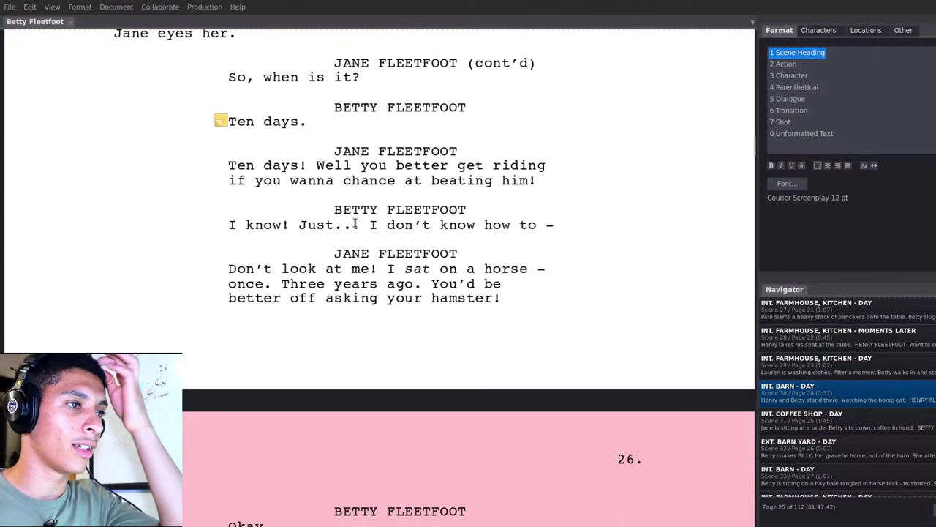
pyautogui.scroll(-3, 358, 220)
pyautogui.scroll(-4, 358, 217)
pyautogui.scroll(-6, 349, 222)
pyautogui.scroll(1, 345, 219)
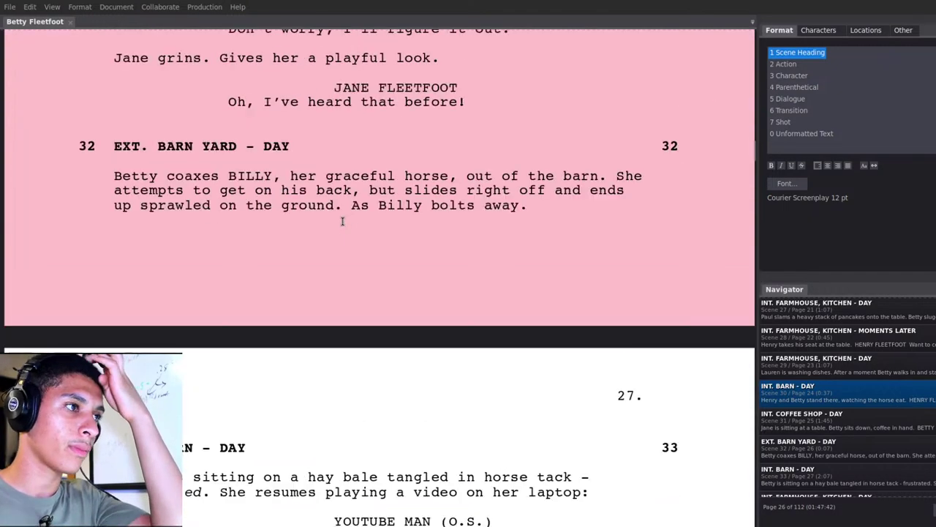
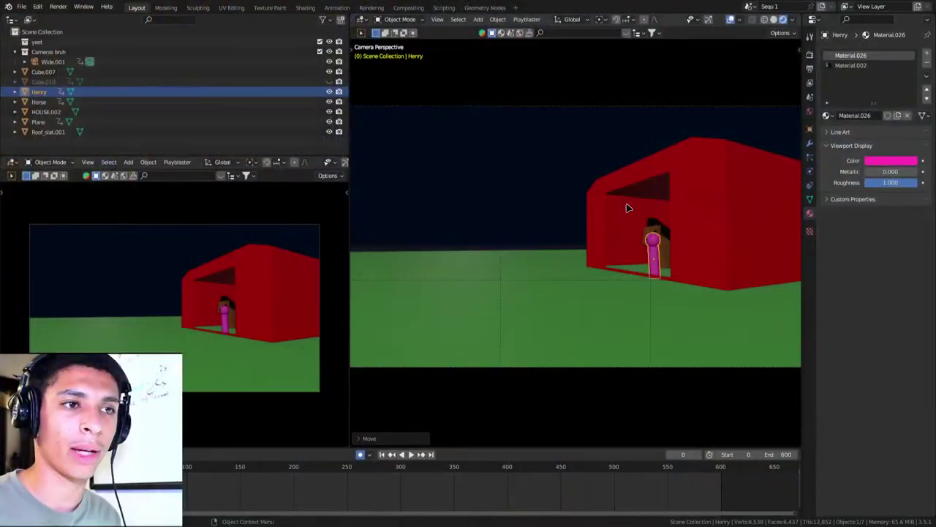
# Walk the camera back and turn it so the red barn sits at the right edge of the shot.
pyautogui.hotkey('shift', '`')
pyautogui.press('s')
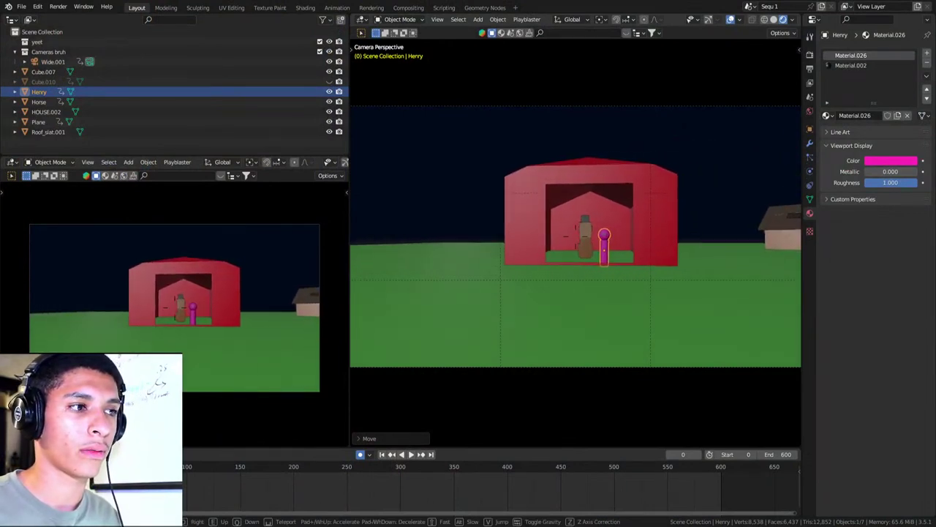
pyautogui.press('a')
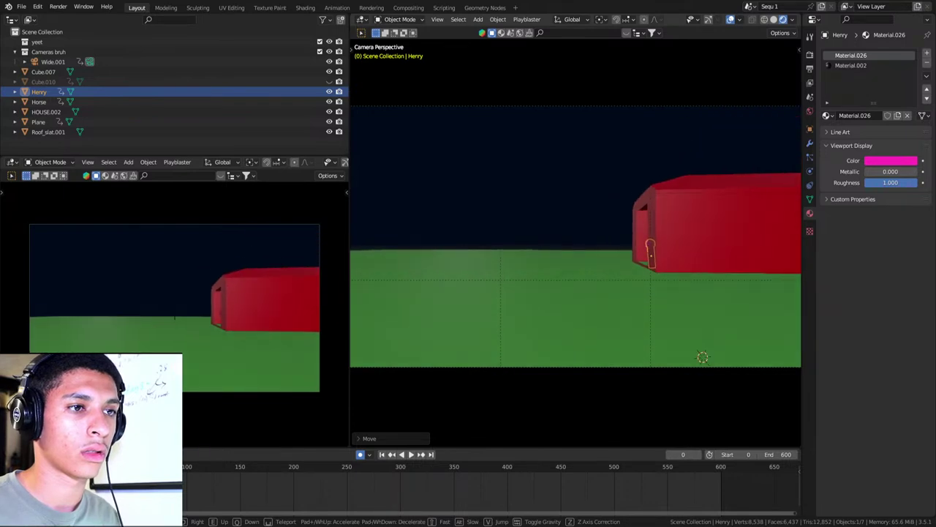
pyautogui.press('Return')
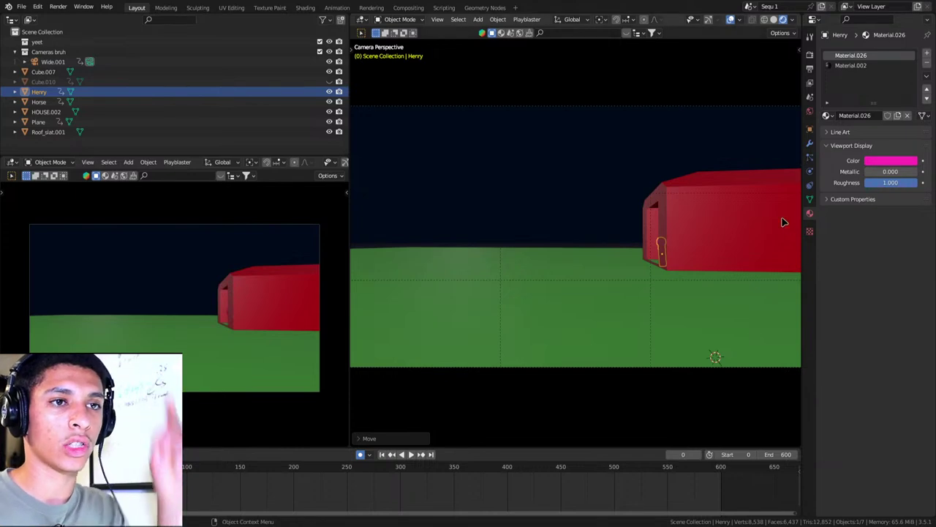
pyautogui.click(721, 107)
pyautogui.write('8')
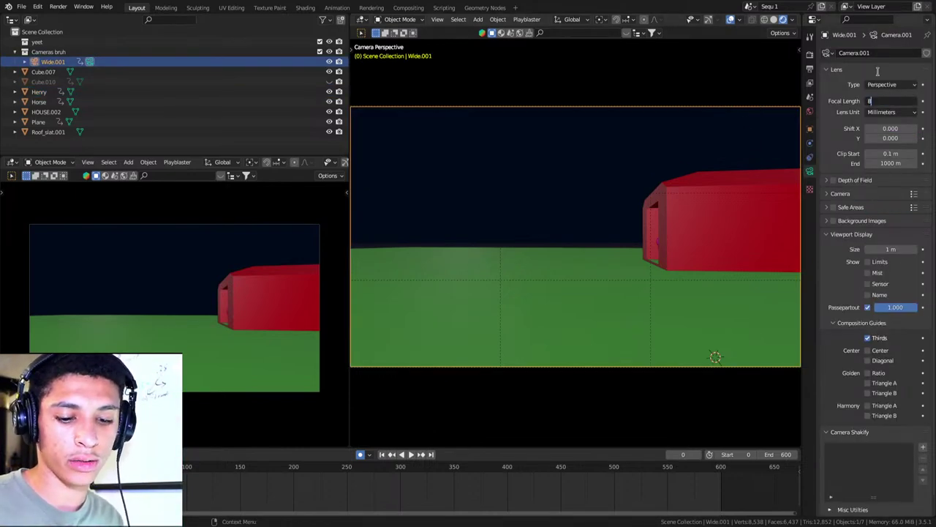
# Give Wide.001 an 80 mm focal length and walk-aim it to frame the barn's corner at right.
pyautogui.write('0')
pyautogui.press('Return')
pyautogui.hotkey('shift', '`')
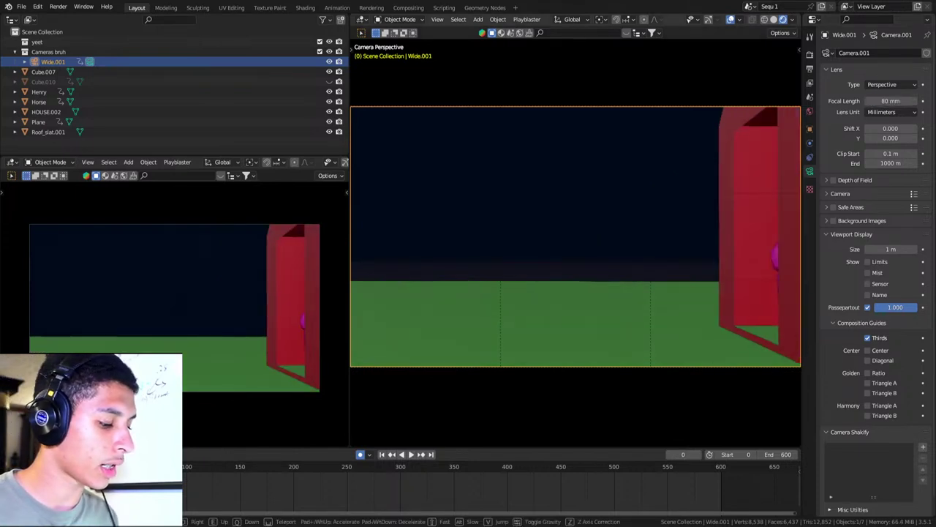
pyautogui.press('s')
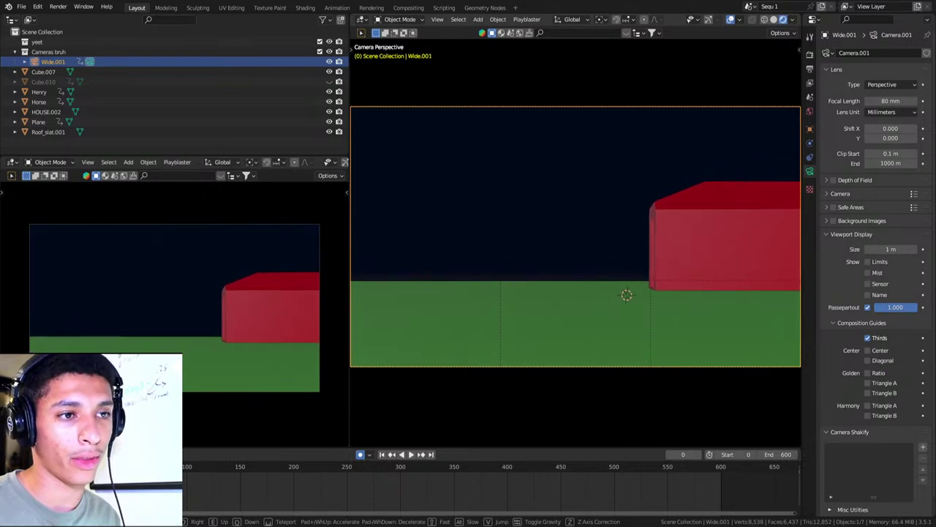
pyautogui.click(613, 265)
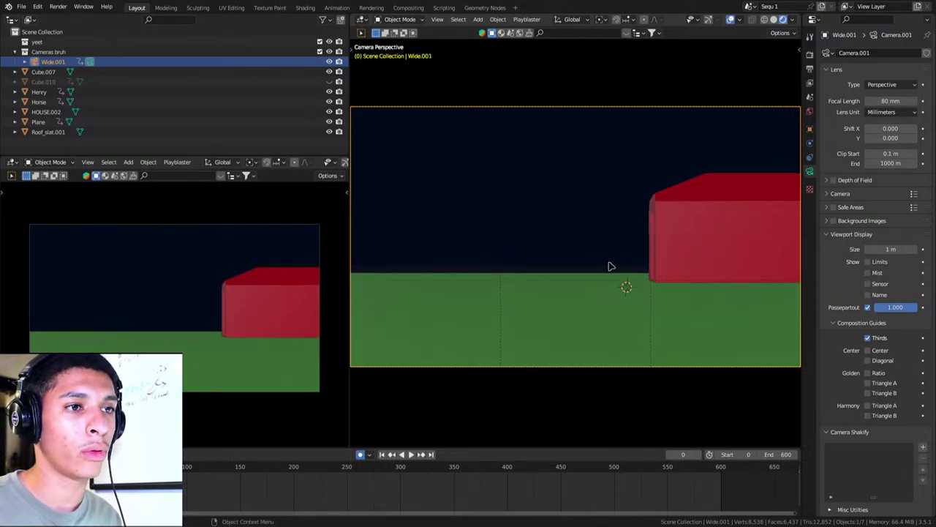
pyautogui.scroll(2, 614, 258)
pyautogui.scroll(-3, 614, 258)
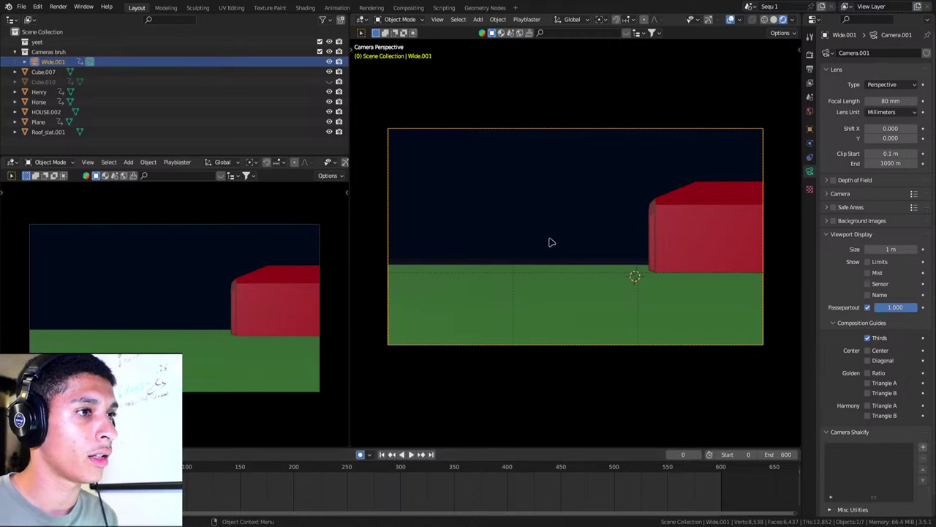
pyautogui.scroll(1, 635, 483)
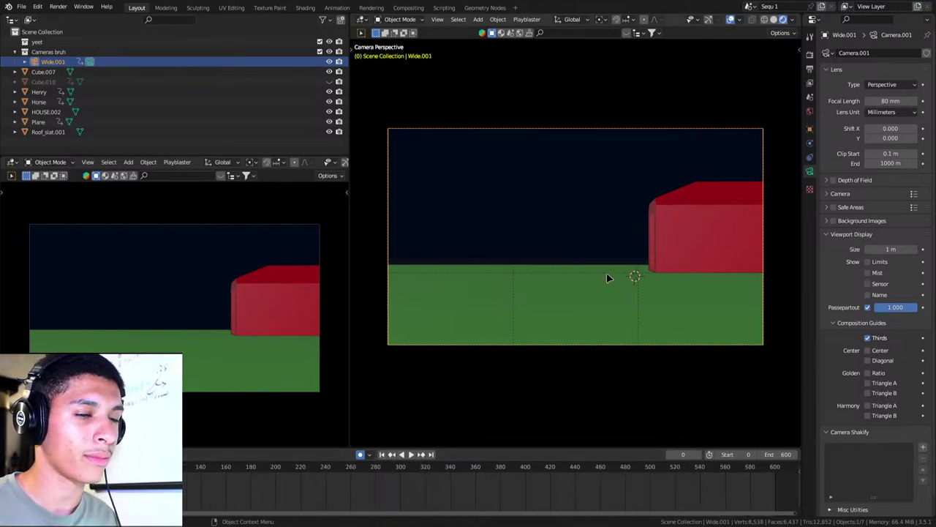
pyautogui.click(607, 277)
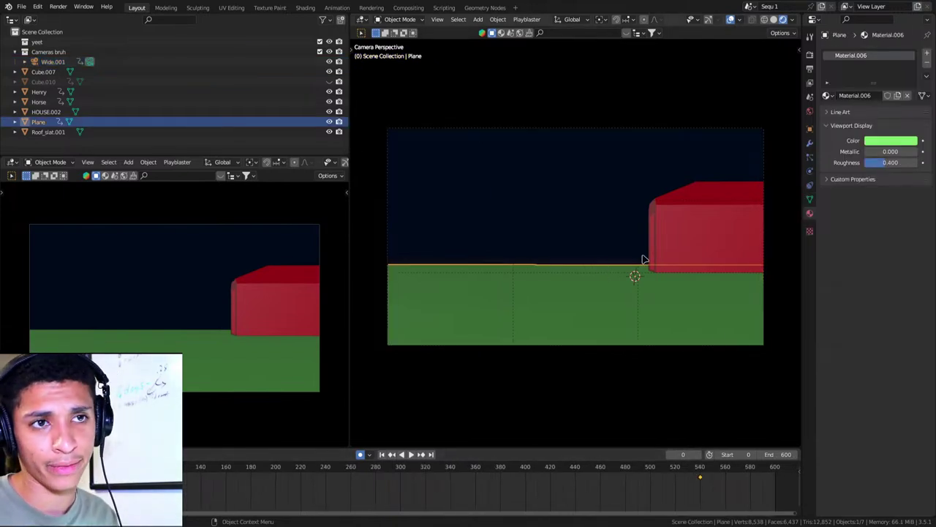
# Leave camera view and orbit to face the barn's doorway, selecting Henry.
pyautogui.click(676, 218)
pyautogui.press('KP_Decimal')
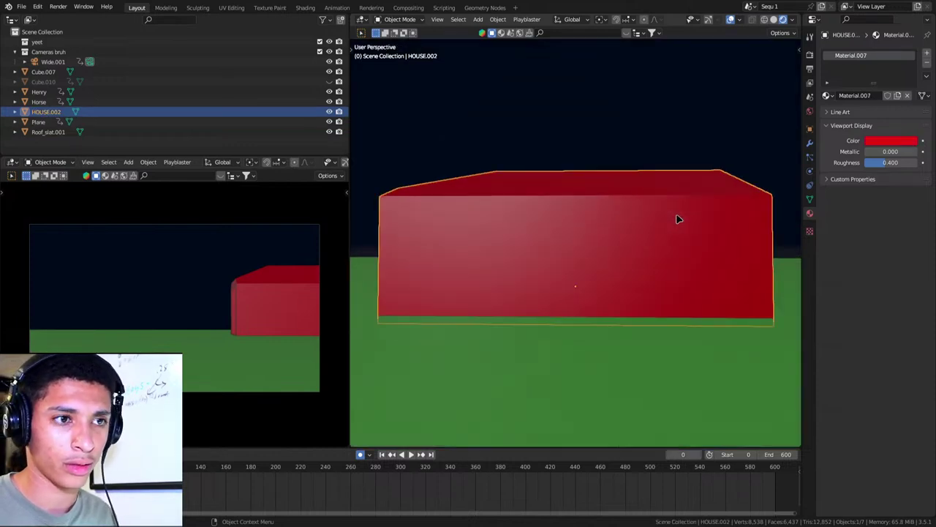
pyautogui.scroll(-3, 677, 217)
pyautogui.moveTo(677, 218); pyautogui.dragTo(598, 266, button='middle')
pyautogui.scroll(5, 599, 266)
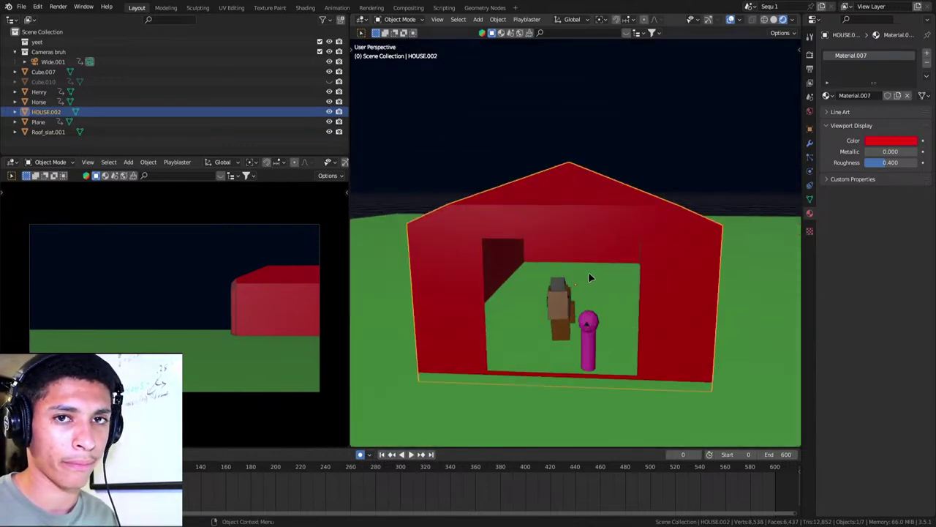
pyautogui.click(591, 335)
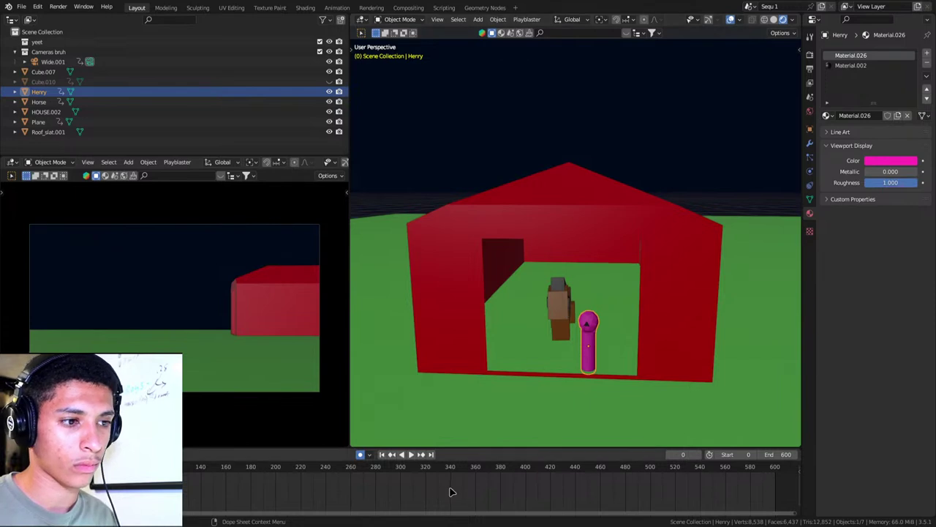
# Set the animation end frame to 100 and save as scene 32 v1.blend.
pyautogui.moveTo(451, 492); pyautogui.dragTo(698, 489, button='middle')
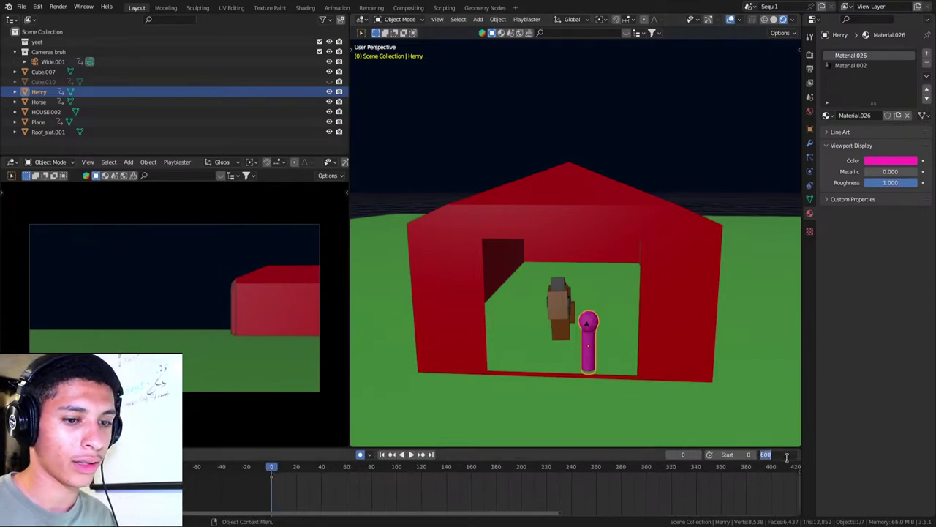
pyautogui.write('10')
pyautogui.press('Return')
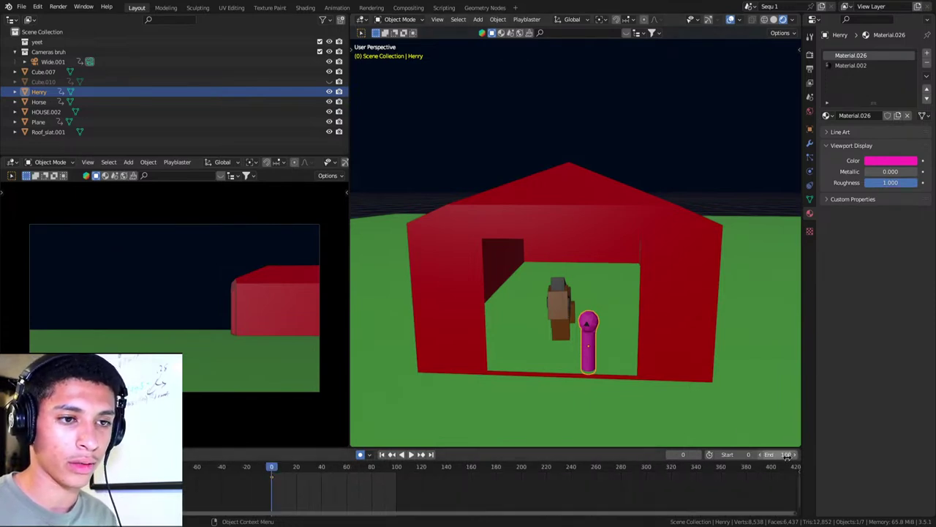
pyautogui.hotkey('ctrl', 's')
pyautogui.scroll(2, 289, 477)
pyautogui.scroll(2, 285, 476)
pyautogui.scroll(2, 284, 476)
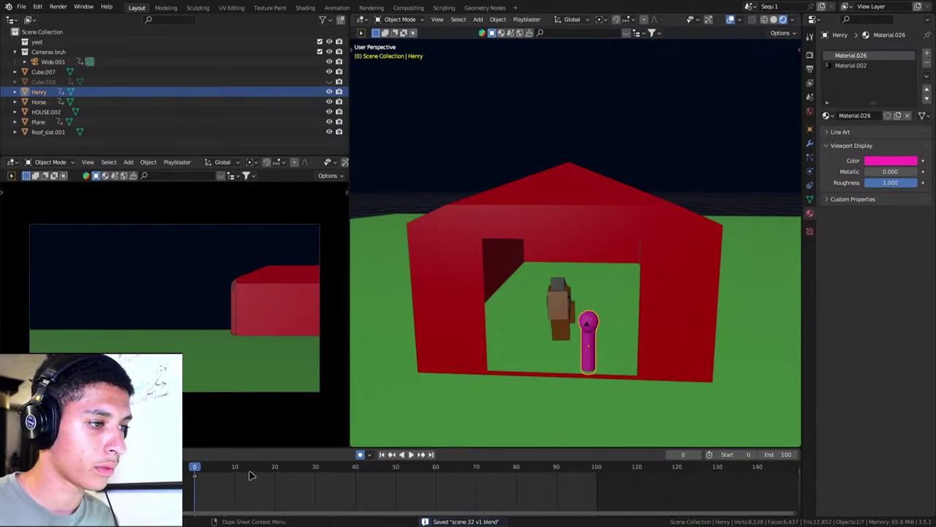
pyautogui.scroll(2, 284, 476)
# At frame 0, nudge Henry slightly upward along Z to set a starting key.
pyautogui.scroll(2, 284, 476)
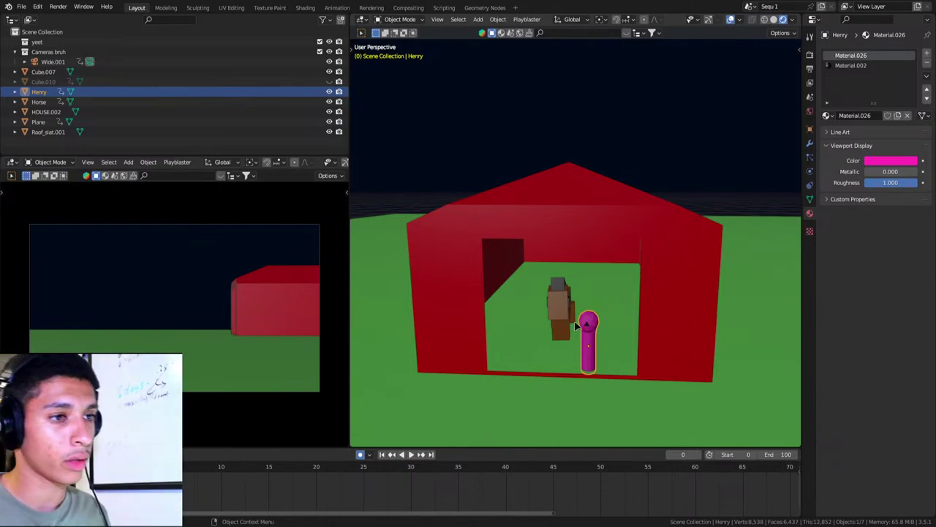
pyautogui.press('g')
pyautogui.press('z')
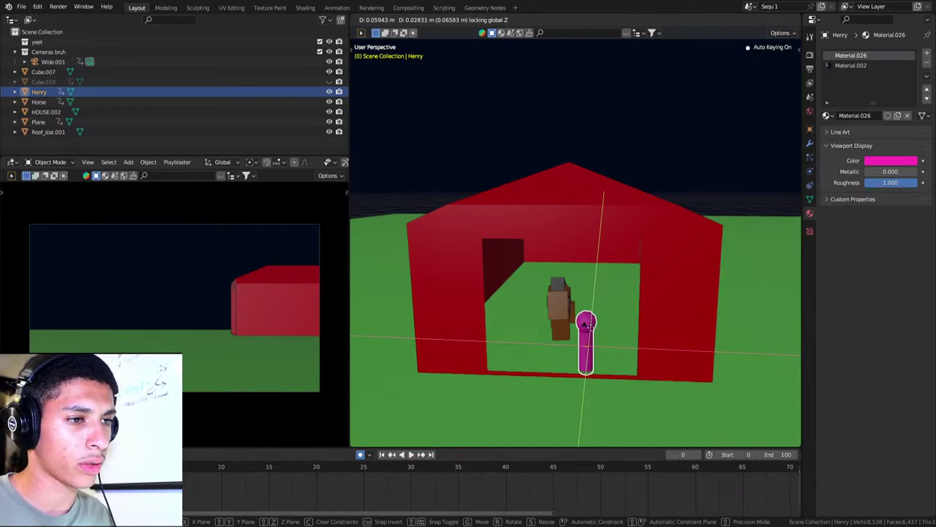
pyautogui.click(587, 326)
pyautogui.scroll(5, 338, 469)
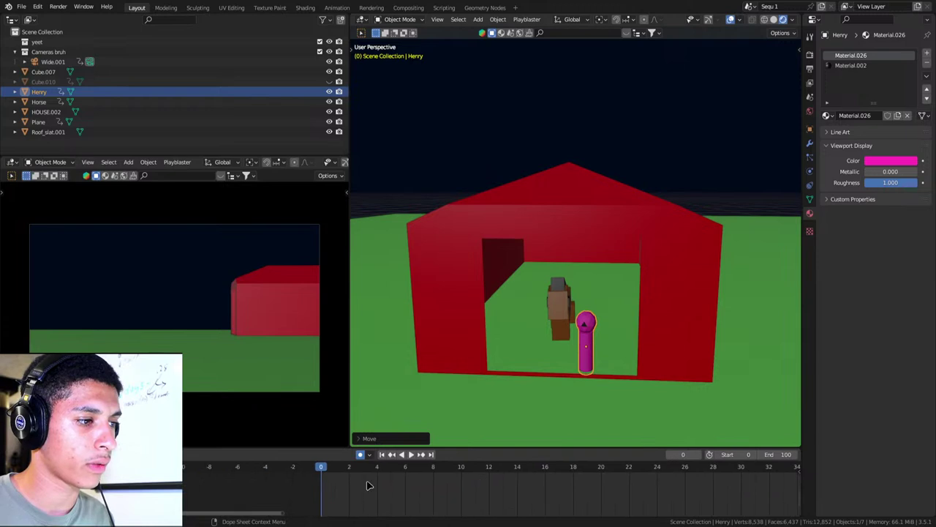
pyautogui.scroll(3, 338, 469)
# At frame 10, key Henry moved forward along Y toward the camera.
pyautogui.moveTo(338, 469); pyautogui.dragTo(532, 469)
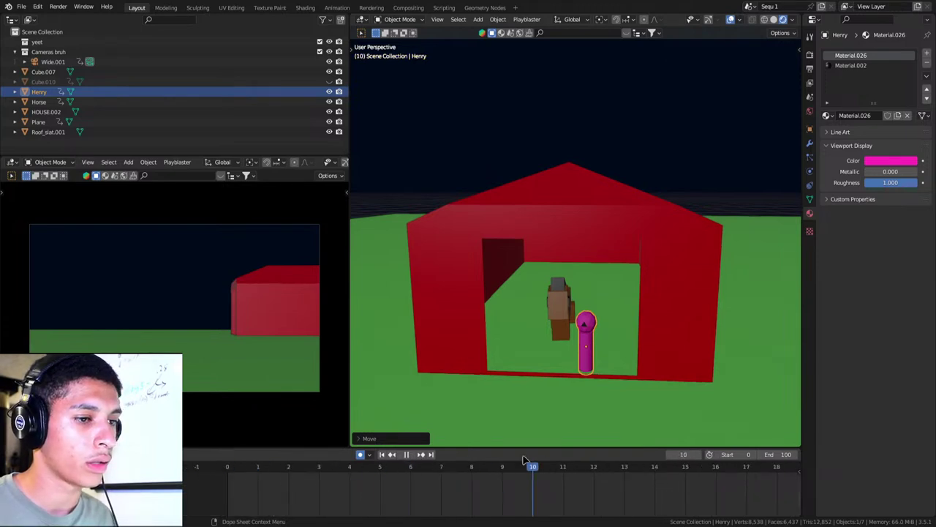
pyautogui.press('g')
pyautogui.press('y')
pyautogui.click(609, 320)
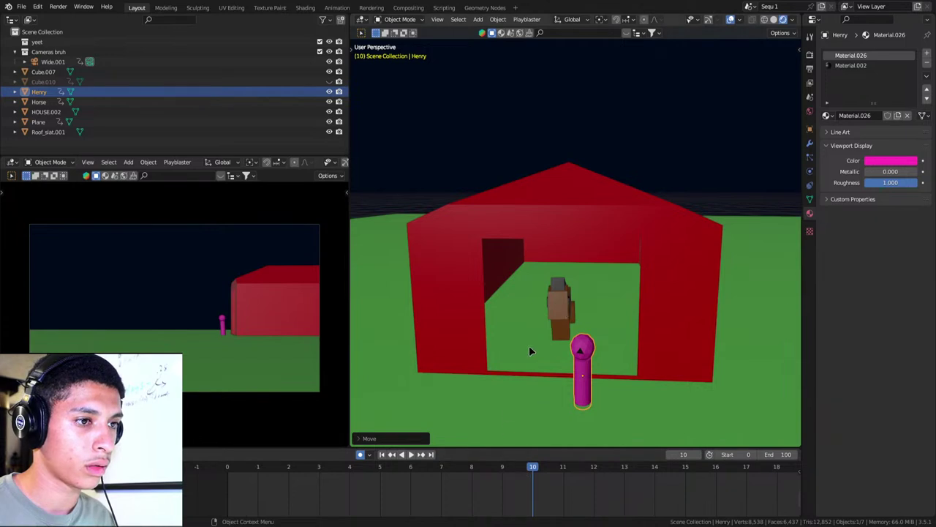
# Key the horse moved forward along Y at frame 10, then return to frame 0.
pyautogui.click(561, 313)
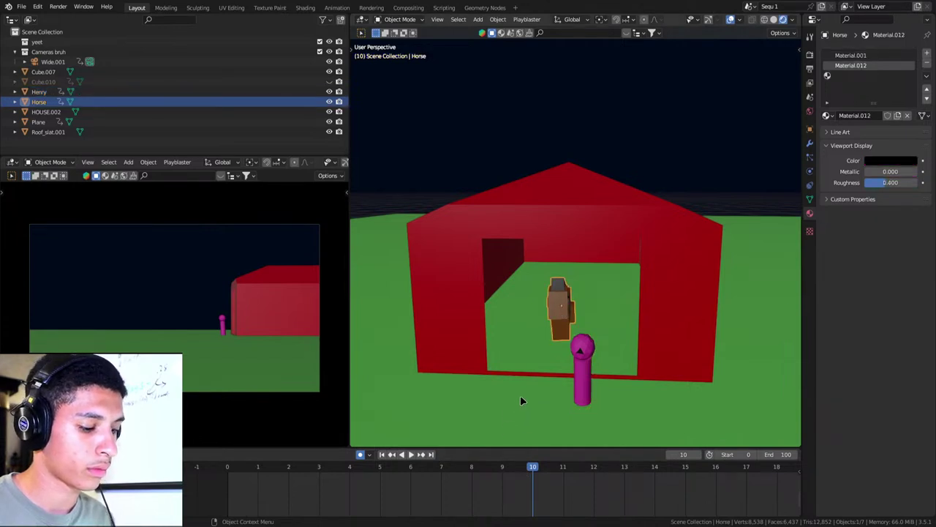
pyautogui.press('g')
pyautogui.press('y')
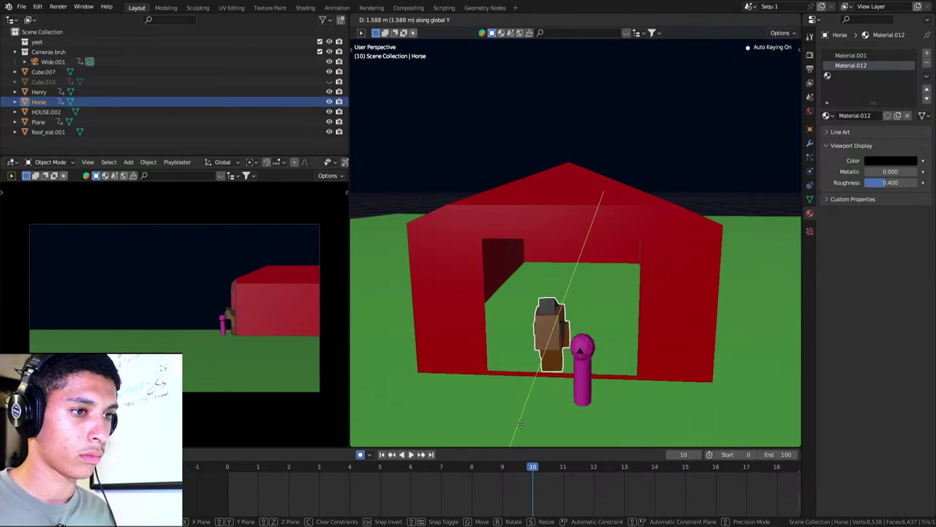
pyautogui.click(525, 414)
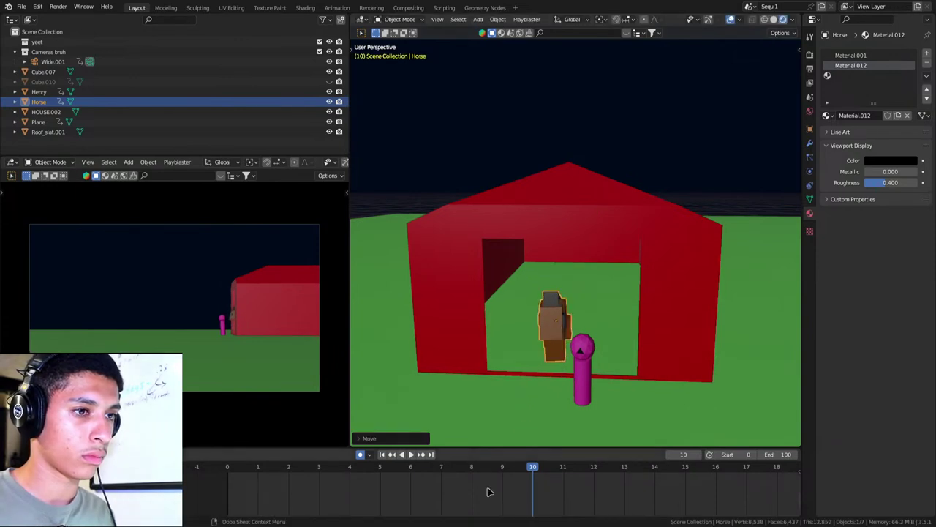
pyautogui.click(382, 455)
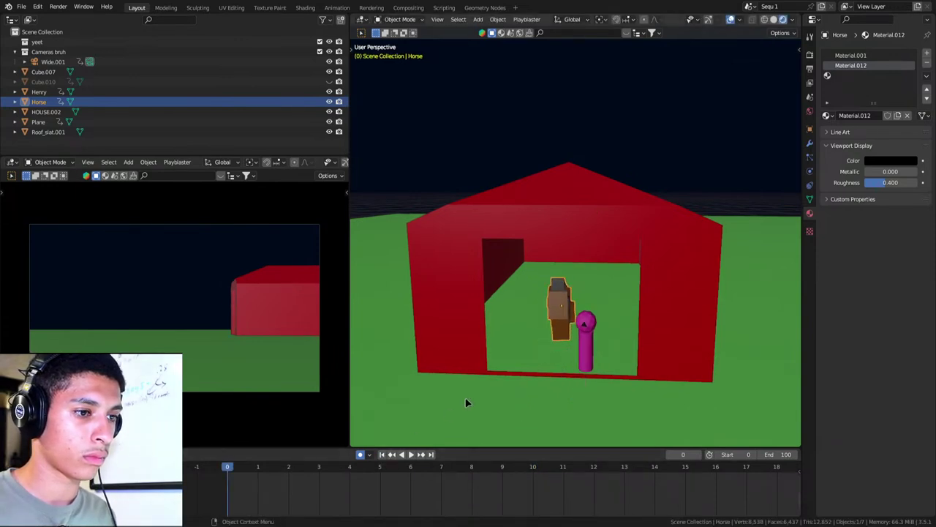
# Play back the motion so far and scrub the timeline to frame 20.
pyautogui.press('g')
pyautogui.click(518, 329)
pyautogui.press('space')
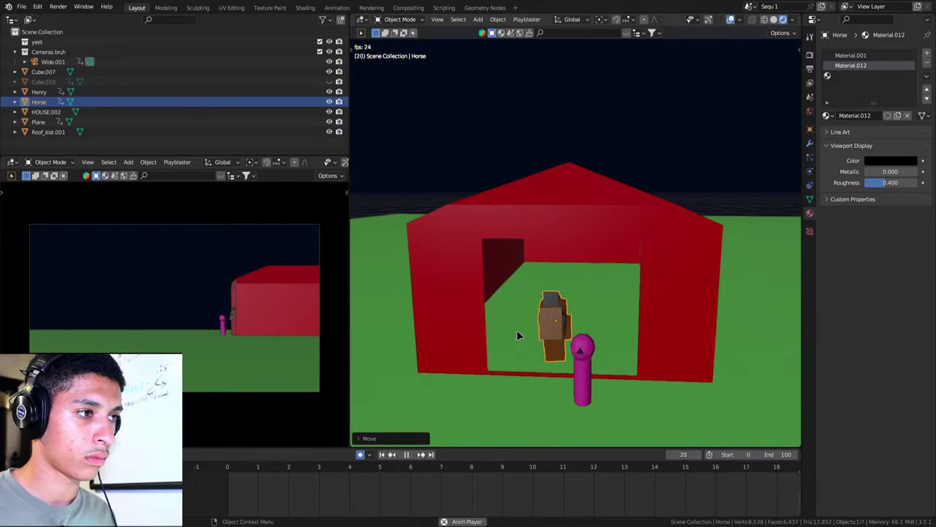
pyautogui.press('space')
pyautogui.moveTo(483, 481); pyautogui.dragTo(663, 469)
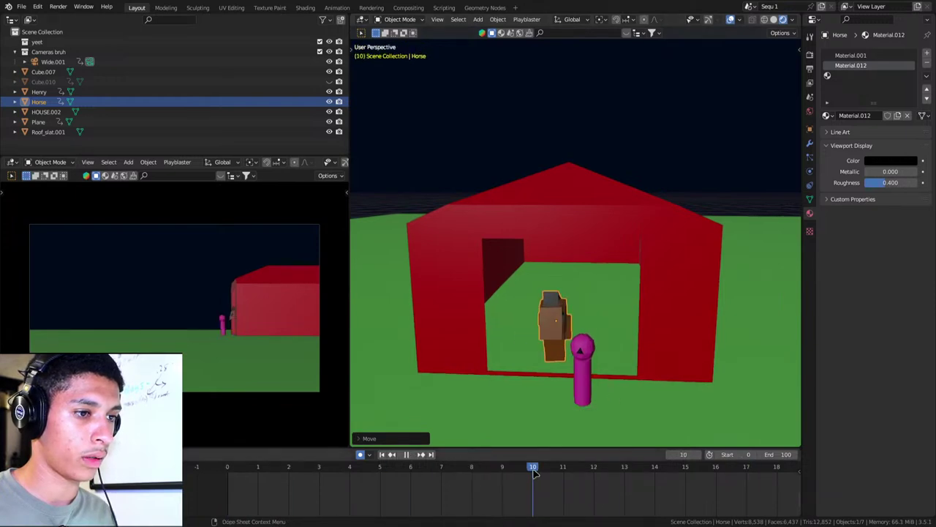
pyautogui.scroll(-3, 702, 483)
pyautogui.moveTo(727, 468)
pyautogui.mouseDown()
pyautogui.moveTo(745, 469)
pyautogui.moveTo(722, 472)
pyautogui.mouseUp()
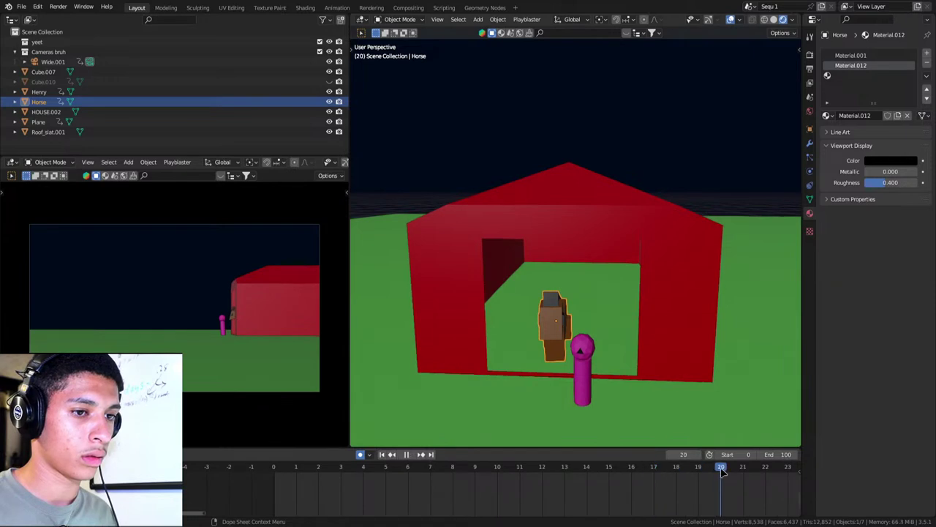
# At frame 20, key Henry and the horse further forward along Y, just outside the barn.
pyautogui.click(583, 370)
pyautogui.press('g')
pyautogui.press('y')
pyautogui.click(566, 373)
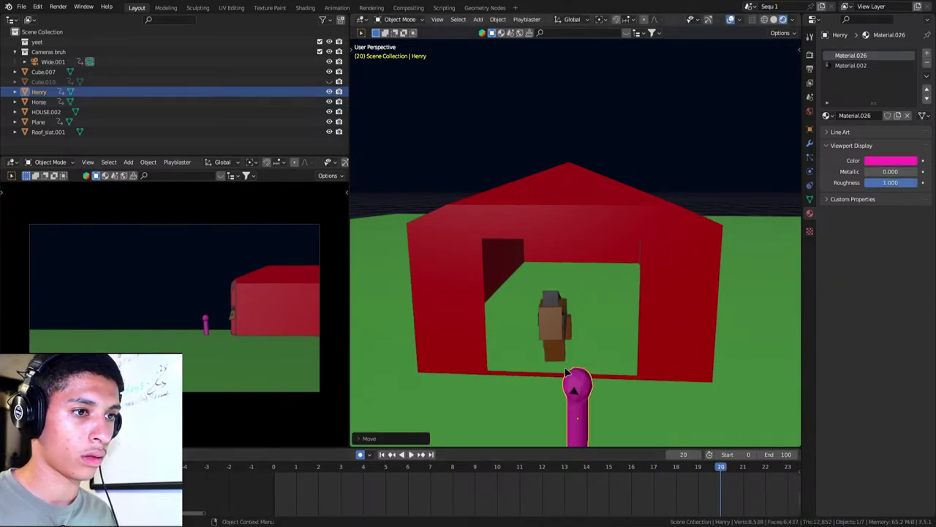
pyautogui.click(560, 342)
pyautogui.press('g')
pyautogui.press('y')
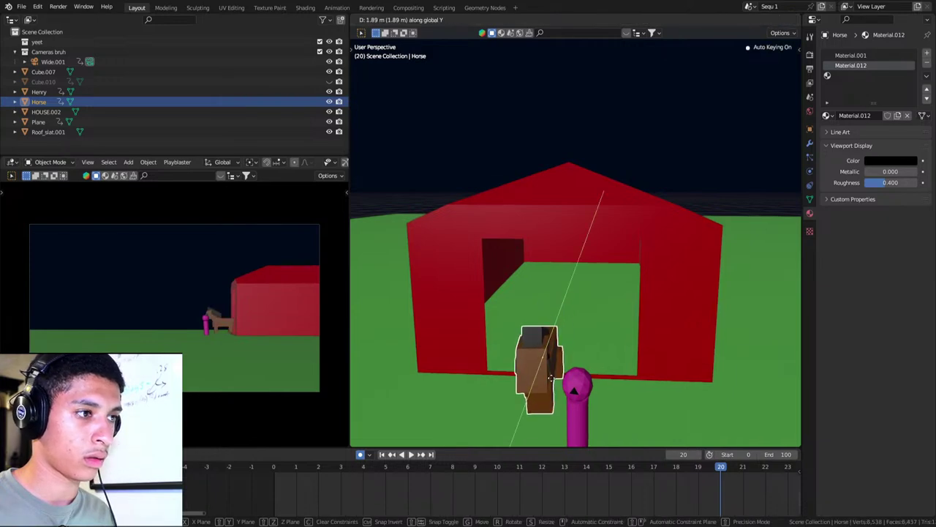
pyautogui.click(568, 367)
# Orbit down to ground level beside the figures and select the ground plane.
pyautogui.scroll(-1, 568, 367)
pyautogui.moveTo(567, 367); pyautogui.dragTo(557, 381, button='middle')
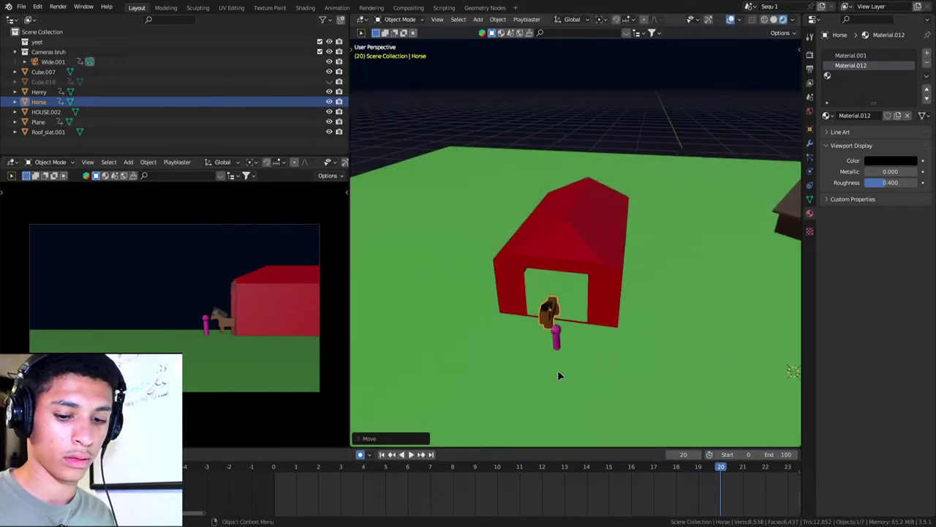
pyautogui.press('KP_Decimal')
pyautogui.scroll(-3, 610, 345)
pyautogui.moveTo(610, 345)
pyautogui.mouseDown(button='middle')
pyautogui.moveTo(554, 303)
pyautogui.moveTo(524, 299)
pyautogui.moveTo(538, 311)
pyautogui.mouseUp(button='middle')
pyautogui.click(538, 311)
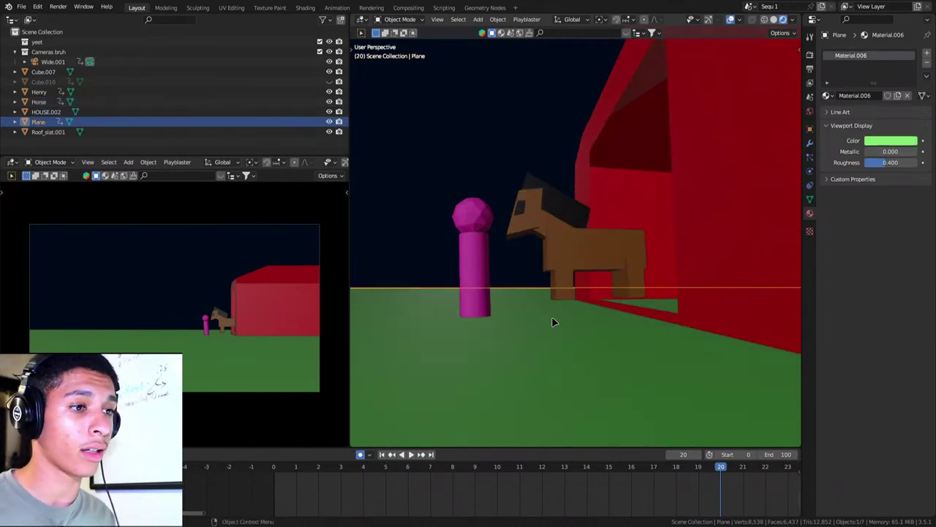
# At frame 0 in camera view, nudge the ground plane along Z.
pyautogui.click(382, 455)
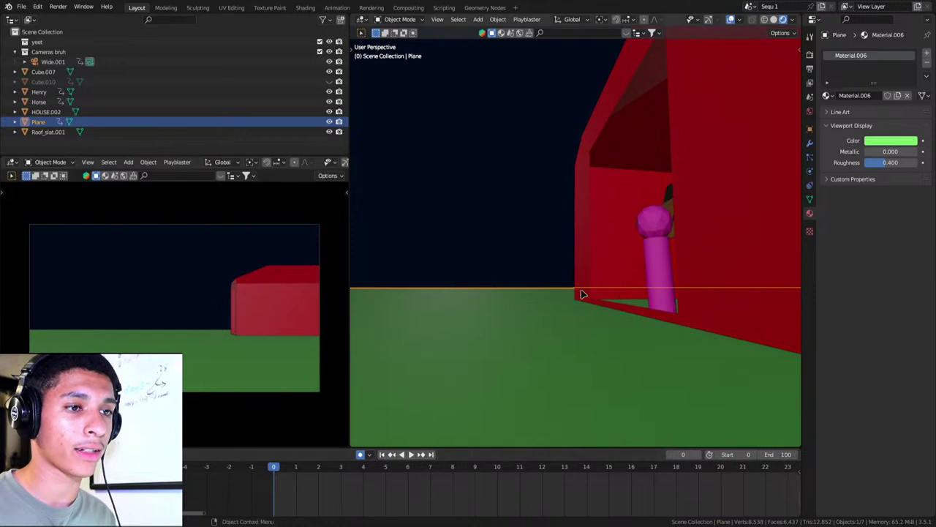
pyautogui.press('KP_0')
pyautogui.scroll(4, 616, 278)
pyautogui.press('g')
pyautogui.press('z')
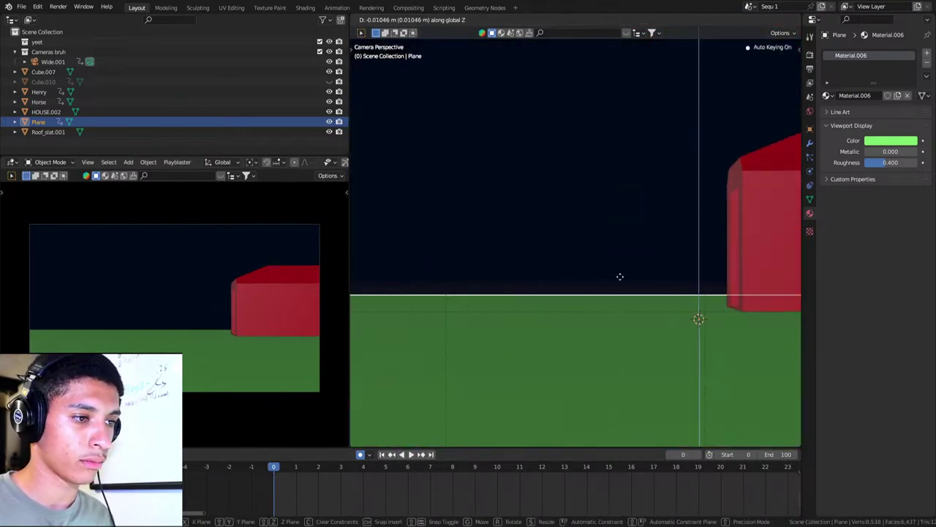
pyautogui.click(614, 215)
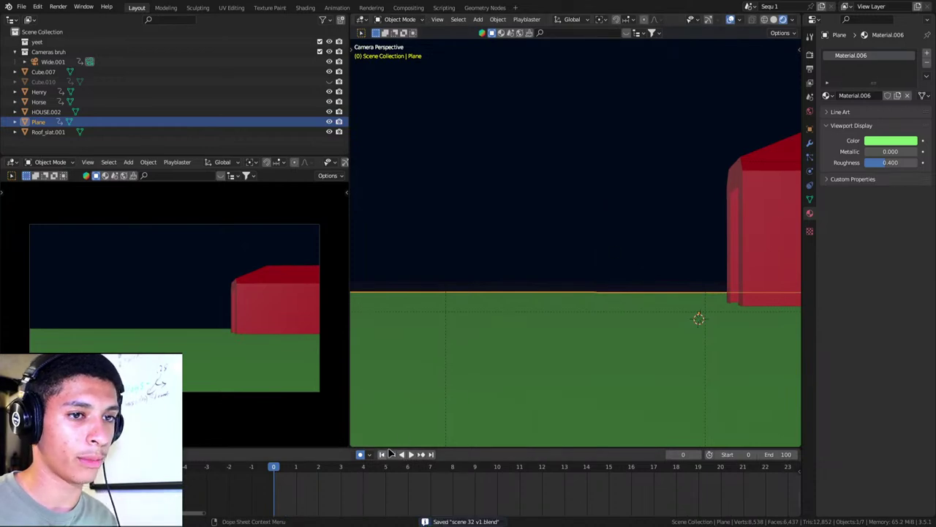
# Save the file and play the animation to preview it.
pyautogui.hotkey('ctrl', 's')
pyautogui.click(411, 454)
pyautogui.press('space')
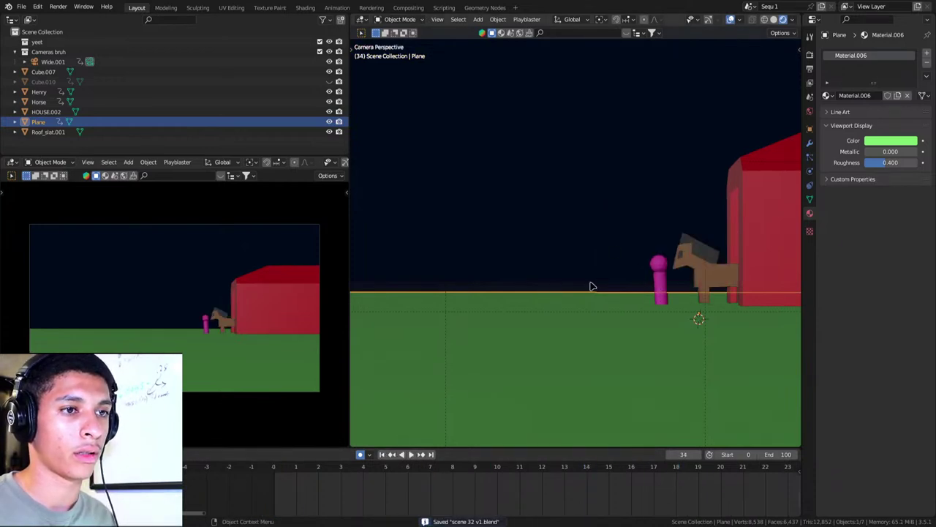
pyautogui.scroll(-2, 607, 282)
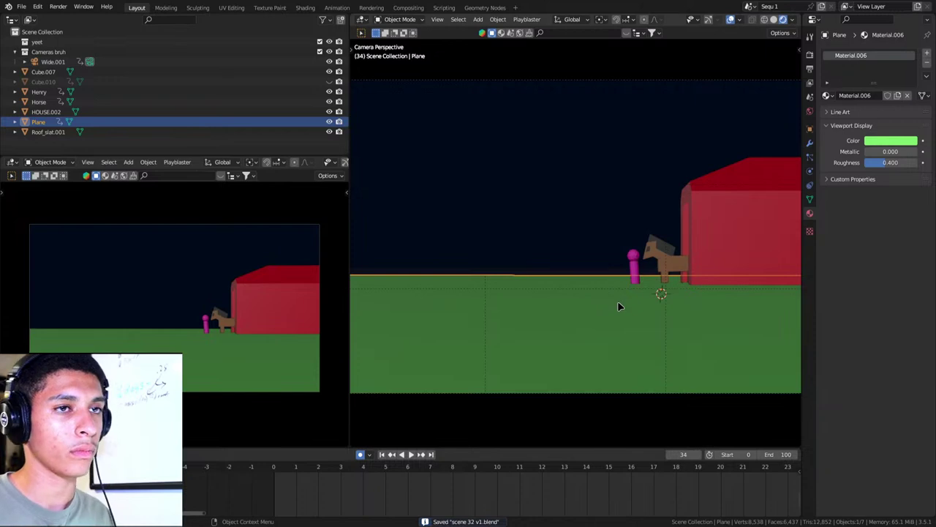
pyautogui.scroll(-2, 659, 290)
pyautogui.scroll(2, 658, 291)
pyautogui.scroll(-1, 586, 278)
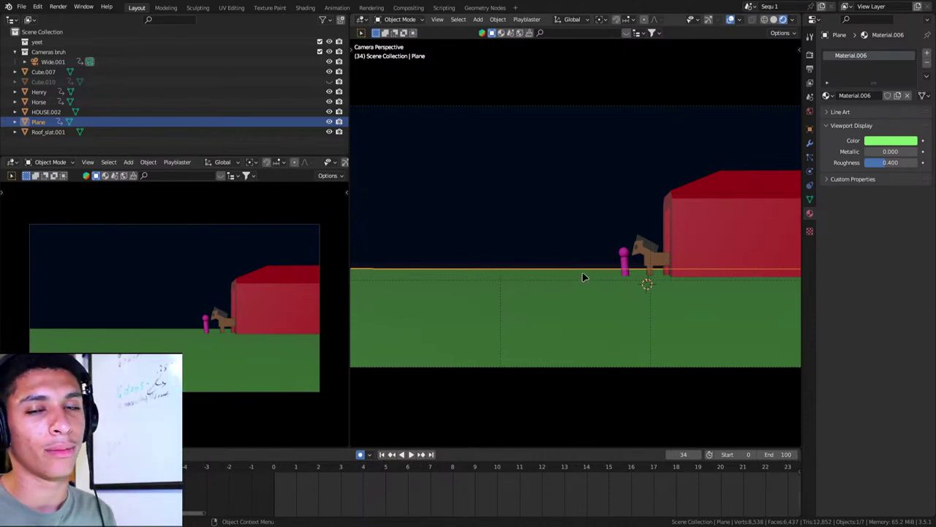
pyautogui.scroll(2, 615, 282)
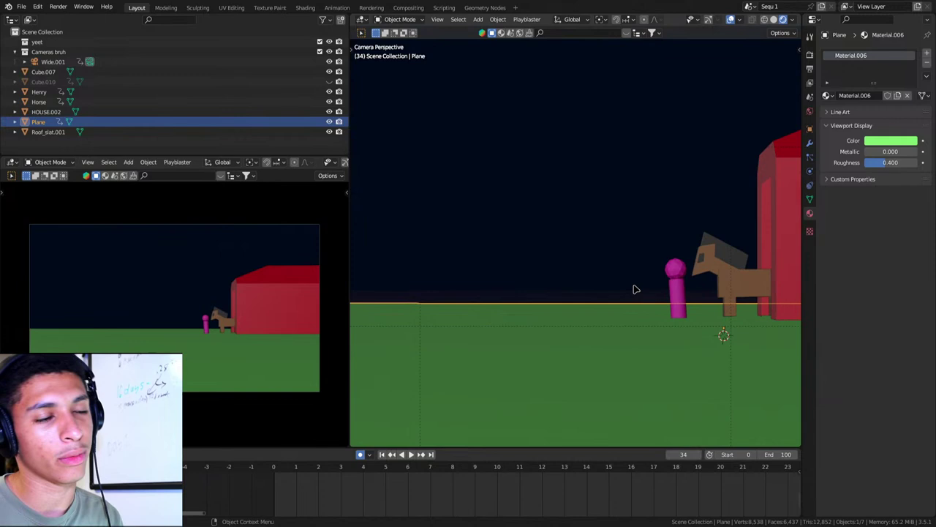
# Select Henry and the horse and key them moved left along Y at frame 30.
pyautogui.click(674, 277)
pyautogui.keyDown('shift'); pyautogui.click(720, 270); pyautogui.keyUp('shift')
pyautogui.keyDown('ctrl'); pyautogui.scroll(-1, 406, 487); pyautogui.keyUp('ctrl')
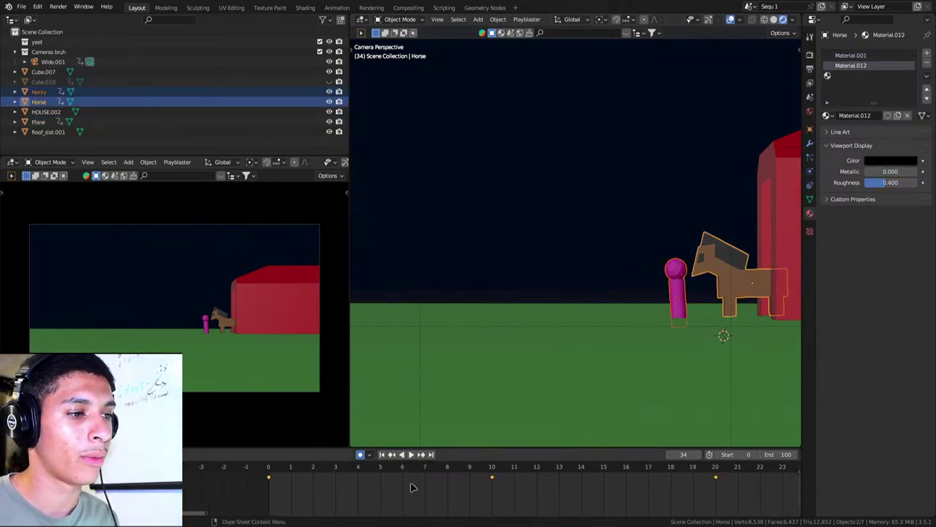
pyautogui.scroll(-2, 514, 505)
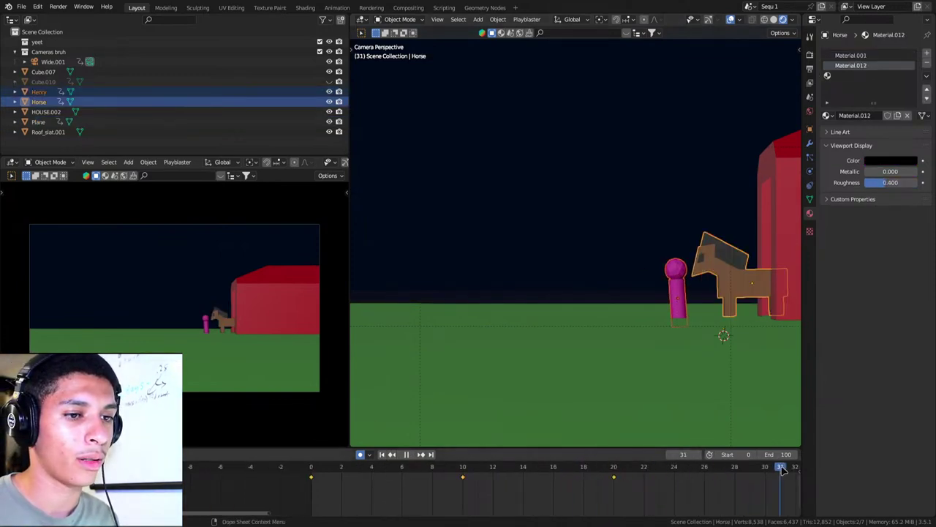
pyautogui.press('space')
pyautogui.scroll(-2, 660, 301)
pyautogui.press('g')
pyautogui.press('y')
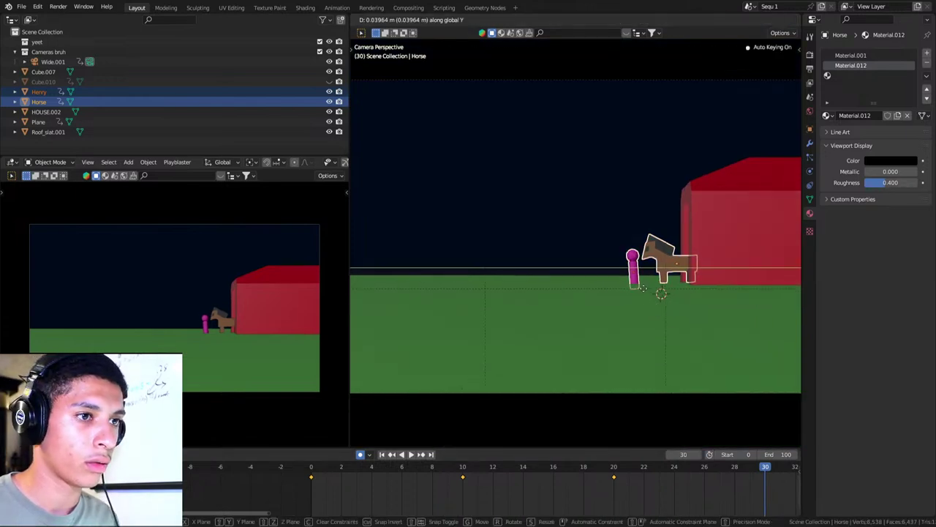
pyautogui.click(573, 290)
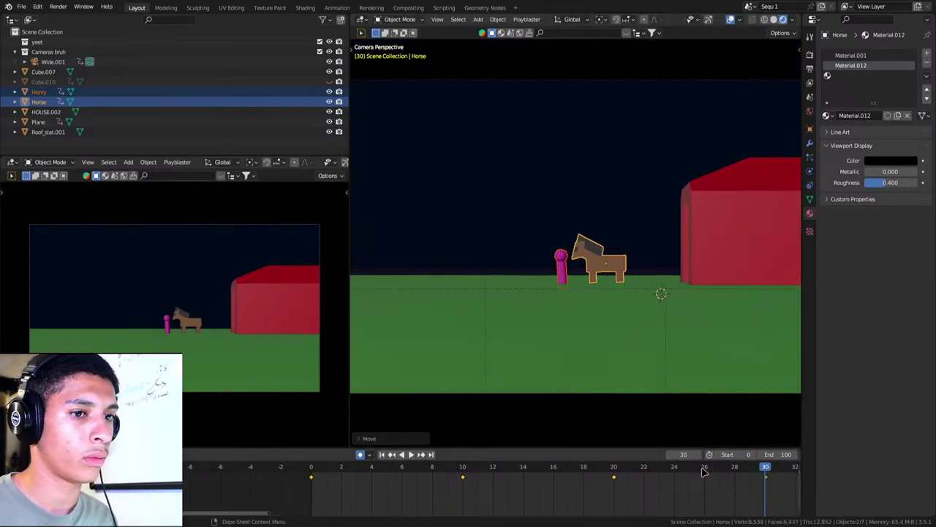
# Key Henry and the horse further left at frame 40.
pyautogui.moveTo(592, 467); pyautogui.dragTo(591, 466)
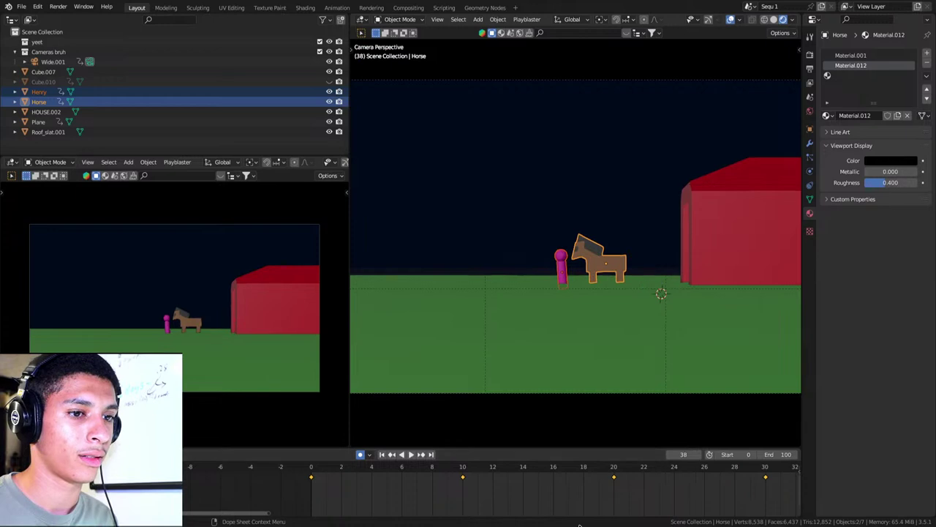
pyautogui.moveTo(671, 497); pyautogui.dragTo(375, 493, button='middle')
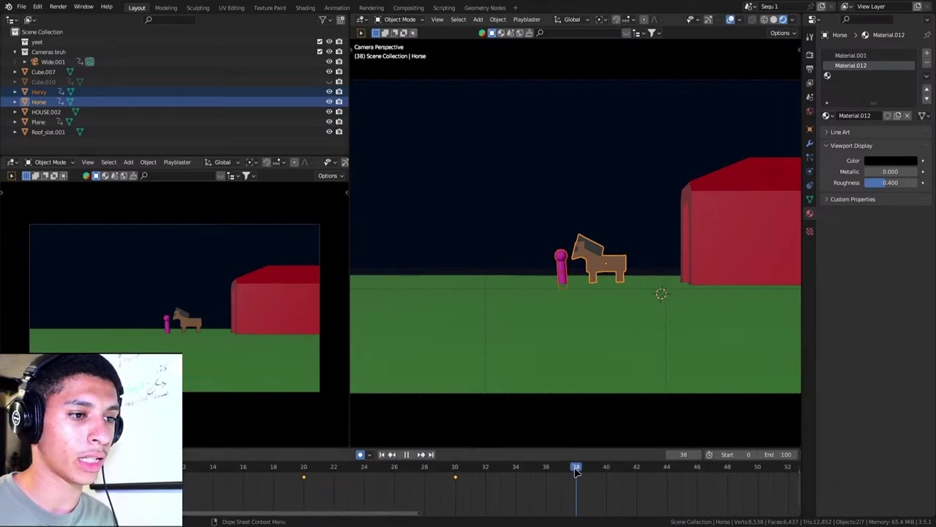
pyautogui.moveTo(577, 472); pyautogui.dragTo(607, 470)
pyautogui.press('g')
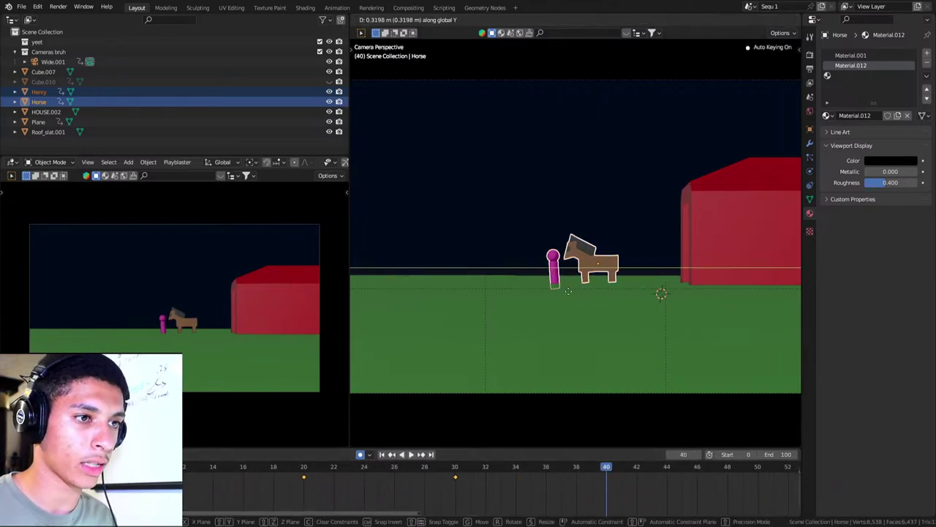
pyautogui.click(514, 307)
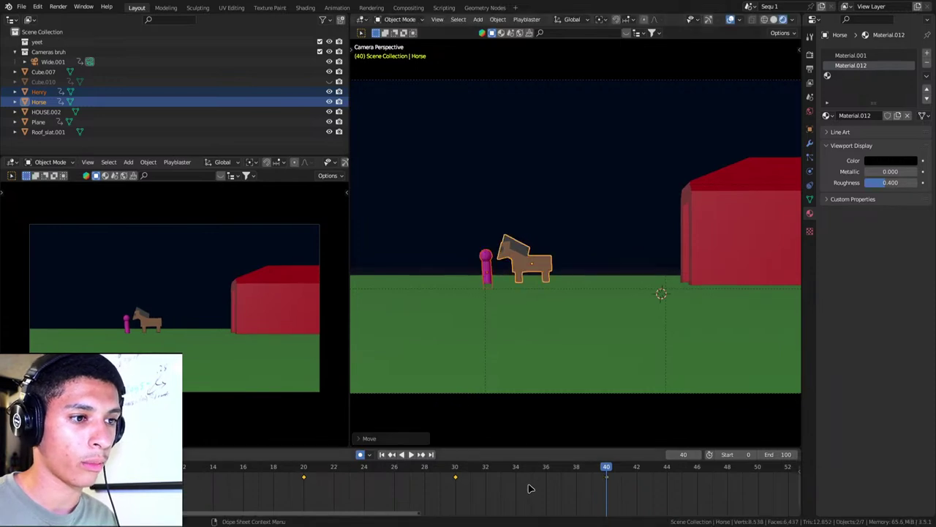
# Replay the animation, then key Henry and the horse further left at frame 50.
pyautogui.click(381, 454)
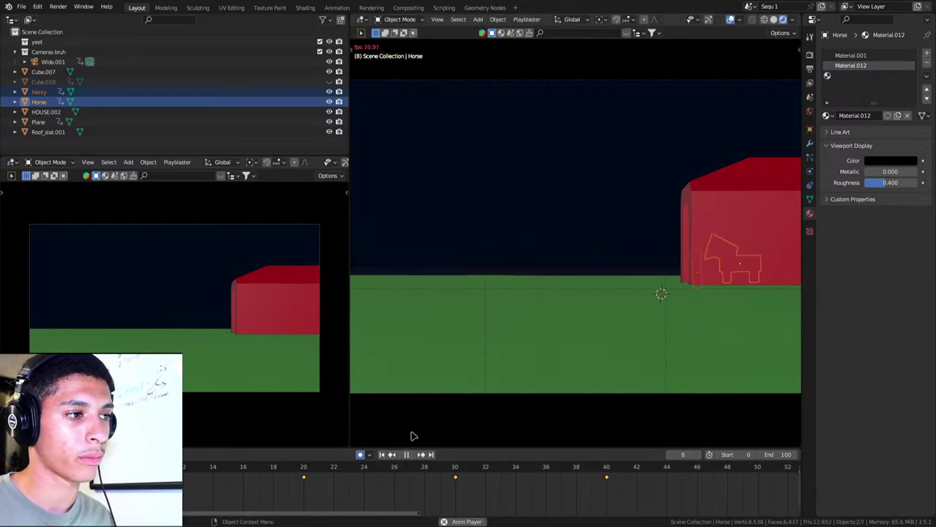
pyautogui.click(411, 454)
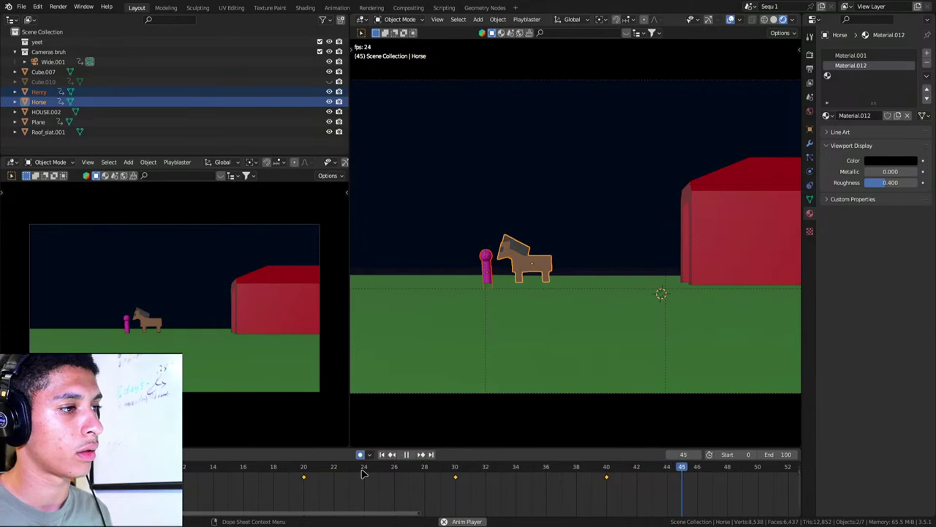
pyautogui.press('space')
pyautogui.scroll(-2, 627, 483)
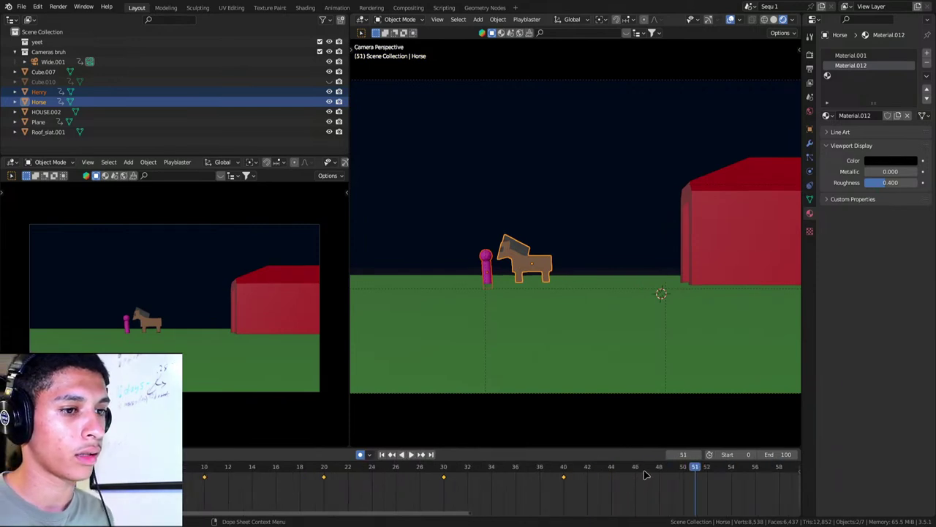
pyautogui.moveTo(645, 475); pyautogui.dragTo(684, 477)
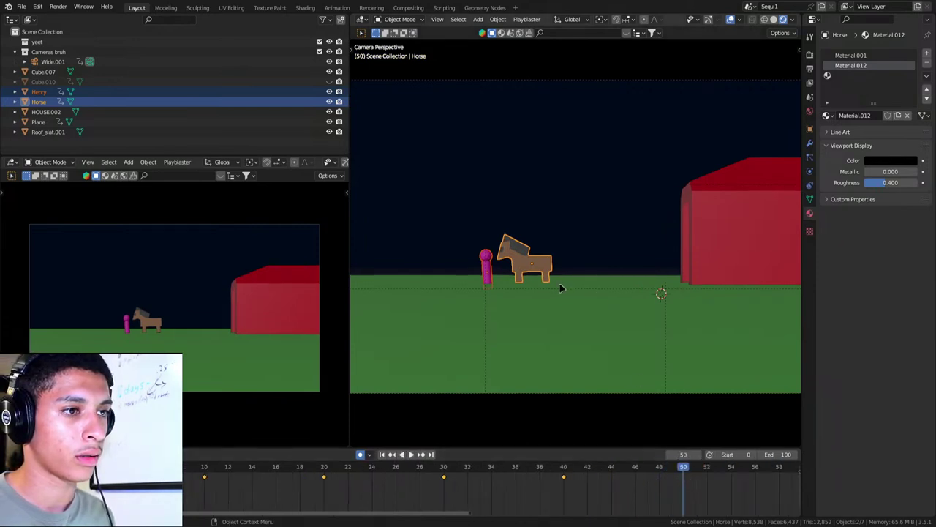
pyautogui.press('g')
pyautogui.click(537, 291)
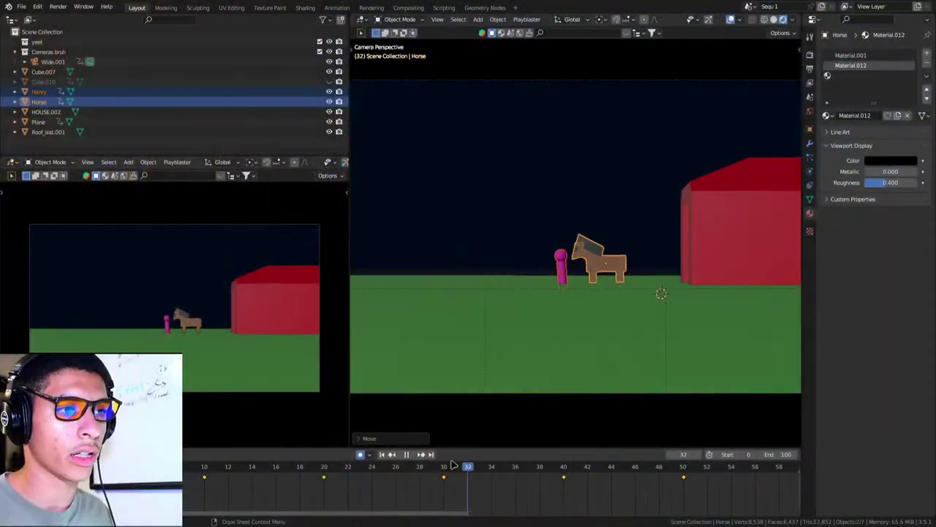
pyautogui.moveTo(314, 466); pyautogui.dragTo(272, 456)
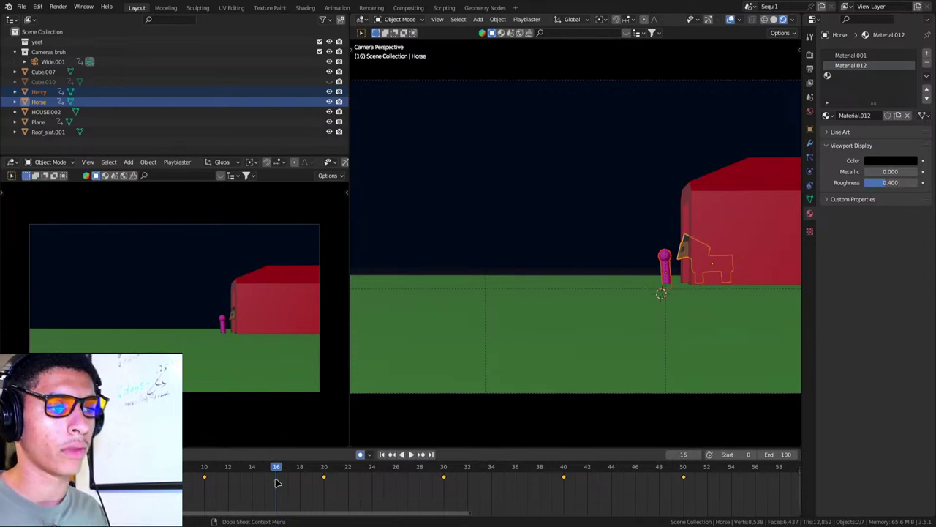
pyautogui.press('space')
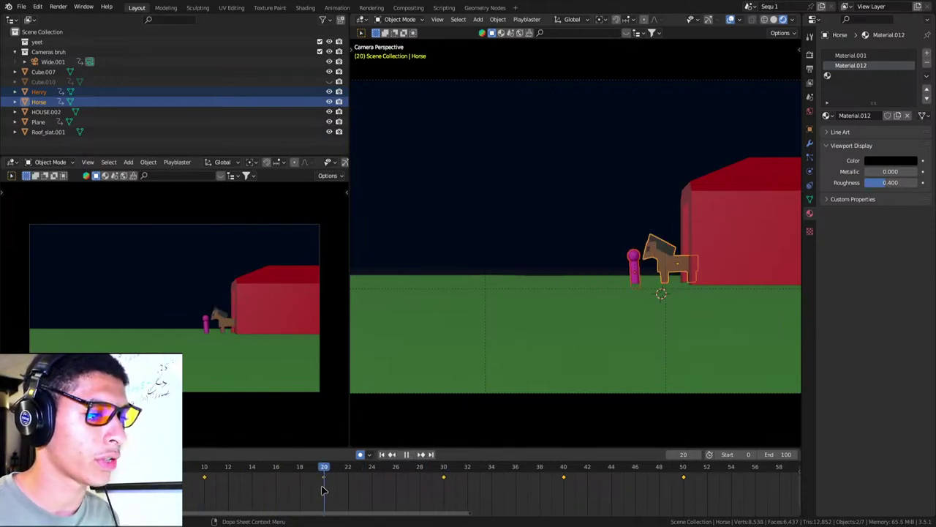
pyautogui.click(288, 482)
pyautogui.scroll(-3, 309, 487)
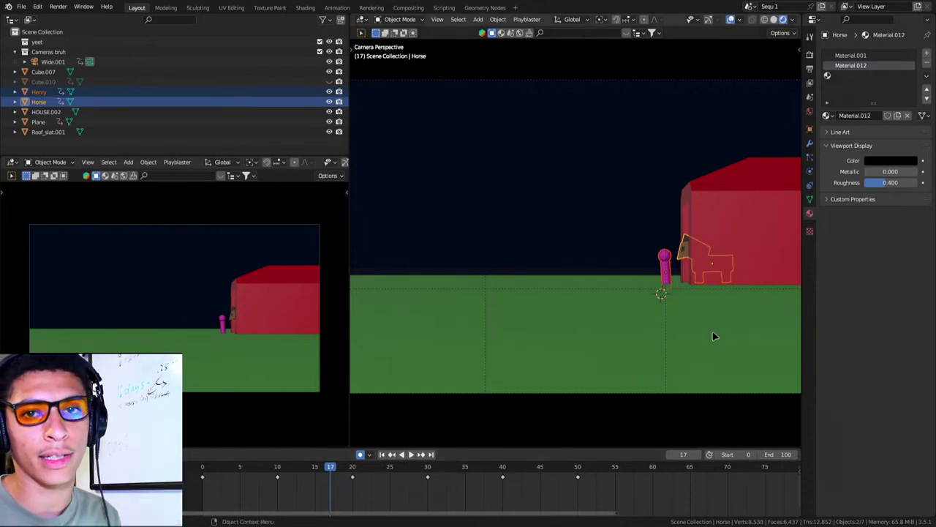
# Step through frames and play the animation to review the motion.
pyautogui.press('Left')
pyautogui.press('Left')
pyautogui.press('Left')
pyautogui.press('Right')
pyautogui.press('Right')
pyautogui.press('Right')
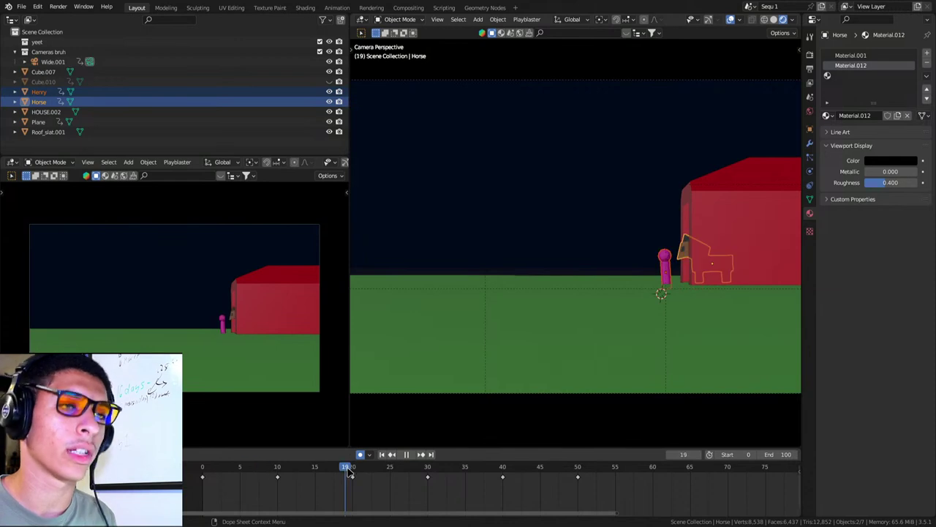
pyautogui.press('space')
pyautogui.scroll(-2, 445, 483)
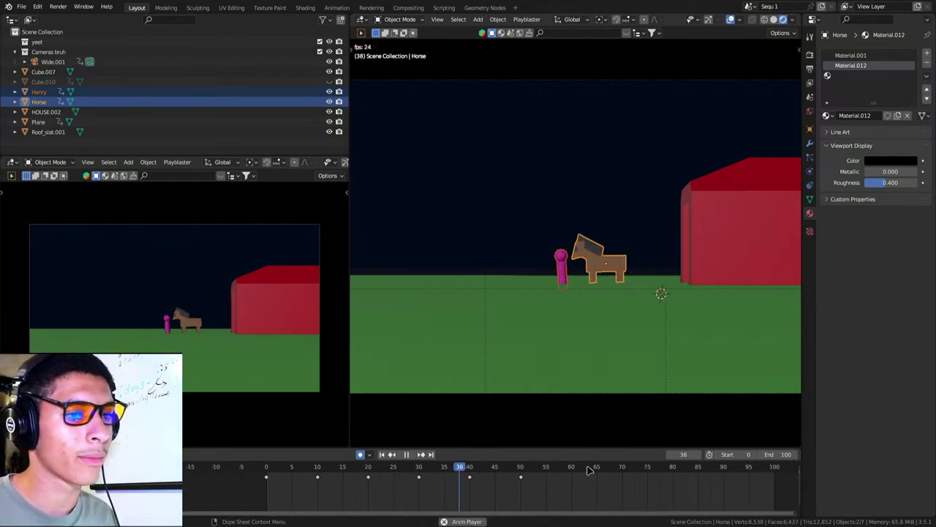
pyautogui.press('space')
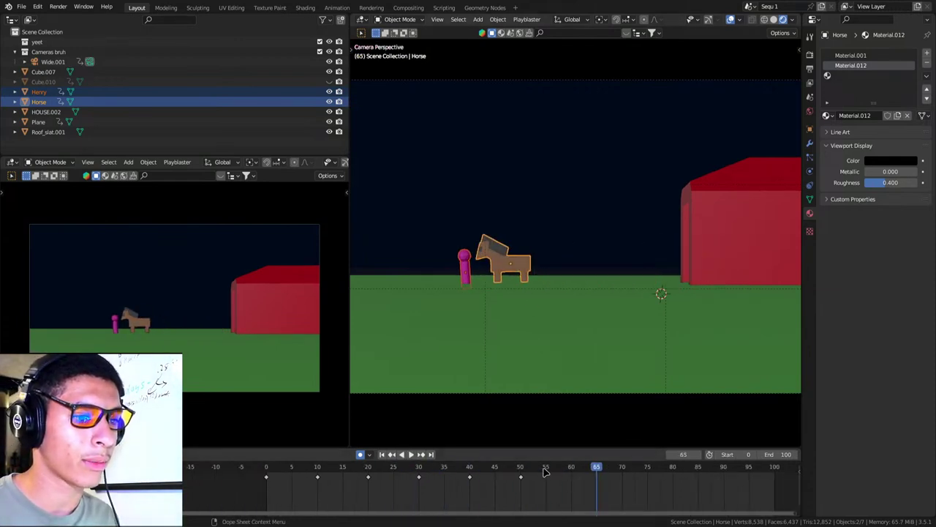
# At frame 60, key Henry and the horse further left along Y.
pyautogui.moveTo(545, 471); pyautogui.dragTo(571, 472)
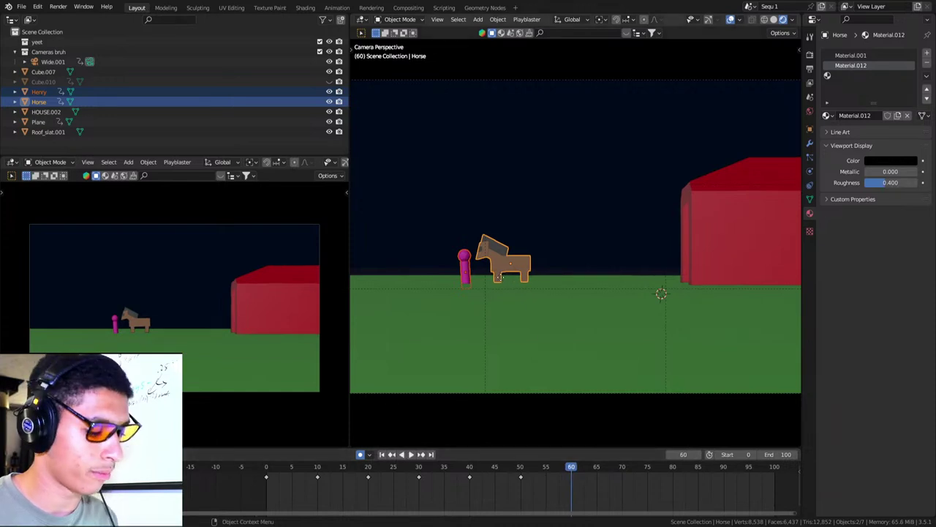
pyautogui.press('g')
pyautogui.press('y')
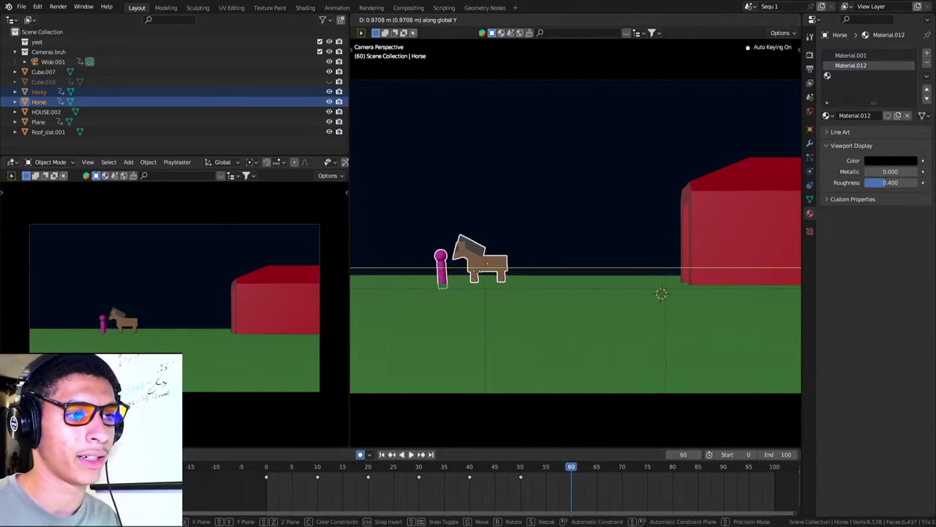
pyautogui.click(475, 267)
pyautogui.scroll(3, 477, 271)
pyautogui.keyDown('shift'); pyautogui.moveTo(496, 291); pyautogui.dragTo(508, 204, button='middle'); pyautogui.keyUp('shift')
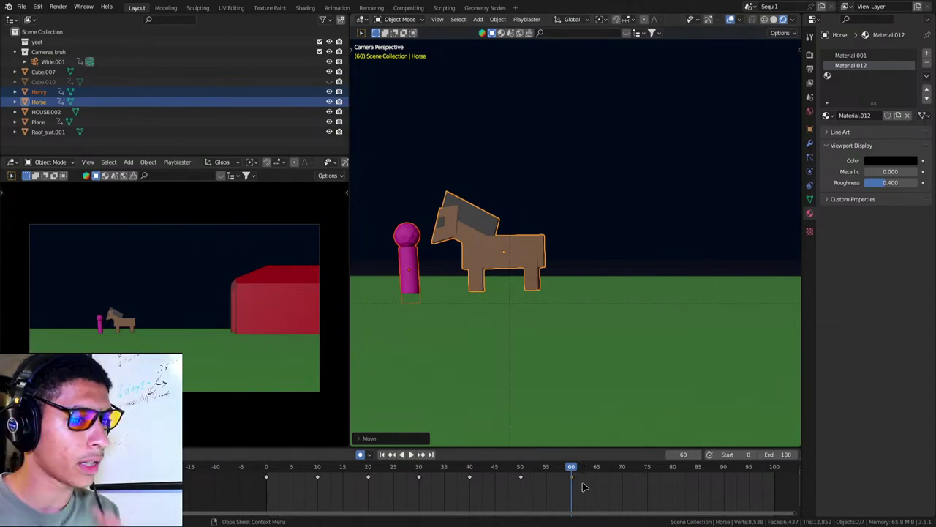
# Replay and scrub the animation to review the horse's walk.
pyautogui.click(439, 481)
pyautogui.press('space')
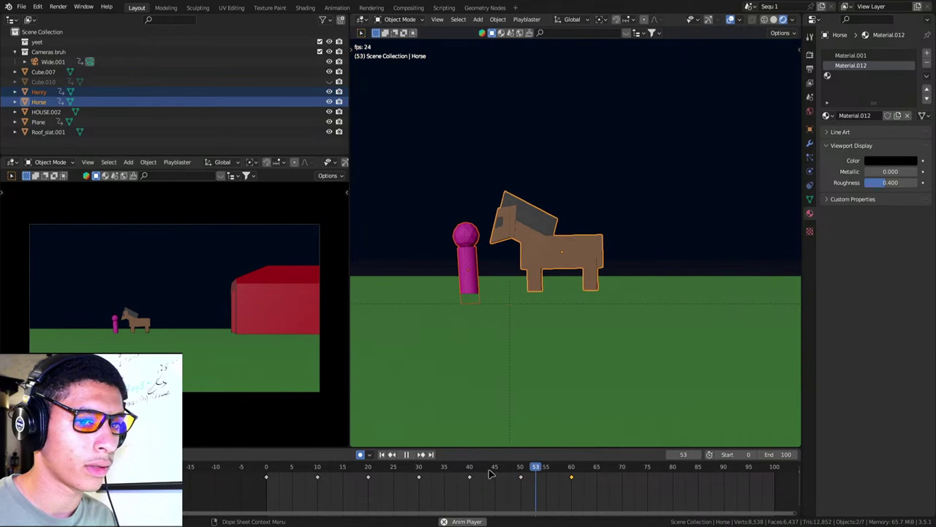
pyautogui.press('space')
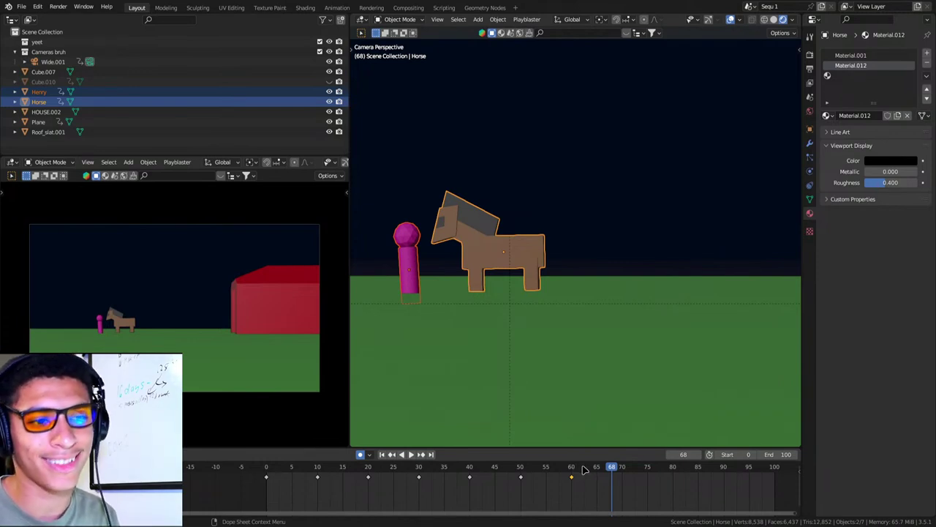
pyautogui.press('space')
pyautogui.moveTo(585, 469)
pyautogui.mouseDown()
pyautogui.moveTo(564, 482)
pyautogui.moveTo(618, 477)
pyautogui.mouseUp()
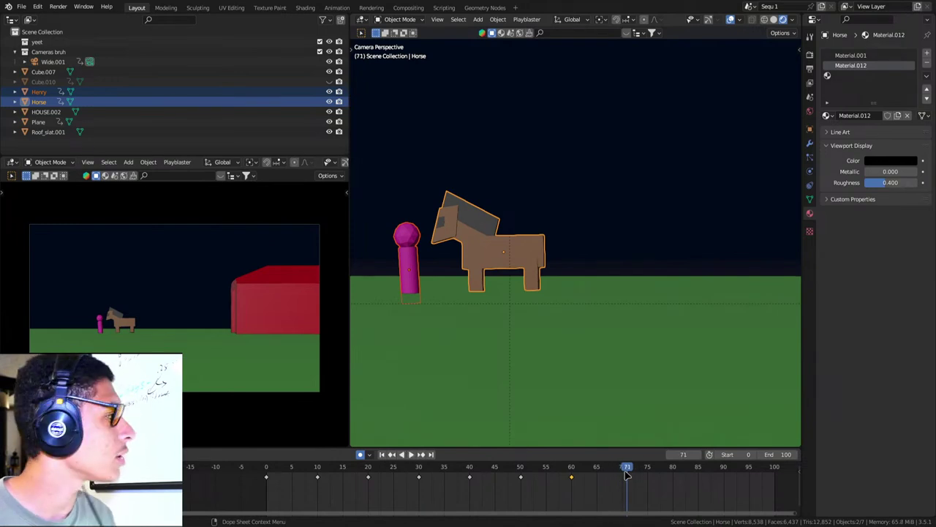
# Save scene 32 v1.blend, stop playback, and select the horse and Henry.
pyautogui.hotkey('ctrl', 's')
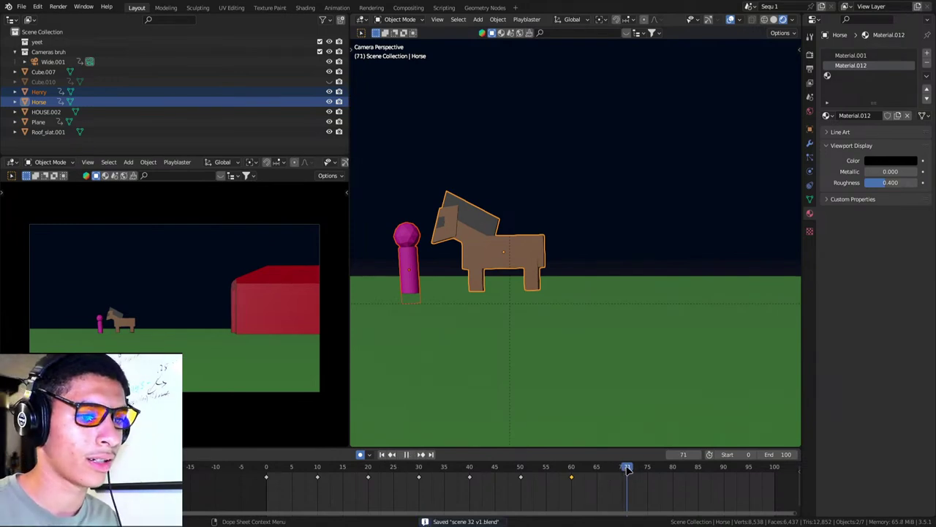
pyautogui.press('Escape')
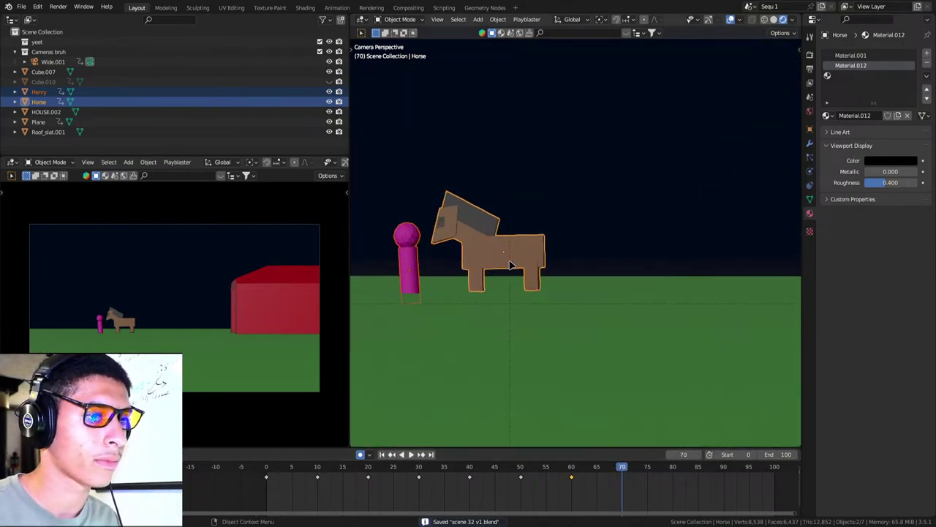
pyautogui.click(518, 265)
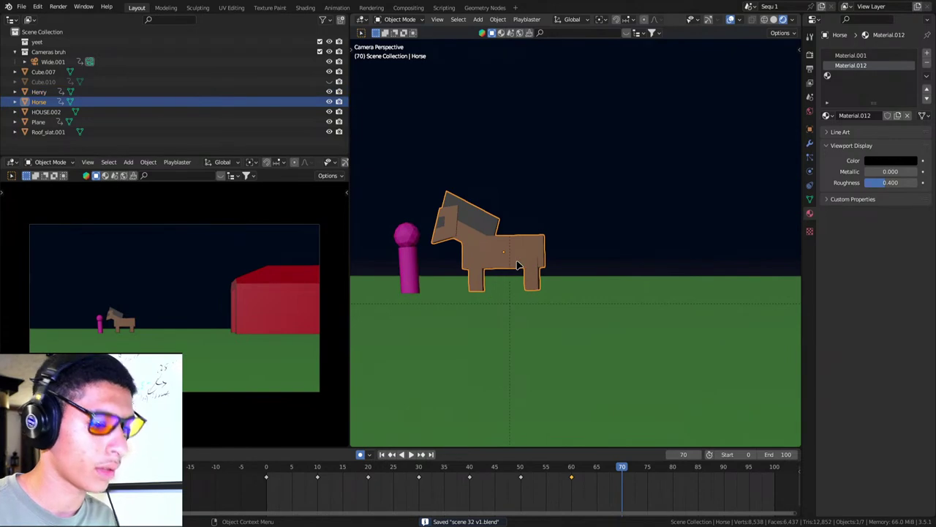
pyautogui.click(408, 260)
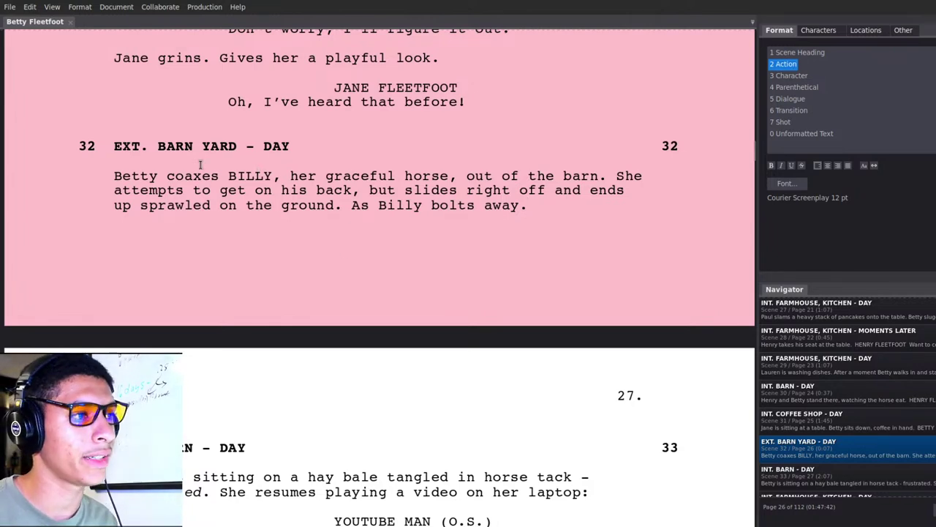
pyautogui.moveTo(120, 173); pyautogui.dragTo(519, 218)
pyautogui.click(542, 207)
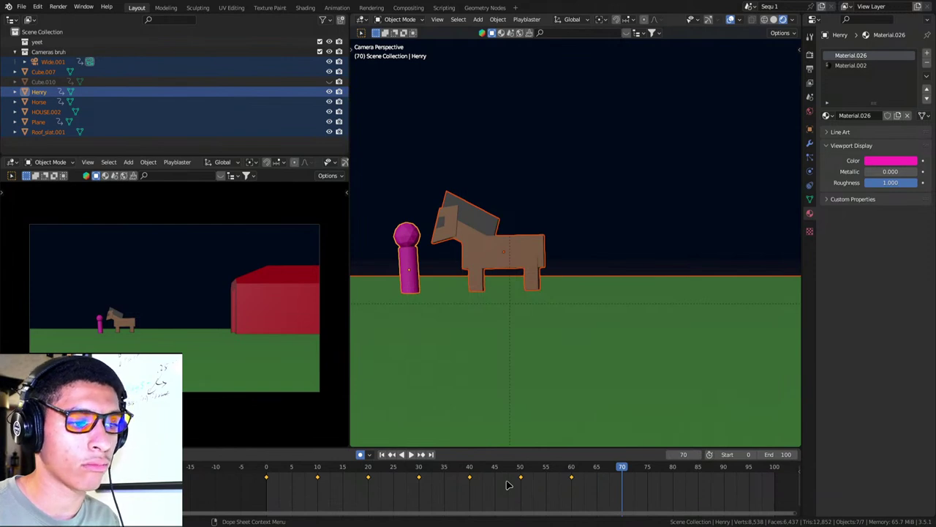
# Shift all keyframes about 50 frames later so they end at frame 100.
pyautogui.press('g')
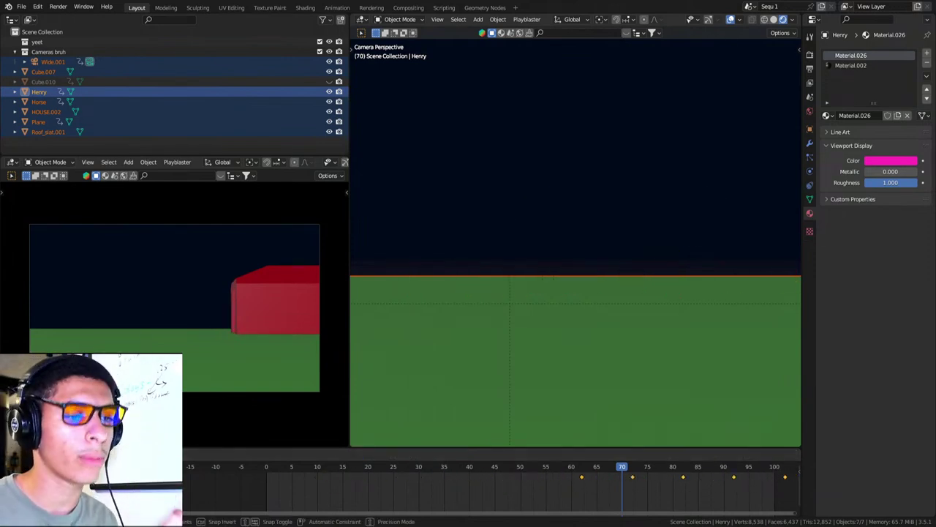
pyautogui.click(757, 480)
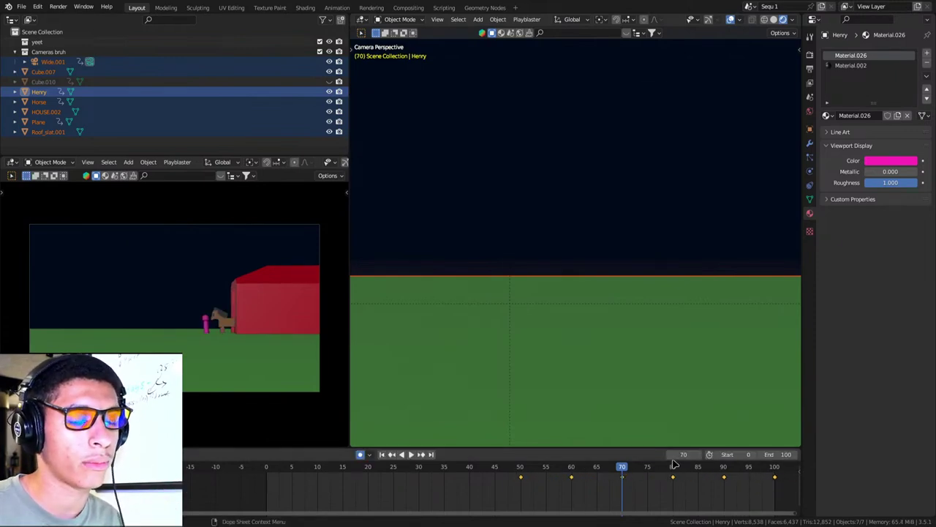
pyautogui.click(521, 469)
pyautogui.press('KP_0')
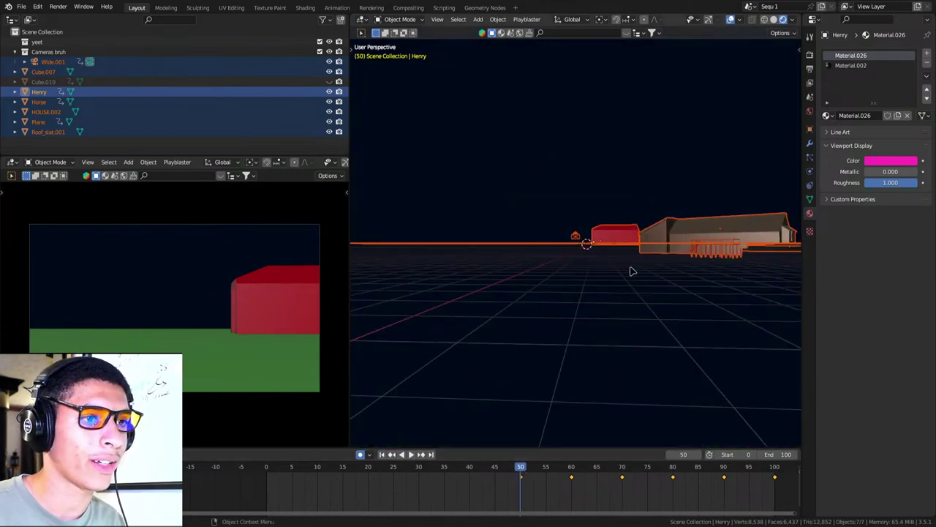
# Bind Wide.001 to a frame-50 marker, rename it Wide, and save the file.
pyautogui.click(578, 197)
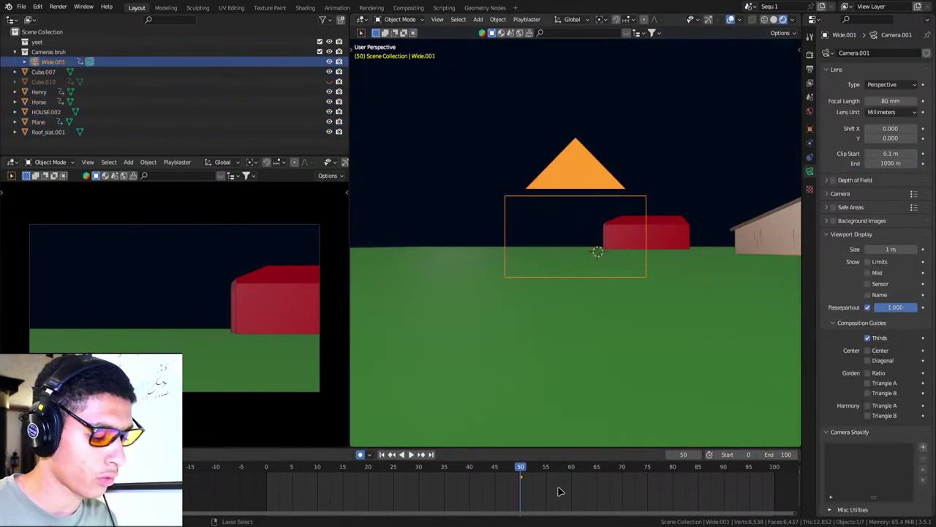
pyautogui.hotkey('ctrl', 'b')
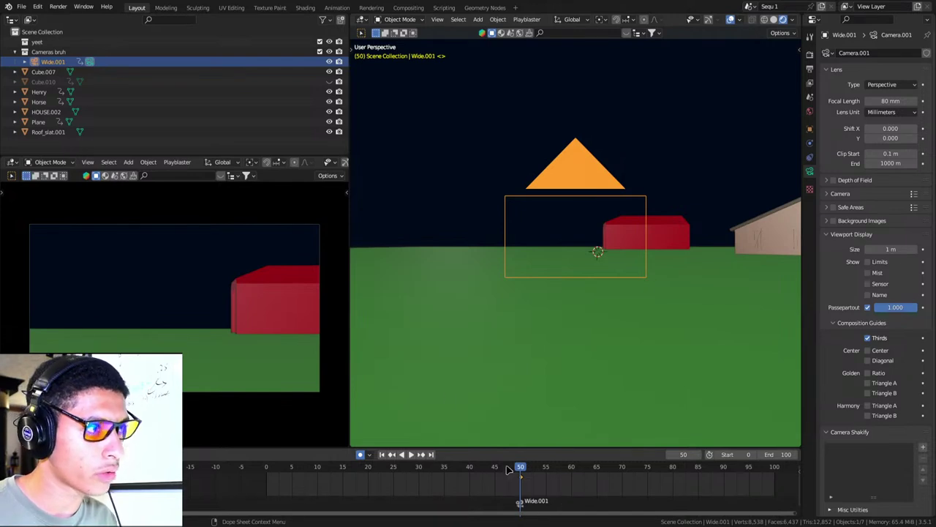
pyautogui.doubleClick(167, 61)
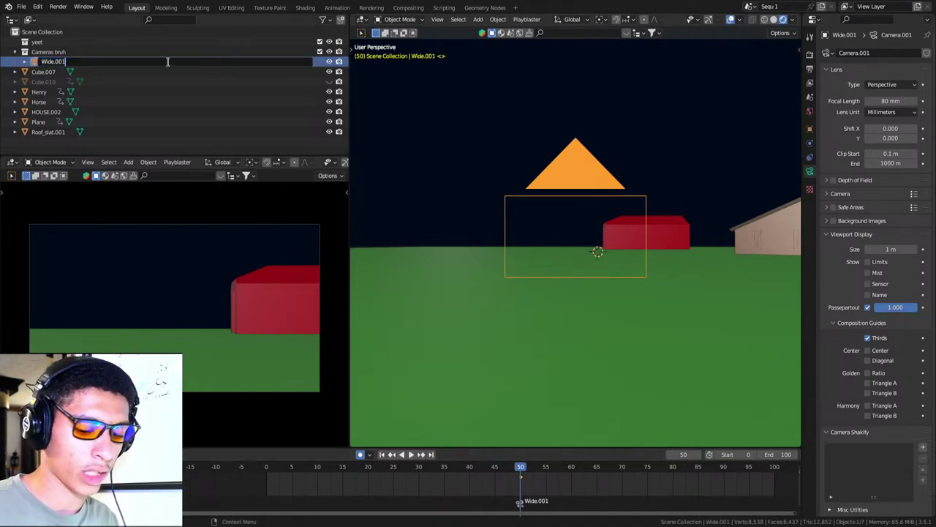
pyautogui.press('BackSpace')
pyautogui.press('BackSpace')
pyautogui.press('Return')
pyautogui.hotkey('ctrl', 's')
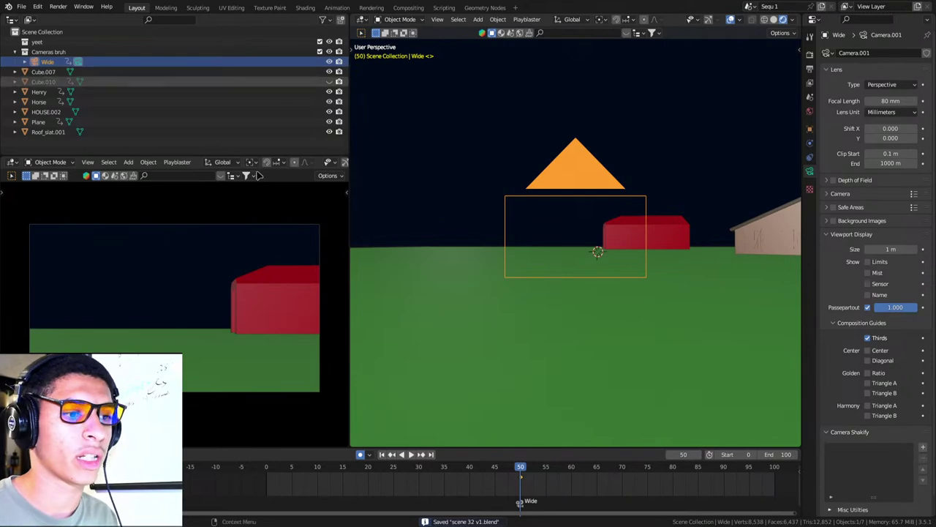
# Return to frame 0 and frame the view on the barn front and figures.
pyautogui.click(382, 454)
pyautogui.moveTo(539, 308); pyautogui.dragTo(617, 322, button='middle')
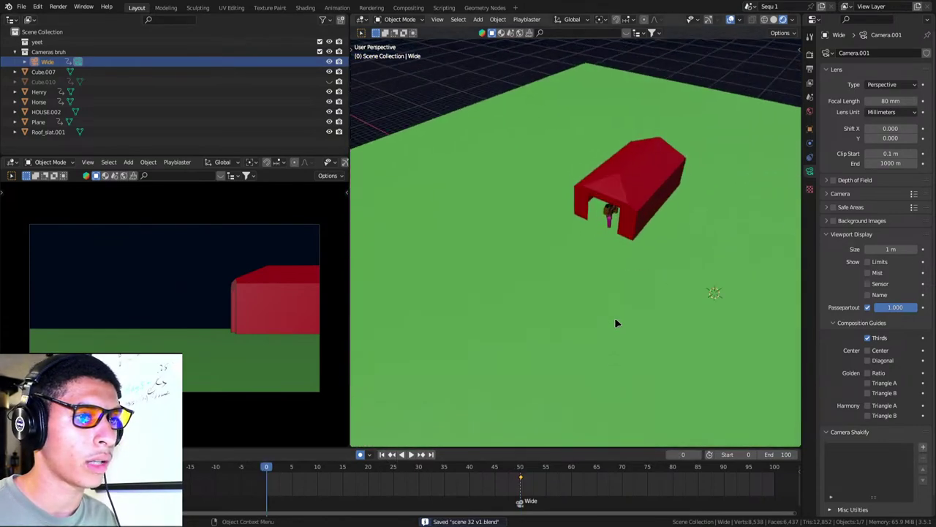
pyautogui.scroll(3, 617, 322)
pyautogui.scroll(2, 627, 308)
pyautogui.scroll(2, 648, 258)
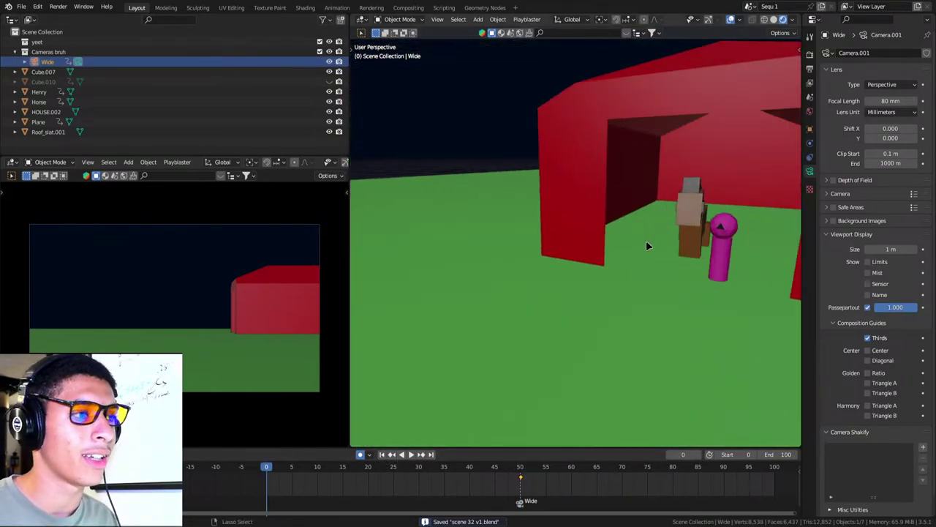
pyautogui.moveTo(644, 244)
pyautogui.mouseDown(button='middle')
pyautogui.moveTo(566, 315)
pyautogui.moveTo(710, 432)
pyautogui.moveTo(677, 376)
pyautogui.mouseUp(button='middle')
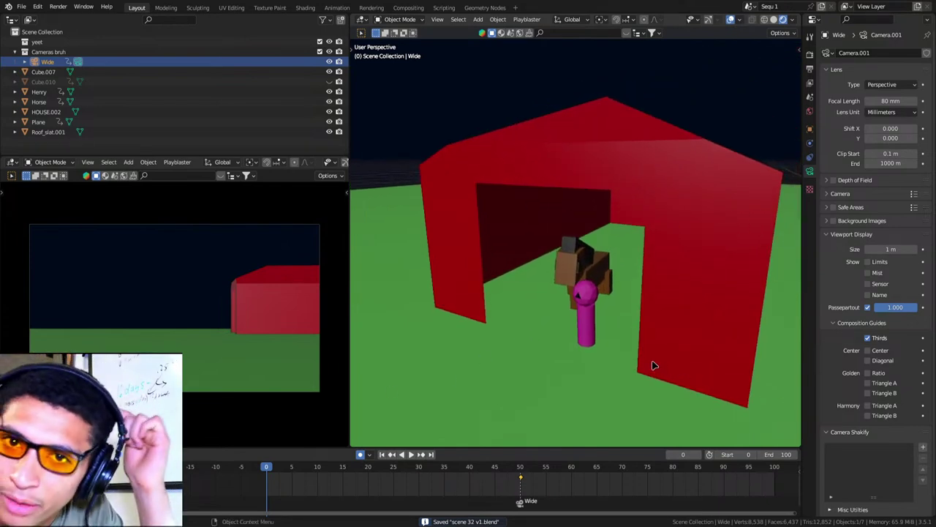
pyautogui.scroll(2, 622, 354)
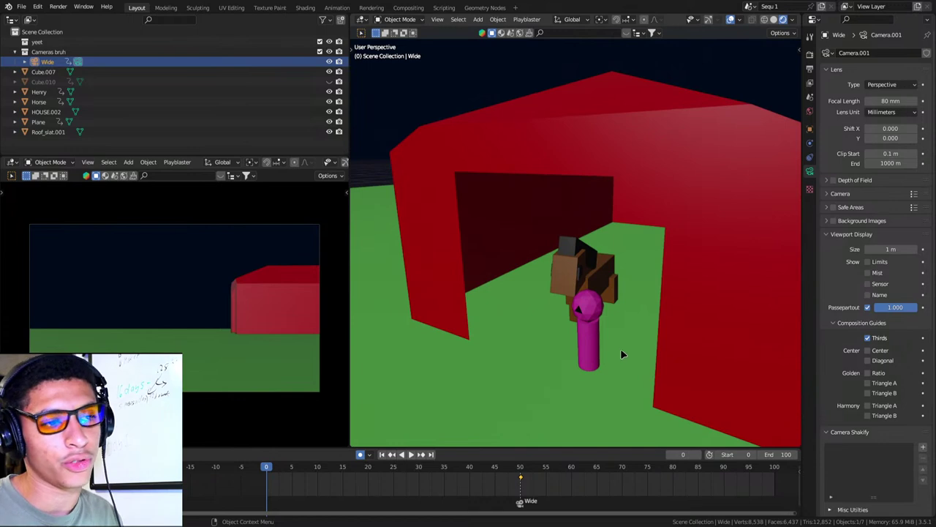
# Move the pink figure Henry beside the horse inside the barn.
pyautogui.click(594, 328)
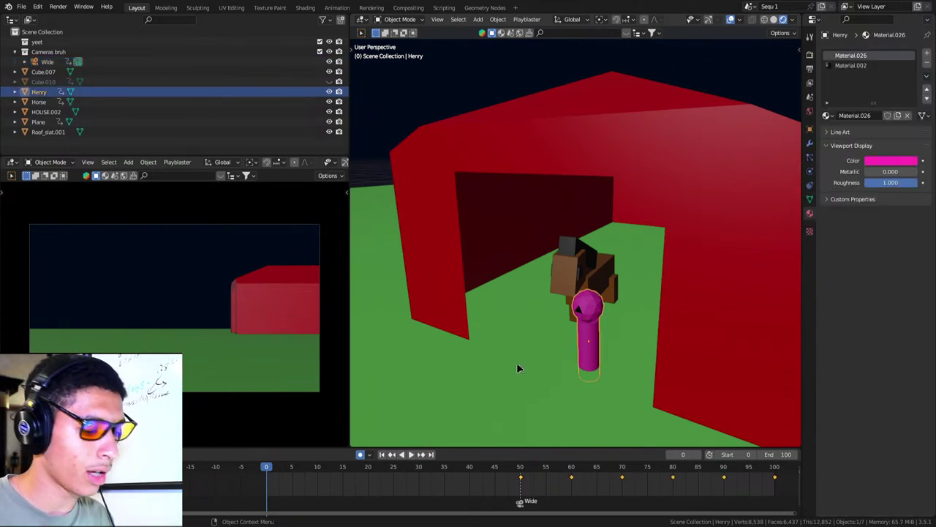
pyautogui.press('g')
pyautogui.click(545, 336)
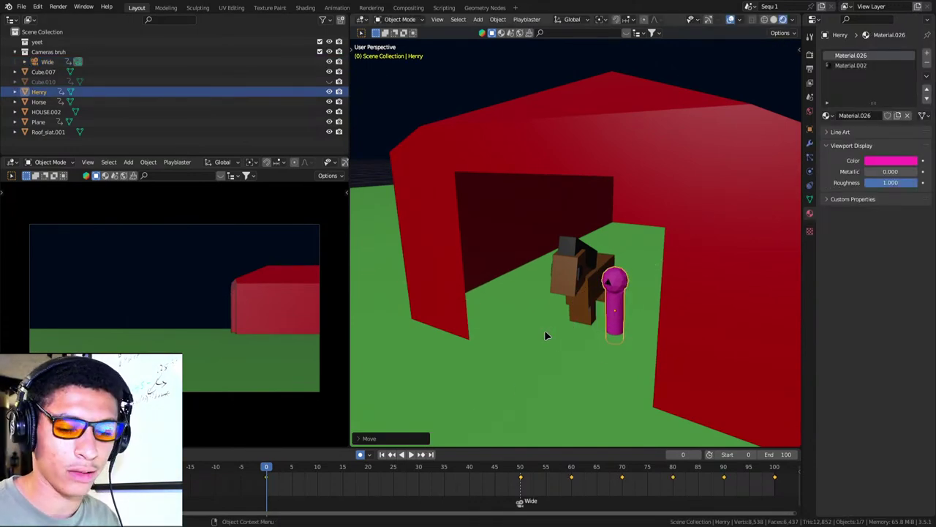
pyautogui.press('KP_Decimal')
pyautogui.scroll(-4, 602, 329)
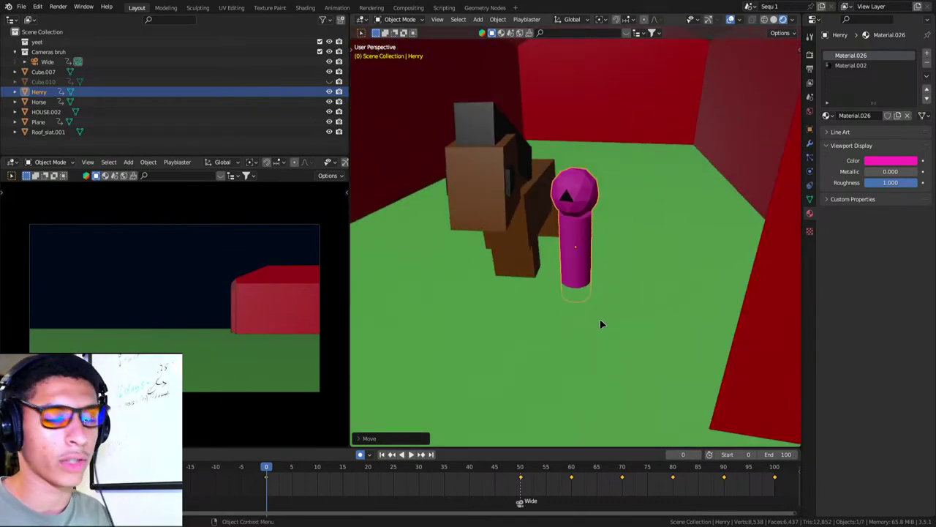
pyautogui.press('g')
pyautogui.click(615, 315)
pyautogui.moveTo(615, 315)
pyautogui.mouseDown(button='middle')
pyautogui.moveTo(619, 301)
pyautogui.moveTo(581, 287)
pyautogui.mouseUp(button='middle')
# Turn Henry about the Z axis, scrub to frame 33 to check, and return to the first frame.
pyautogui.press('r')
pyautogui.press('z')
pyautogui.click(635, 304)
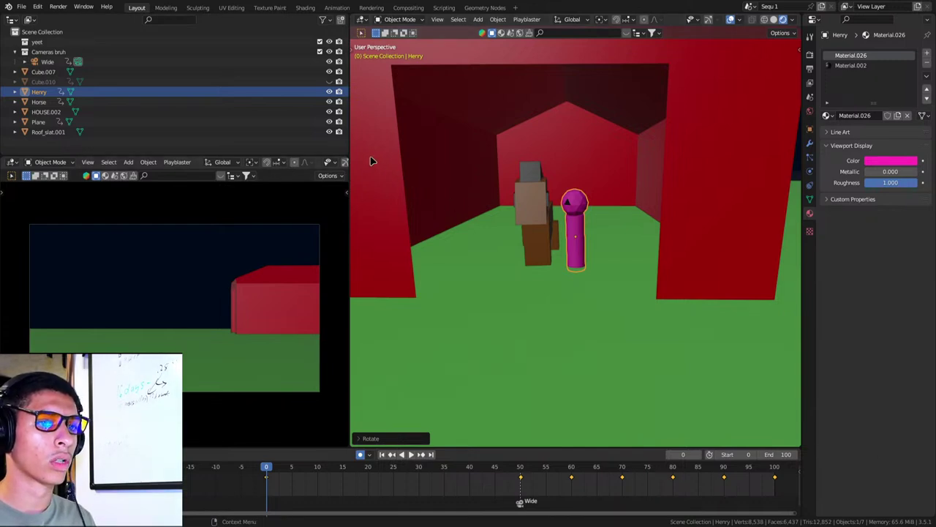
pyautogui.moveTo(564, 469); pyautogui.dragTo(441, 461)
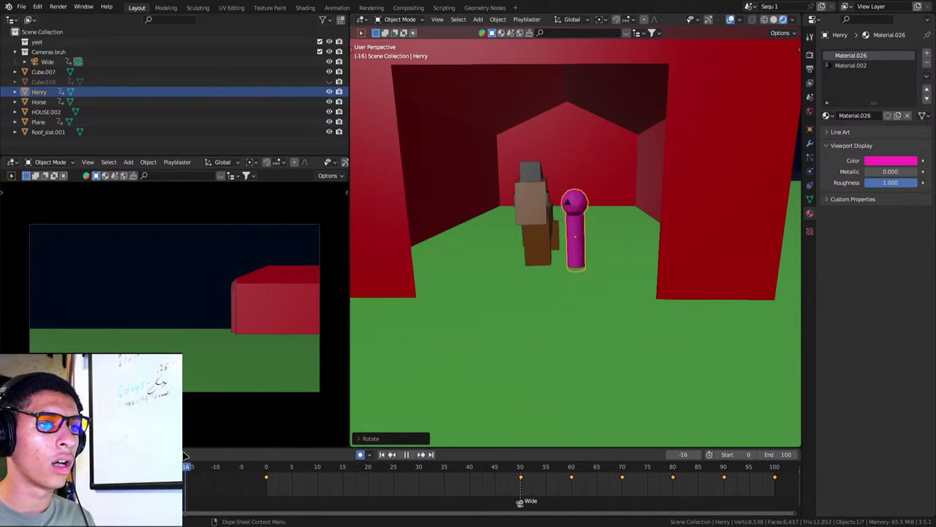
pyautogui.press('Escape')
pyautogui.hotkey('shift', 'Left')
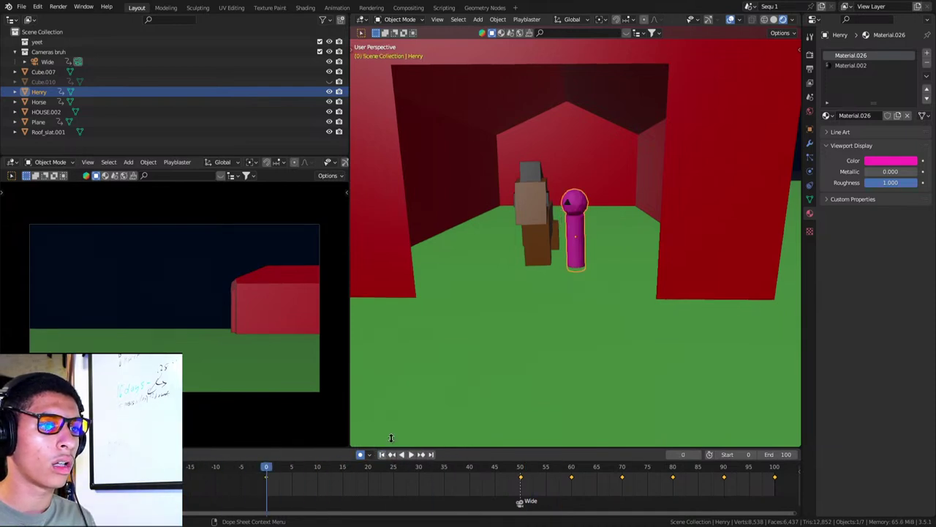
# Save the scene and bring up the splash screen of recent files.
pyautogui.hotkey('ctrl', 's')
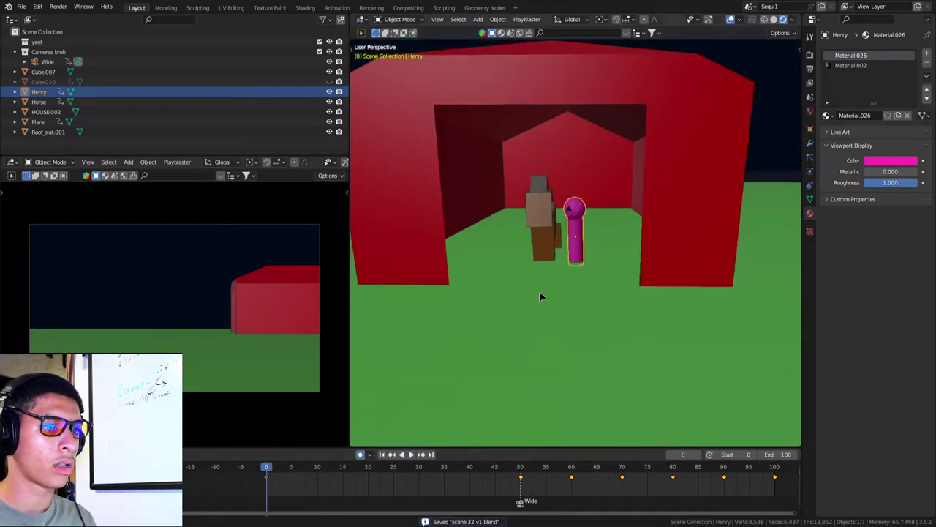
pyautogui.moveTo(538, 286); pyautogui.dragTo(581, 265, button='middle')
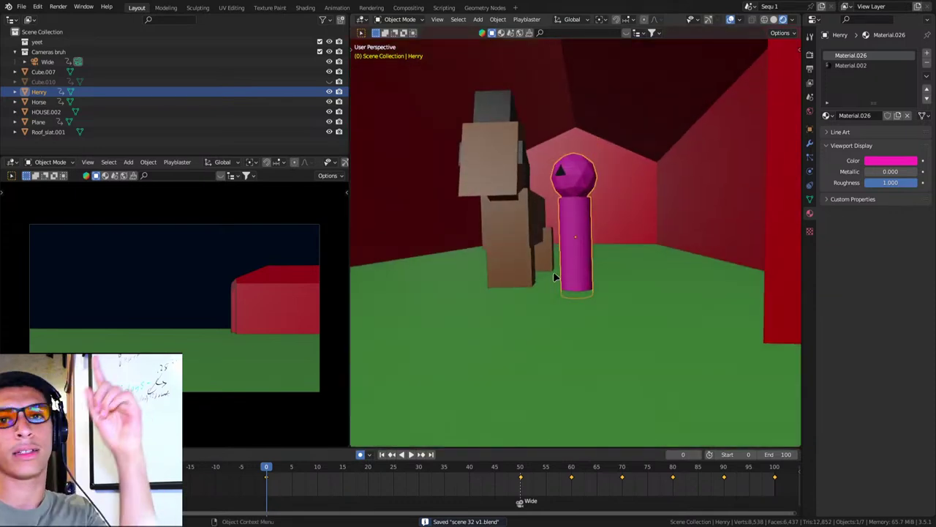
pyautogui.click(8, 7)
pyautogui.click(17, 20)
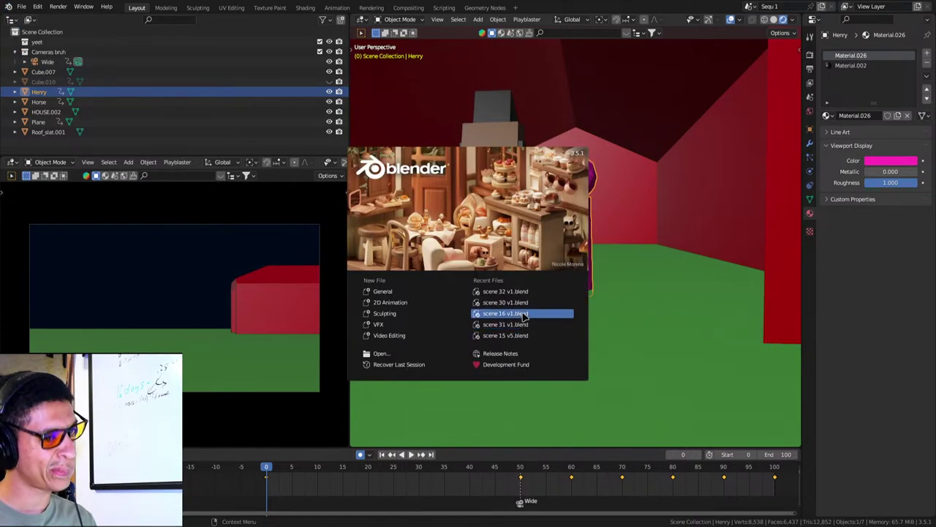
# Open scene 30 v1.blend and select the overhead beam, fence posts and rails.
pyautogui.click(522, 302)
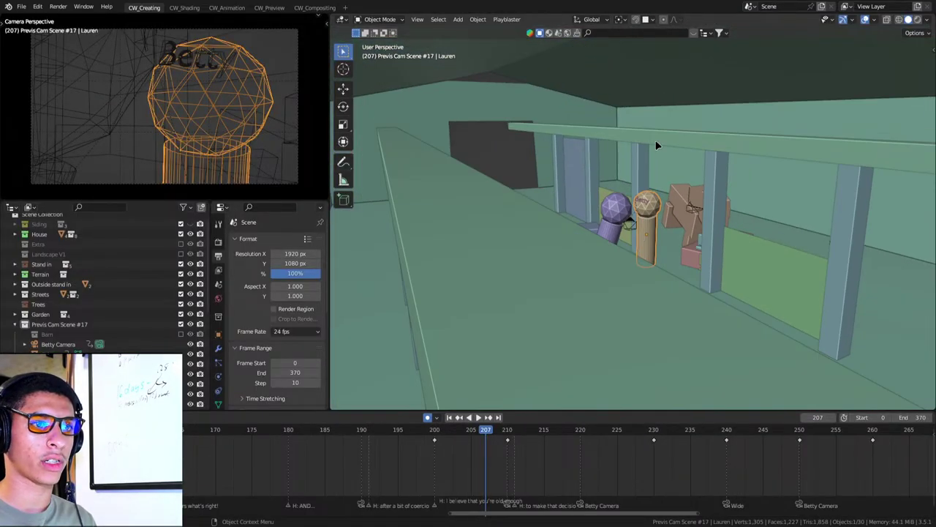
pyautogui.click(656, 145)
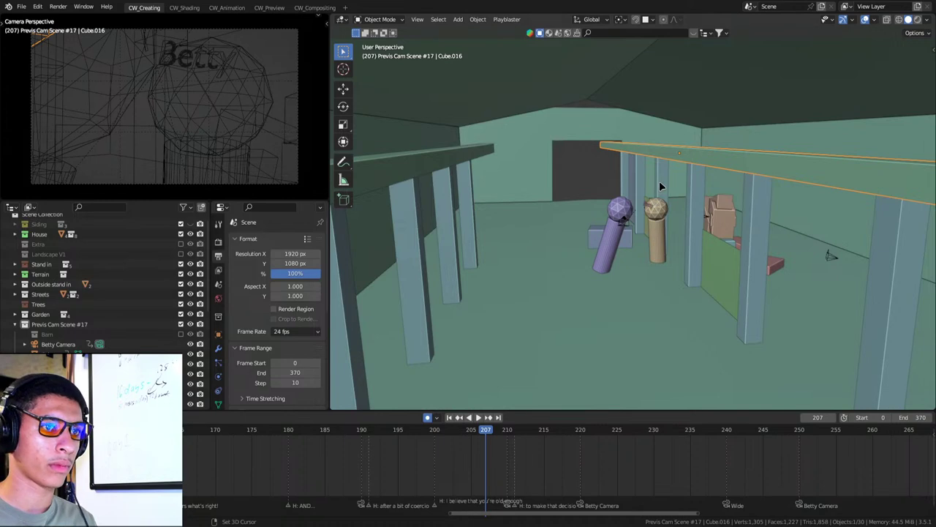
pyautogui.keyDown('shift'); pyautogui.click(659, 180); pyautogui.keyUp('shift')
pyautogui.keyDown('shift'); pyautogui.click(465, 183); pyautogui.keyUp('shift')
pyautogui.moveTo(465, 183)
pyautogui.mouseDown(button='middle')
pyautogui.moveTo(700, 234)
pyautogui.moveTo(697, 263)
pyautogui.mouseUp(button='middle')
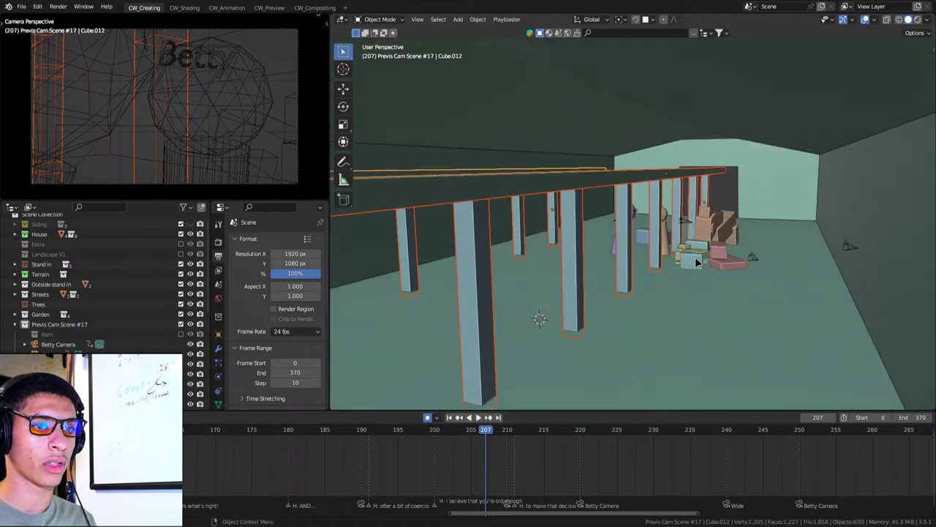
pyautogui.keyDown('shift'); pyautogui.click(696, 263); pyautogui.keyUp('shift')
# Add the pink box and remaining blocks to the selection and copy all seven objects.
pyautogui.keyDown('shift'); pyautogui.click(724, 263); pyautogui.keyUp('shift')
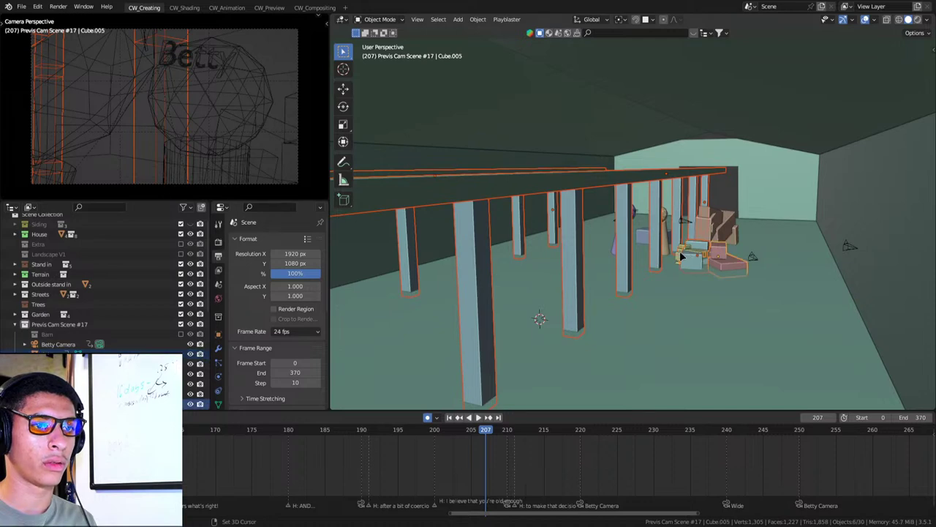
pyautogui.keyDown('shift'); pyautogui.click(681, 256); pyautogui.keyUp('shift')
pyautogui.scroll(3, 728, 280)
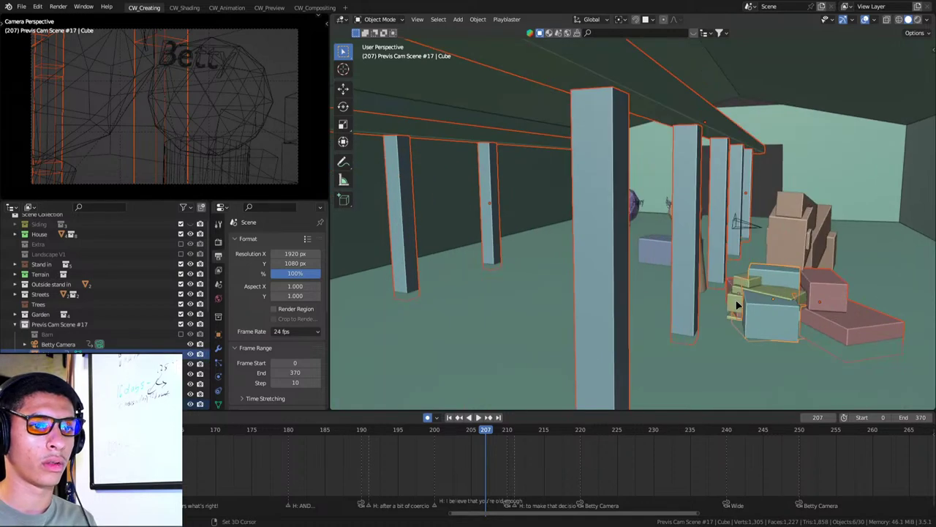
pyautogui.keyDown('shift'); pyautogui.click(736, 306); pyautogui.keyUp('shift')
pyautogui.moveTo(715, 297)
pyautogui.mouseDown(button='middle')
pyautogui.moveTo(556, 266)
pyautogui.moveTo(566, 264)
pyautogui.mouseUp(button='middle')
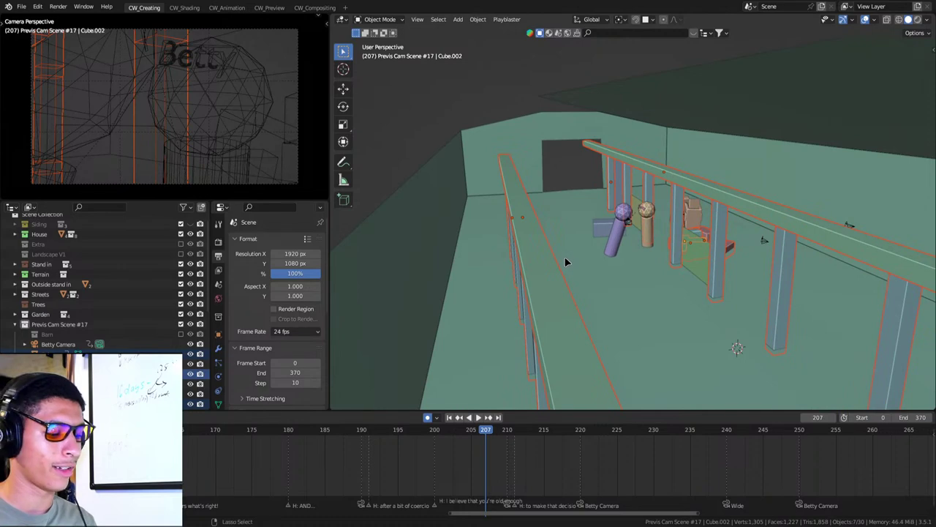
pyautogui.hotkey('ctrl', 'c')
pyautogui.click(560, 258)
# Save scene 30 v1.blend and show the recent-files splash screen.
pyautogui.hotkey('ctrl', 's')
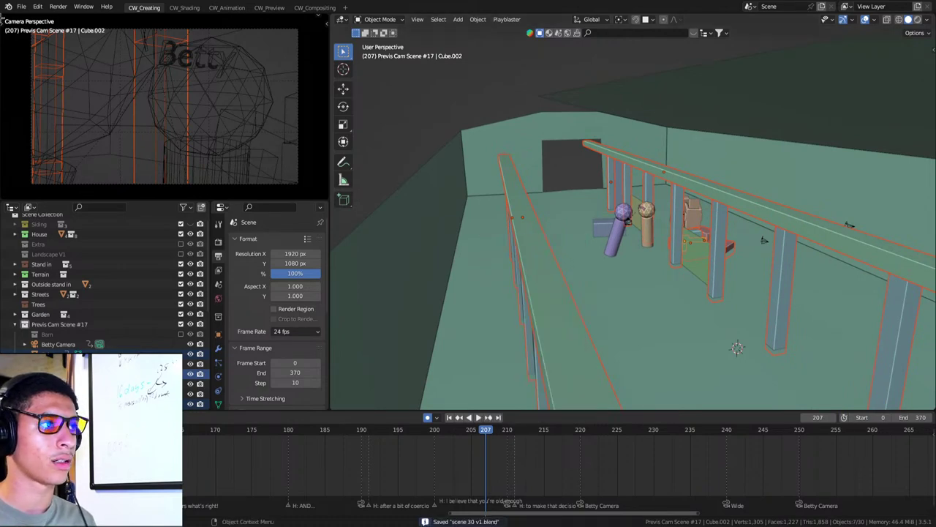
pyautogui.click(8, 7)
pyautogui.click(13, 21)
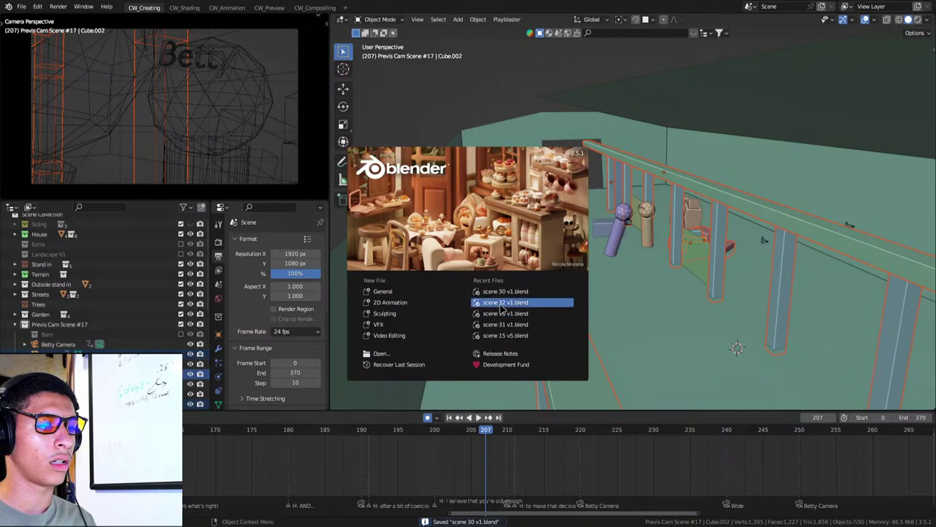
# Open scene 32 v1.blend, look around the horse and figure, and paste the seven fence objects.
pyautogui.click(502, 306)
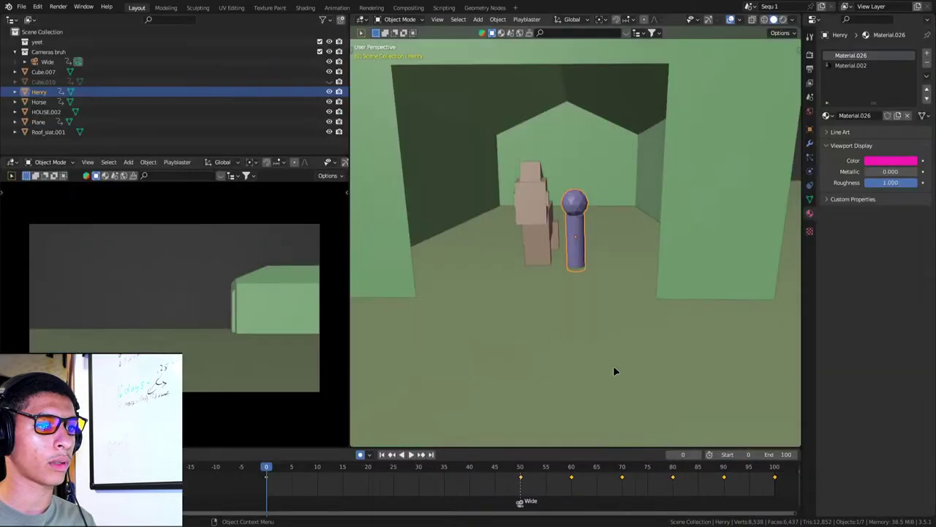
pyautogui.scroll(-5, 585, 351)
pyautogui.moveTo(553, 335); pyautogui.dragTo(531, 331, button='middle')
pyautogui.scroll(5, 530, 332)
pyautogui.scroll(3, 533, 326)
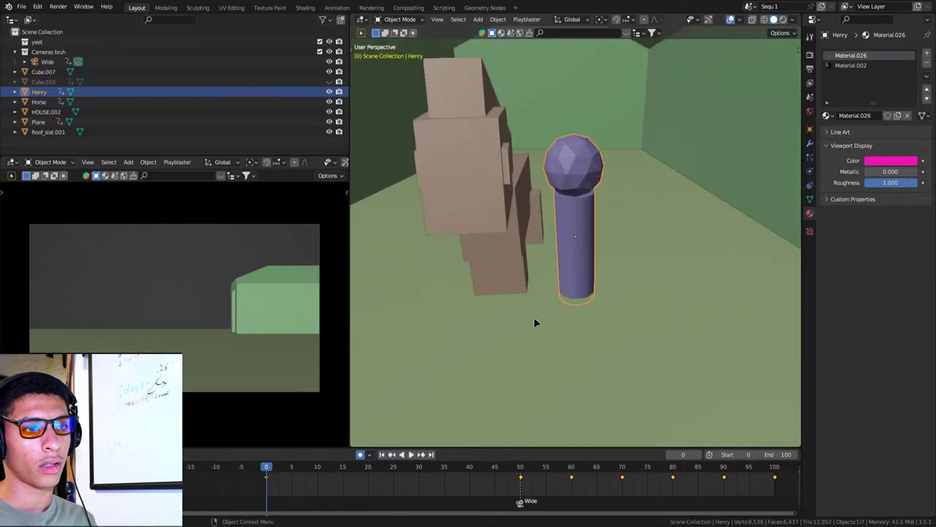
pyautogui.scroll(1, 534, 322)
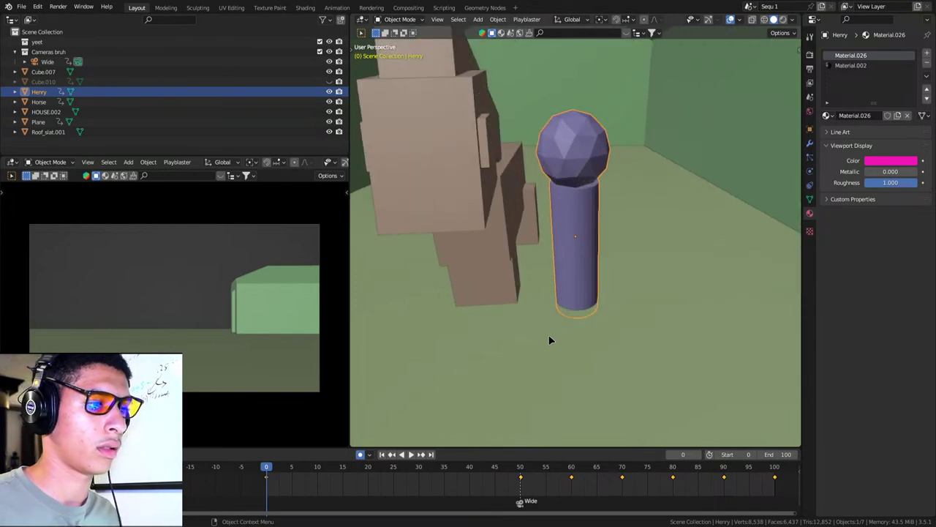
pyautogui.scroll(-5, 545, 338)
pyautogui.scroll(4, 552, 326)
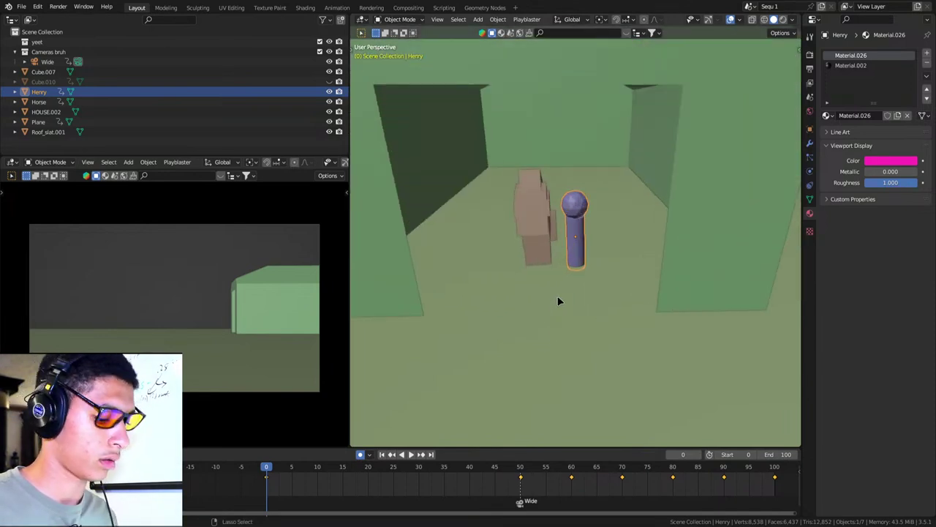
pyautogui.hotkey('ctrl', 'v')
pyautogui.scroll(-4, 557, 296)
# From top view, scale the pasted fence down and move it inside the green barn.
pyautogui.scroll(-3, 556, 292)
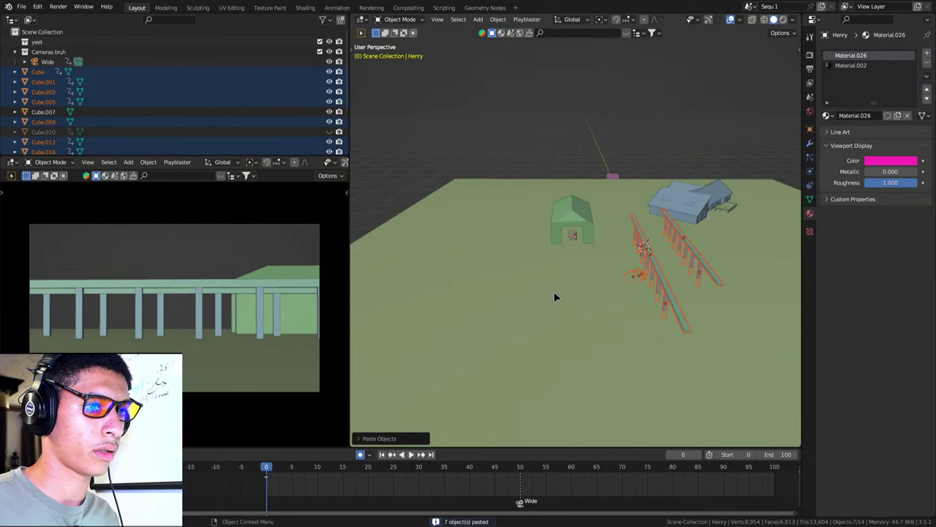
pyautogui.press('KP_7')
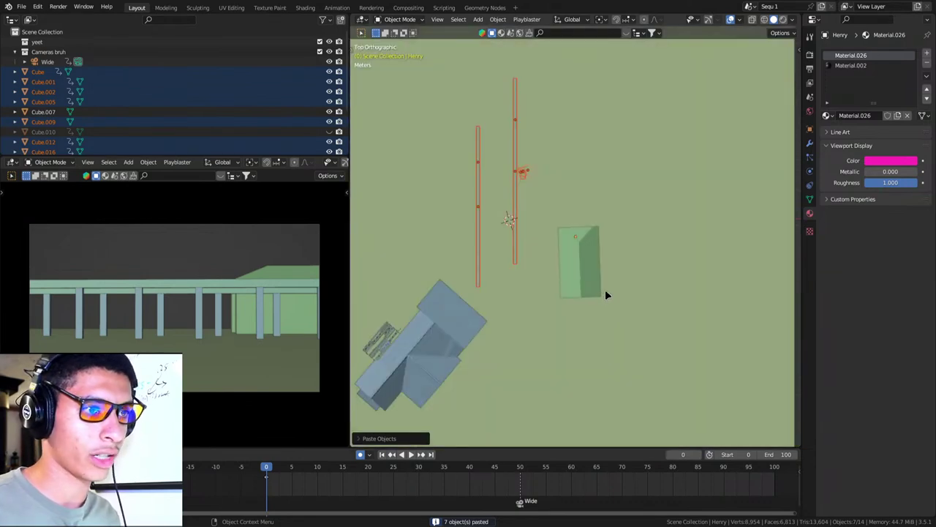
pyautogui.press('s')
pyautogui.click(599, 216)
pyautogui.press('g')
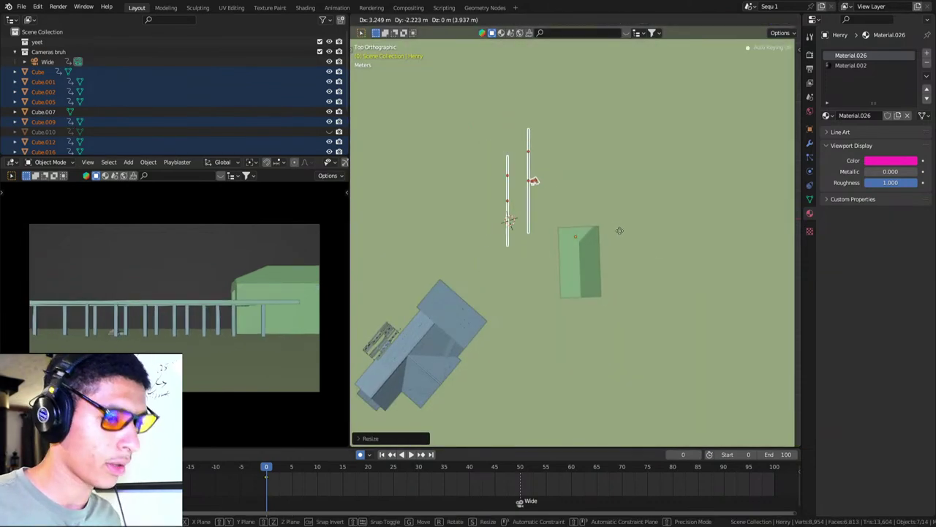
pyautogui.click(666, 311)
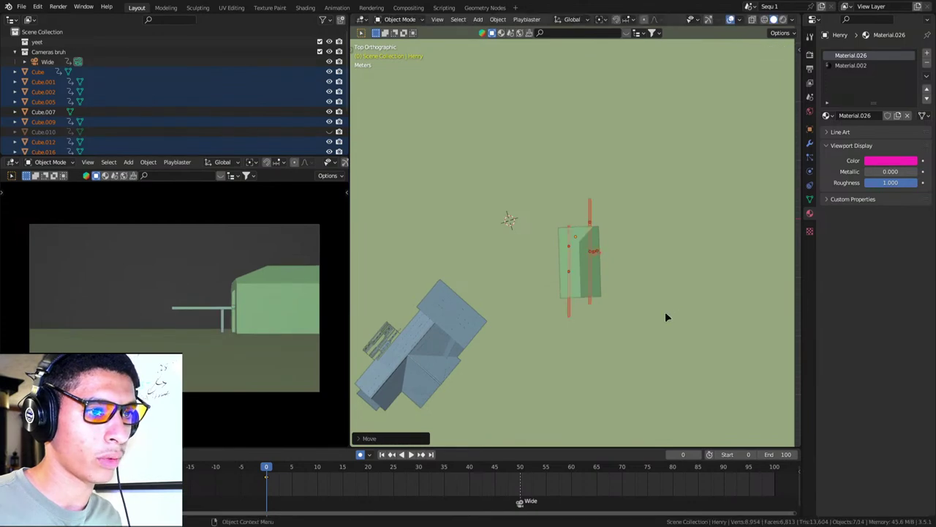
# Switch to wireframe and rotate the fence to line up with the barn.
pyautogui.hotkey('shift', 'z')
pyautogui.moveTo(662, 324)
pyautogui.mouseDown(button='middle')
pyautogui.moveTo(617, 376)
pyautogui.moveTo(617, 351)
pyautogui.mouseUp(button='middle')
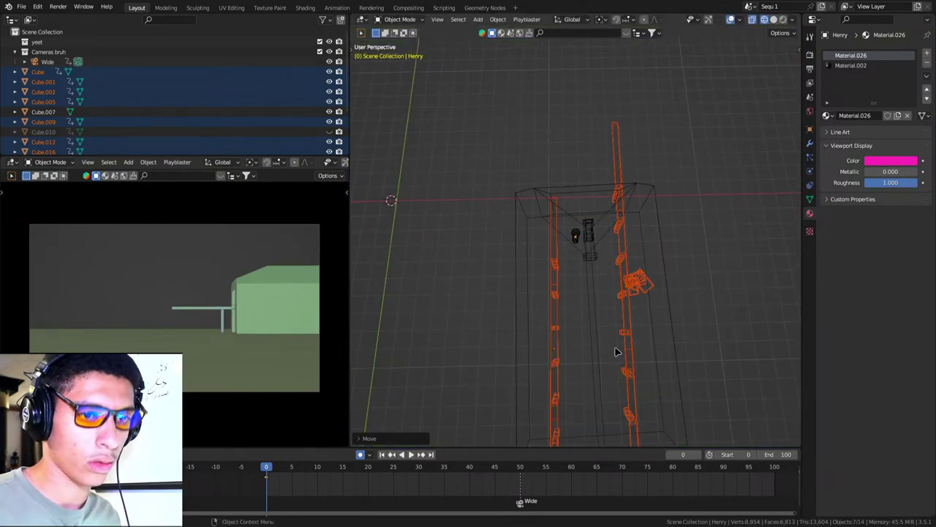
pyautogui.press('KP_7')
pyautogui.press('r')
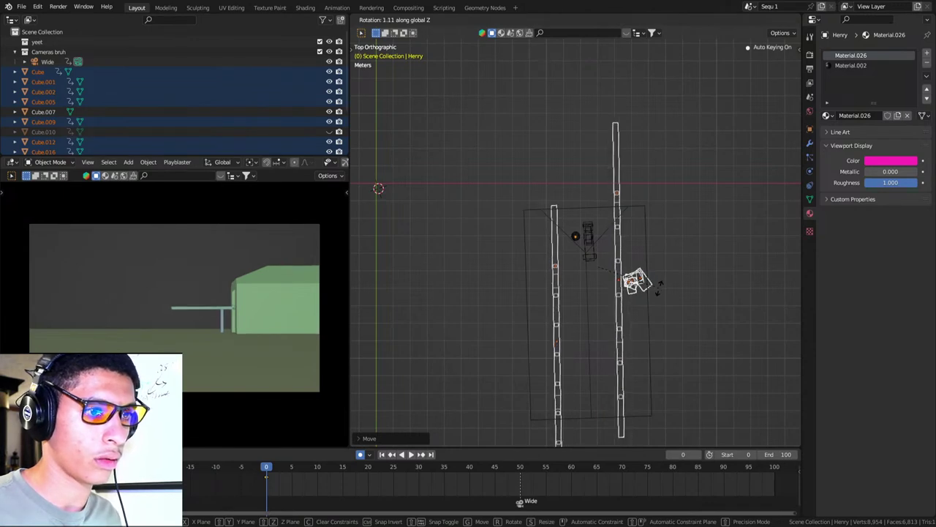
pyautogui.click(660, 291)
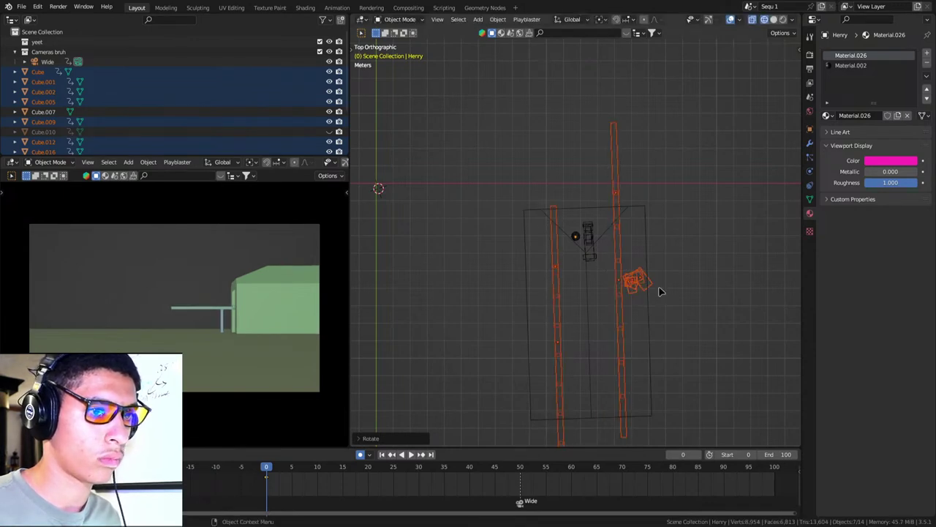
# Pan and zoom toward the small cubes and select that cluster.
pyautogui.scroll(4, 660, 291)
pyautogui.keyDown('shift'); pyautogui.moveTo(668, 309); pyautogui.dragTo(617, 234, button='middle'); pyautogui.keyUp('shift')
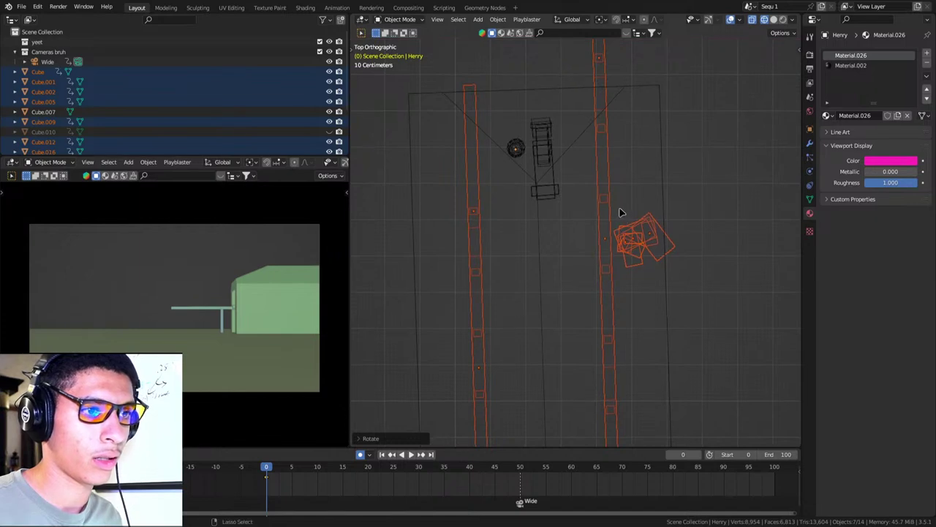
pyautogui.scroll(-4, 617, 212)
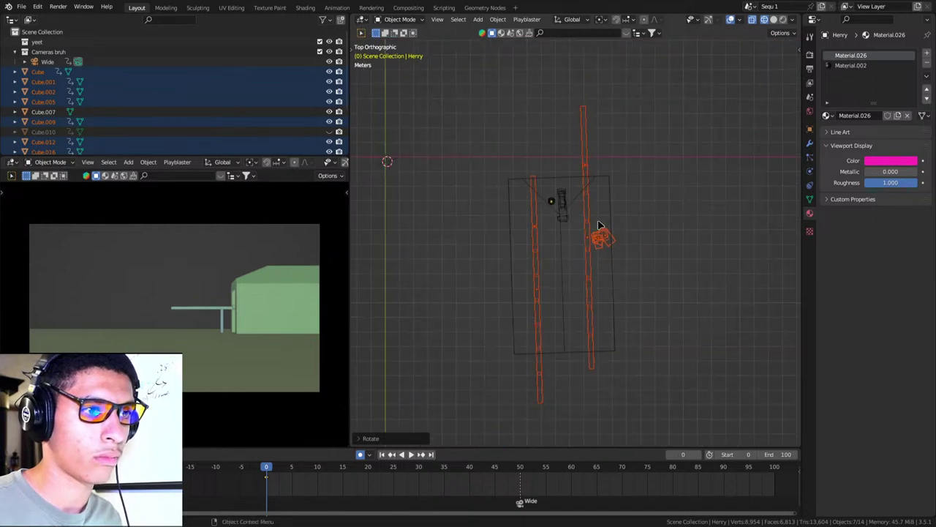
pyautogui.scroll(2, 593, 227)
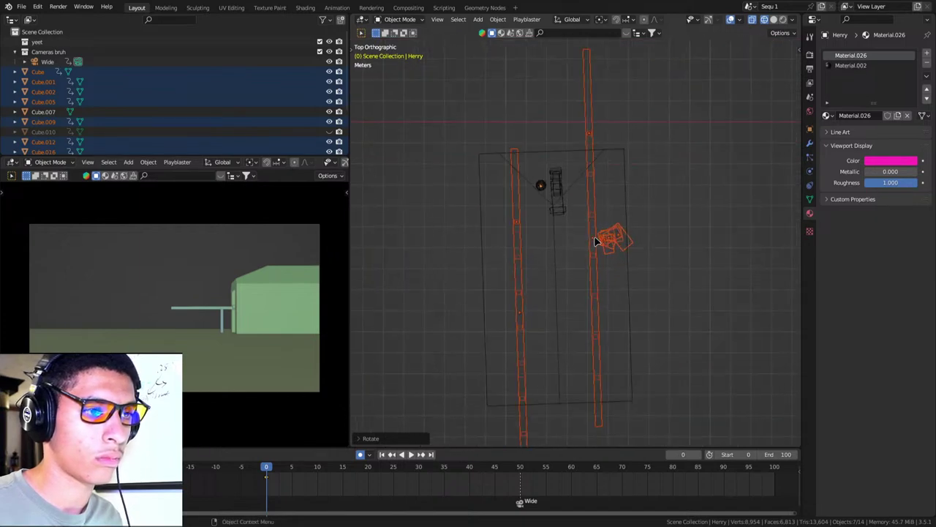
pyautogui.scroll(1, 596, 241)
pyautogui.scroll(1, 622, 234)
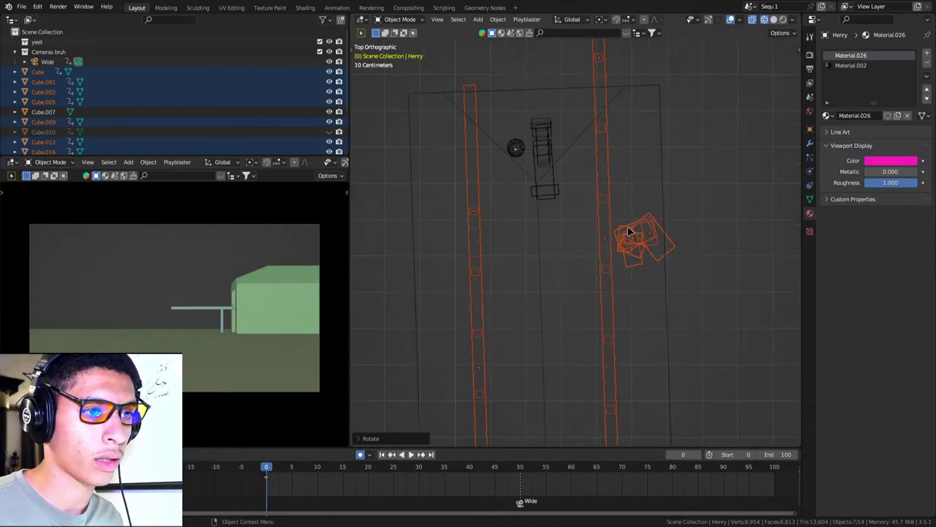
pyautogui.click(628, 232)
# Move the small cube cluster just in front of the camera.
pyautogui.scroll(-1, 657, 269)
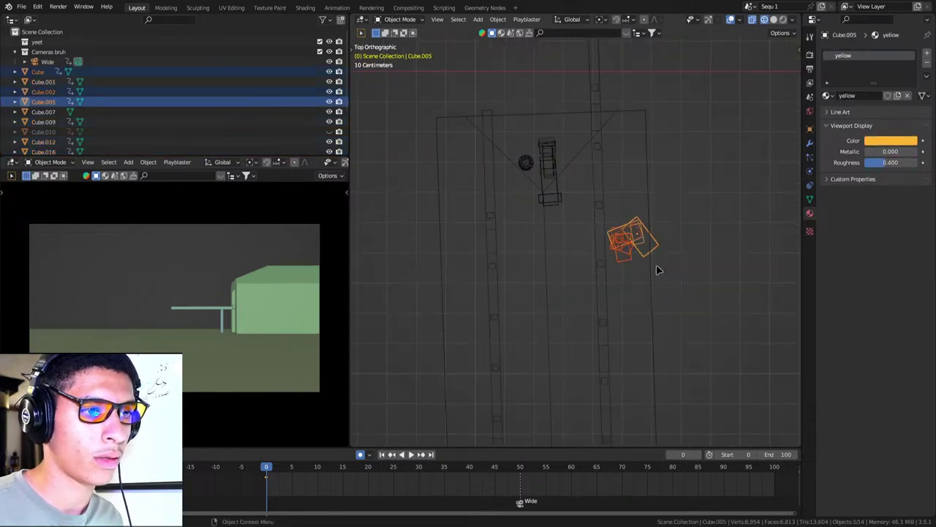
pyautogui.scroll(1, 657, 270)
pyautogui.press('g')
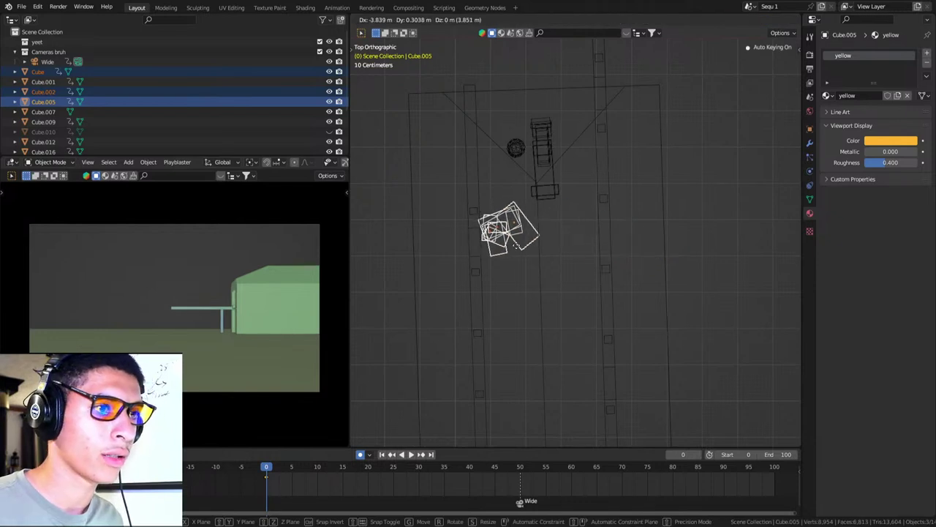
pyautogui.click(581, 240)
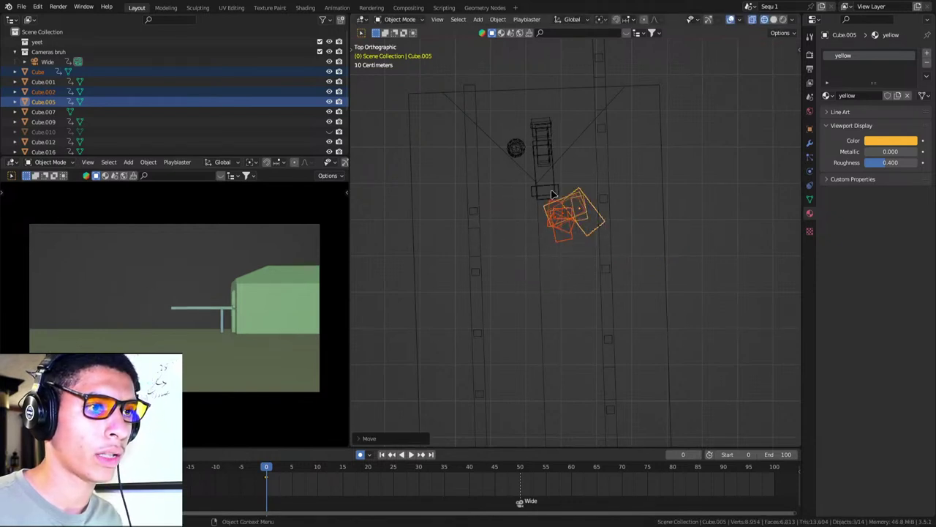
# Select the tall pole Cube.016 and reposition it.
pyautogui.scroll(-3, 552, 194)
pyautogui.click(589, 184)
pyautogui.click(591, 198)
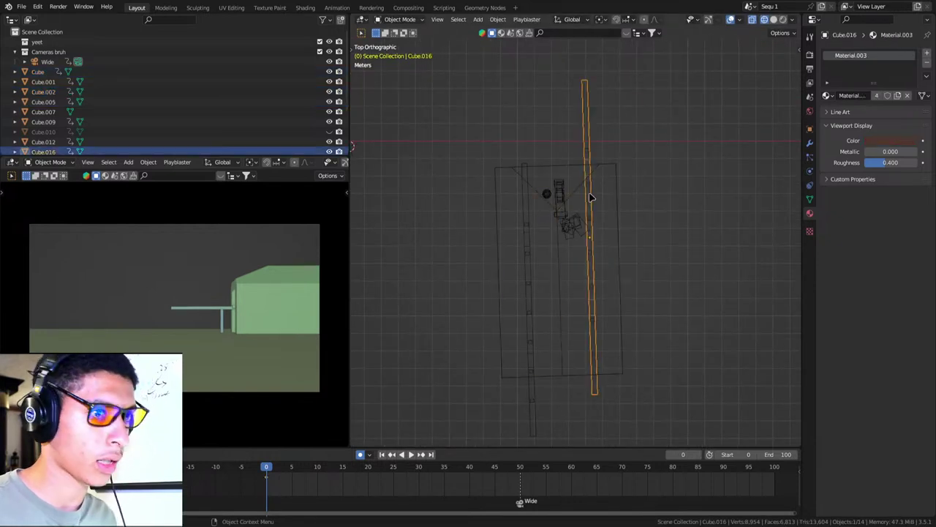
pyautogui.press('g')
pyautogui.press('y')
pyautogui.press('y')
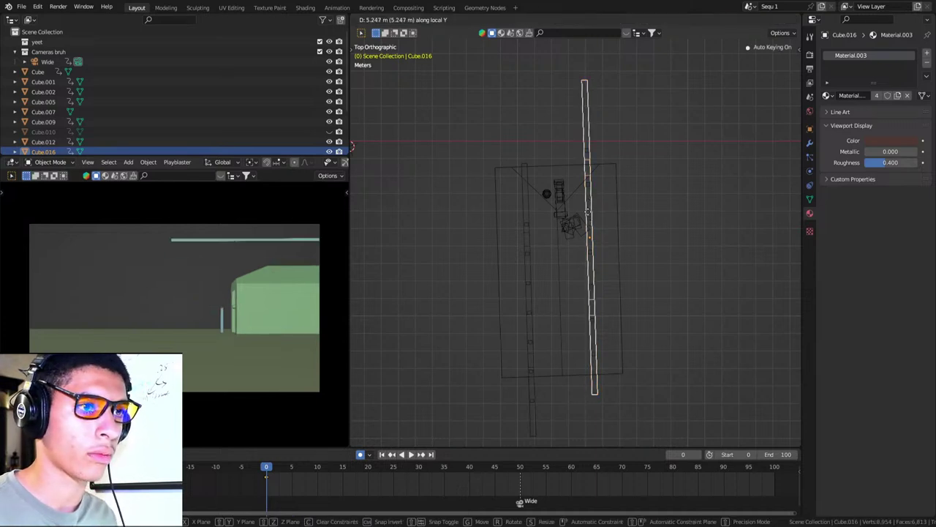
pyautogui.press('y')
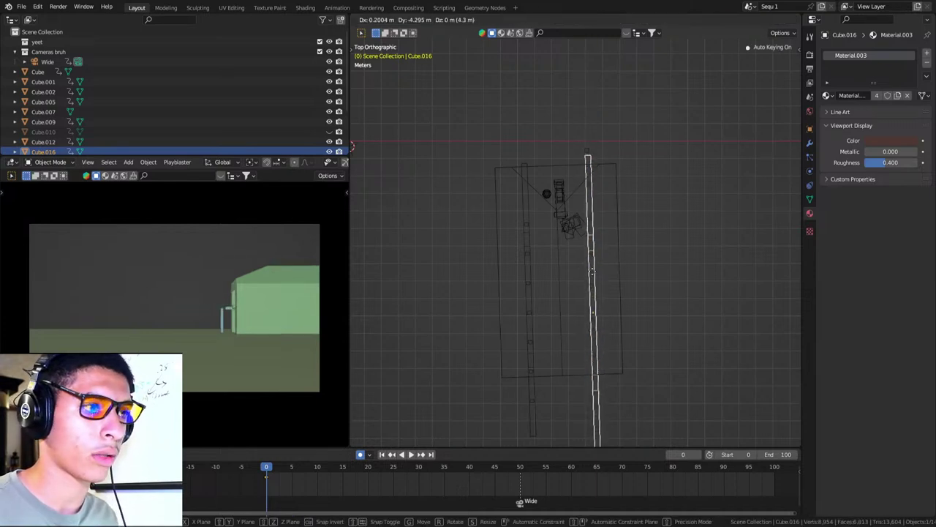
pyautogui.click(593, 261)
# Add Cube.009 to the selection and slide the poles along the Y axis into place.
pyautogui.scroll(4, 613, 123)
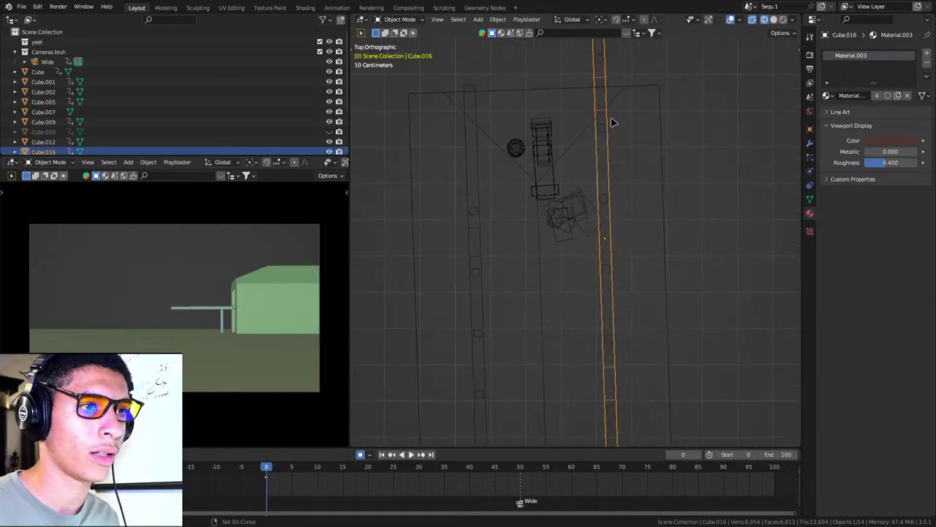
pyautogui.keyDown('shift'); pyautogui.click(598, 63); pyautogui.keyUp('shift')
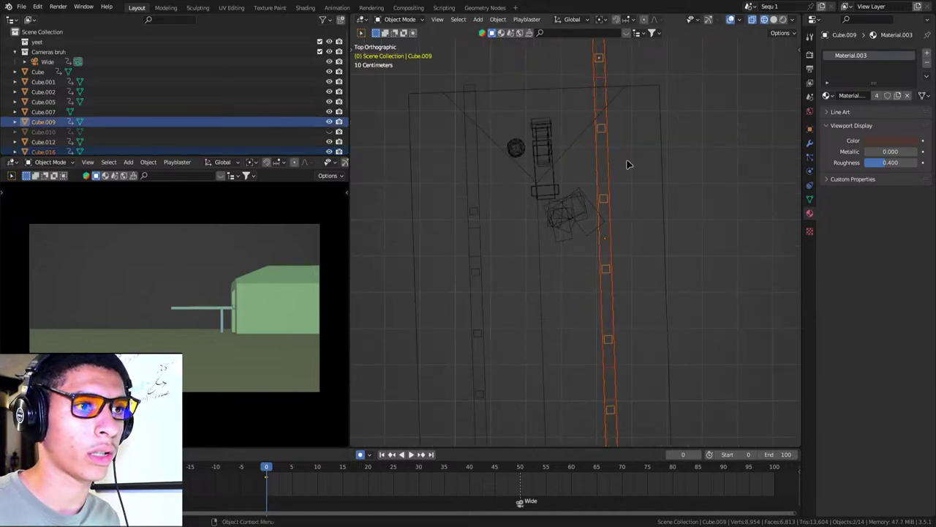
pyautogui.scroll(-4, 628, 164)
pyautogui.press('g')
pyautogui.press('y')
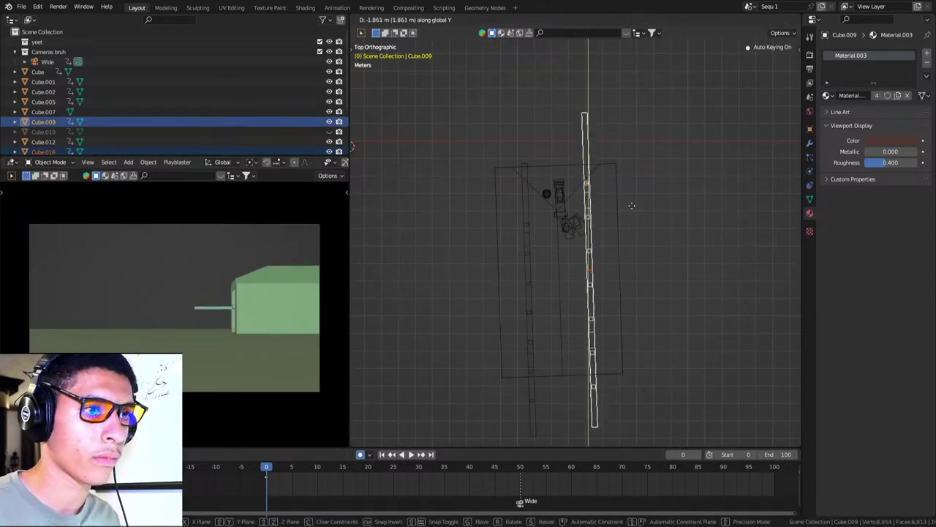
pyautogui.click(647, 213)
pyautogui.press('g')
pyautogui.rightClick(660, 245)
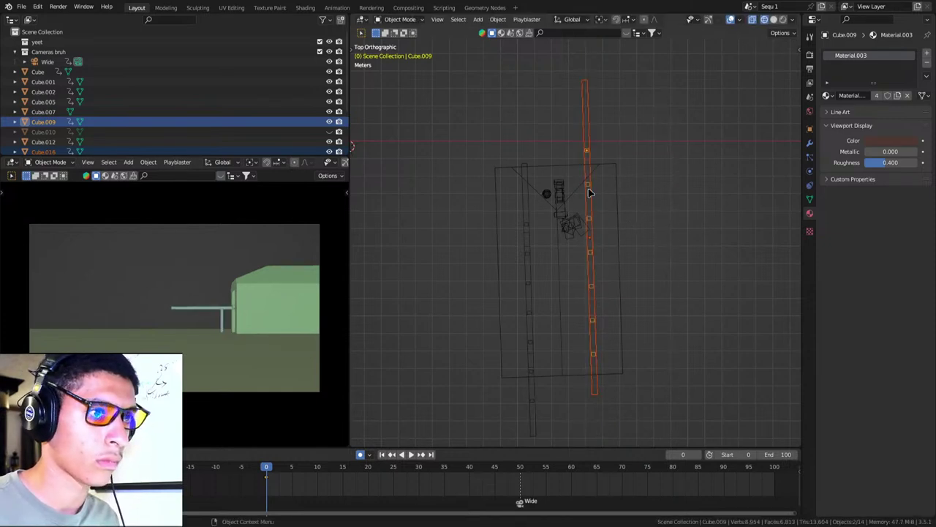
pyautogui.press('g')
pyautogui.press('y')
pyautogui.press('y')
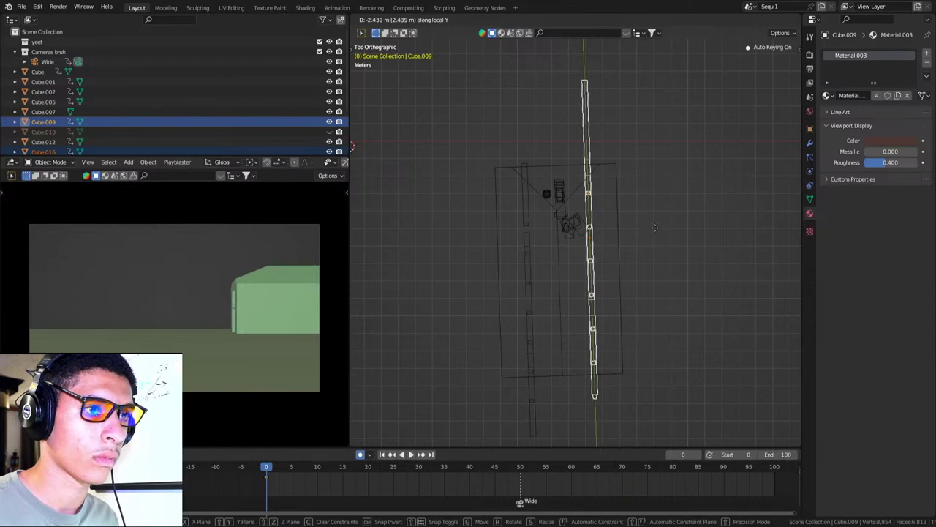
pyautogui.click(655, 227)
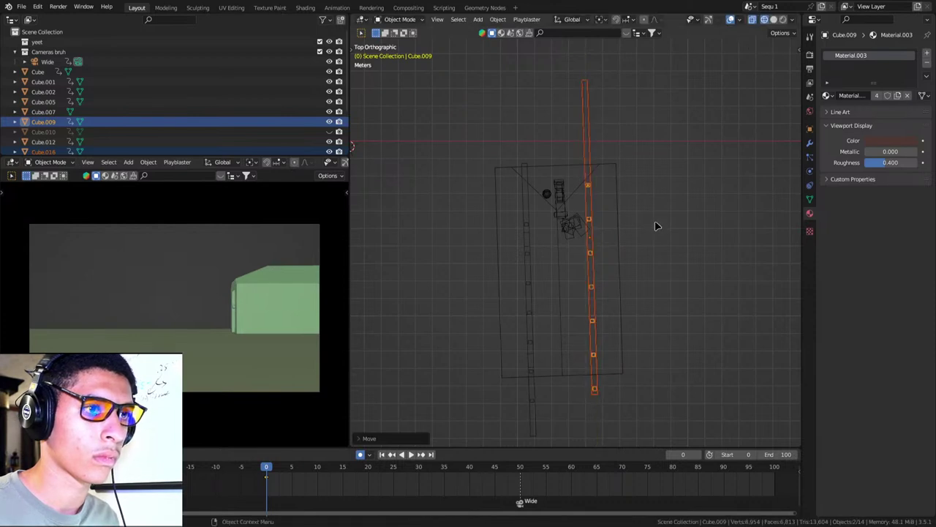
# Make Cube.016 active, cancel a trial scale, and orbit to view the poles in perspective.
pyautogui.keyDown('shift'); pyautogui.click(593, 144); pyautogui.keyUp('shift')
pyautogui.press('s')
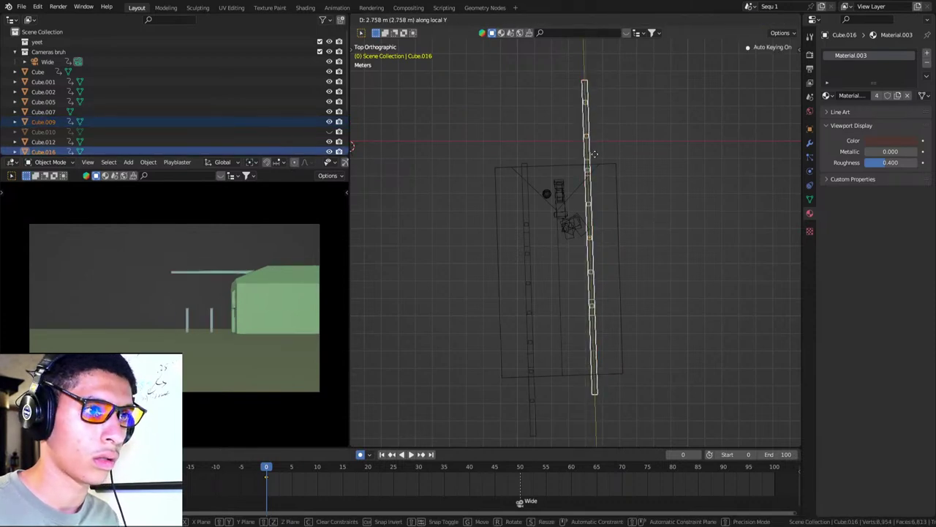
pyautogui.press('Escape')
pyautogui.scroll(-1, 597, 200)
pyautogui.moveTo(598, 199)
pyautogui.mouseDown(button='middle')
pyautogui.moveTo(656, 176)
pyautogui.moveTo(558, 261)
pyautogui.moveTo(627, 229)
pyautogui.moveTo(500, 242)
pyautogui.moveTo(510, 265)
pyautogui.mouseUp(button='middle')
# Slide the poles and beam twice along the global Y axis.
pyautogui.press('g')
pyautogui.press('Escape')
pyautogui.press('g')
pyautogui.press('y')
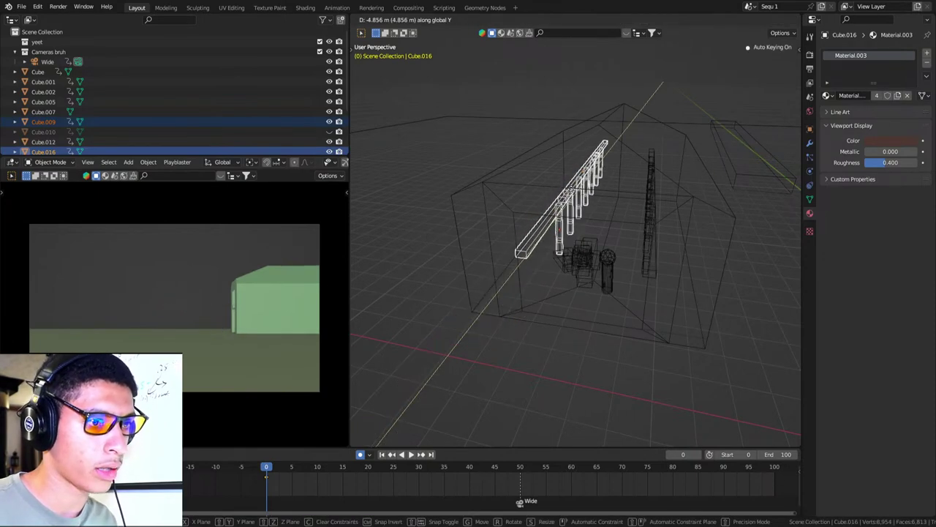
pyautogui.click(563, 208)
pyautogui.moveTo(562, 208)
pyautogui.mouseDown(button='middle')
pyautogui.moveTo(550, 286)
pyautogui.moveTo(529, 286)
pyautogui.moveTo(591, 271)
pyautogui.moveTo(584, 274)
pyautogui.mouseUp(button='middle')
pyautogui.press('g')
pyautogui.press('y')
pyautogui.click(556, 271)
# Return to solid shading, view the figure from the side, and undo twice to reset the beam.
pyautogui.hotkey('shift', 'z')
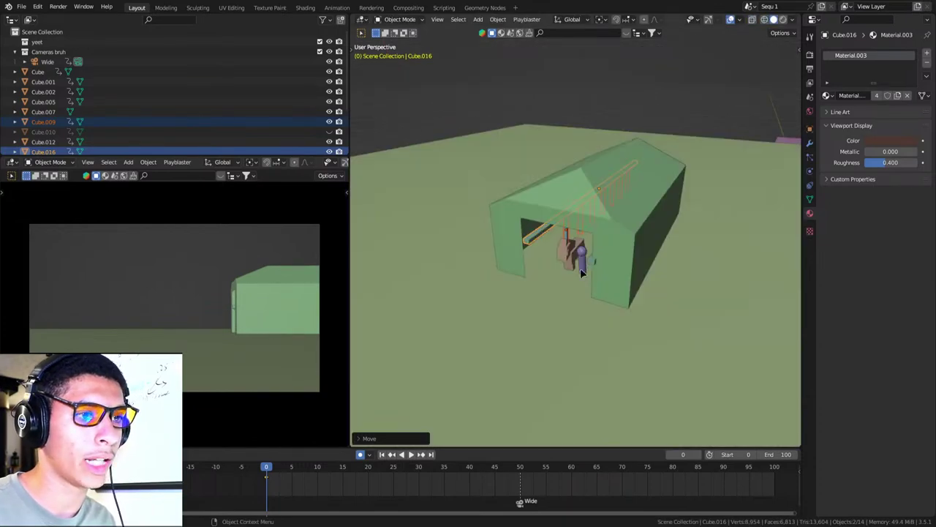
pyautogui.scroll(2, 604, 278)
pyautogui.scroll(5, 604, 281)
pyautogui.moveTo(604, 283); pyautogui.dragTo(455, 259, button='middle')
pyautogui.hotkey('ctrl', 'z')
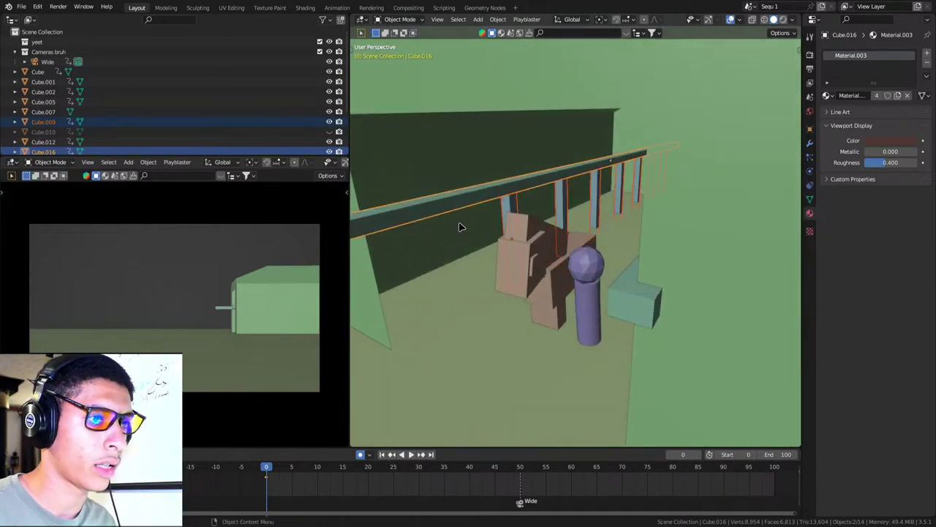
pyautogui.hotkey('ctrl', 'z')
pyautogui.scroll(-5, 459, 225)
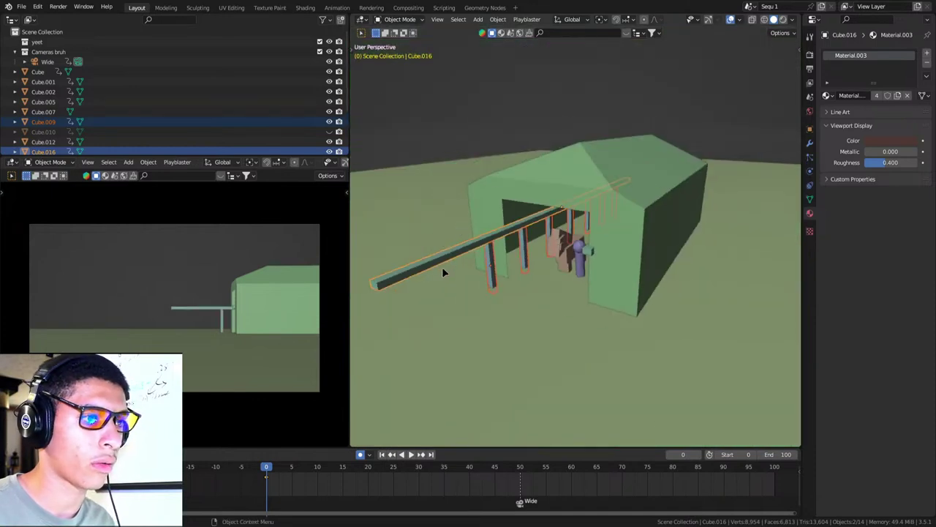
# Slide the row of posts along Y back inside the barn.
pyautogui.click(490, 260)
pyautogui.press('g')
pyautogui.press('y')
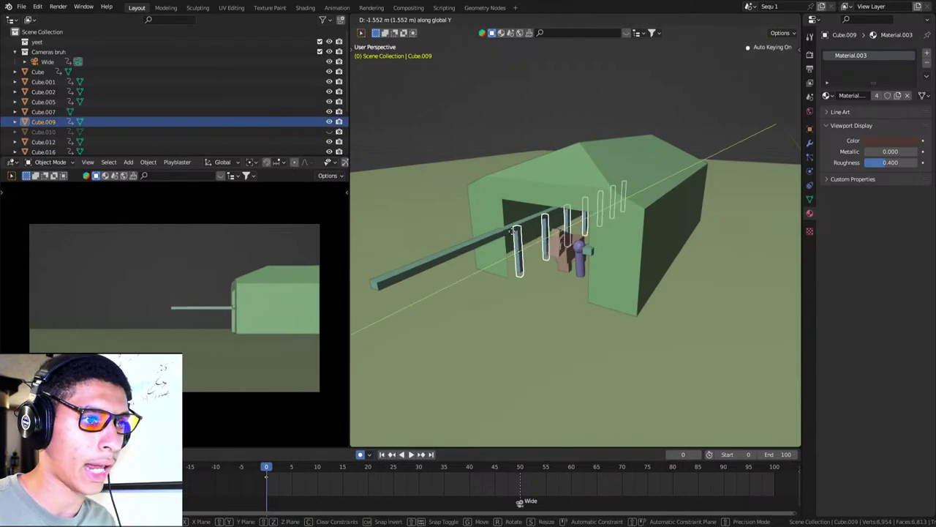
pyautogui.click(512, 231)
# In Edit Mode, slide the long beam's geometry along Y into the barn.
pyautogui.click(491, 236)
pyautogui.press('Tab')
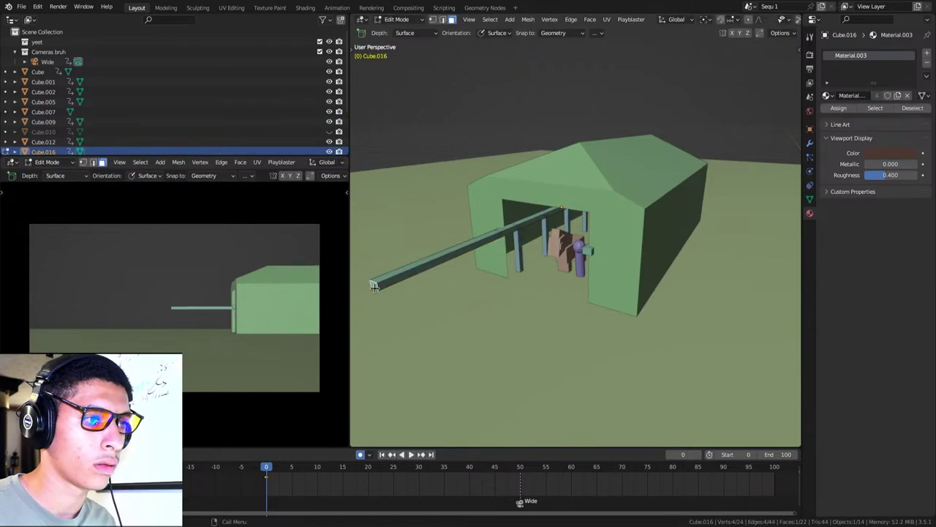
pyautogui.press('g')
pyautogui.press('y')
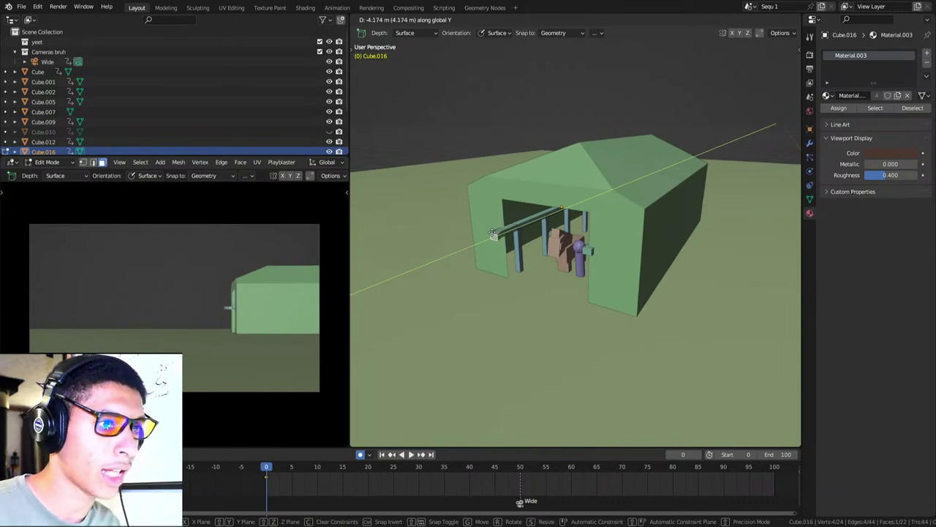
pyautogui.click(493, 232)
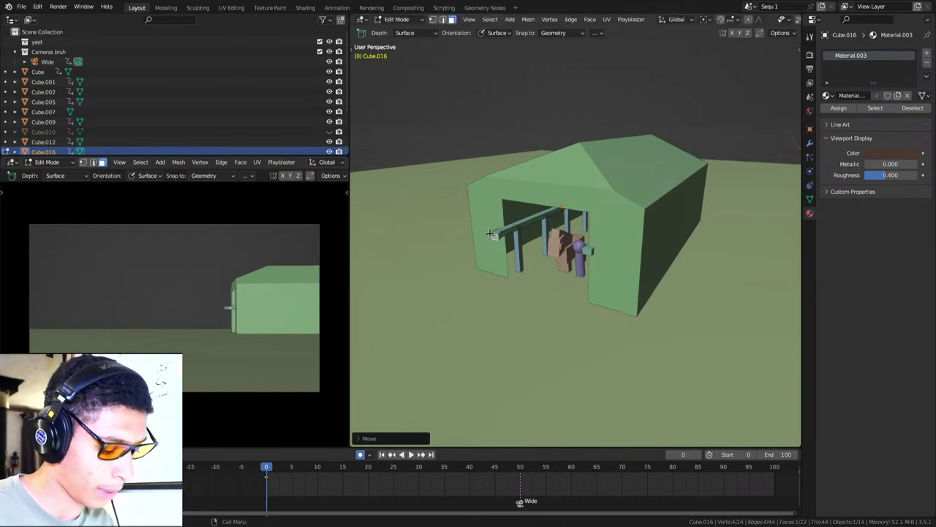
# Play the animation to check it, then return to frame 0 facing the barn front.
pyautogui.press('space')
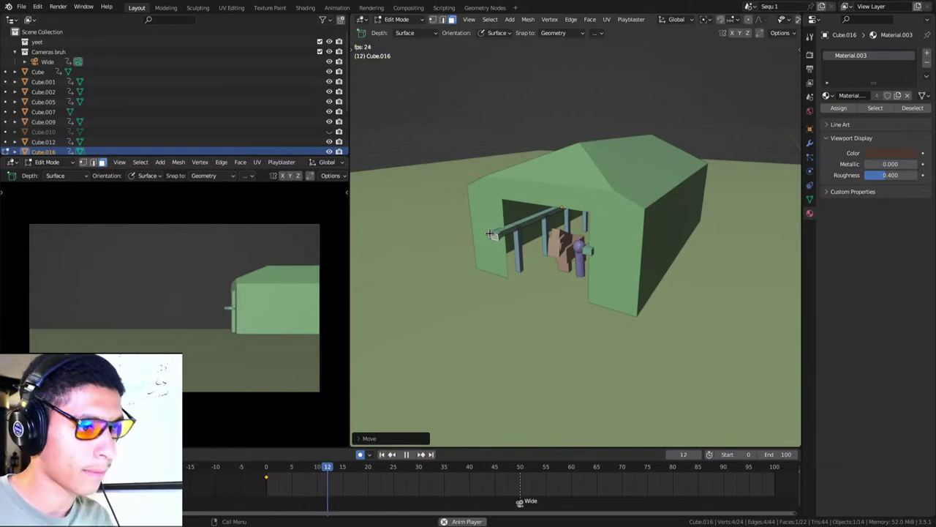
pyautogui.press('space')
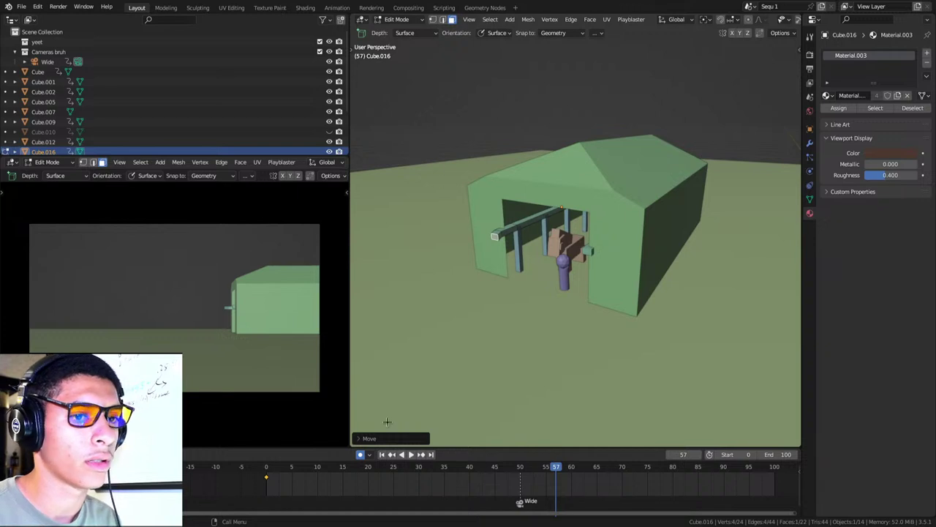
pyautogui.click(389, 454)
pyautogui.scroll(2, 458, 337)
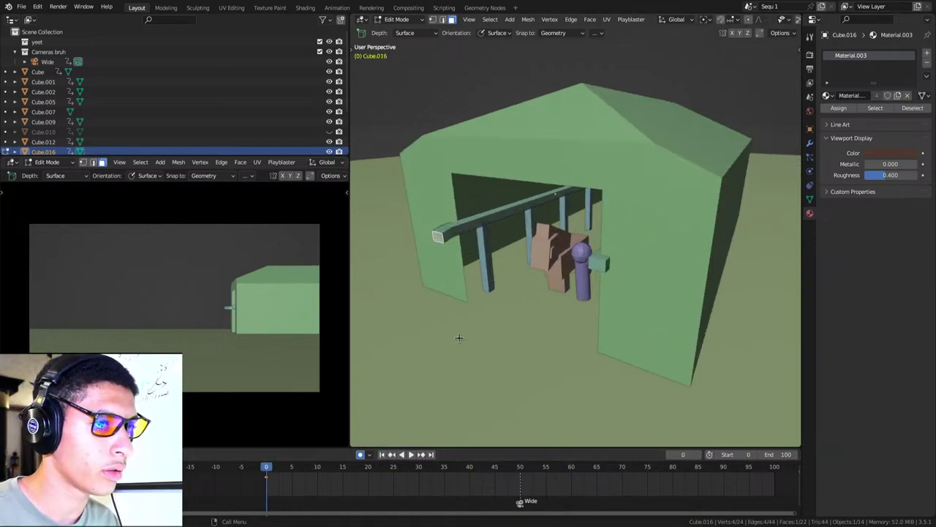
pyautogui.moveTo(456, 342); pyautogui.dragTo(498, 348, button='middle')
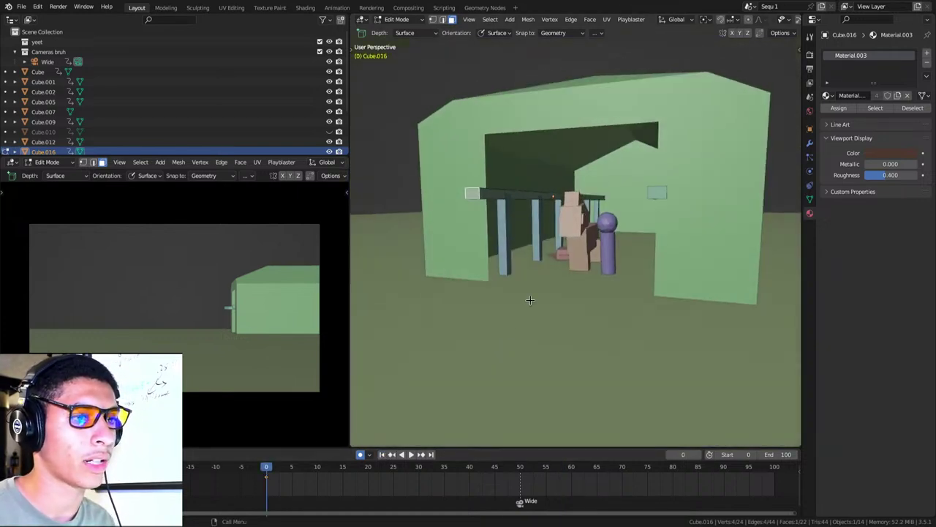
# Save scene 32 v1.blend and leave Edit Mode.
pyautogui.hotkey('ctrl', 's')
pyautogui.press('Tab')
pyautogui.scroll(5, 569, 272)
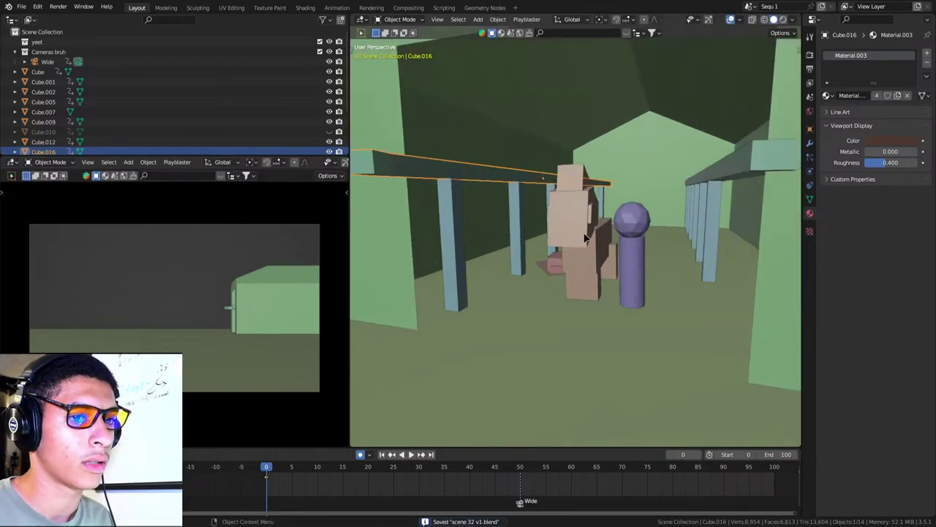
# Select the horse and the pink figure and slide them back along Y.
pyautogui.click(586, 238)
pyautogui.moveTo(593, 241); pyautogui.dragTo(605, 253, button='middle')
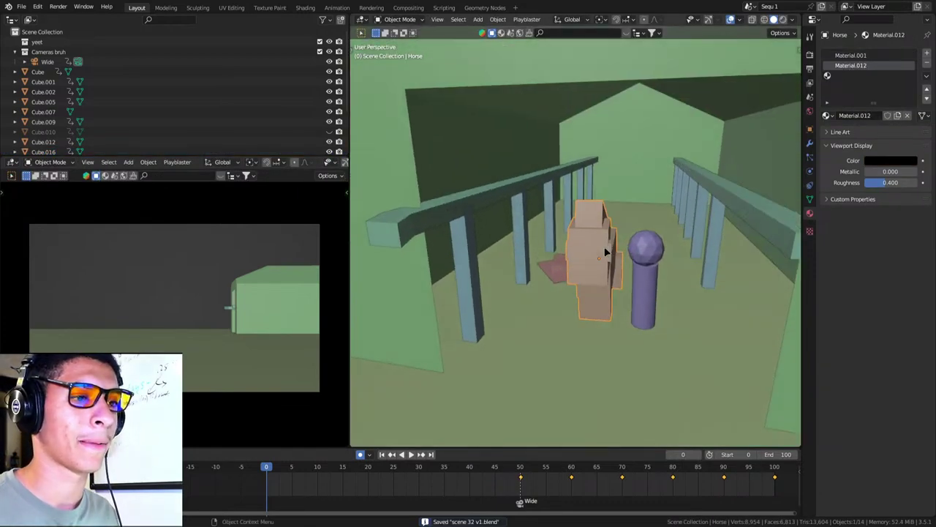
pyautogui.keyDown('shift'); pyautogui.click(647, 261); pyautogui.keyUp('shift')
pyautogui.press('g')
pyautogui.press('y')
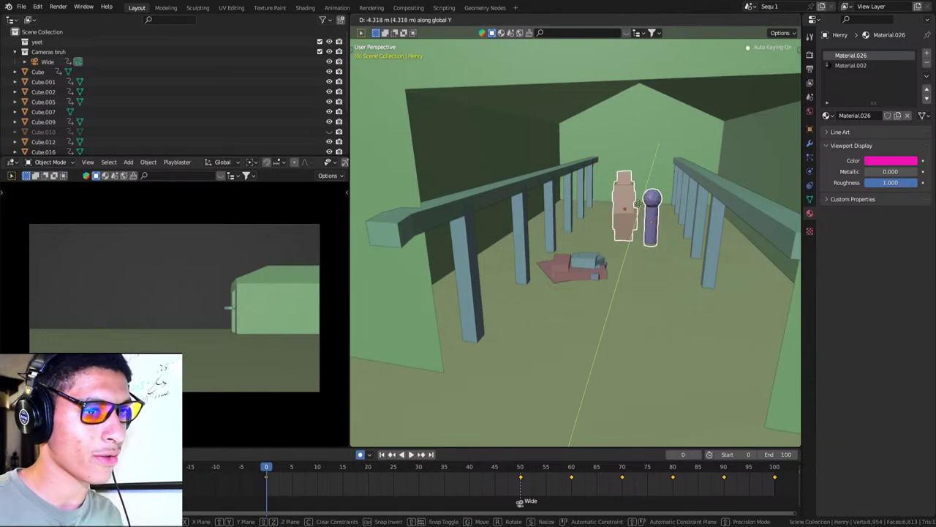
pyautogui.click(637, 206)
# Shift the pair across the ground plane, frame them, and rotate them slightly.
pyautogui.moveTo(635, 209); pyautogui.dragTo(659, 223, button='middle')
pyautogui.press('g')
pyautogui.hotkey('shift', 'z')
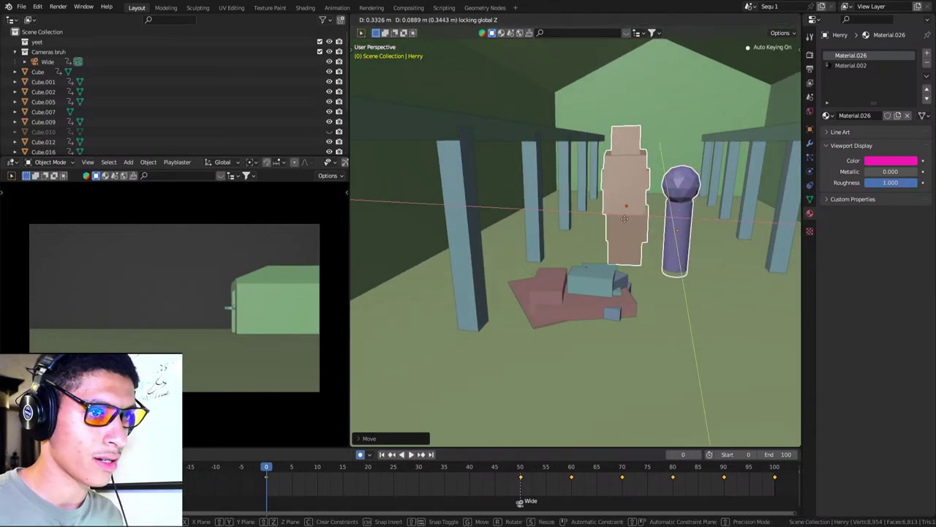
pyautogui.click(609, 219)
pyautogui.press('KP_Decimal')
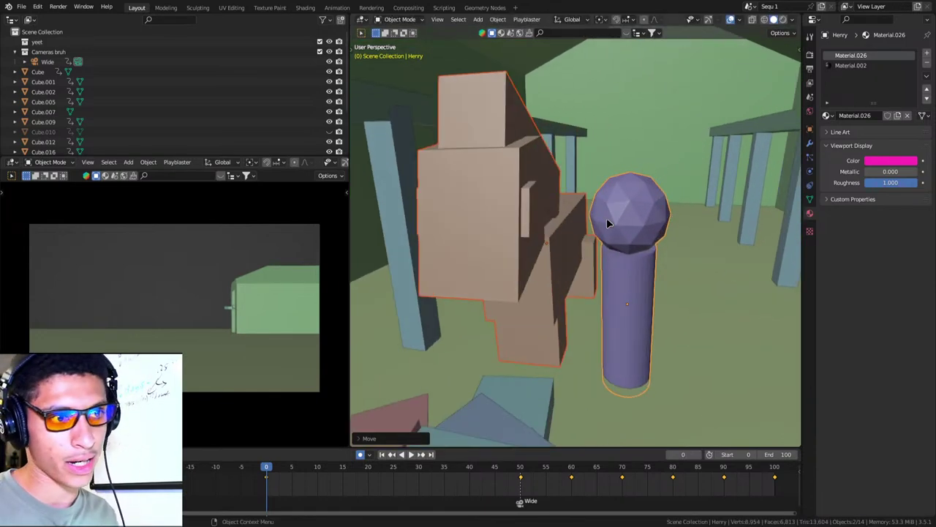
pyautogui.press('r')
pyautogui.click(550, 246)
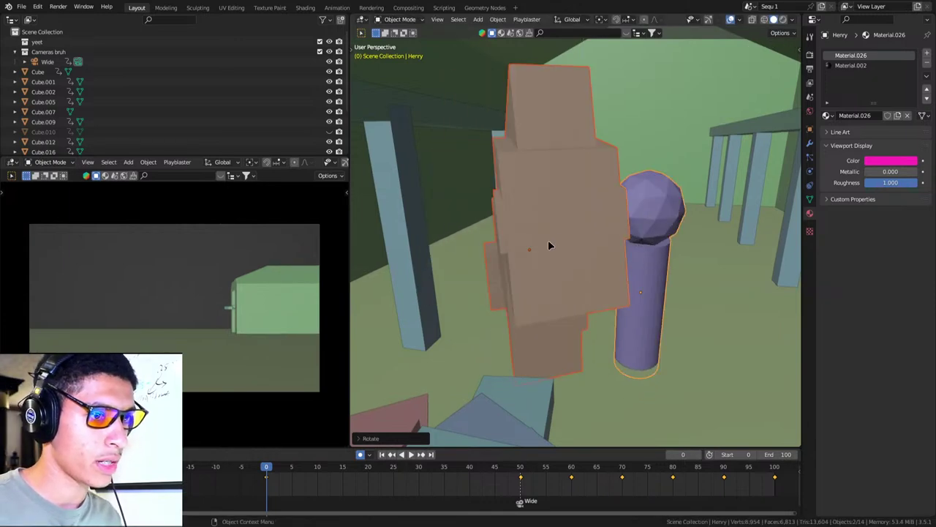
# Select the horse alone and zoom the view out.
pyautogui.click(570, 257)
pyautogui.scroll(-5, 569, 257)
pyautogui.scroll(-5, 589, 285)
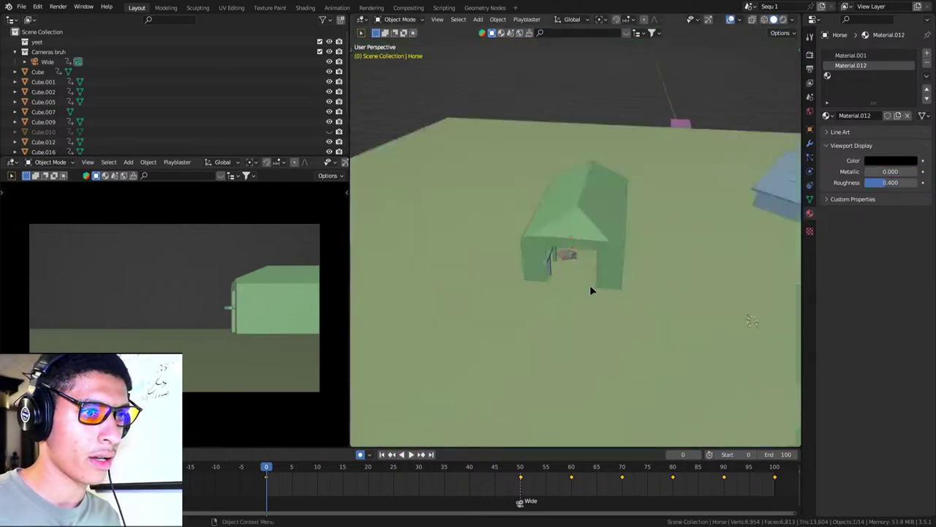
pyautogui.scroll(-3, 606, 293)
# Duplicate the Wide camera on the ground plane and turn the copy 90° around Z.
pyautogui.click(716, 265)
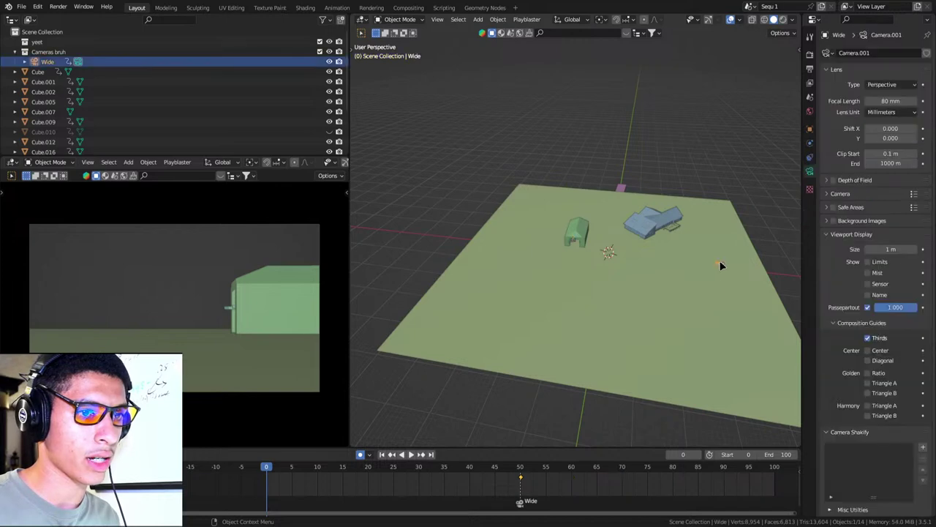
pyautogui.hotkey('shift', 'd')
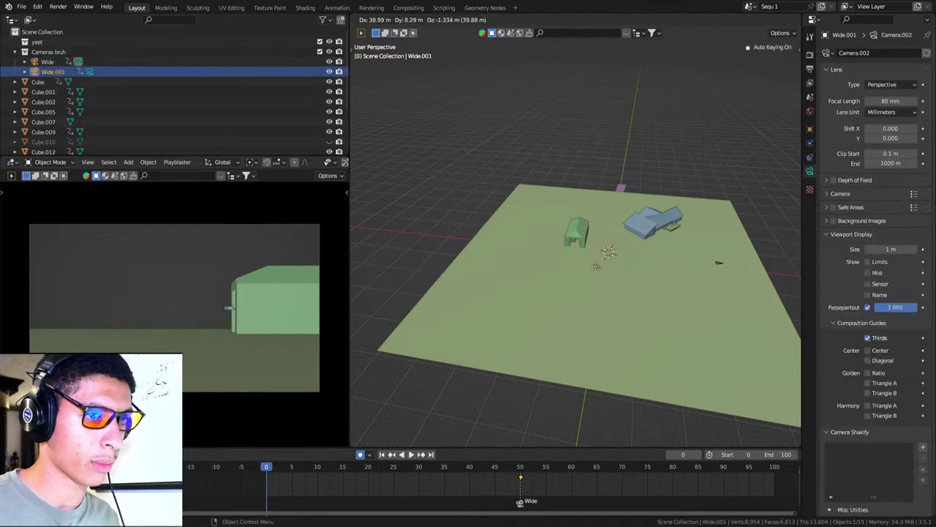
pyautogui.hotkey('shift', 'z')
pyautogui.click(566, 261)
pyautogui.press('r')
pyautogui.press('z')
pyautogui.write('-90')
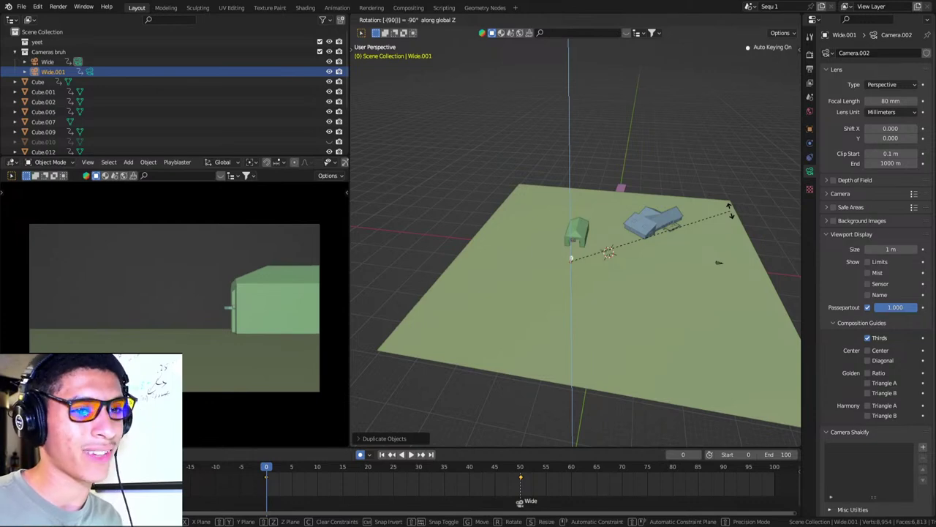
pyautogui.click(730, 212)
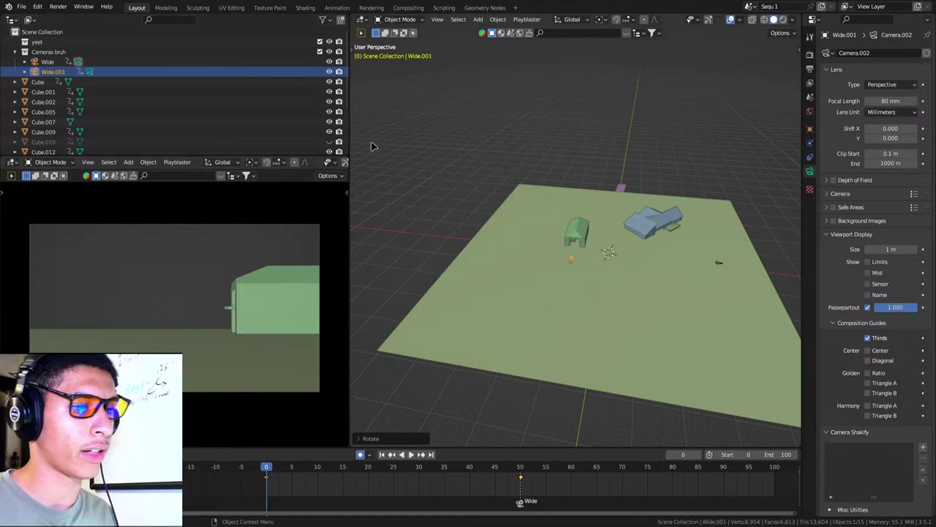
# Bind the new camera at frame 0, rename it 'ZOOOM Edd in', and save the file.
pyautogui.scroll(4, 564, 286)
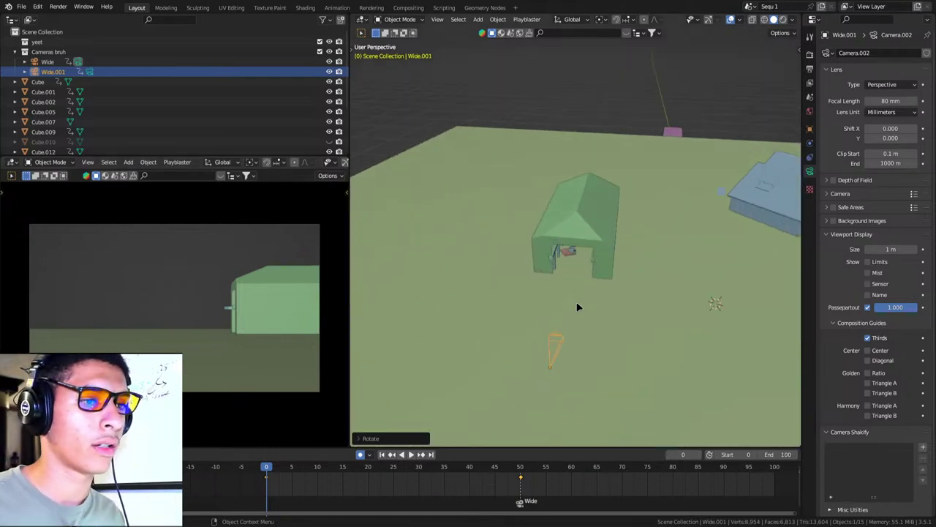
pyautogui.scroll(1, 579, 308)
pyautogui.hotkey('ctrl', 'b')
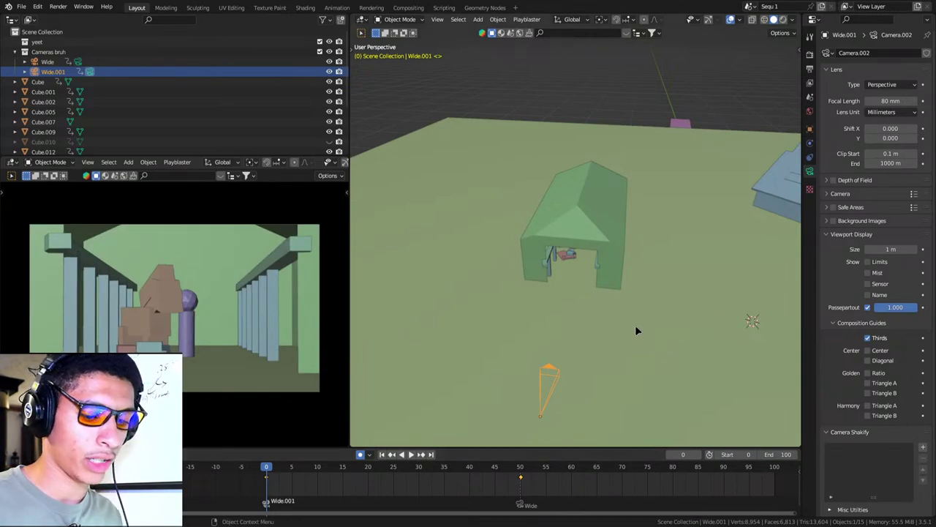
pyautogui.press('F2')
pyautogui.write('ZOOOM')
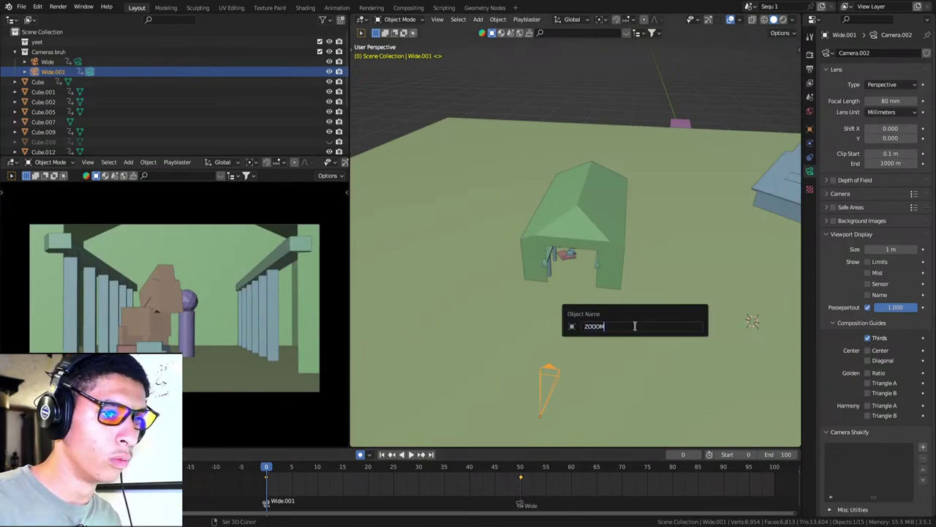
pyautogui.write(' ED')
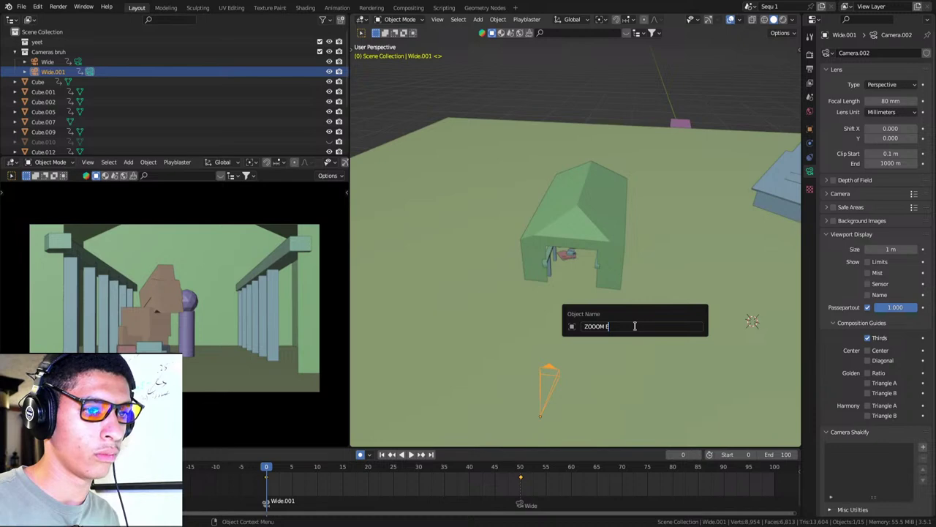
pyautogui.press('BackSpace')
pyautogui.press('BackSpace')
pyautogui.write('dd In')
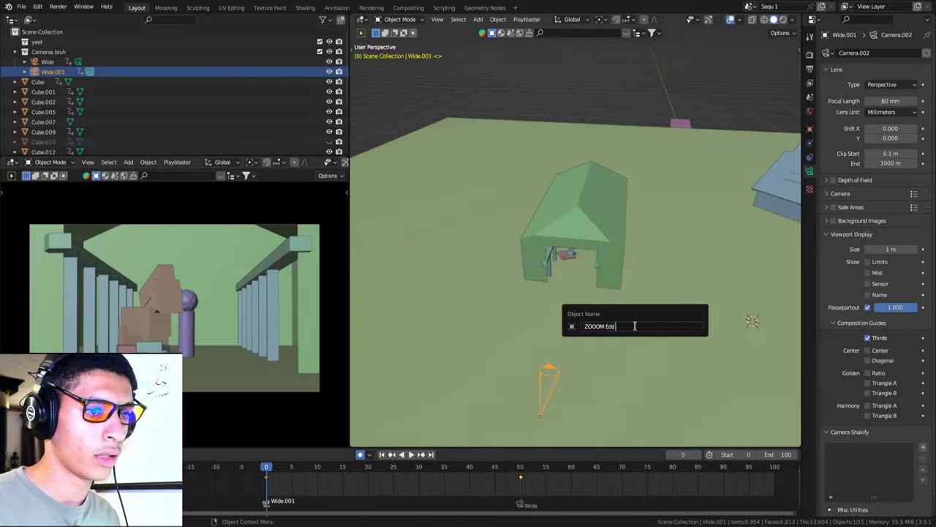
pyautogui.press('Return')
pyautogui.hotkey('ctrl', 's')
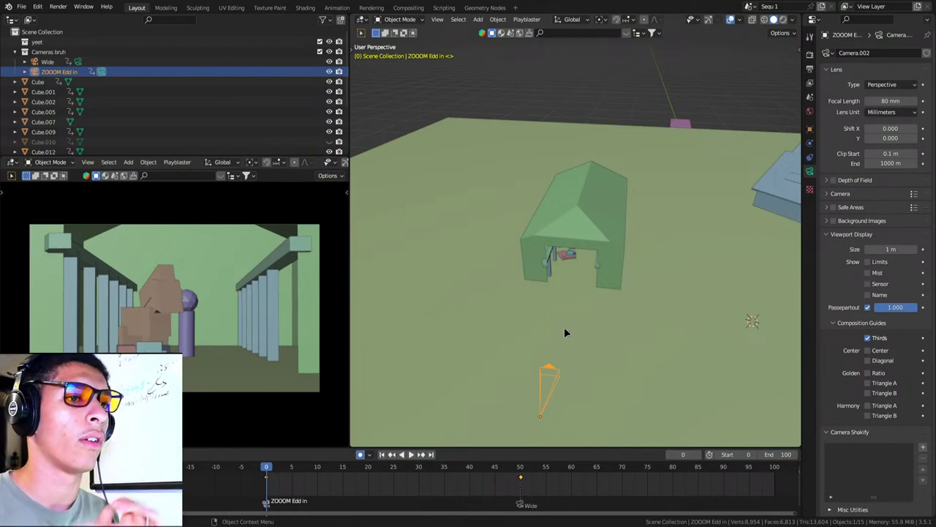
# Delete the small pink block and view through the camera in Material Preview.
pyautogui.click(677, 124)
pyautogui.press('Delete')
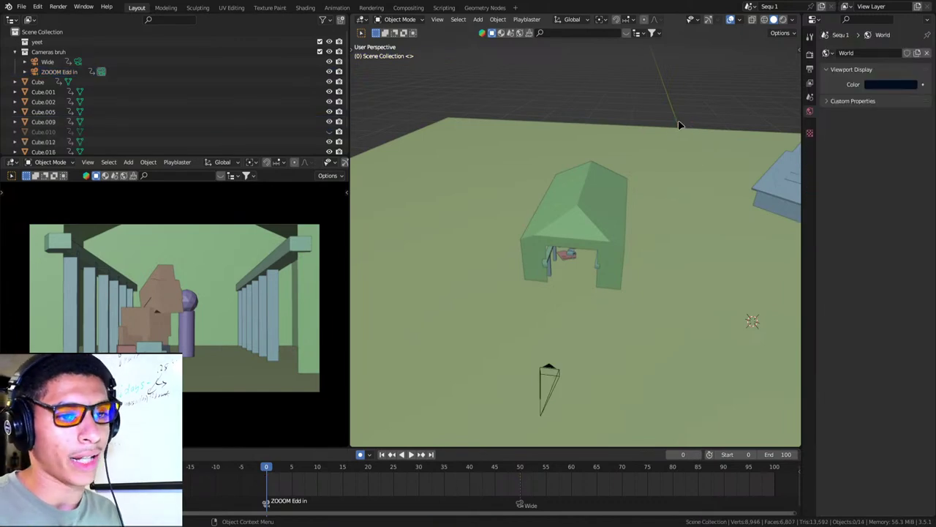
pyautogui.scroll(2, 670, 131)
pyautogui.press('KP_0')
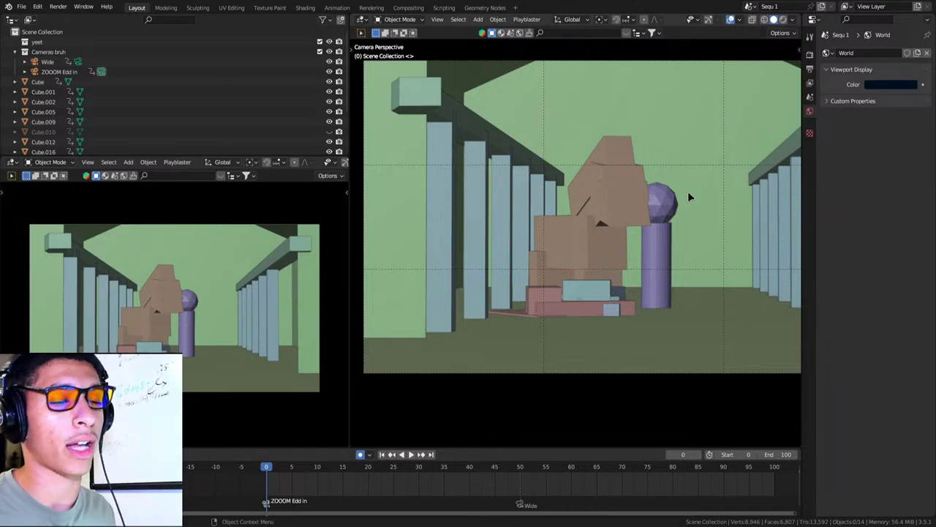
pyautogui.scroll(-2, 607, 228)
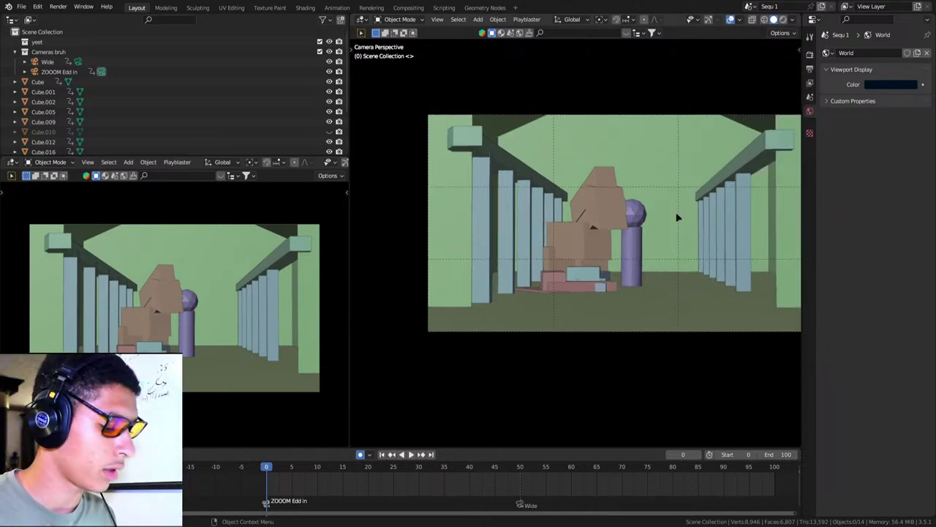
pyautogui.press('z')
pyautogui.click(569, 144)
# Select the horse and slide its keyframe earlier to frame 30.
pyautogui.scroll(2, 606, 181)
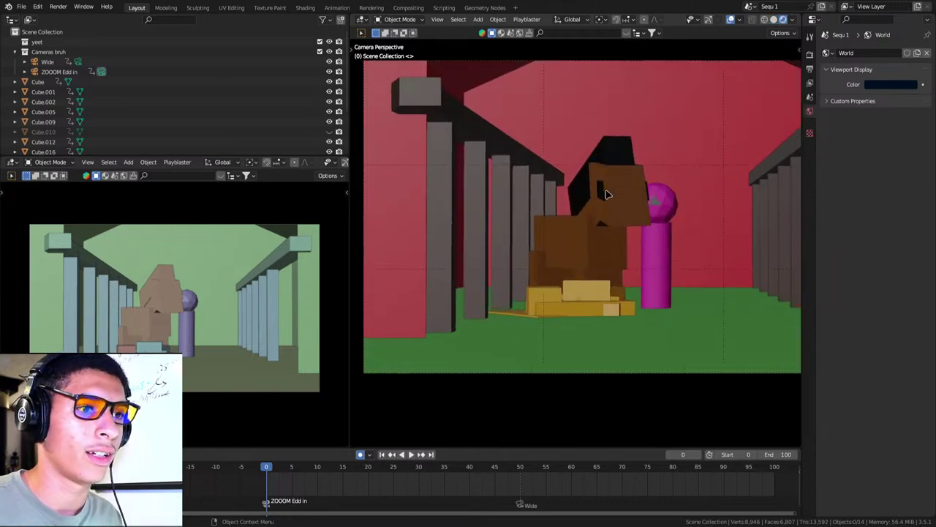
pyautogui.scroll(2, 614, 219)
pyautogui.click(640, 193)
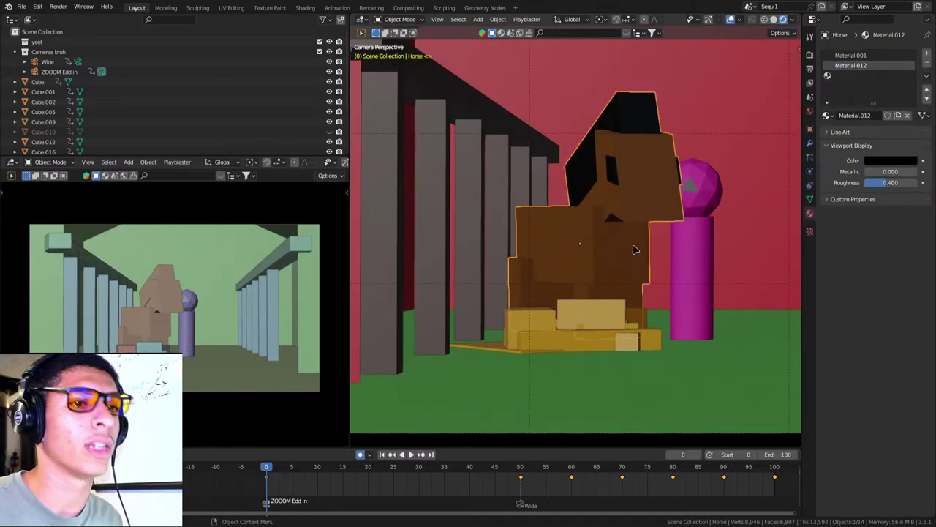
pyautogui.scroll(-4, 683, 241)
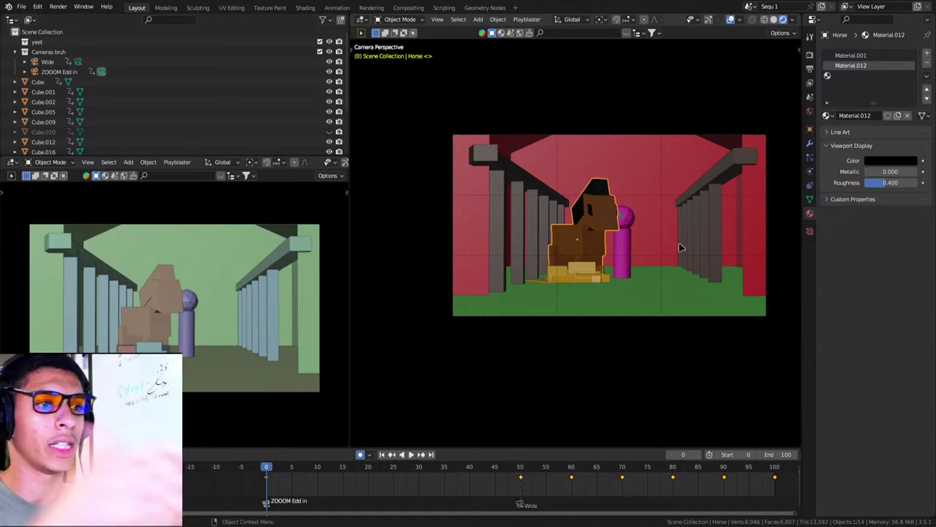
pyautogui.scroll(3, 656, 247)
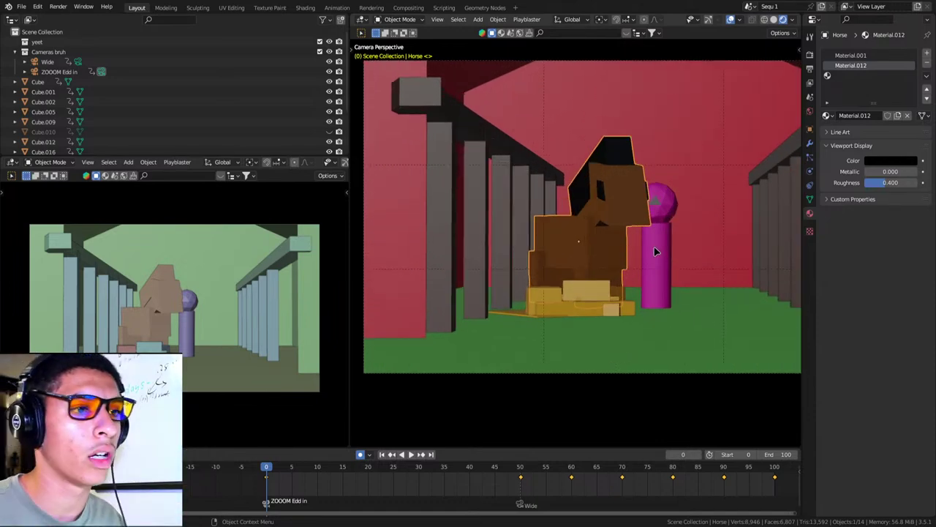
pyautogui.scroll(1, 643, 244)
pyautogui.scroll(3, 634, 241)
pyautogui.scroll(-2, 634, 241)
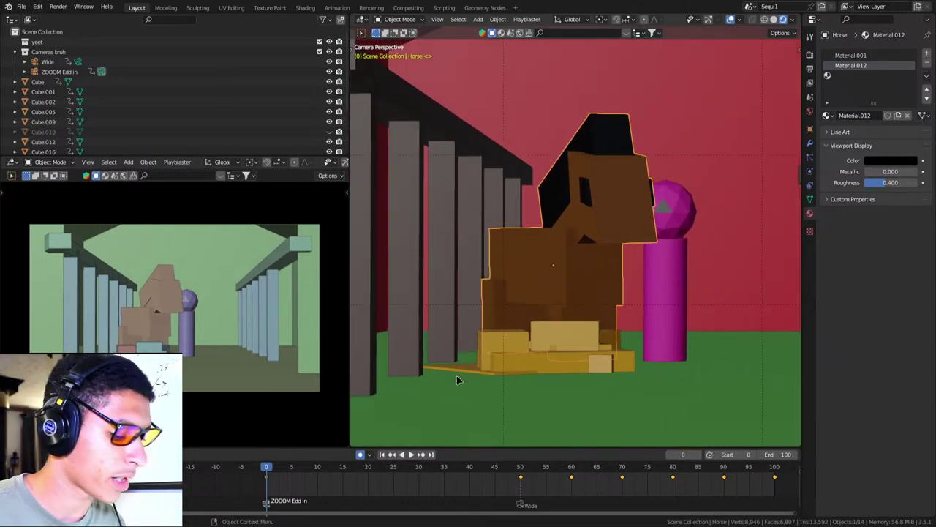
pyautogui.moveTo(267, 481)
pyautogui.mouseDown()
pyautogui.moveTo(467, 488)
pyautogui.moveTo(420, 479)
pyautogui.mouseUp()
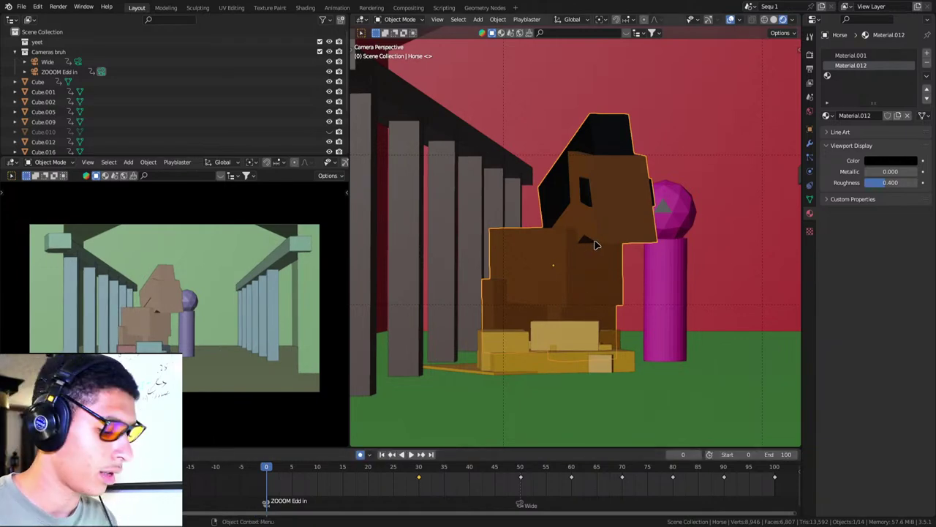
# Tilt the horse freely, then move and rotate it at frame 0.
pyautogui.press('r')
pyautogui.press('r')
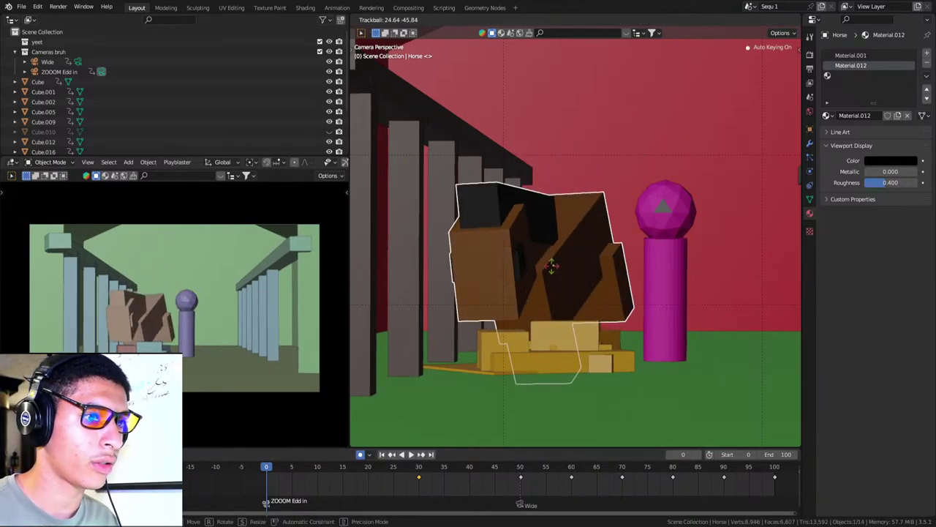
pyautogui.click(585, 265)
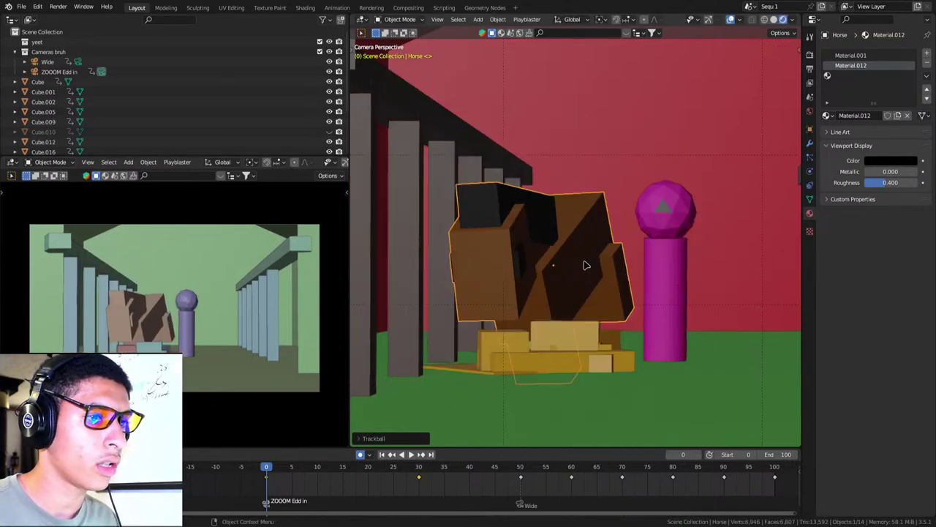
pyautogui.moveTo(583, 265); pyautogui.dragTo(592, 274, button='middle')
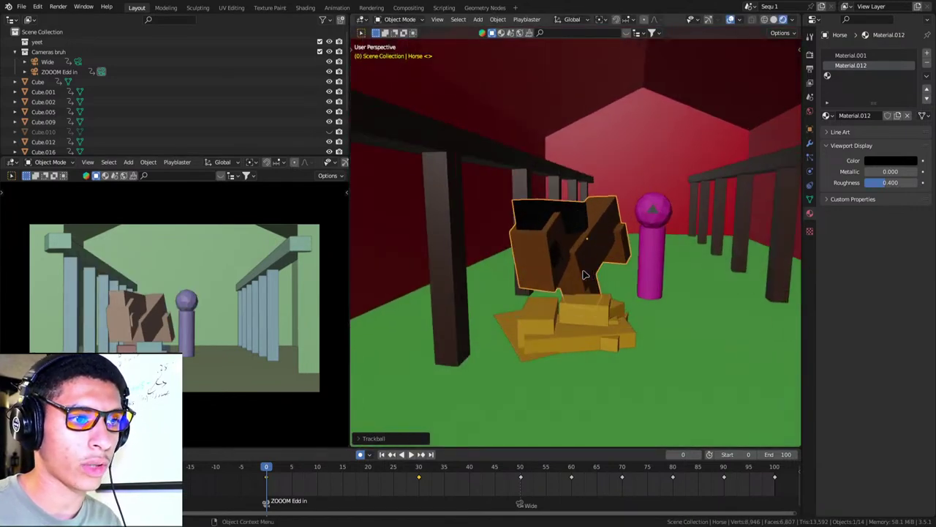
pyautogui.scroll(3, 592, 274)
pyautogui.press('g')
pyautogui.click(579, 289)
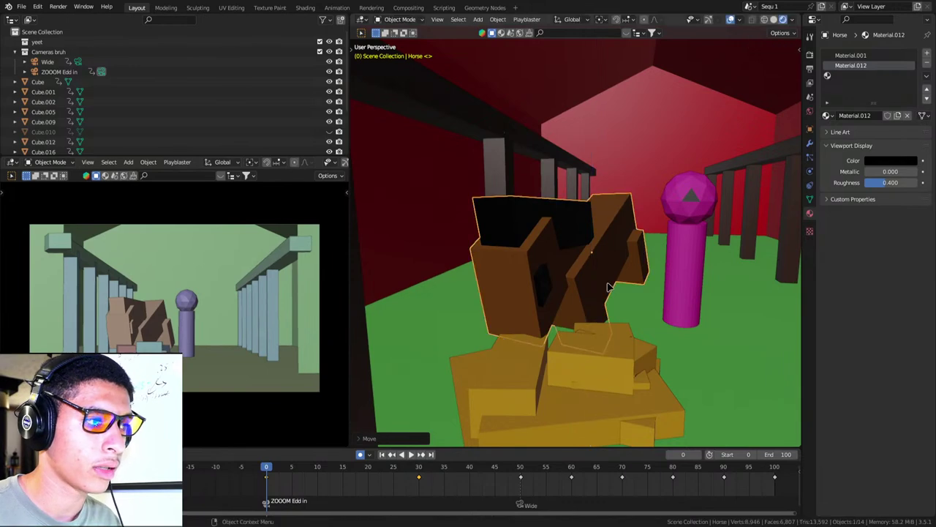
pyautogui.press('r')
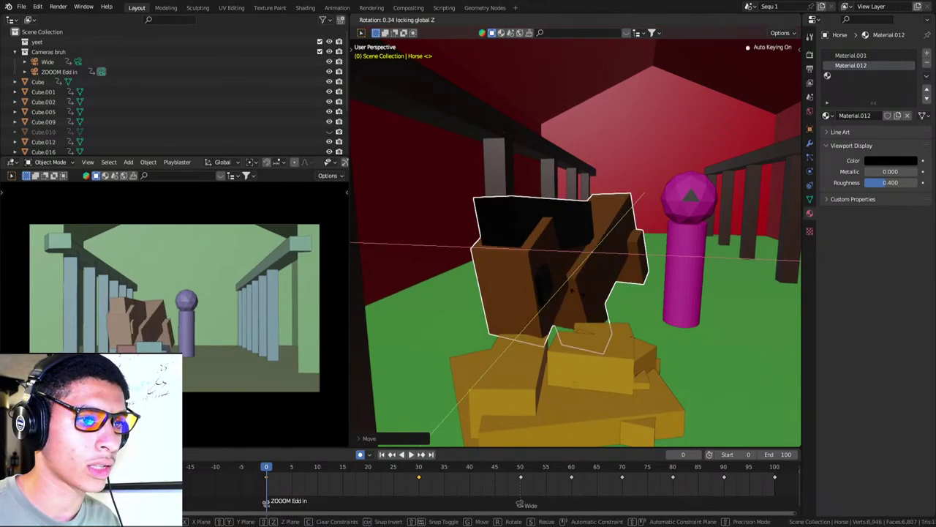
pyautogui.click(578, 296)
# Reposition the horse and turn it around the vertical Z axis.
pyautogui.press('g')
pyautogui.hotkey('shift', 'z')
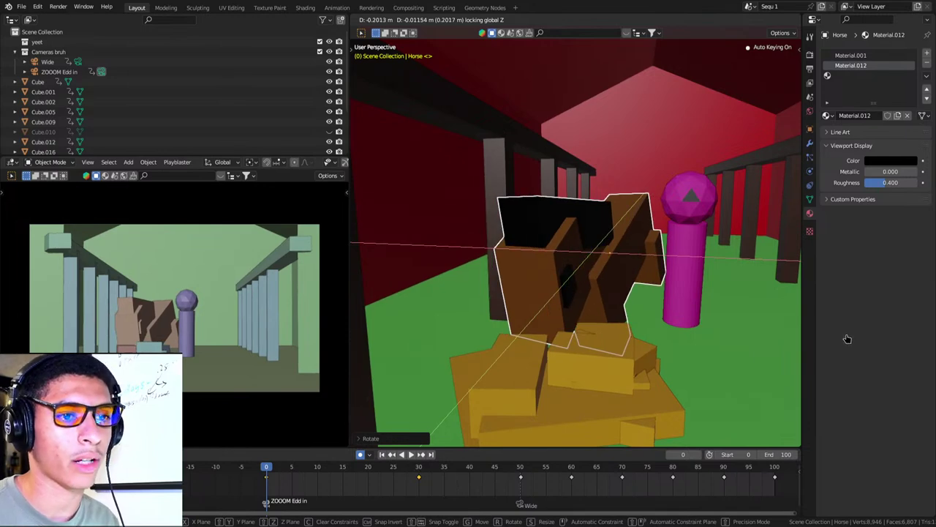
pyautogui.rightClick(760, 324)
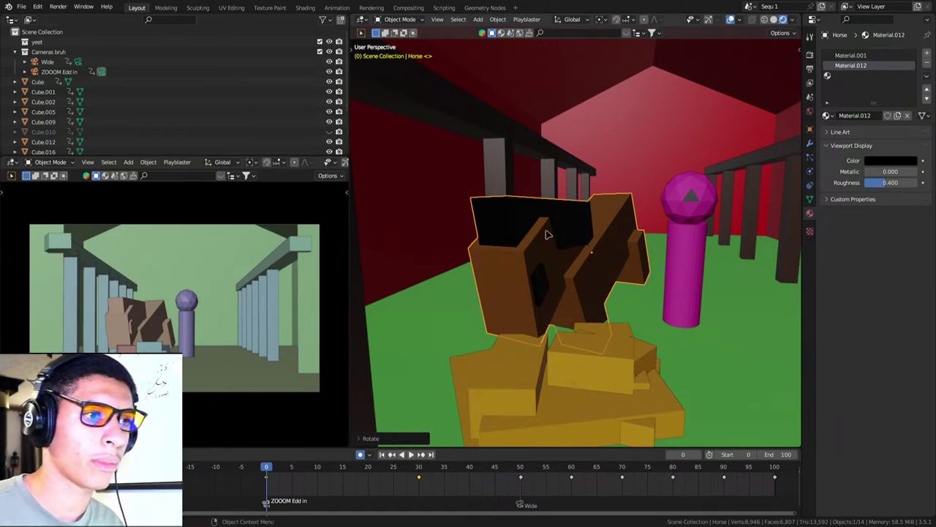
pyautogui.press('g')
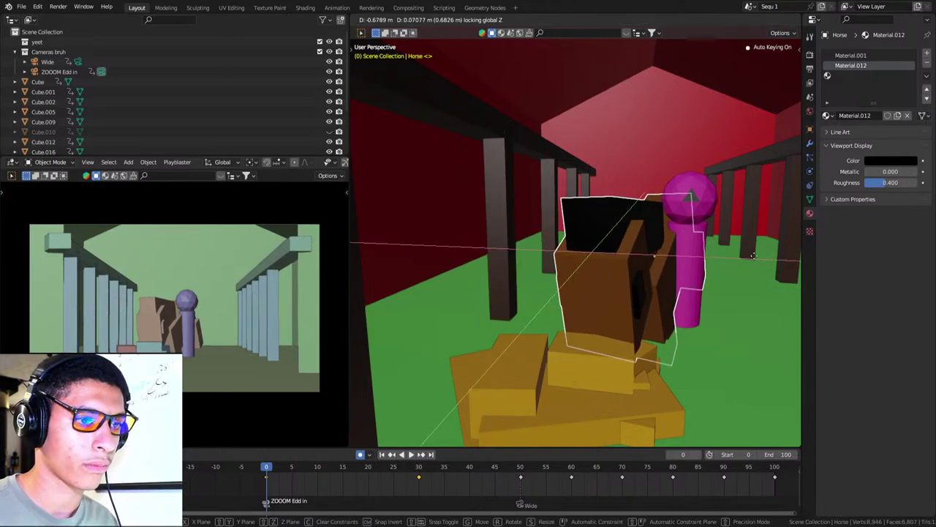
pyautogui.click(773, 283)
pyautogui.press('r')
pyautogui.press('z')
pyautogui.click(610, 278)
# Shift the horse along the ground plane and turn it further around Z.
pyautogui.press('g')
pyautogui.hotkey('shift', 'z')
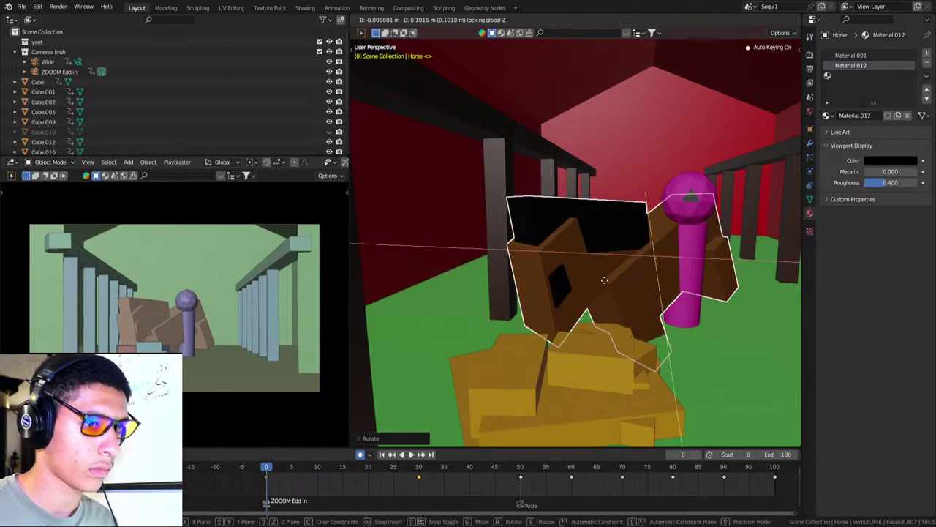
pyautogui.click(562, 286)
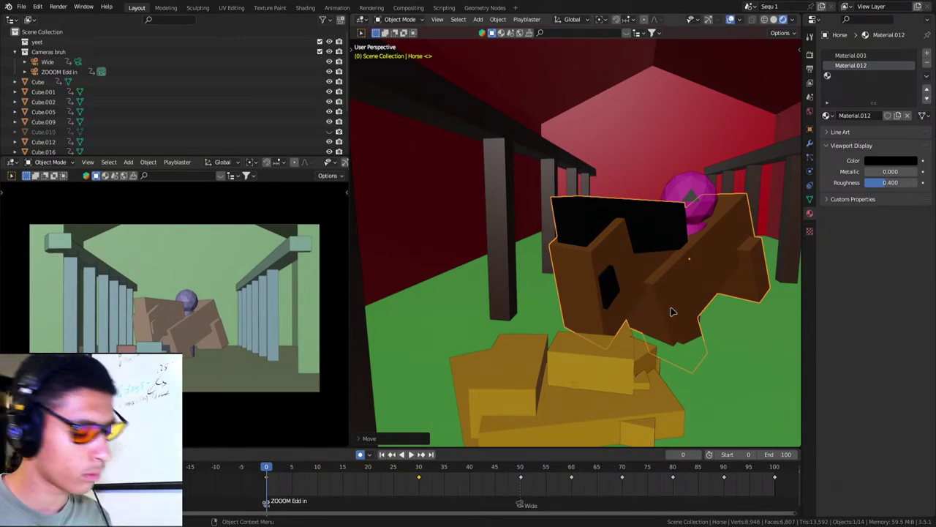
pyautogui.press('r')
pyautogui.press('z')
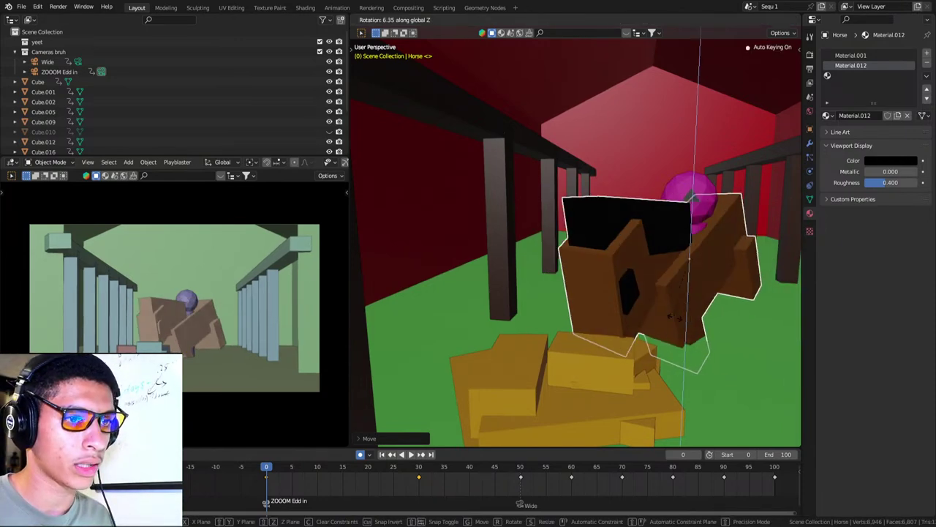
pyautogui.click(716, 273)
# Move Henry forward on the ground plane and rotate him.
pyautogui.click(713, 214)
pyautogui.scroll(-3, 713, 214)
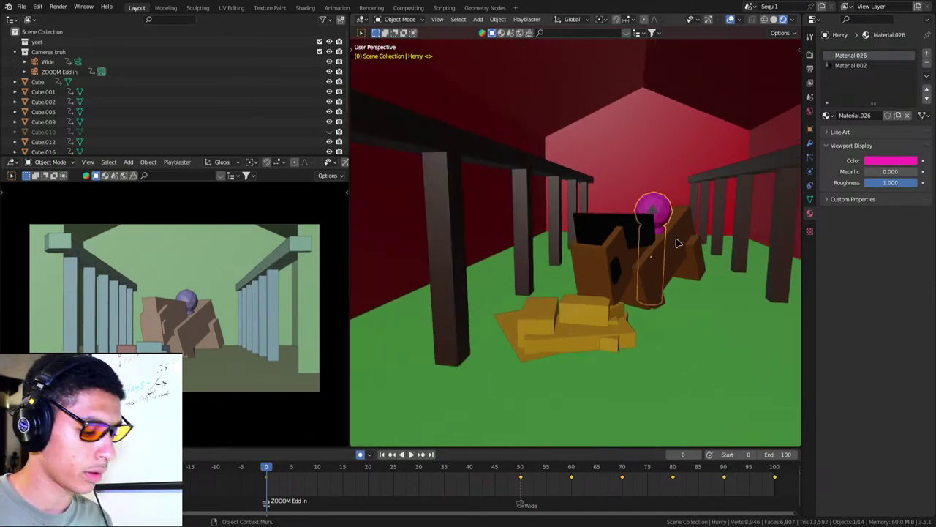
pyautogui.press('g')
pyautogui.hotkey('shift', 'z')
pyautogui.click(714, 308)
pyautogui.press('r')
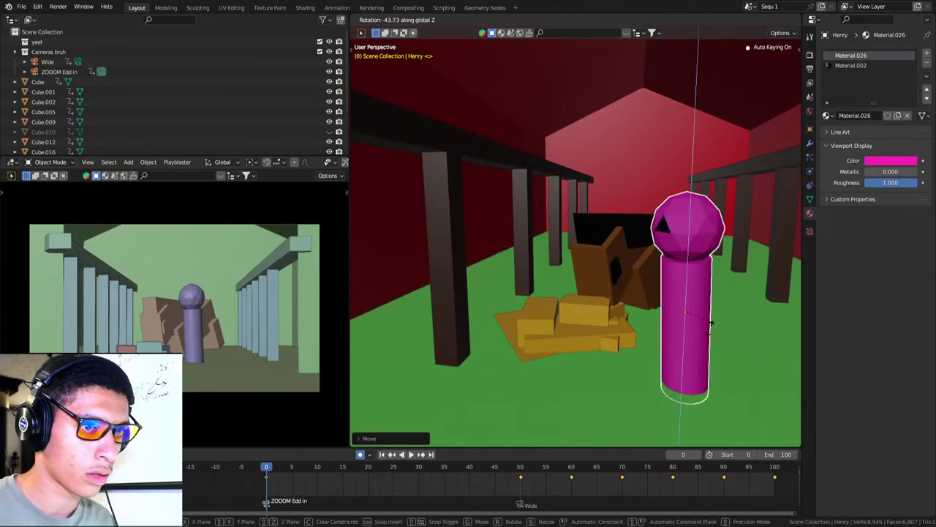
pyautogui.click(713, 298)
# Switch the camera preview to Material Preview, adjust Henry's rotation, and play the animation.
pyautogui.press('z')
pyautogui.click(144, 301)
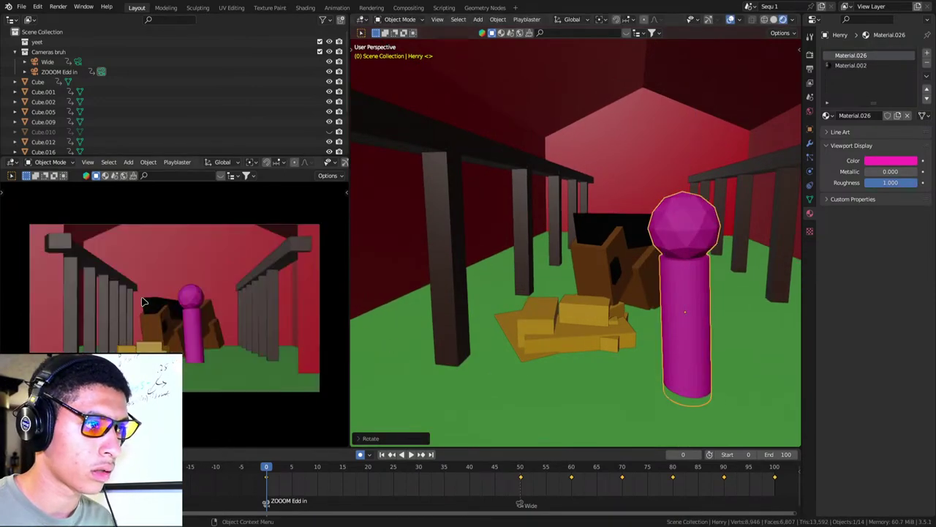
pyautogui.press('r')
pyautogui.press('r')
pyautogui.click(685, 284)
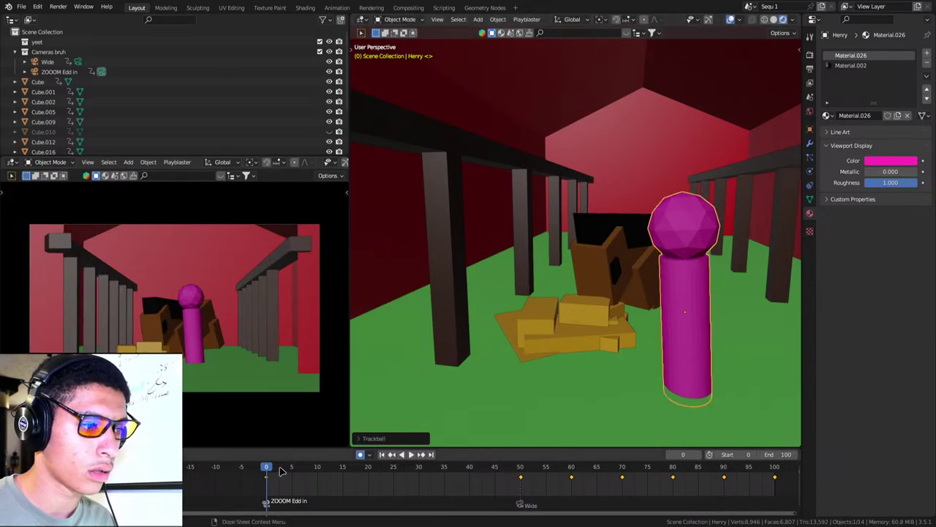
pyautogui.press('space')
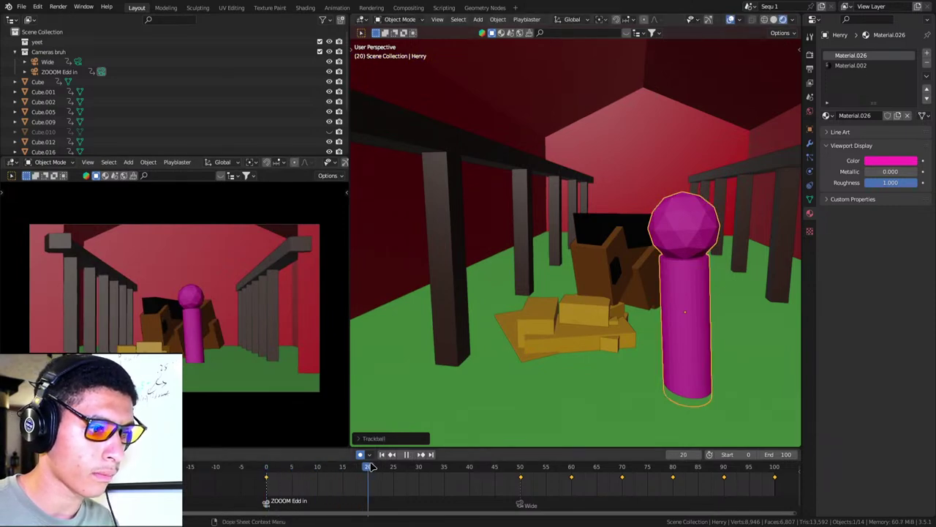
# At frame 20, move Henry back and left and tilt him sideways.
pyautogui.moveTo(371, 467); pyautogui.dragTo(368, 467)
pyautogui.click(591, 270)
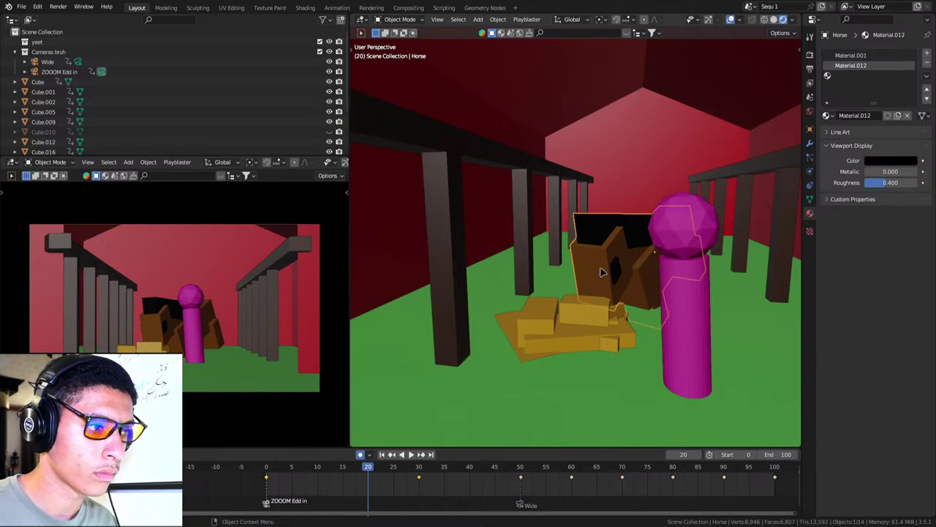
pyautogui.click(683, 259)
pyautogui.press('g')
pyautogui.press('z')
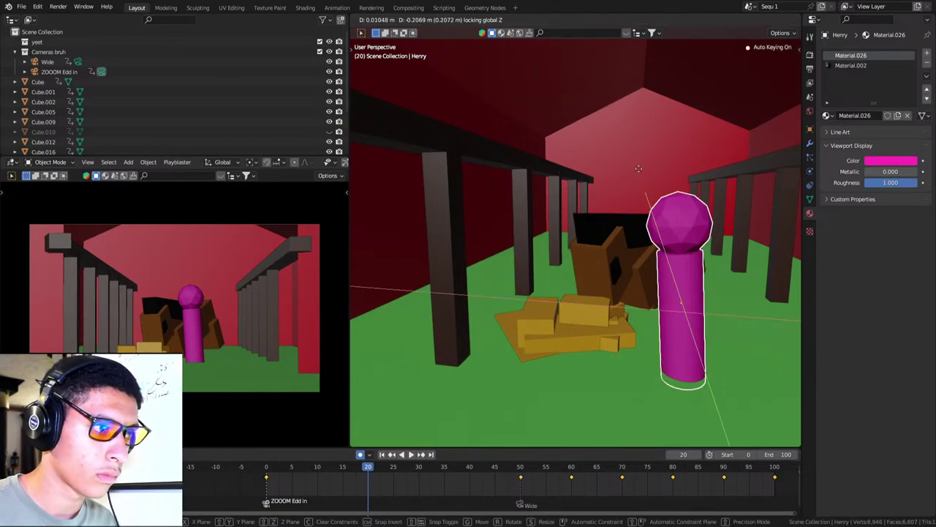
pyautogui.click(644, 249)
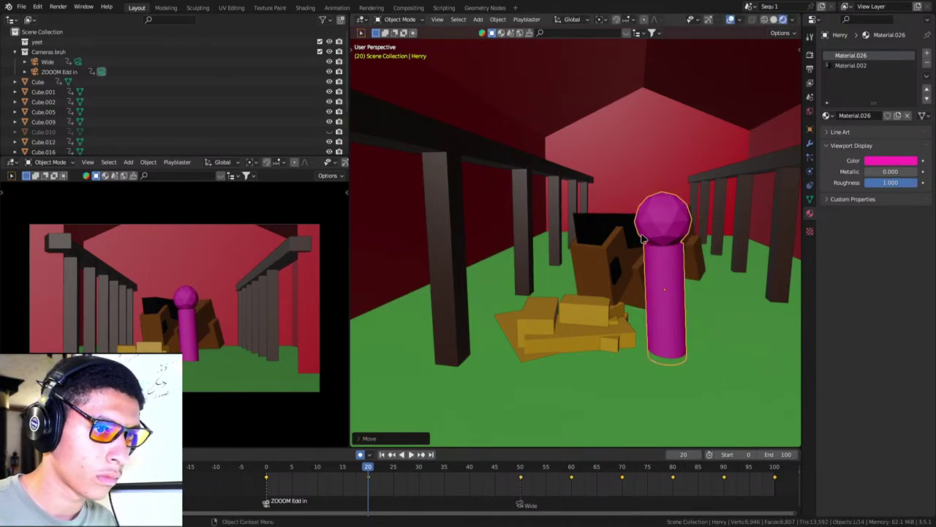
pyautogui.press('r')
pyautogui.click(694, 237)
pyautogui.press('r')
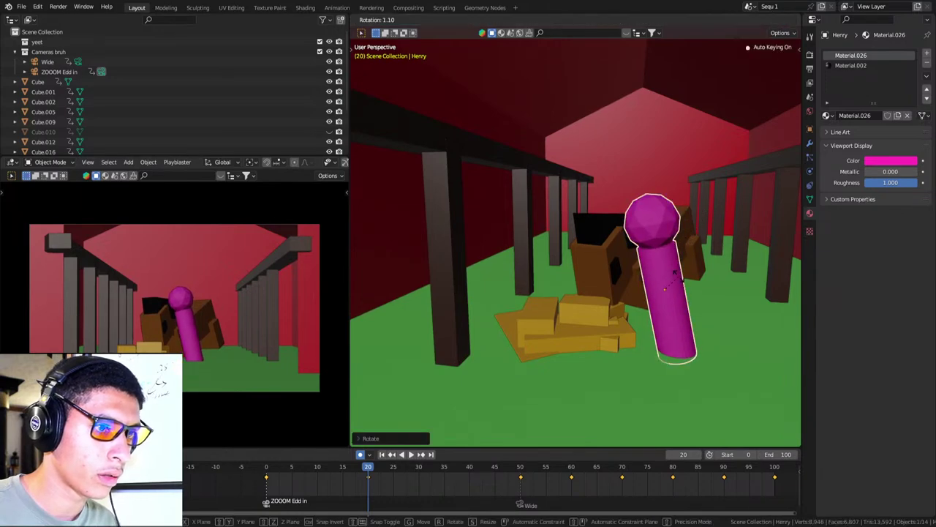
pyautogui.click(675, 272)
# Rotate the horse upright against Henry, then return to the first frame.
pyautogui.click(675, 273)
pyautogui.press('r')
pyautogui.press('r')
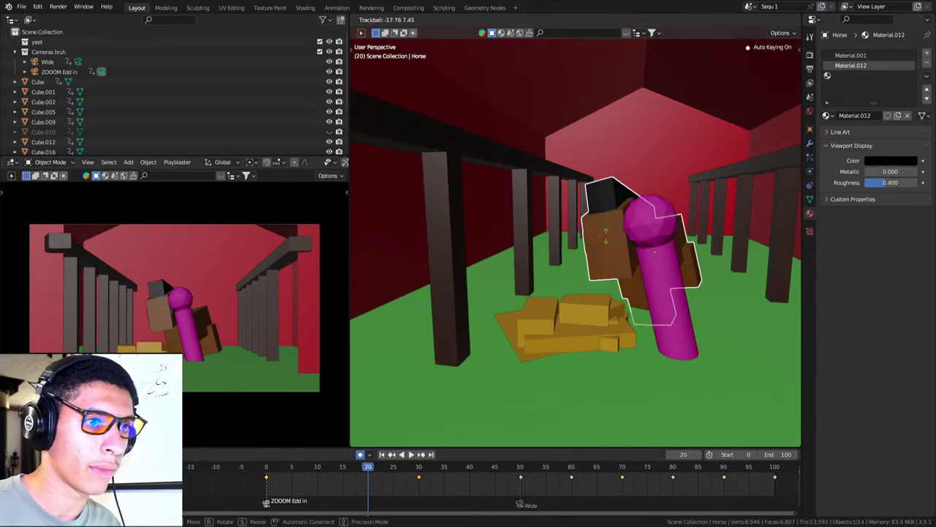
pyautogui.click(698, 223)
pyautogui.press('r')
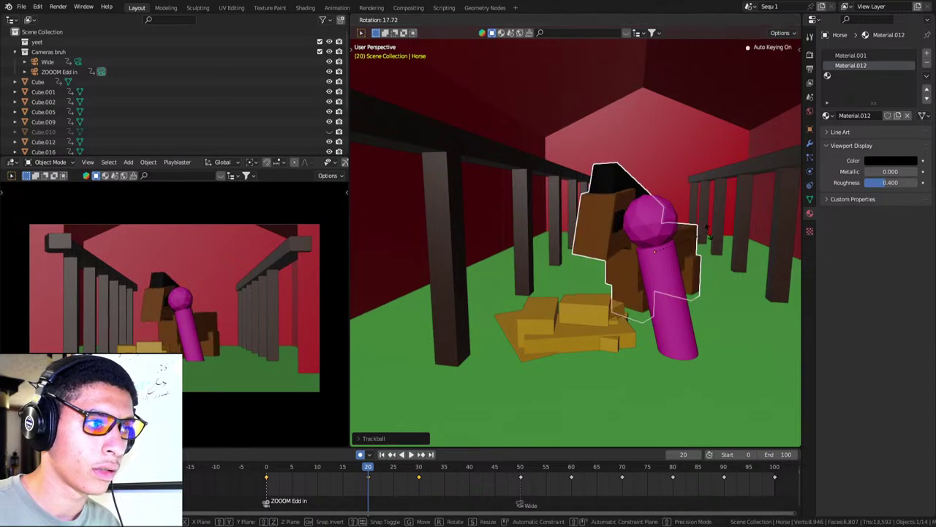
pyautogui.click(695, 227)
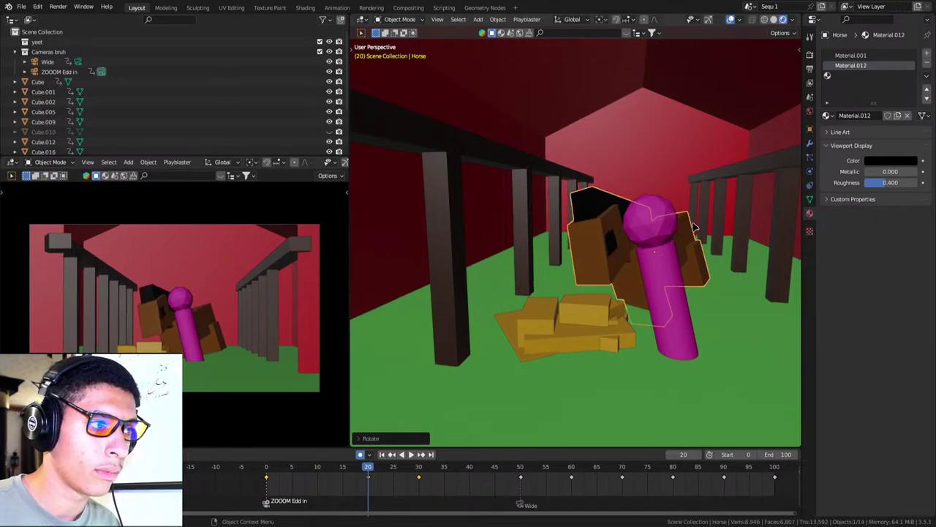
pyautogui.click(382, 454)
# Preview the animation and save scene 32 v1.blend.
pyautogui.press('space')
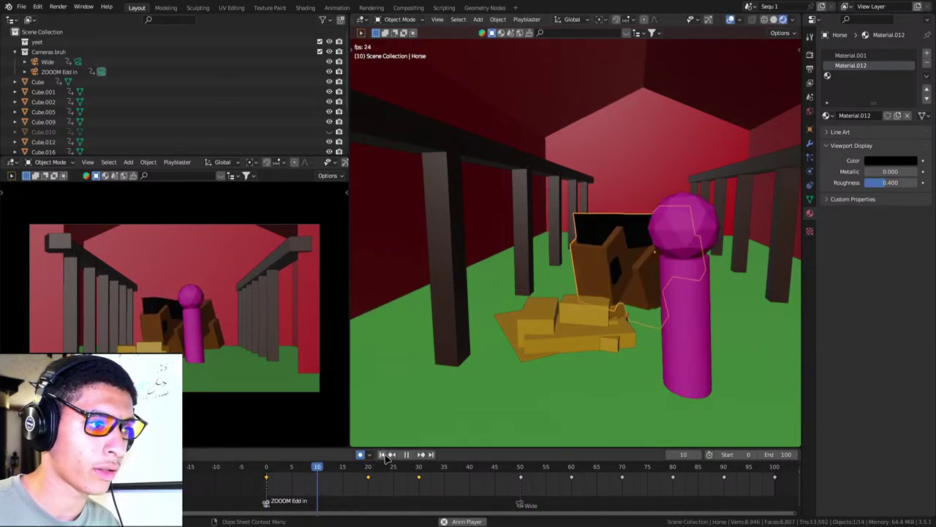
pyautogui.press('space')
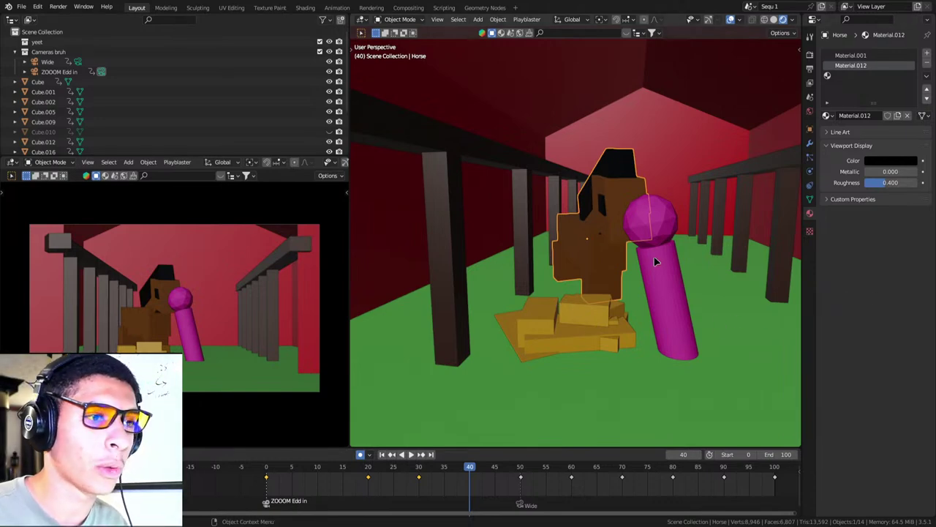
pyautogui.hotkey('ctrl', 's')
# Replay the animation from the first frame to review the motion.
pyautogui.hotkey('shift', 'Left')
pyautogui.press('space')
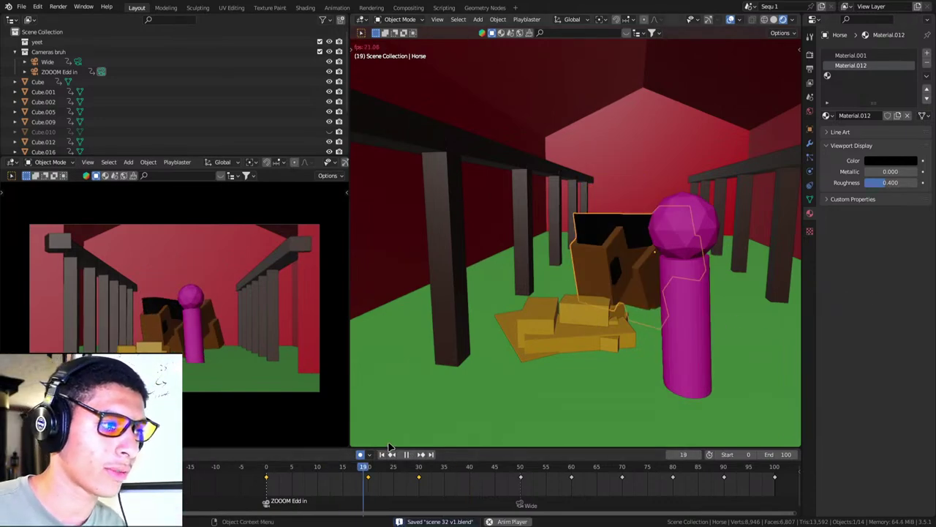
pyautogui.press('space')
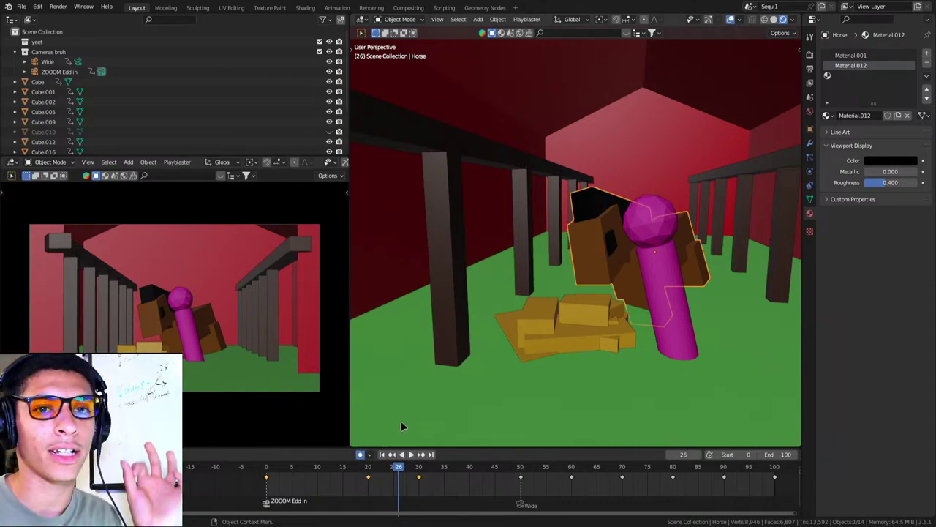
pyautogui.click(382, 454)
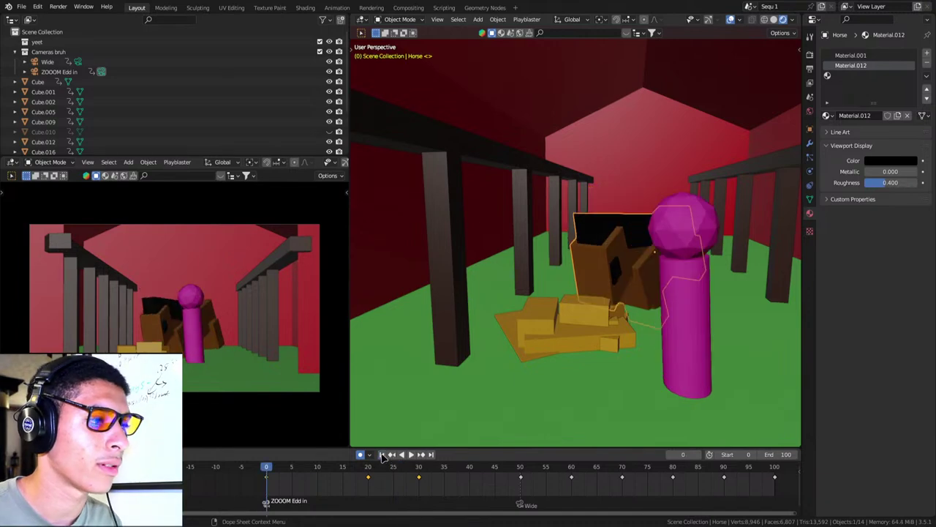
pyautogui.press('space')
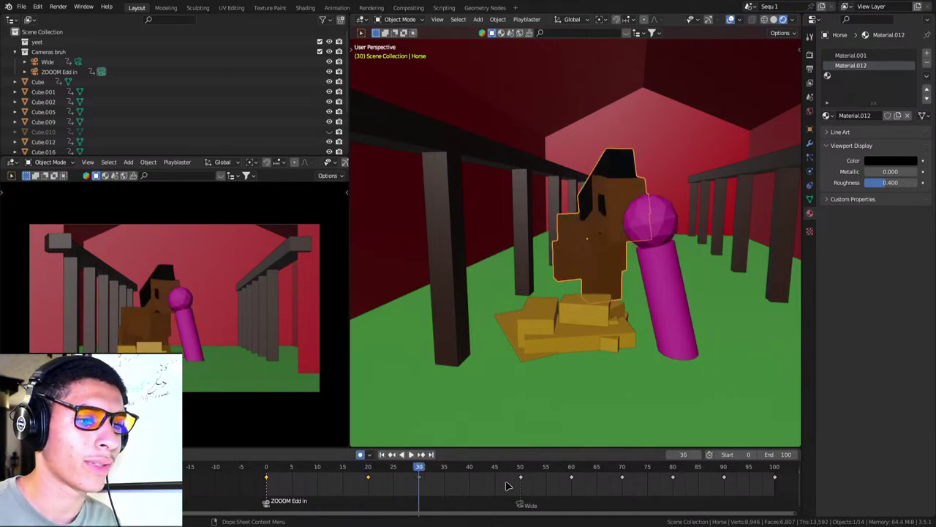
pyautogui.press('space')
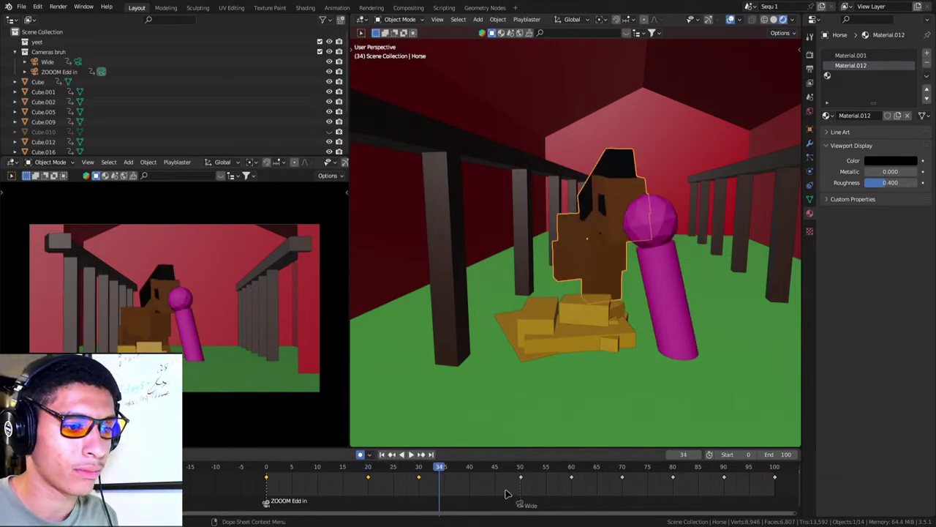
# Slide the later keyframes right and move the Wide camera marker to frame 80.
pyautogui.press('g')
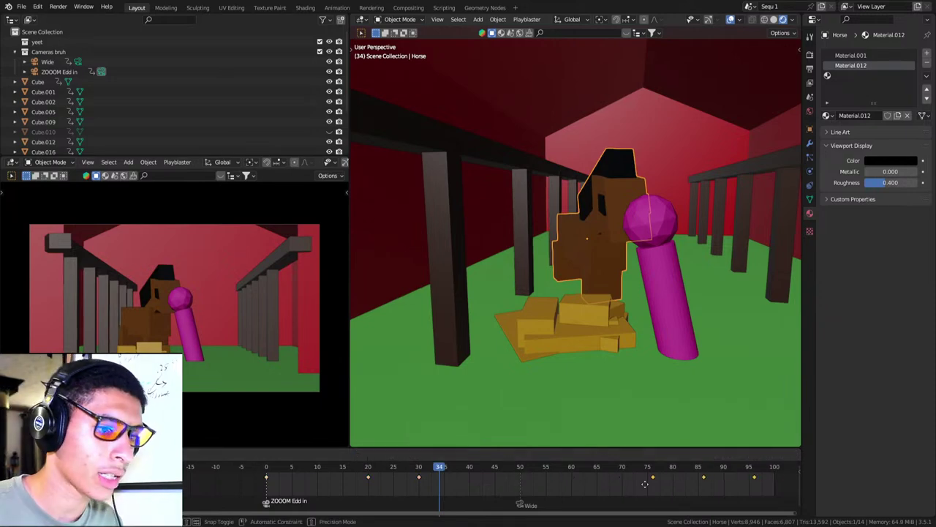
pyautogui.click(663, 479)
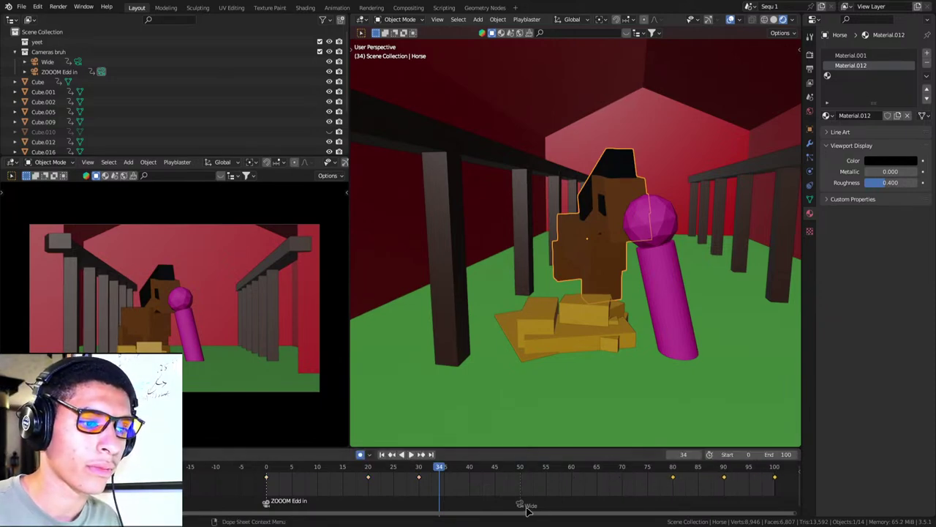
pyautogui.moveTo(523, 503); pyautogui.dragTo(668, 505)
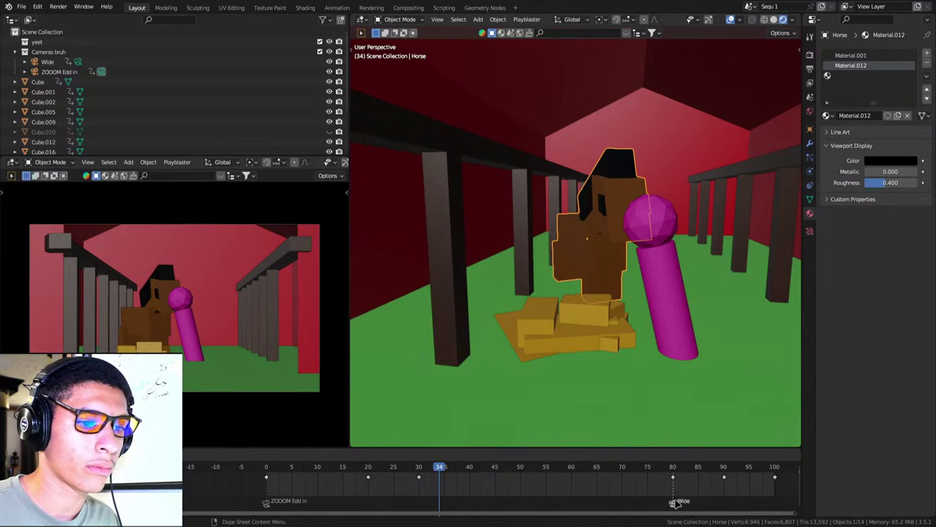
pyautogui.click(677, 503)
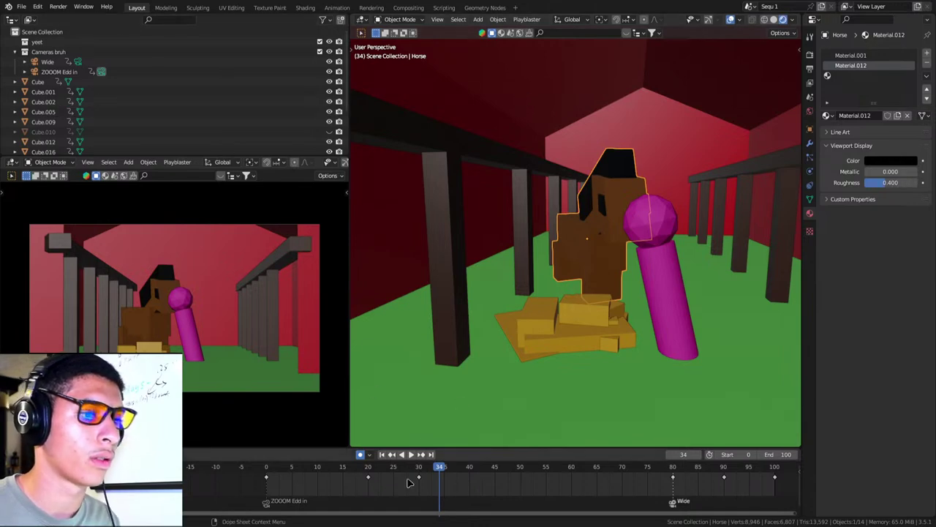
# Play the animation and restart it from an early frame to review.
pyautogui.press('space')
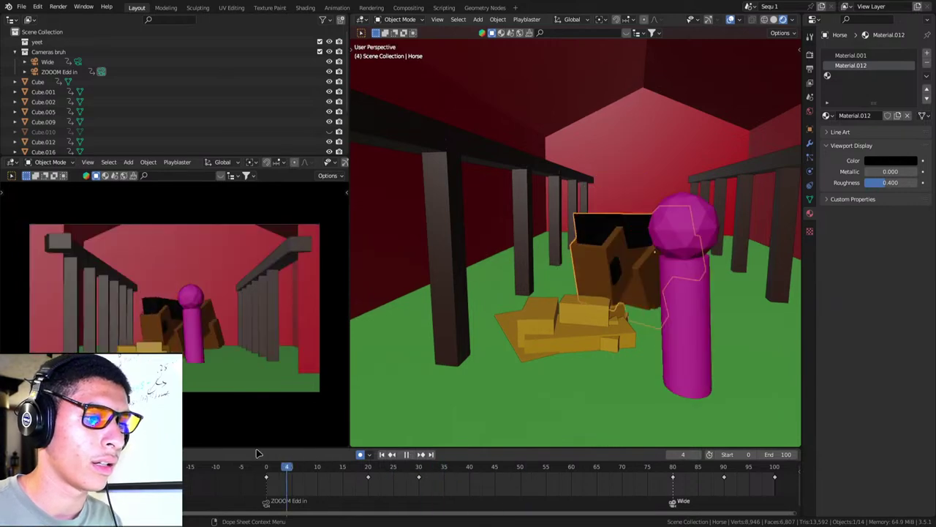
pyautogui.moveTo(289, 472)
pyautogui.mouseDown()
pyautogui.moveTo(409, 477)
pyautogui.moveTo(361, 478)
pyautogui.mouseUp()
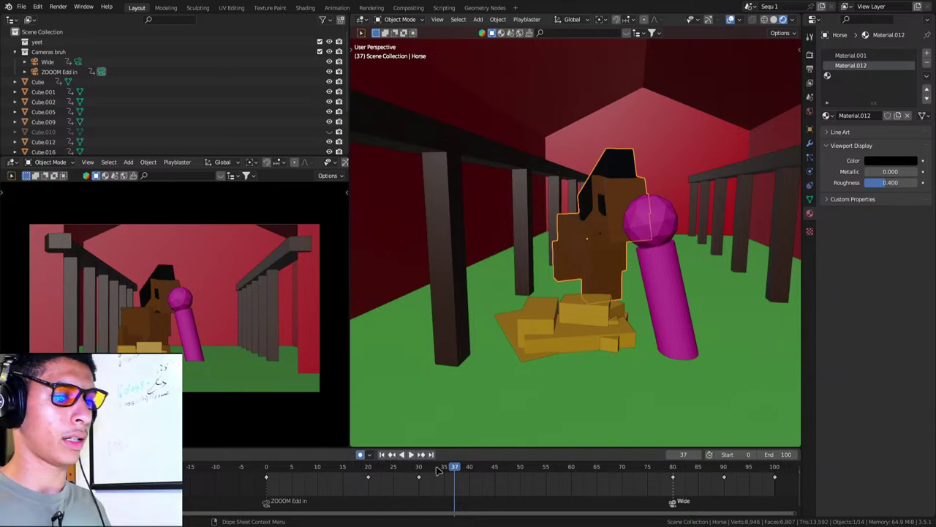
pyautogui.click(296, 479)
pyautogui.press('space')
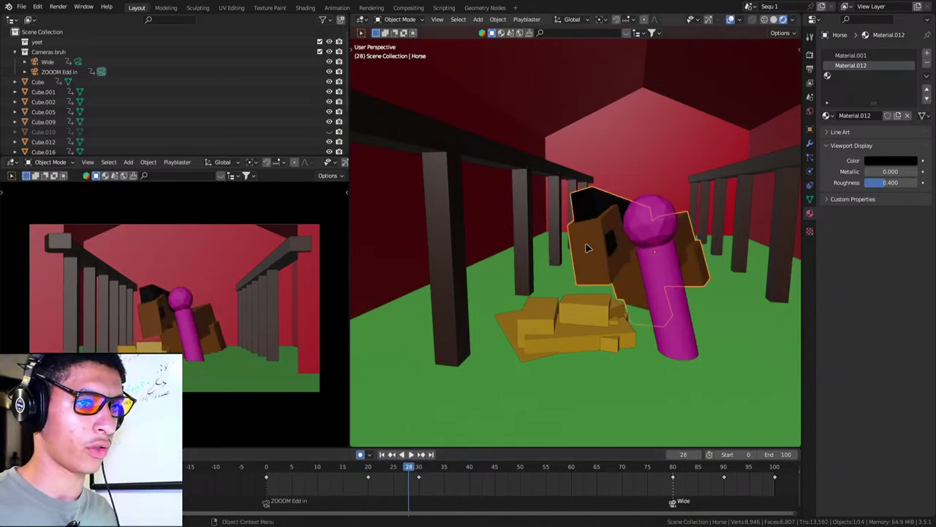
# At frame 40, rotate the horse slightly around the vertical Z axis.
pyautogui.moveTo(408, 468); pyautogui.dragTo(472, 468)
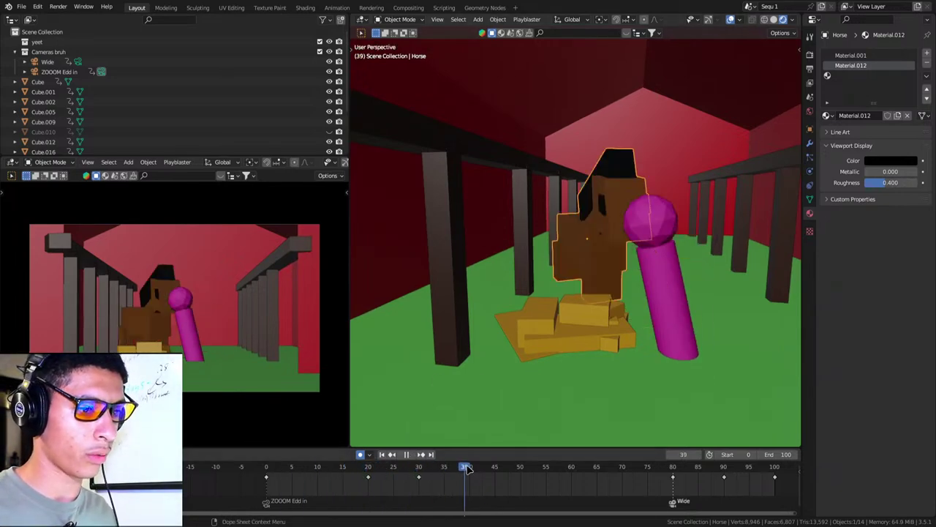
pyautogui.scroll(2, 564, 314)
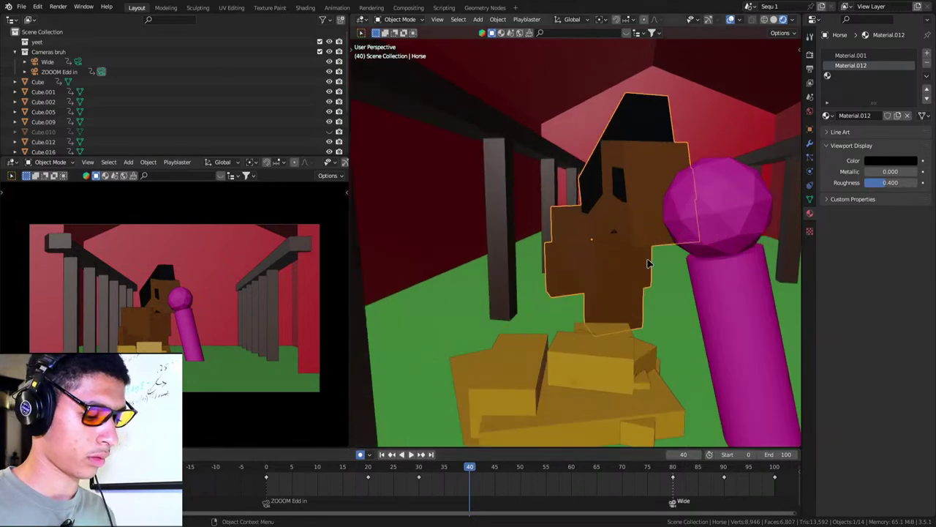
pyautogui.press('r')
pyautogui.press('z')
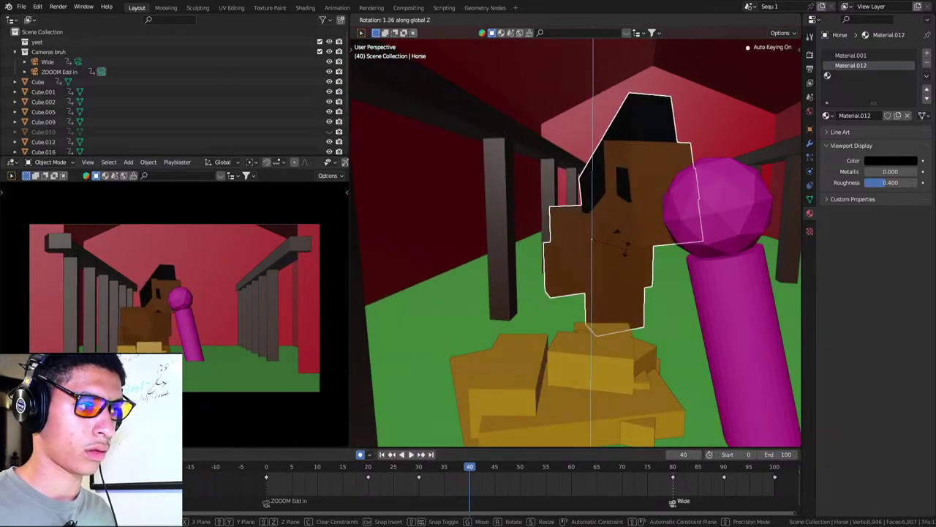
pyautogui.click(485, 441)
# Replay and scrub the animation, ending around frame 29.
pyautogui.press('space')
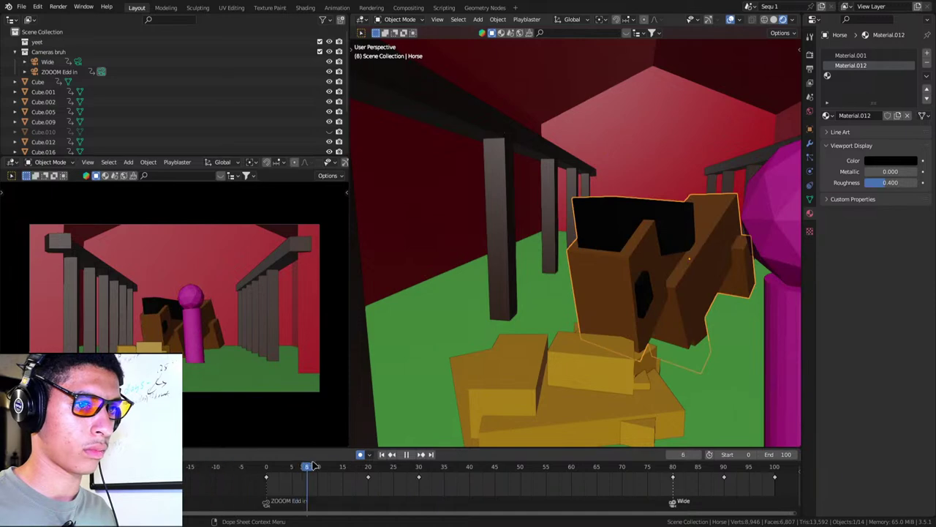
pyautogui.moveTo(366, 467); pyautogui.dragTo(384, 465)
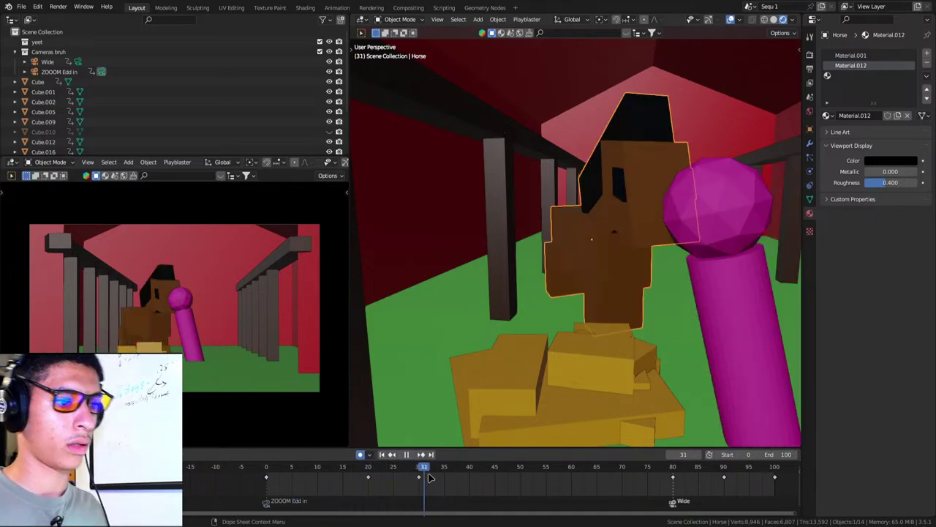
pyautogui.click(322, 482)
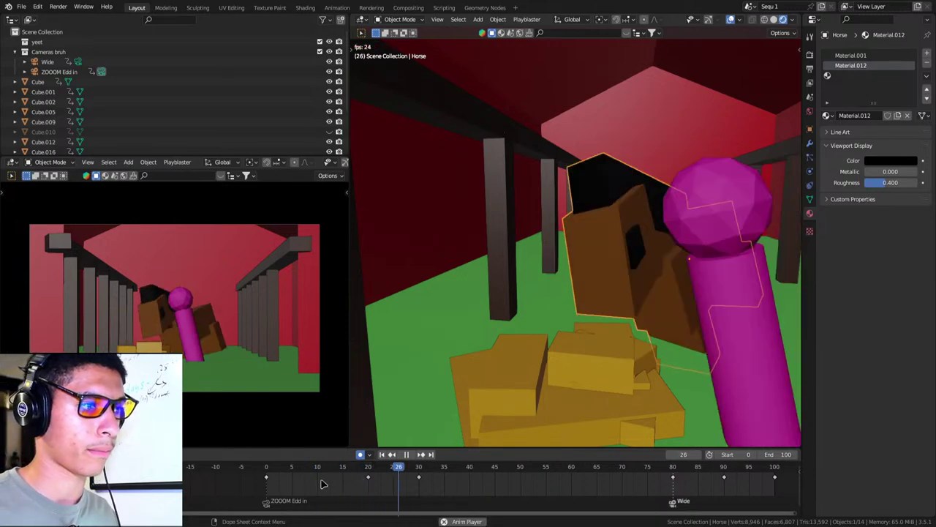
pyautogui.press('space')
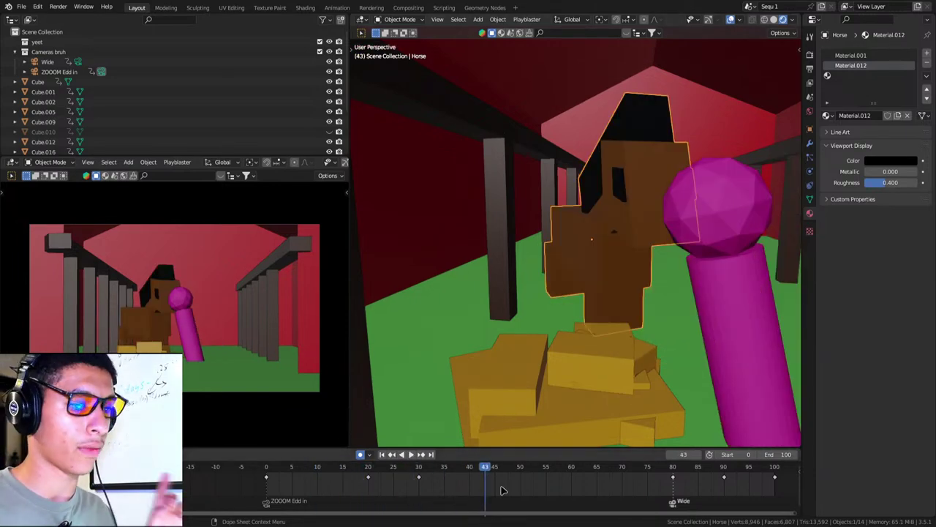
pyautogui.press('space')
pyautogui.click(419, 475)
pyautogui.moveTo(423, 476)
pyautogui.mouseDown()
pyautogui.moveTo(414, 468)
pyautogui.moveTo(637, 502)
pyautogui.moveTo(666, 498)
pyautogui.mouseUp()
pyautogui.scroll(-4, 417, 486)
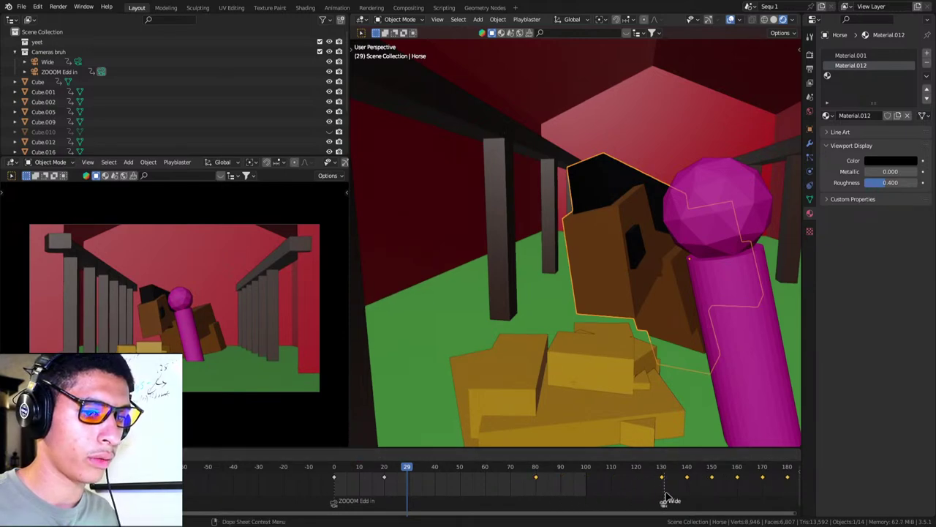
# Save the file and play back the animation from around frame 28.
pyautogui.scroll(2, 400, 475)
pyautogui.moveTo(401, 472); pyautogui.dragTo(414, 474)
pyautogui.hotkey('ctrl', 's')
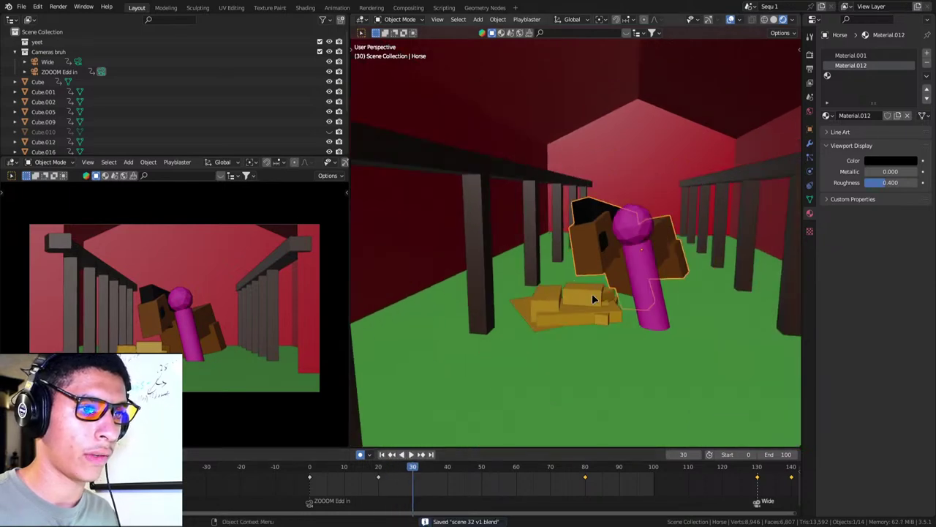
pyautogui.scroll(-5, 578, 300)
pyautogui.moveTo(418, 485)
pyautogui.mouseDown()
pyautogui.moveTo(383, 471)
pyautogui.moveTo(255, 472)
pyautogui.moveTo(412, 468)
pyautogui.mouseUp()
pyautogui.press('space')
pyautogui.press('space')
# Try a horse rotation, undo it, replay, and return to frame 30.
pyautogui.click(641, 256)
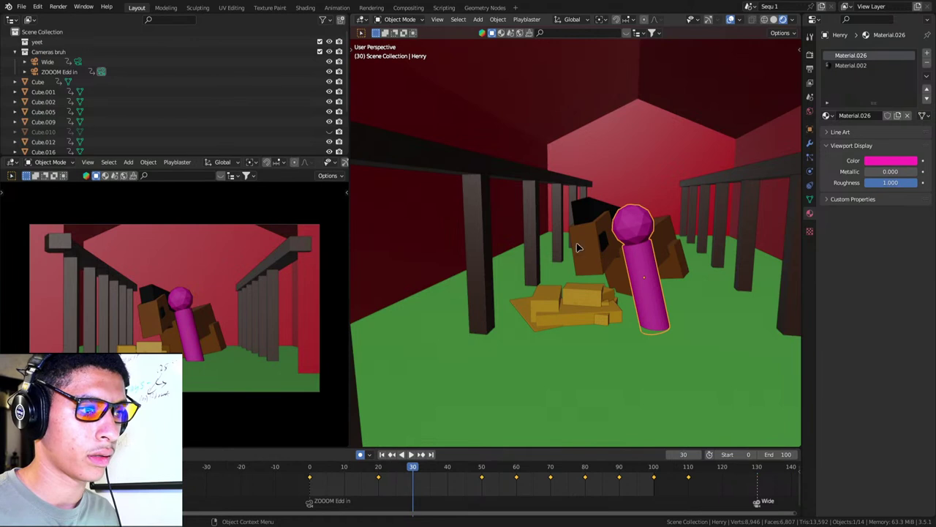
pyautogui.click(586, 267)
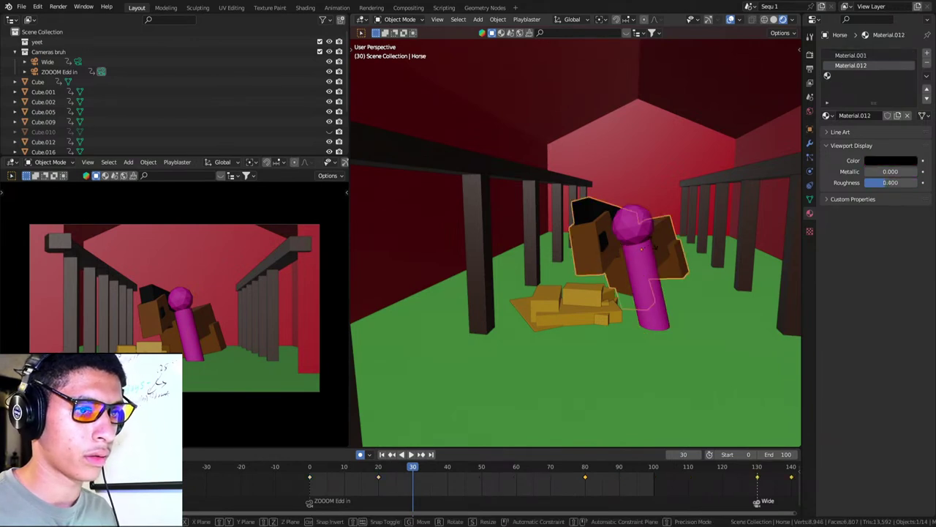
pyautogui.press('r')
pyautogui.press('r')
pyautogui.press('Escape')
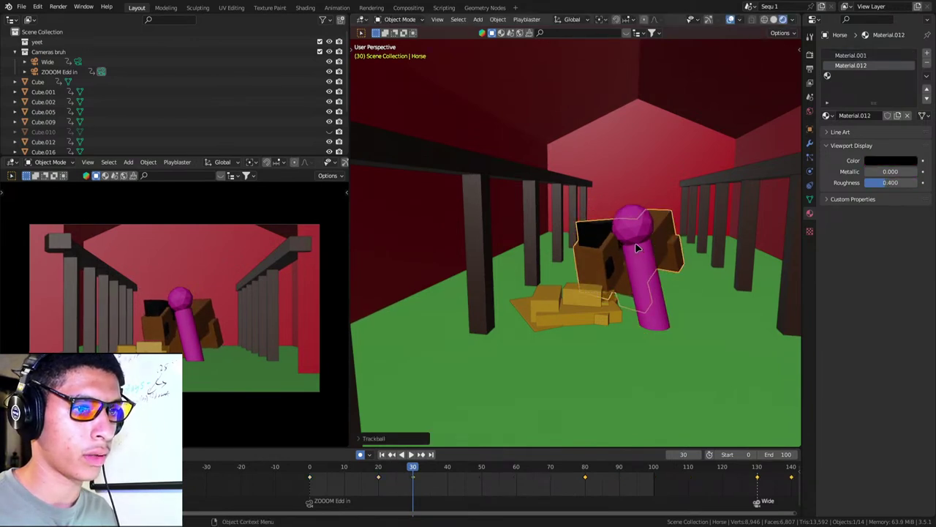
pyautogui.hotkey('ctrl', 'z')
pyautogui.click(340, 474)
pyautogui.press('space')
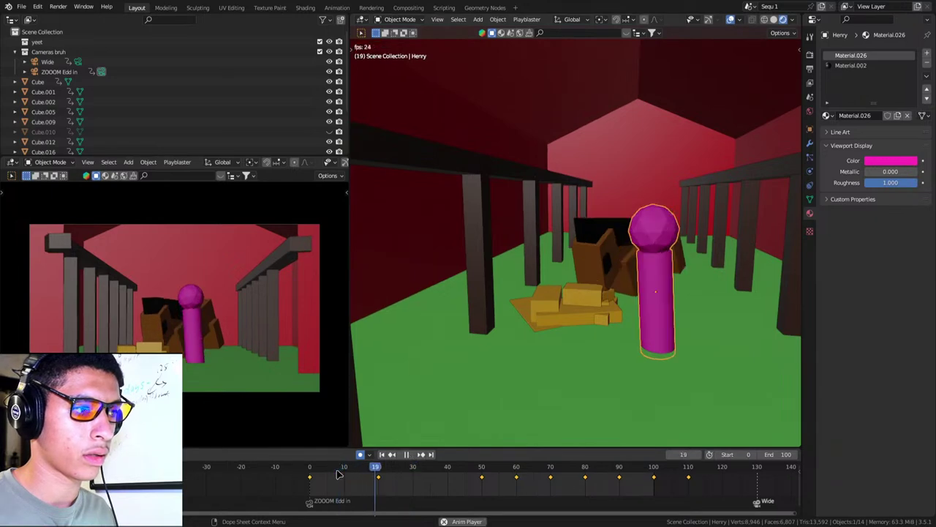
pyautogui.press('space')
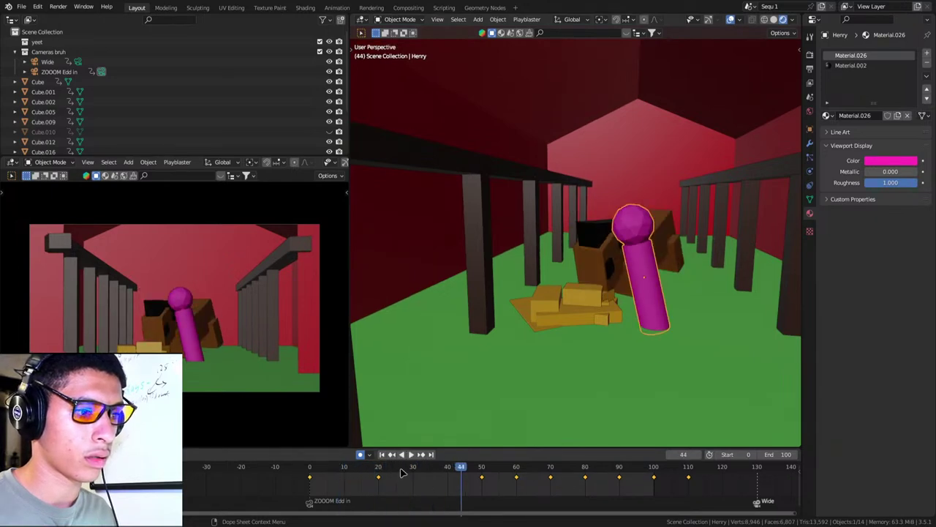
pyautogui.moveTo(402, 472); pyautogui.dragTo(413, 473)
# At frame 30, stand the pink figure upright and freely tilt the horse.
pyautogui.press('r')
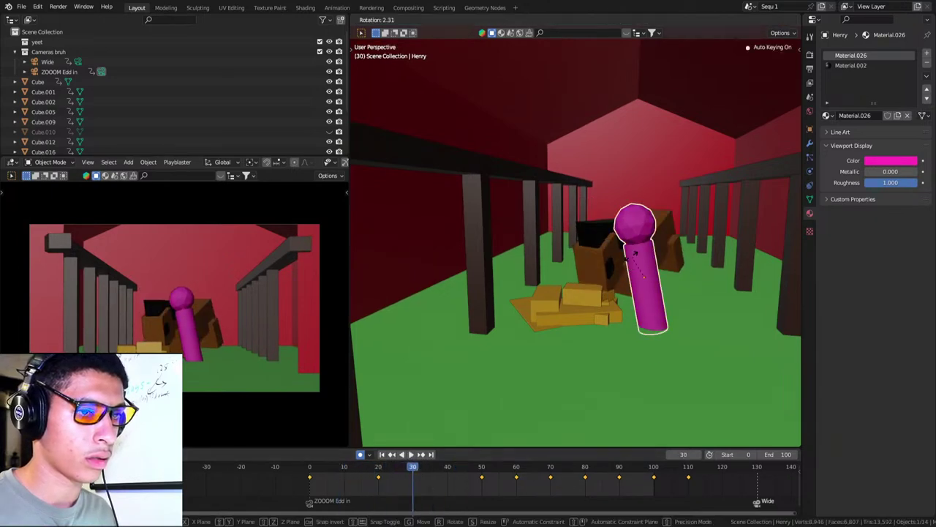
pyautogui.click(645, 289)
pyautogui.click(610, 261)
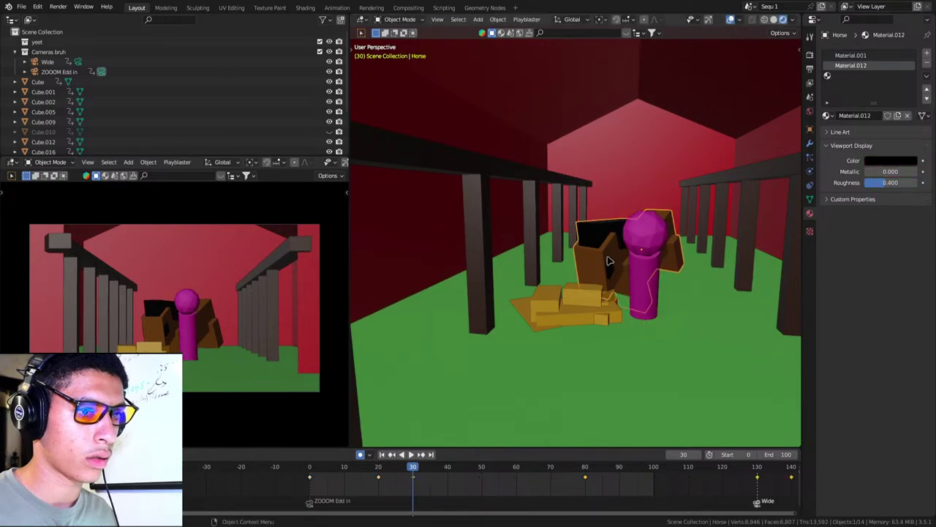
pyautogui.press('r')
pyautogui.press('r')
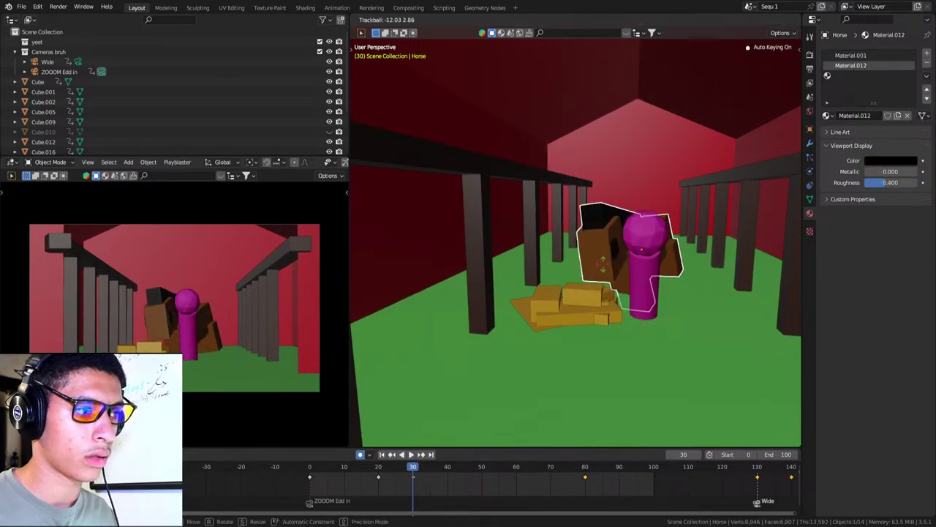
pyautogui.click(603, 264)
pyautogui.click(407, 454)
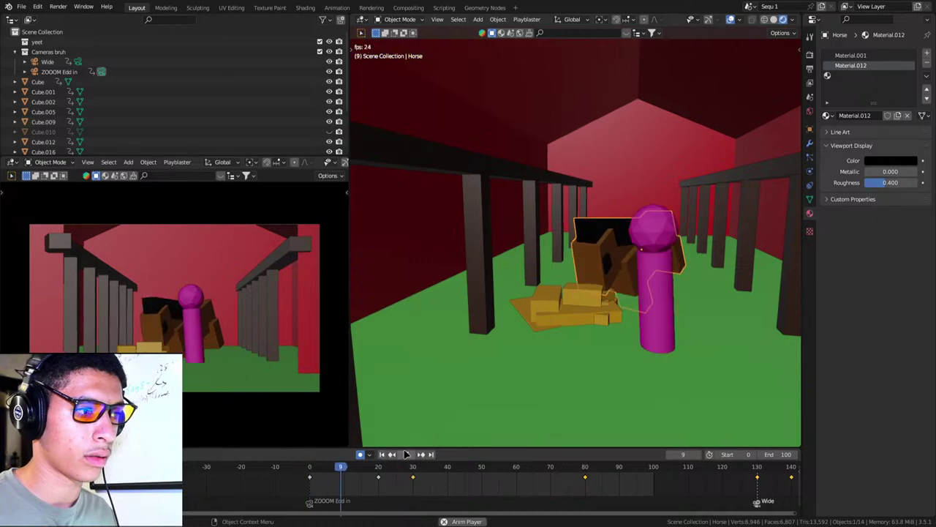
# At frame 40, move the pink figure and horse forward along Y toward the camera.
pyautogui.moveTo(415, 467); pyautogui.dragTo(449, 468)
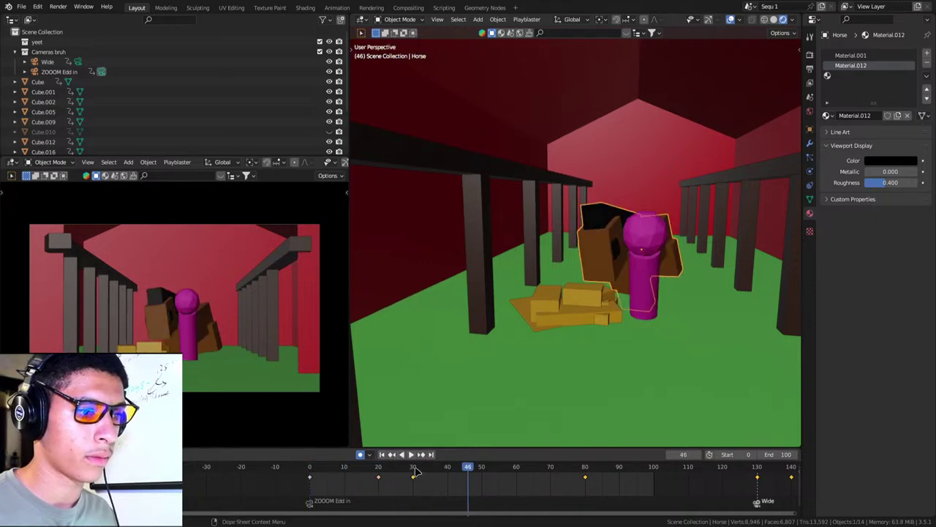
pyautogui.click(649, 278)
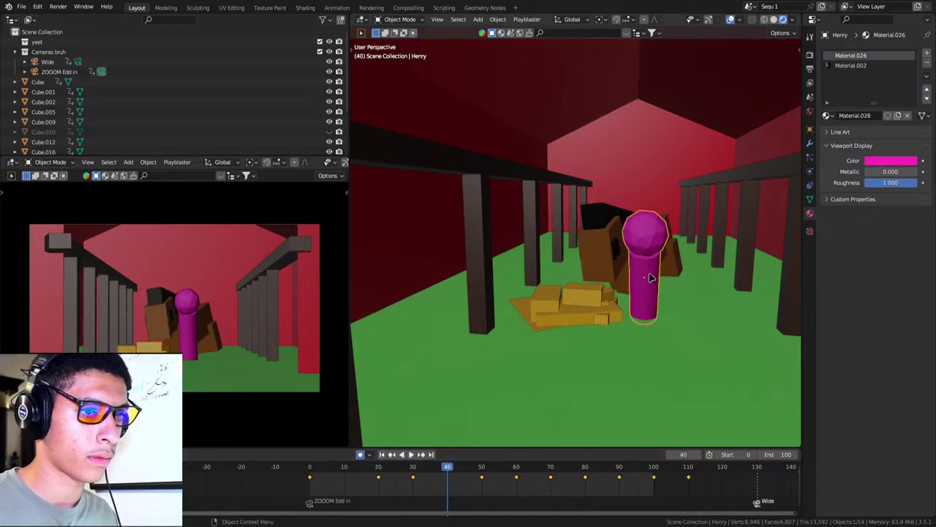
pyautogui.press('g')
pyautogui.press('y')
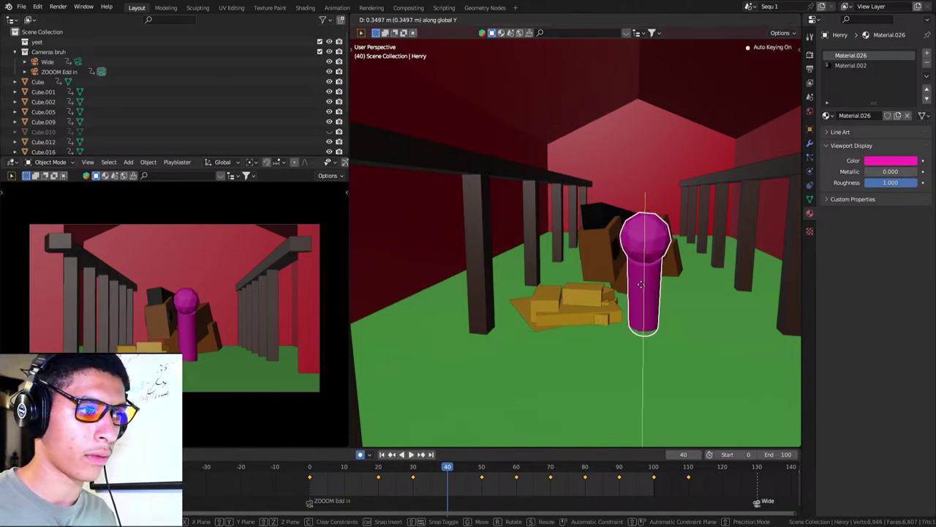
pyautogui.click(615, 263)
pyautogui.click(613, 262)
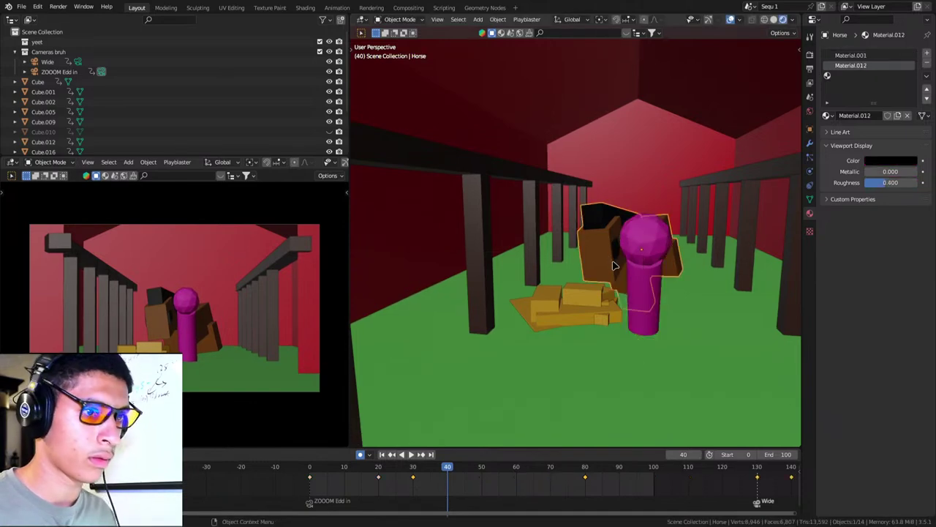
pyautogui.press('g')
pyautogui.press('y')
pyautogui.click(600, 271)
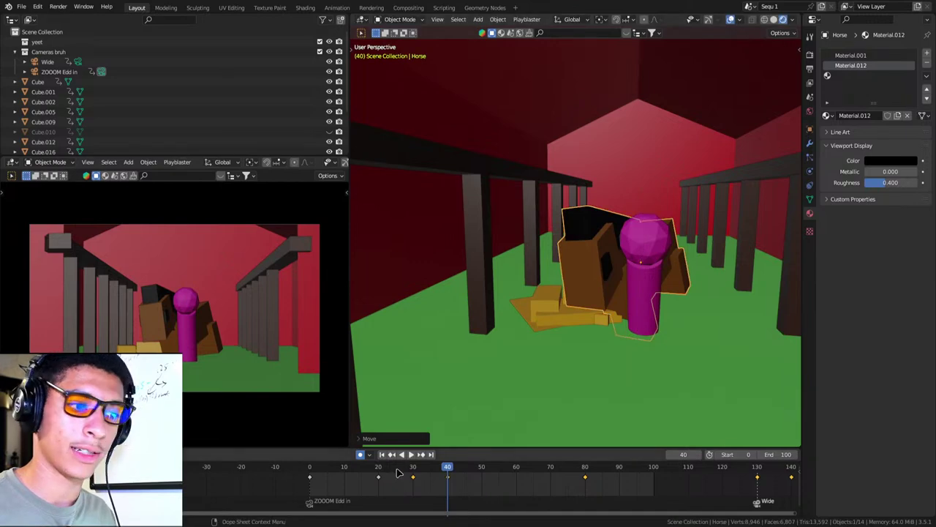
pyautogui.hotkey('shift', 'Left')
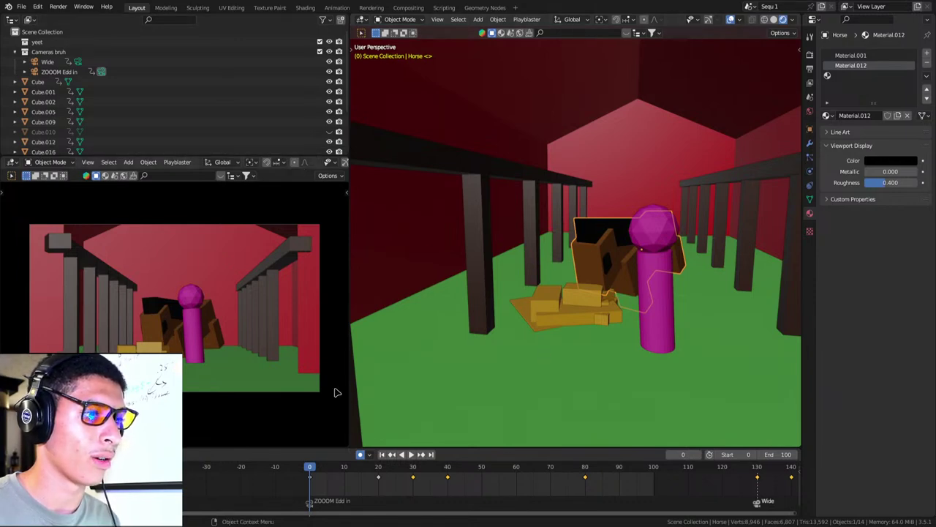
# Play and scrub the animation, stopping around frames 53 and 38.
pyautogui.press('space')
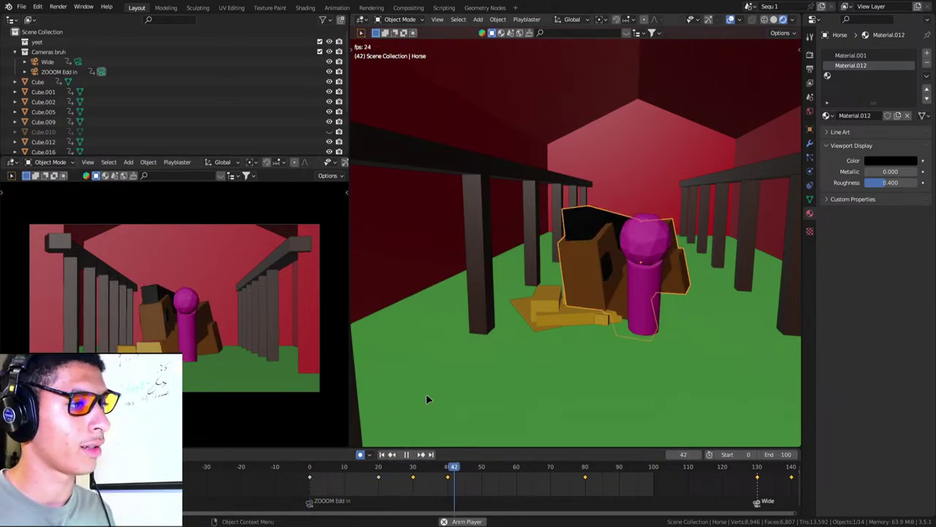
pyautogui.press('space')
pyautogui.scroll(-2, 537, 480)
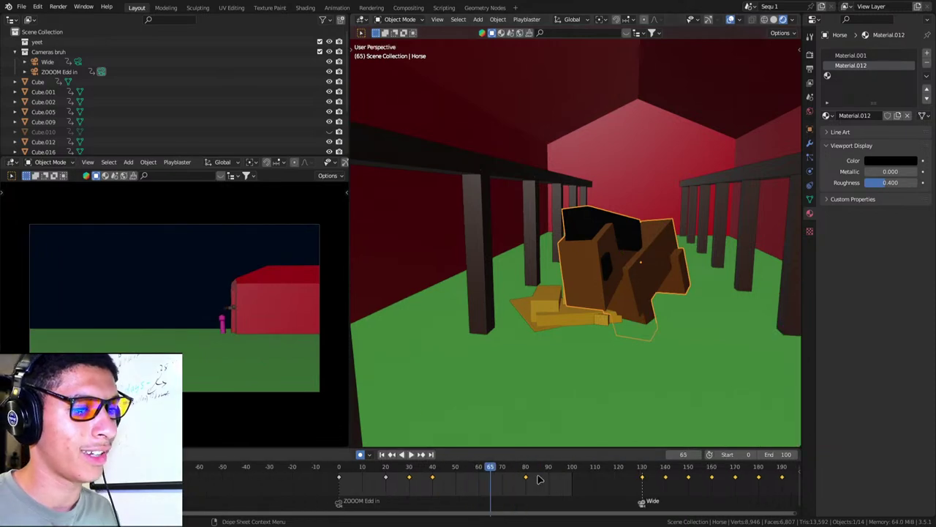
pyautogui.press('space')
pyautogui.moveTo(489, 462)
pyautogui.mouseDown()
pyautogui.moveTo(479, 472)
pyautogui.moveTo(432, 472)
pyautogui.moveTo(518, 471)
pyautogui.moveTo(463, 482)
pyautogui.mouseUp()
pyautogui.press('space')
pyautogui.scroll(-5, 585, 359)
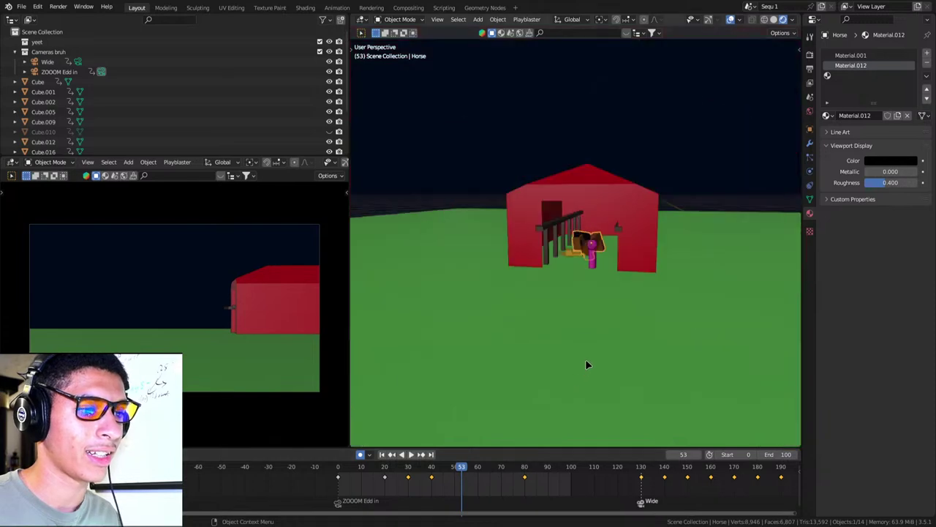
pyautogui.scroll(-3, 585, 359)
pyautogui.scroll(-3, 612, 284)
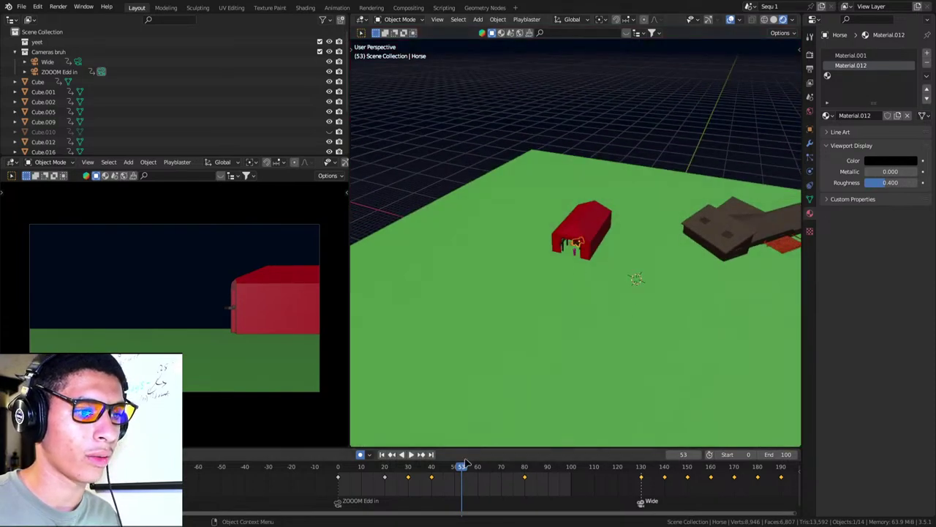
pyautogui.moveTo(465, 462); pyautogui.dragTo(426, 468)
pyautogui.scroll(4, 543, 316)
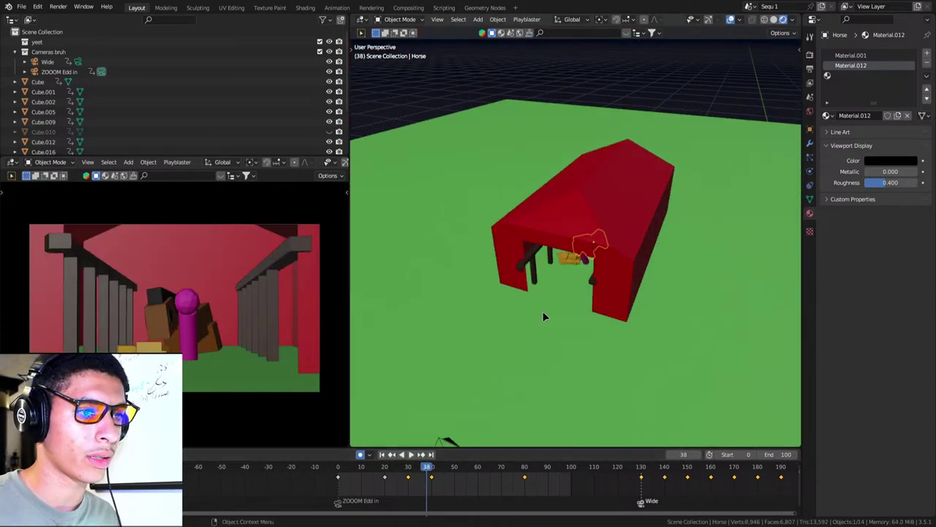
# Switch to the ZOOOM camera, save at the first frame, and replay to frame 74.
pyautogui.click(446, 441)
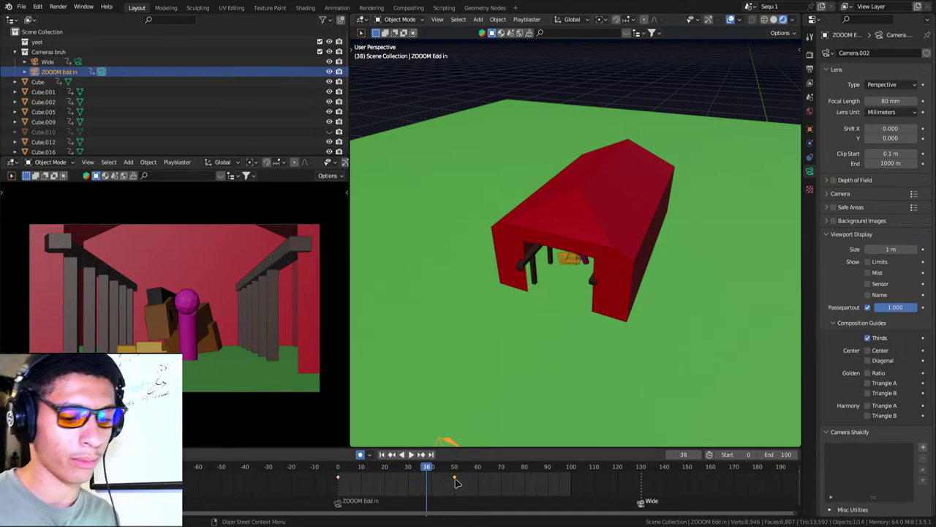
pyautogui.hotkey('shift', 'Left')
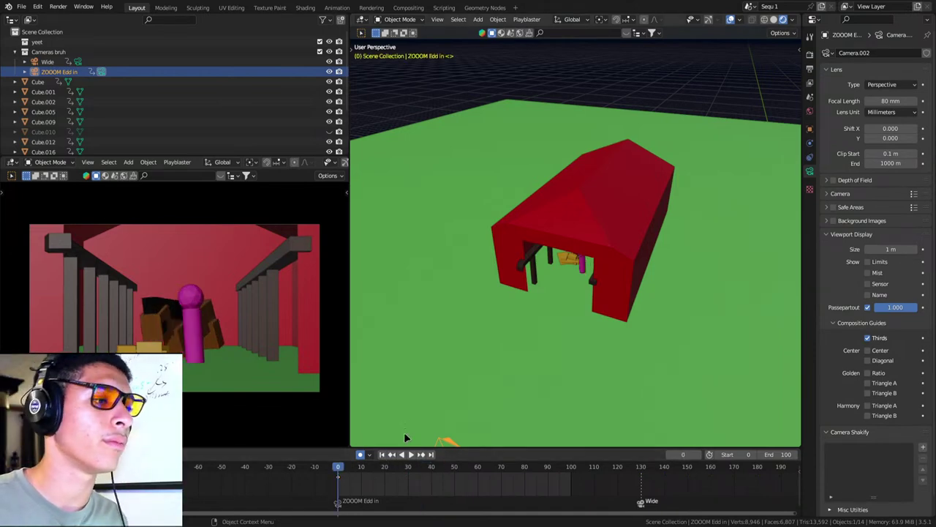
pyautogui.hotkey('ctrl', 's')
pyautogui.press('space')
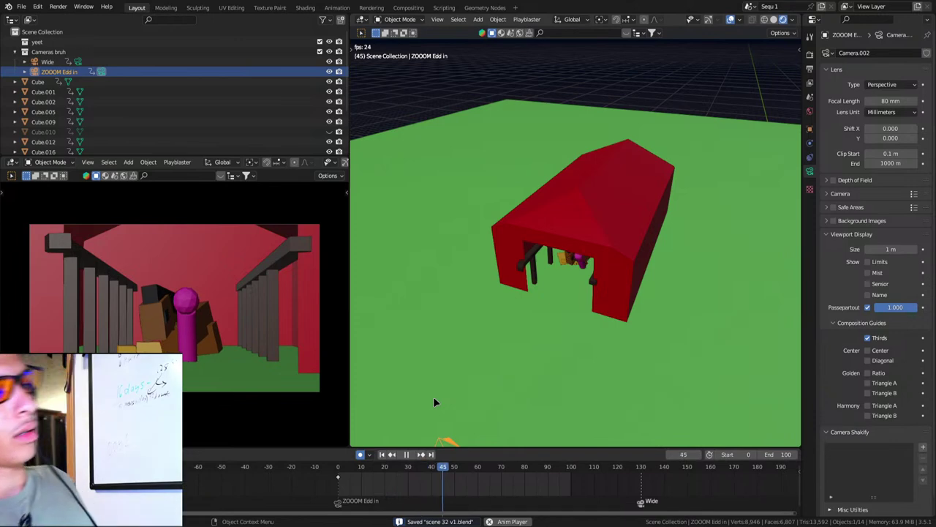
pyautogui.press('space')
pyautogui.scroll(5, 535, 332)
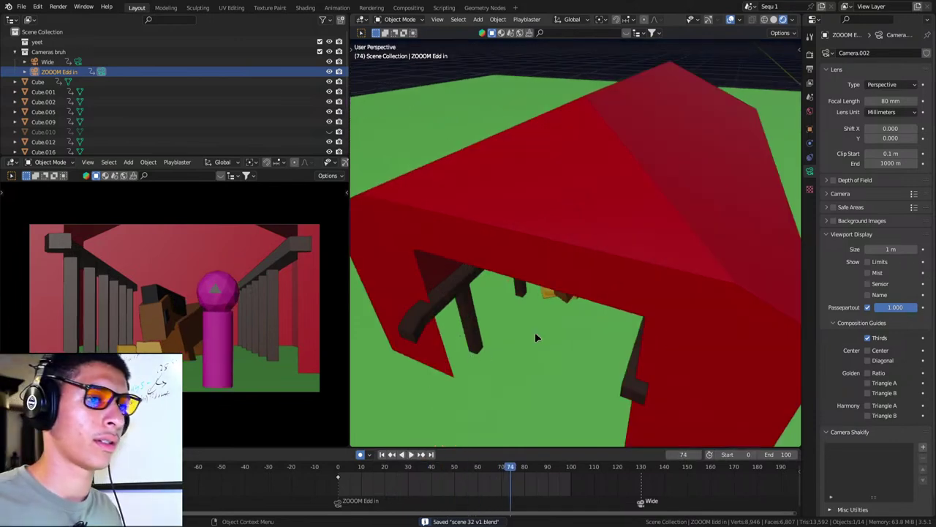
pyautogui.scroll(-3, 534, 333)
pyautogui.scroll(-2, 534, 322)
pyautogui.click(591, 263)
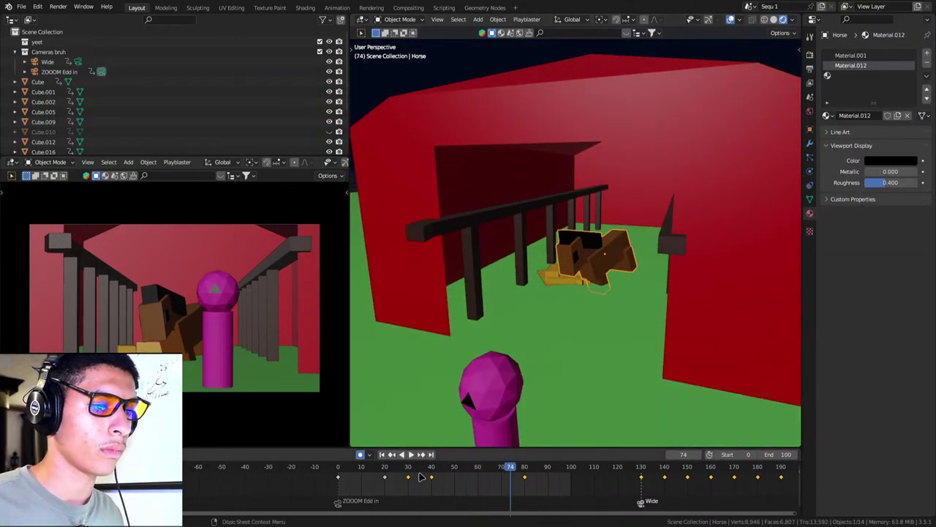
# Select the pink figure and scrub to around frame 52 to review its motion.
pyautogui.moveTo(421, 466); pyautogui.dragTo(454, 467)
pyautogui.click(574, 318)
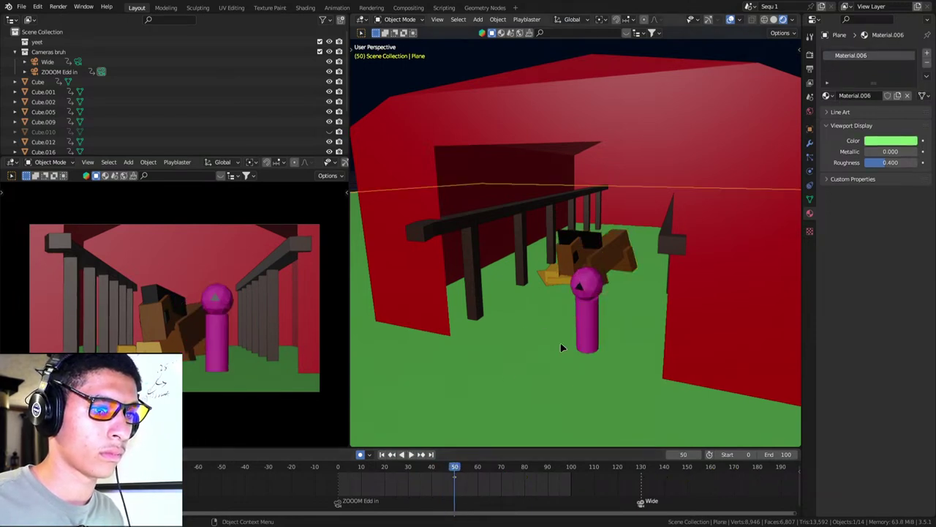
pyautogui.click(581, 327)
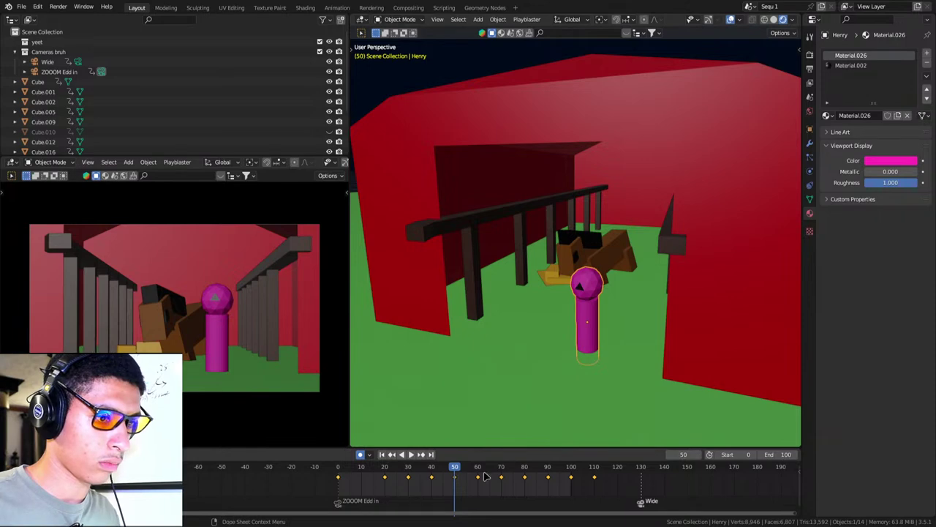
pyautogui.moveTo(444, 467)
pyautogui.mouseDown()
pyautogui.moveTo(548, 467)
pyautogui.moveTo(435, 471)
pyautogui.moveTo(454, 472)
pyautogui.mouseUp()
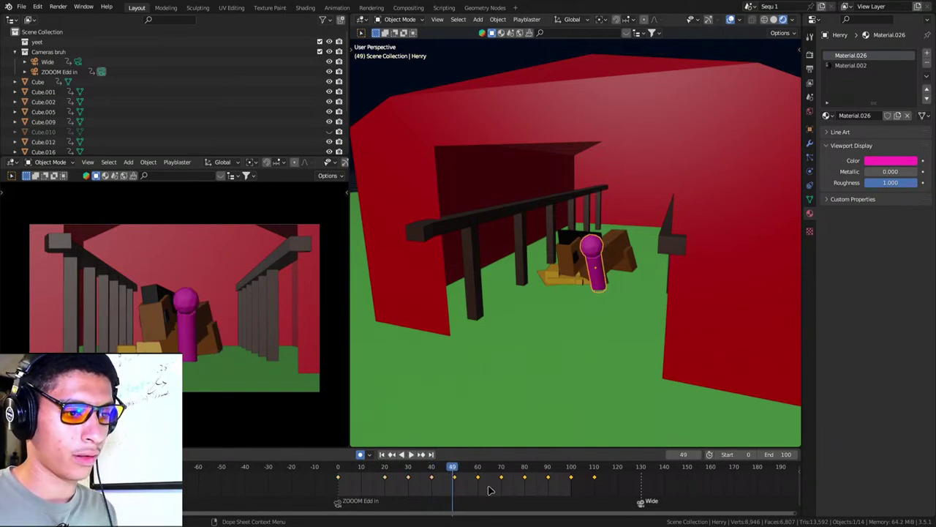
pyautogui.scroll(-2, 482, 485)
# Shift its later keyframes about 58 frames later, then scrub back to frame 40.
pyautogui.press('g')
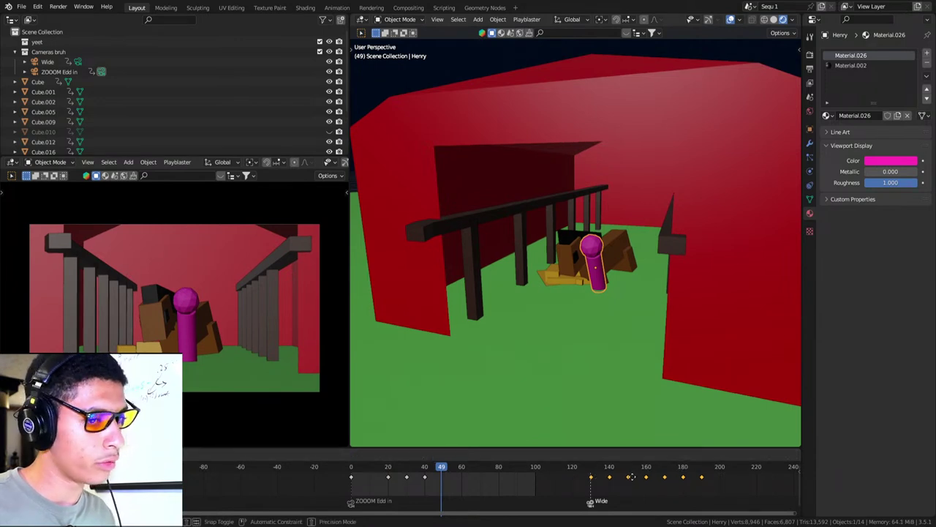
pyautogui.click(630, 477)
pyautogui.moveTo(617, 468)
pyautogui.mouseDown()
pyautogui.moveTo(637, 467)
pyautogui.moveTo(559, 467)
pyautogui.mouseUp()
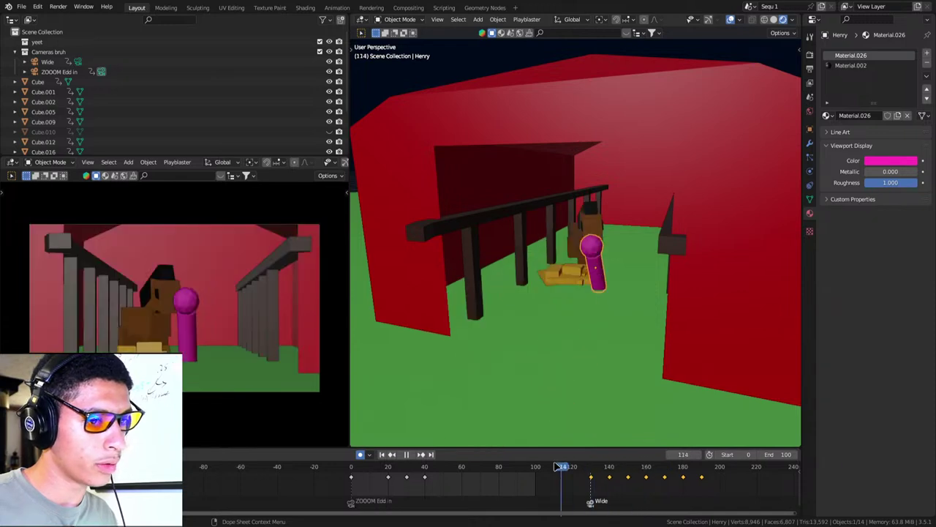
pyautogui.moveTo(559, 467)
pyautogui.mouseDown()
pyautogui.moveTo(424, 467)
pyautogui.moveTo(453, 467)
pyautogui.mouseUp()
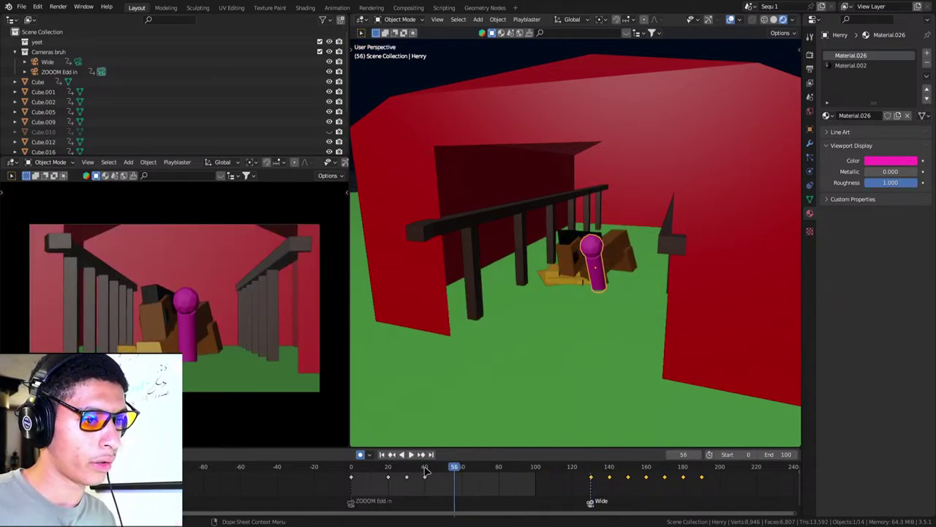
pyautogui.click(425, 469)
pyautogui.scroll(5, 556, 322)
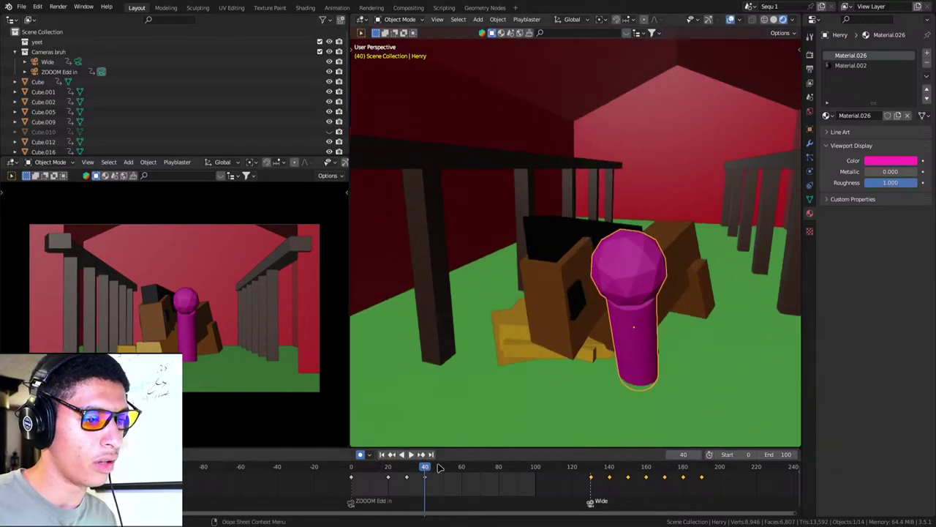
# At frame 50, move the pink figure horizontally with its height locked.
pyautogui.moveTo(425, 469); pyautogui.dragTo(404, 472)
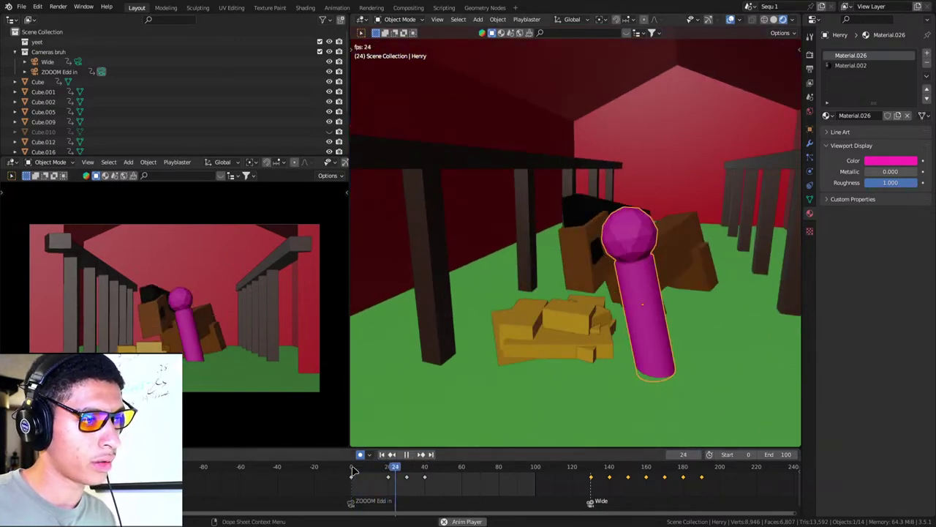
pyautogui.press('space')
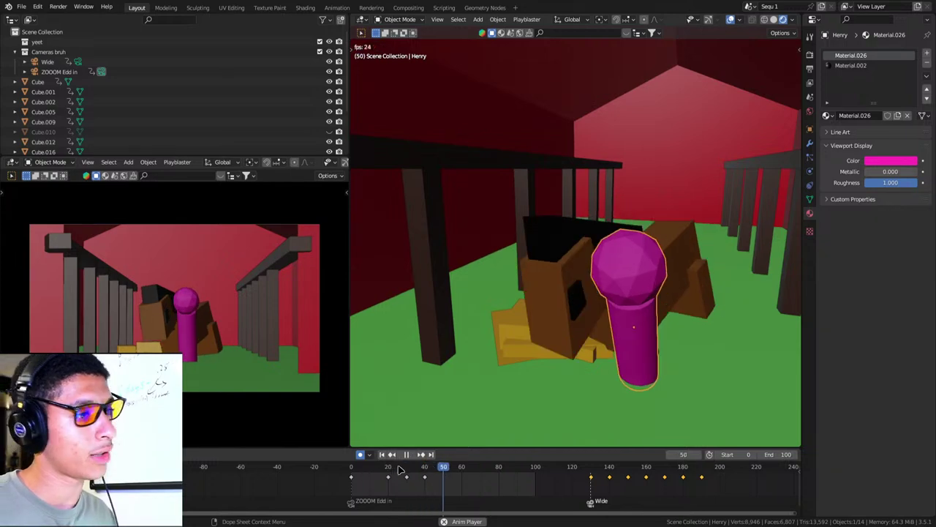
pyautogui.click(444, 468)
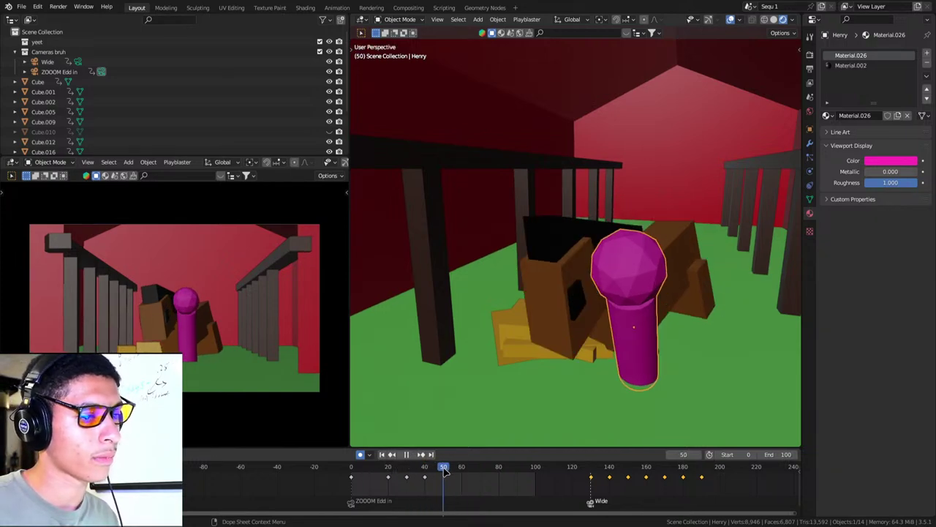
pyautogui.press('g')
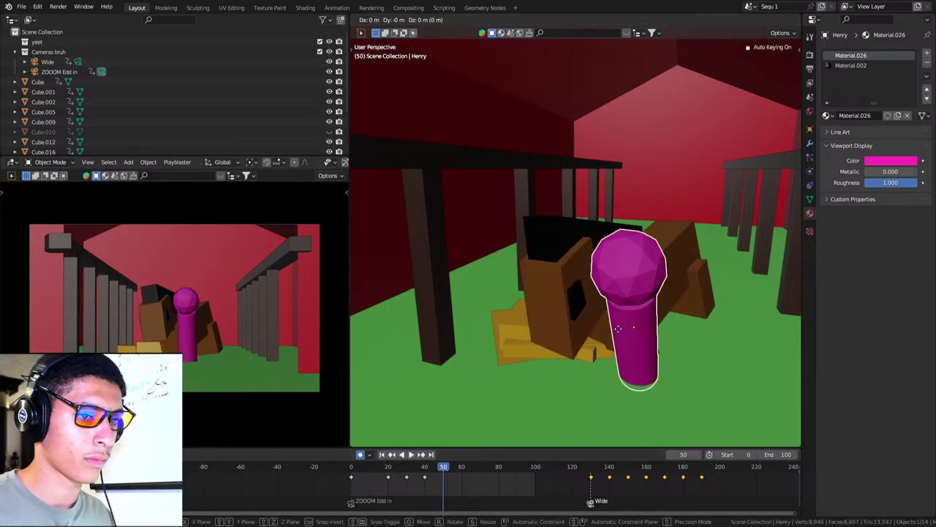
pyautogui.hotkey('shift', 'z')
pyautogui.click(606, 410)
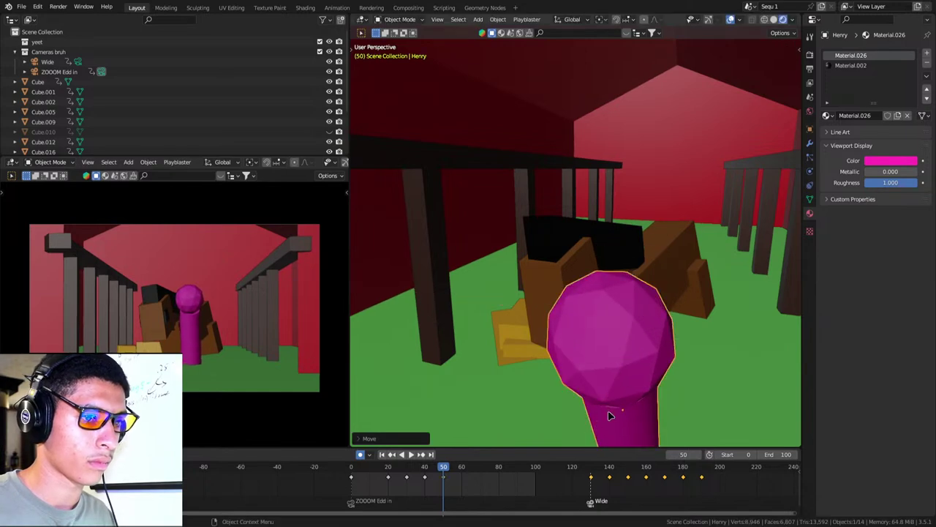
# Stand the pink figure upright with rotate and trackball rotate, then lower it slightly.
pyautogui.scroll(-5, 650, 377)
pyautogui.press('r')
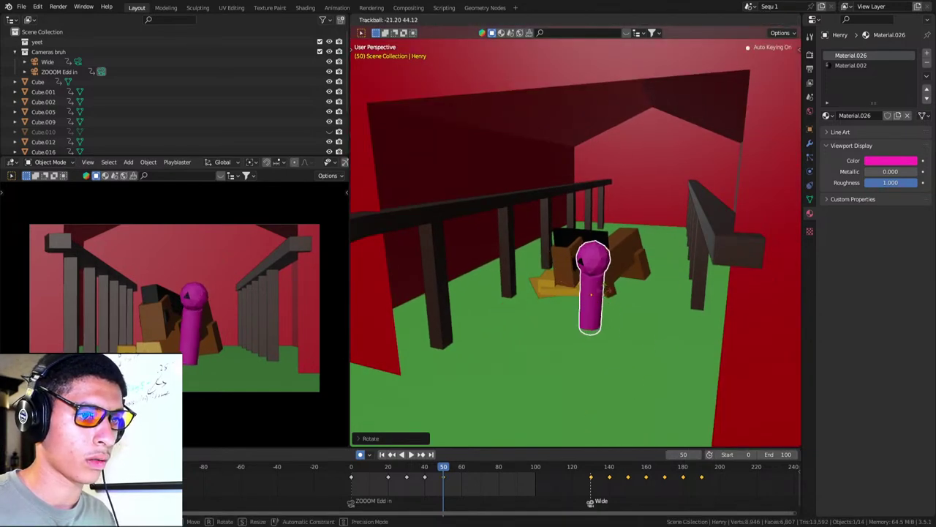
pyautogui.click(644, 259)
pyautogui.press('r')
pyautogui.press('r')
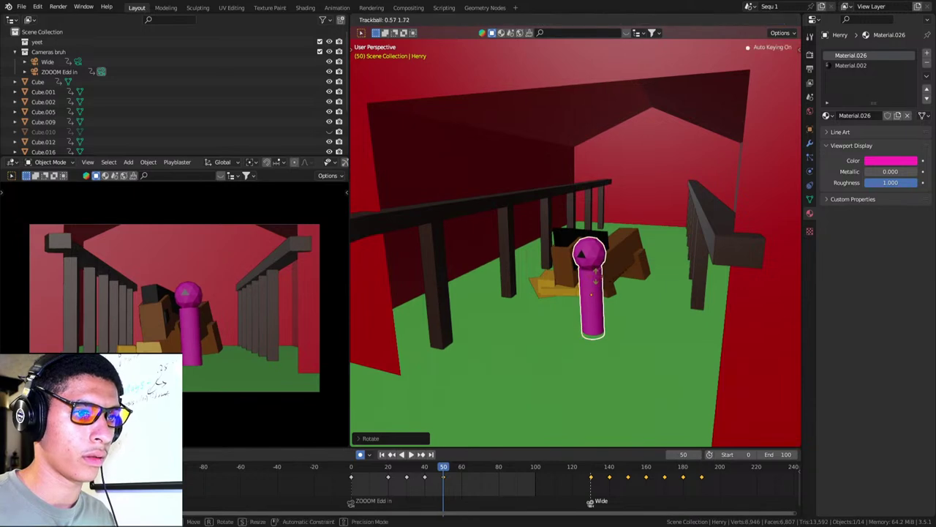
pyautogui.click(595, 278)
pyautogui.press('g')
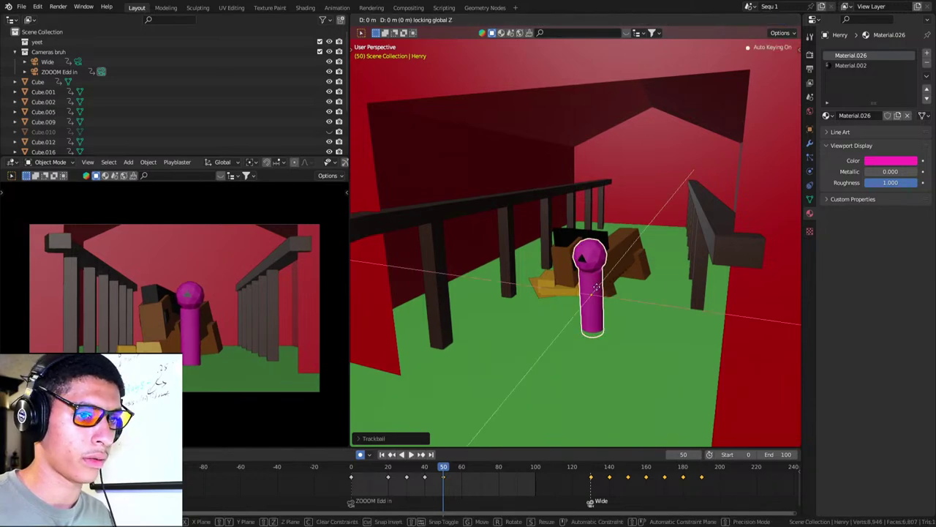
pyautogui.click(601, 298)
pyautogui.press('g')
pyautogui.press('Escape')
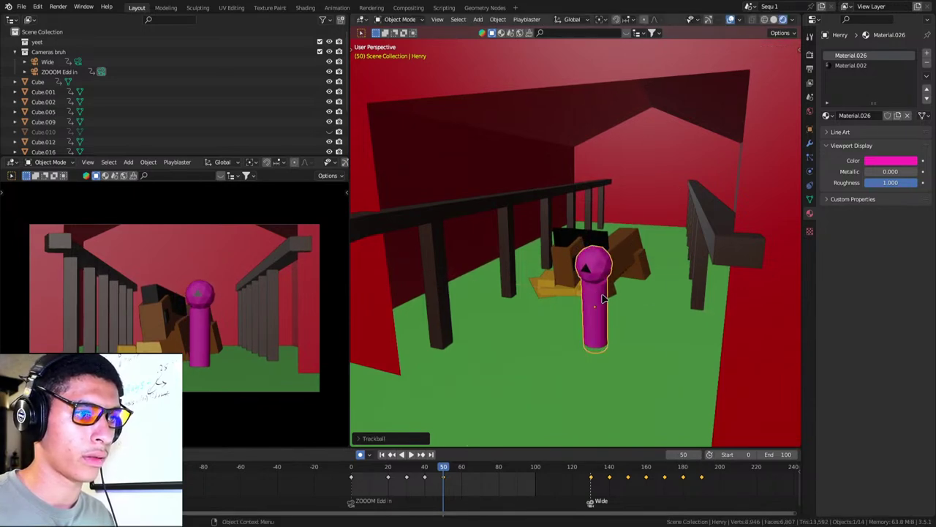
pyautogui.scroll(3, 582, 272)
# Turn the brown horse around its vertical Z axis.
pyautogui.click(578, 269)
pyautogui.moveTo(577, 269)
pyautogui.mouseDown(button='middle')
pyautogui.moveTo(567, 321)
pyautogui.moveTo(592, 317)
pyautogui.mouseUp(button='middle')
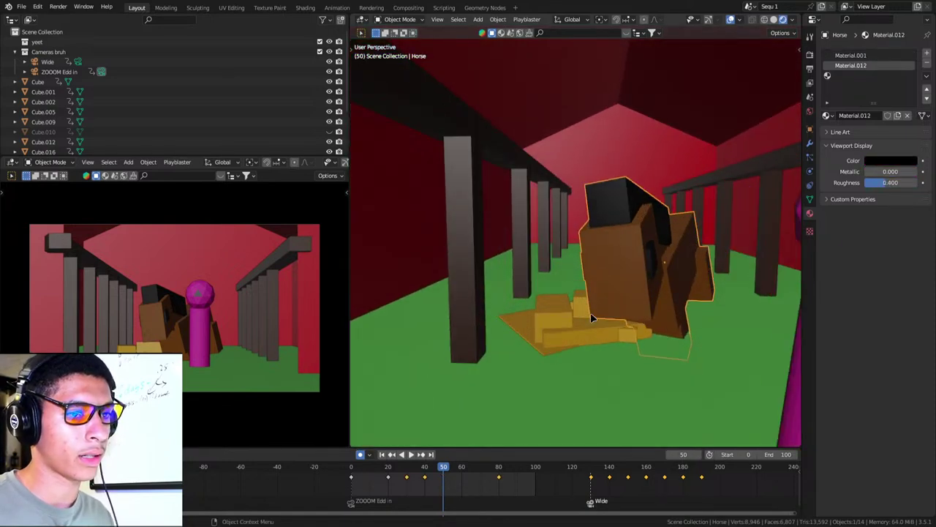
pyautogui.press('r')
pyautogui.press('z')
pyautogui.click(627, 316)
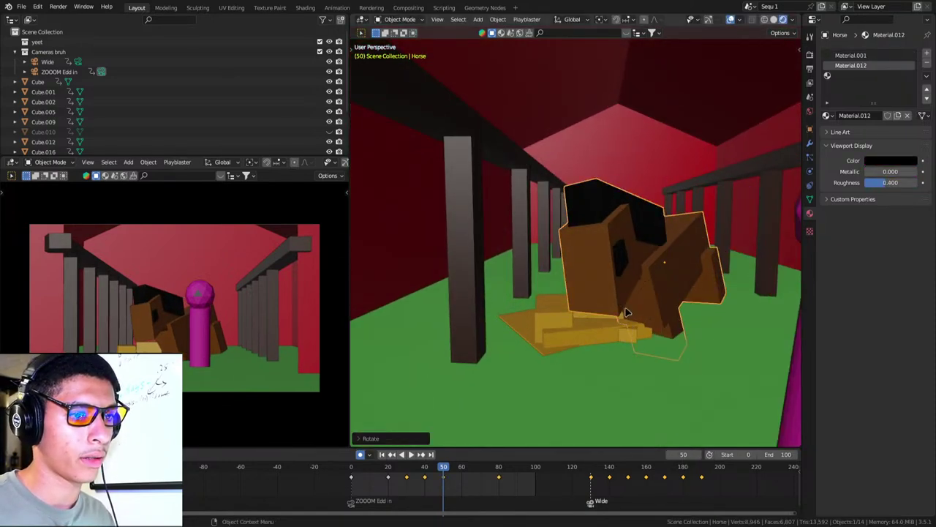